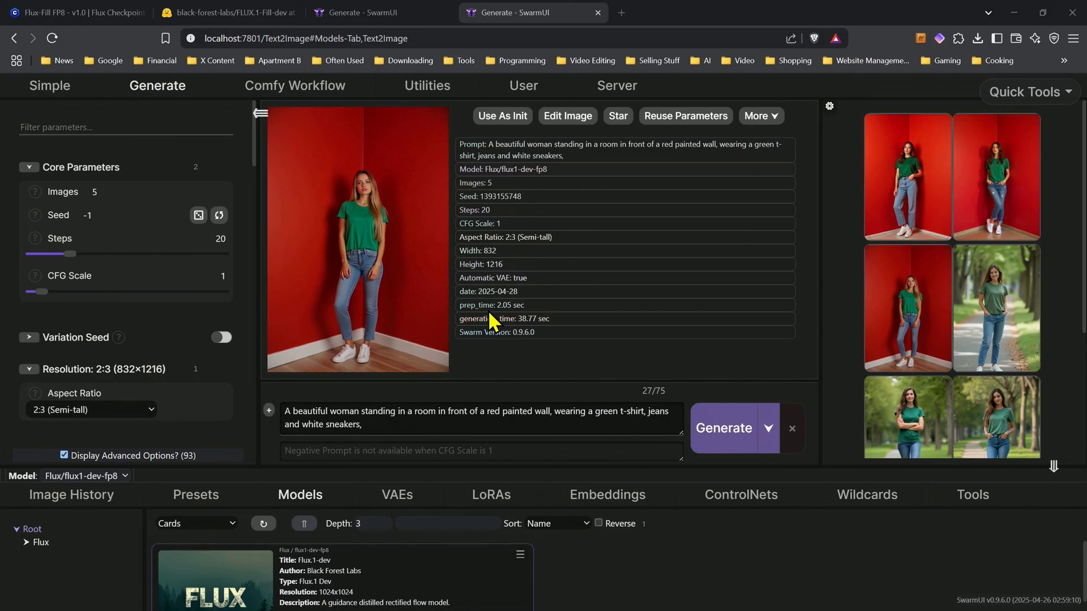
{"action": "scroll", "coordinate": [146, 318], "scroll_direction": "down", "scroll_amount": 3}
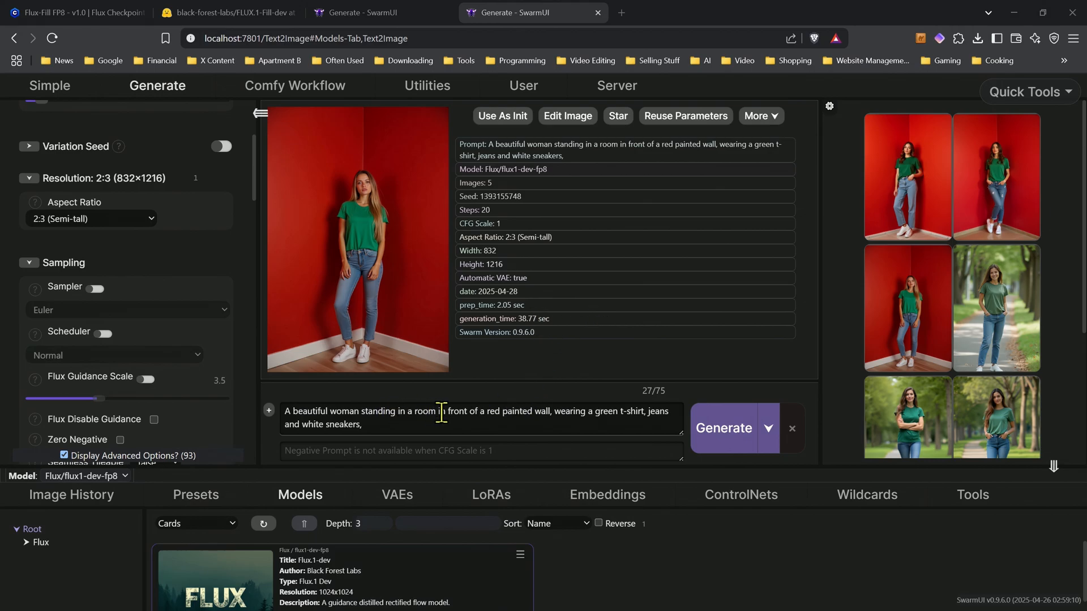
{"action": "left_click", "coordinate": [406, 426]}
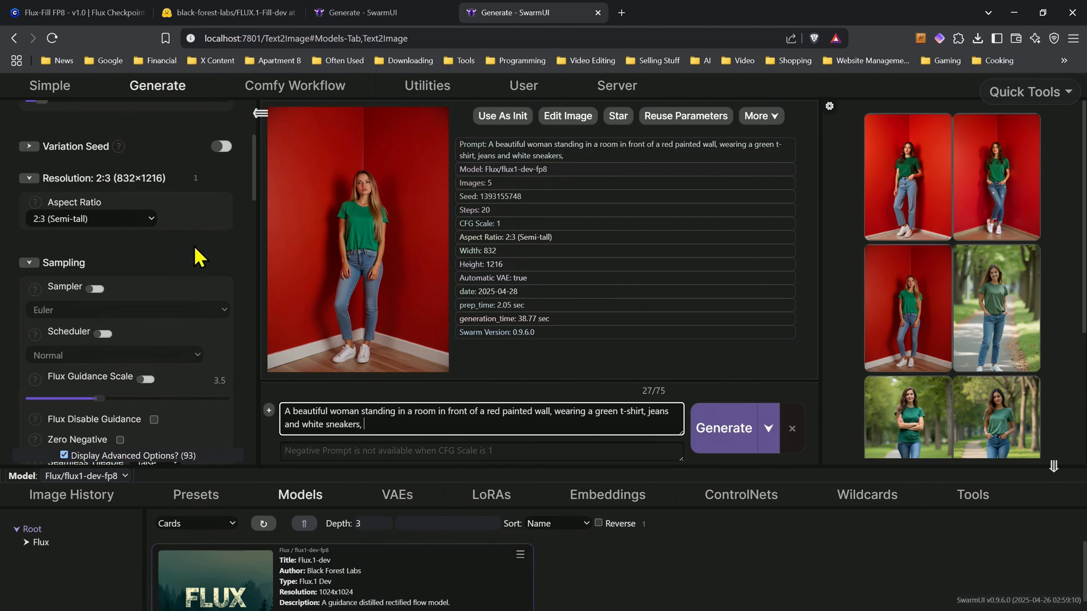
Compare the FLUX.1-Fill-dev file list on Hugging Face with the Flux-Fill FP8 model page on Civitai.
{"action": "left_click", "coordinate": [242, 10]}
{"action": "scroll", "coordinate": [77, 189], "scroll_direction": "up", "scroll_amount": 3}
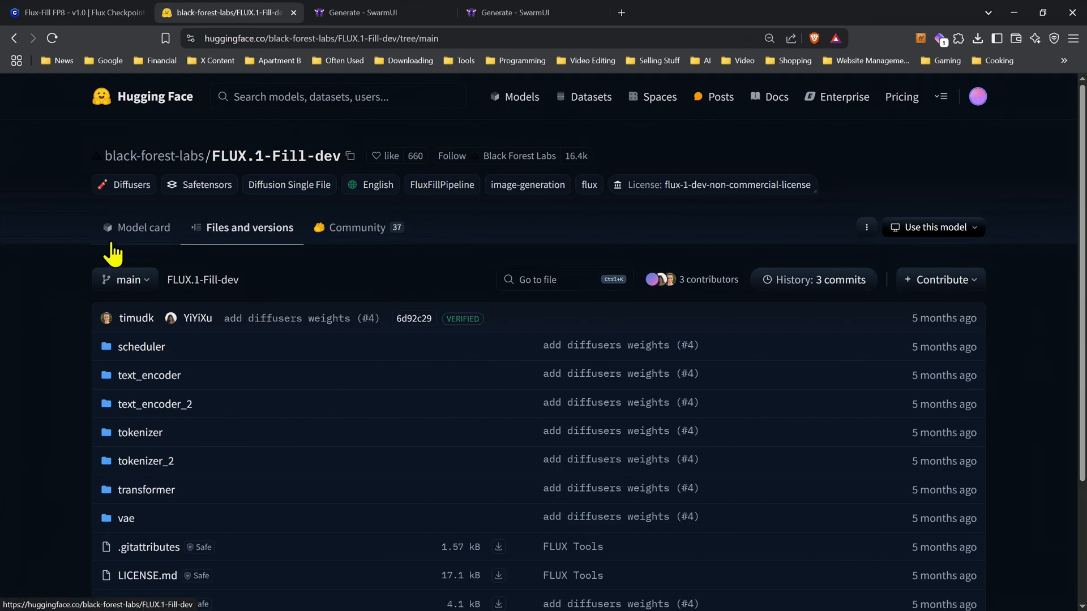
{"action": "scroll", "coordinate": [90, 218], "scroll_direction": "down", "scroll_amount": 3}
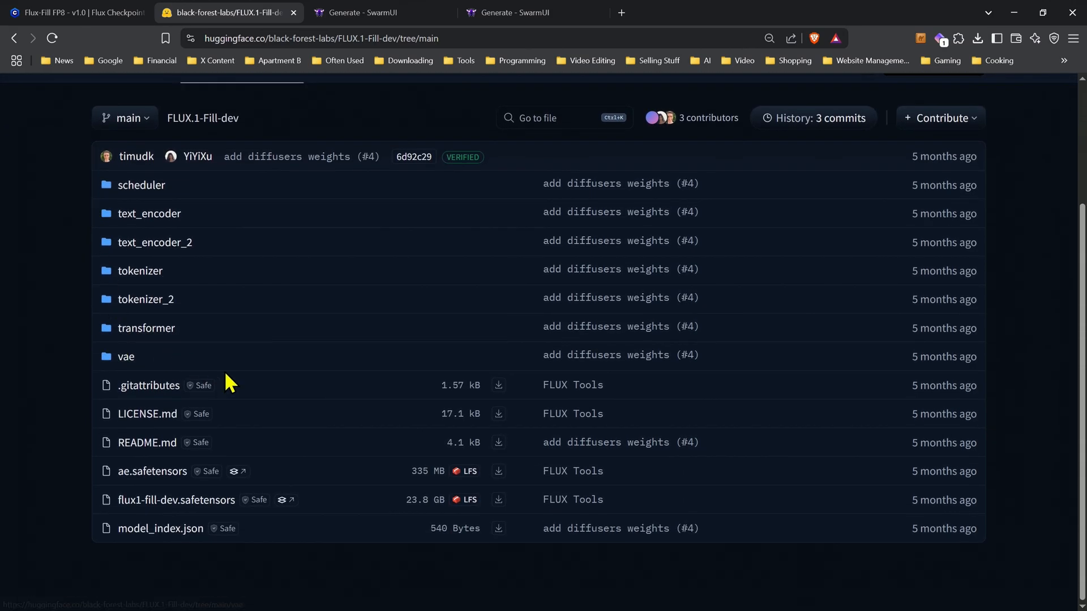
{"action": "scroll", "coordinate": [79, 269], "scroll_direction": "up", "scroll_amount": 3}
{"action": "scroll", "coordinate": [192, 276], "scroll_direction": "down", "scroll_amount": 3}
{"action": "left_click", "coordinate": [68, 12]}
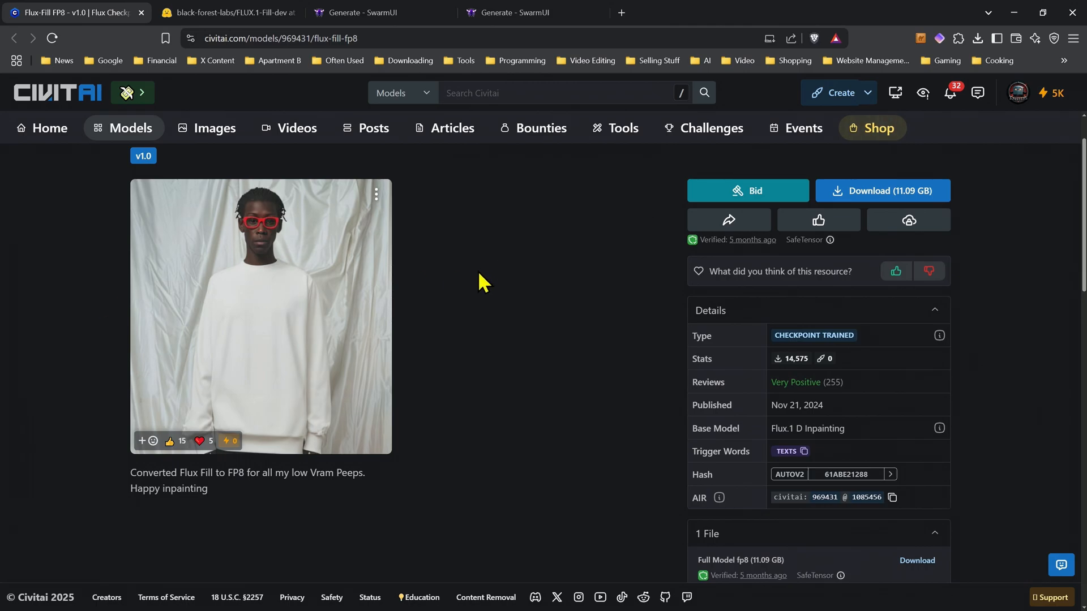
{"action": "left_click", "coordinate": [271, 15]}
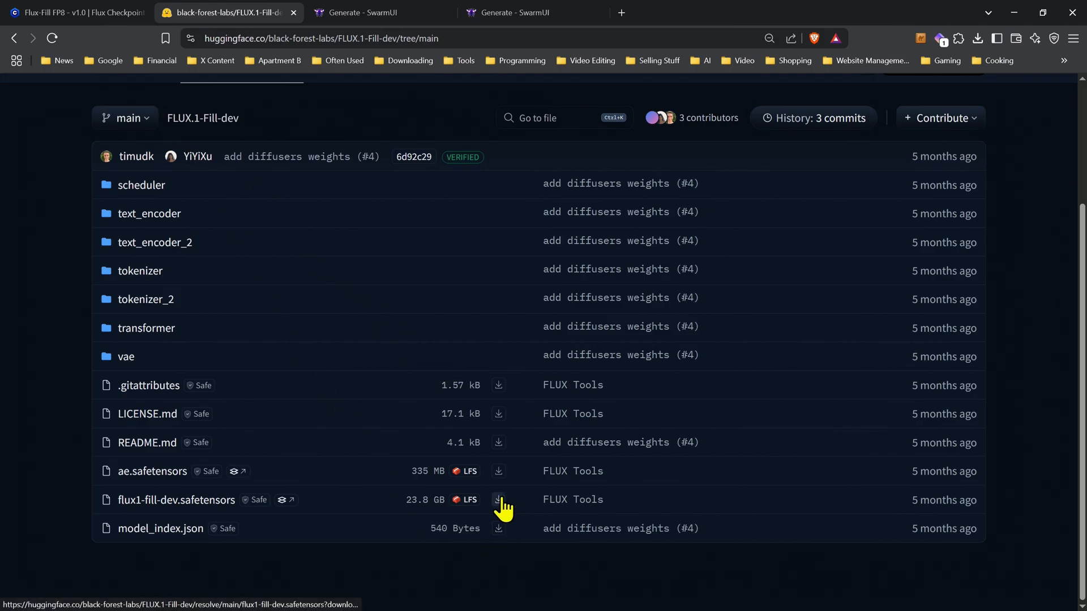
{"action": "left_click", "coordinate": [94, 13]}
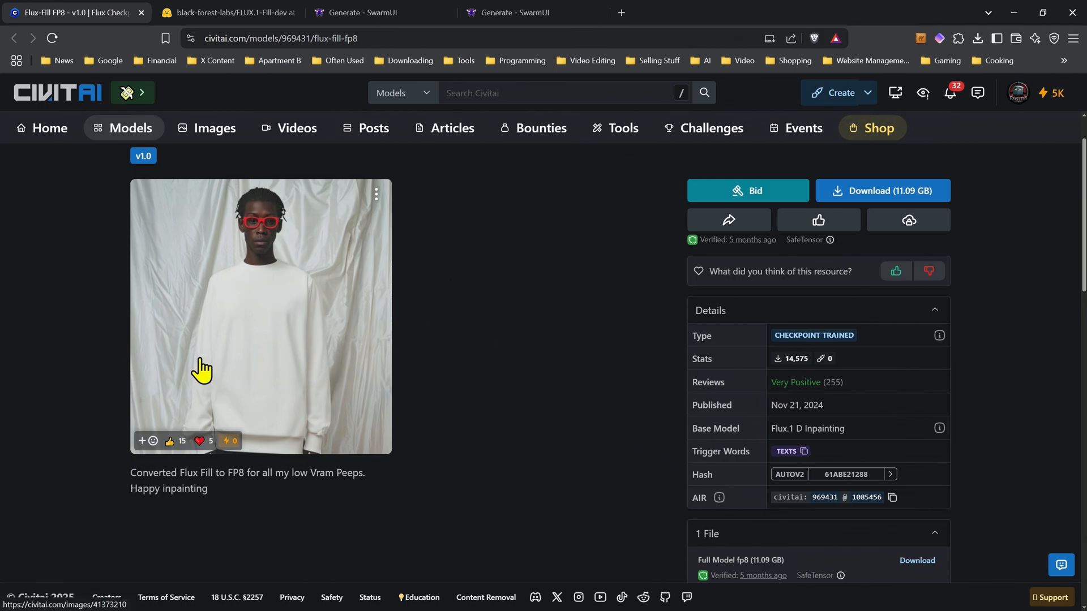
{"action": "scroll", "coordinate": [503, 336], "scroll_direction": "down", "scroll_amount": 4}
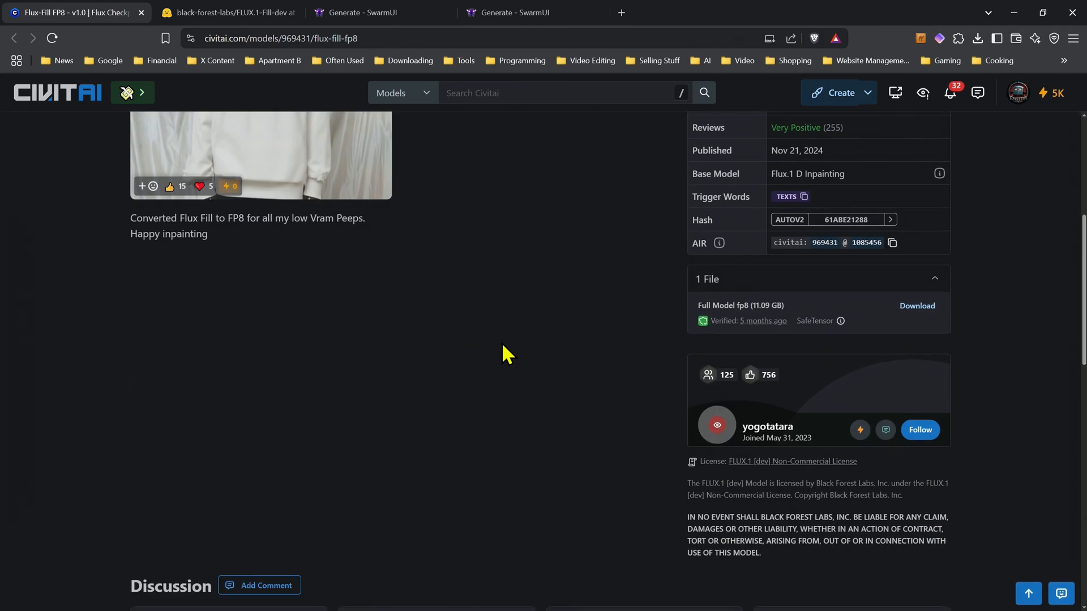
{"action": "scroll", "coordinate": [502, 342], "scroll_direction": "up", "scroll_amount": 10}
Download flux1-fill-dev.safetensors from Hugging Face into SwarmUI's Models/diffusion_models folder.
{"action": "left_click", "coordinate": [232, 13]}
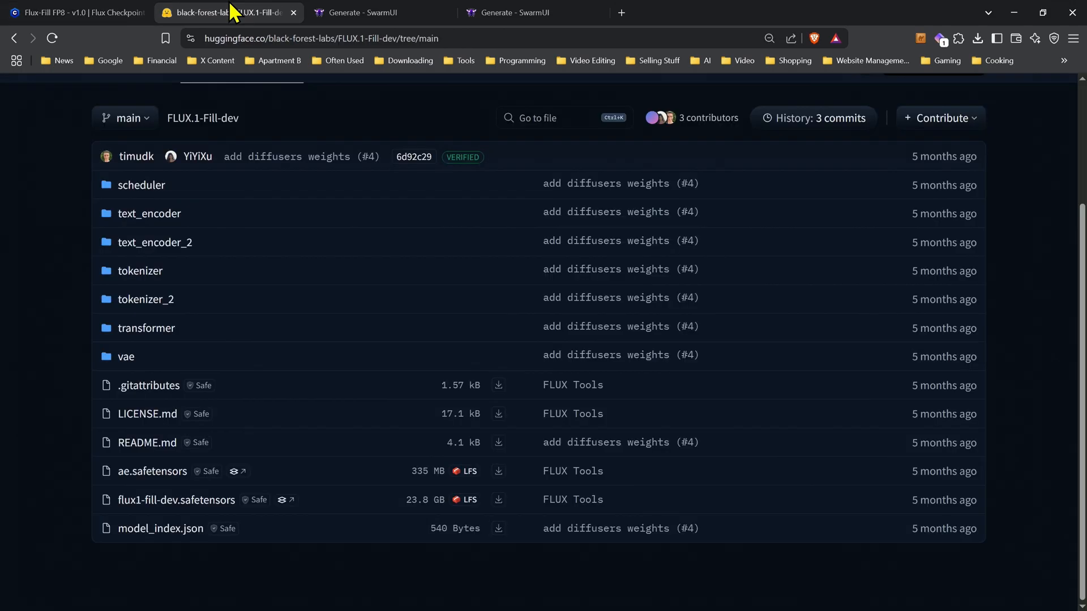
{"action": "left_click", "coordinate": [499, 501]}
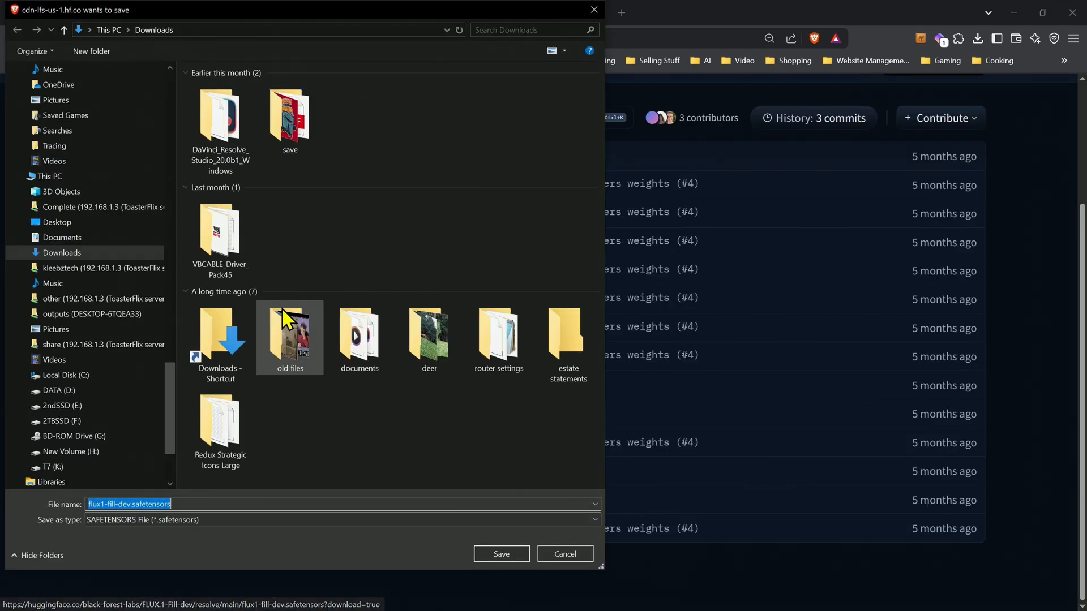
{"action": "left_click_drag", "start_coordinate": [171, 420], "coordinate": [170, 203]}
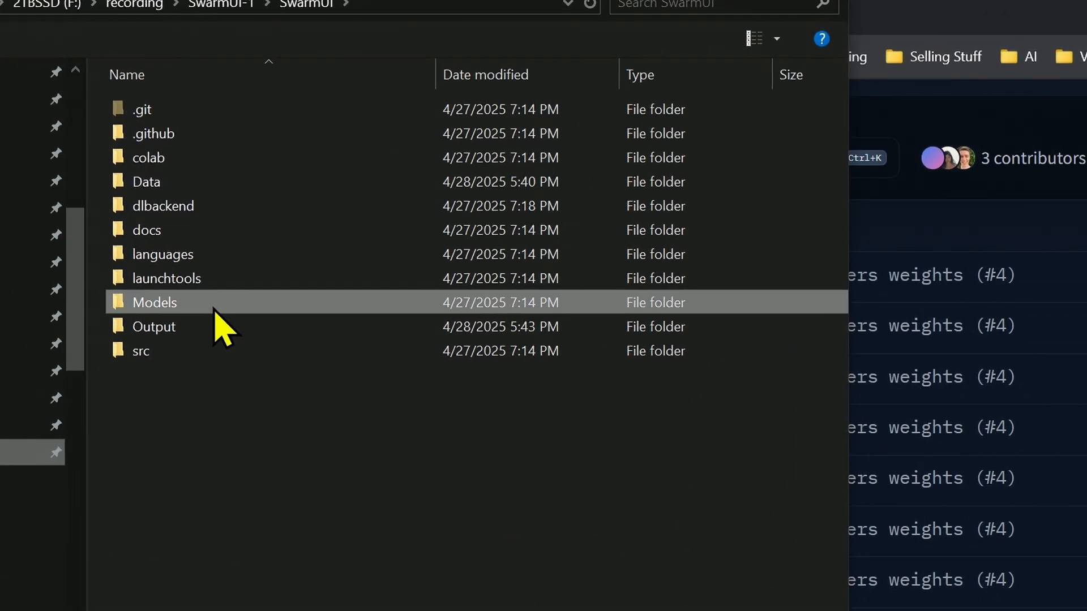
{"action": "double_click", "coordinate": [219, 317]}
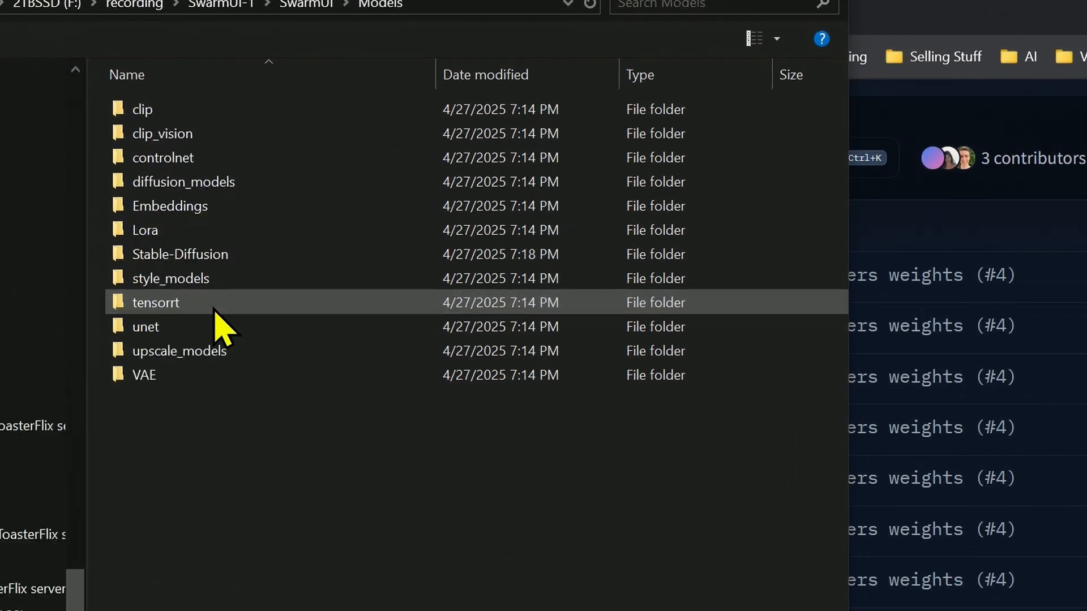
{"action": "left_click", "coordinate": [221, 179]}
{"action": "double_click", "coordinate": [221, 181]}
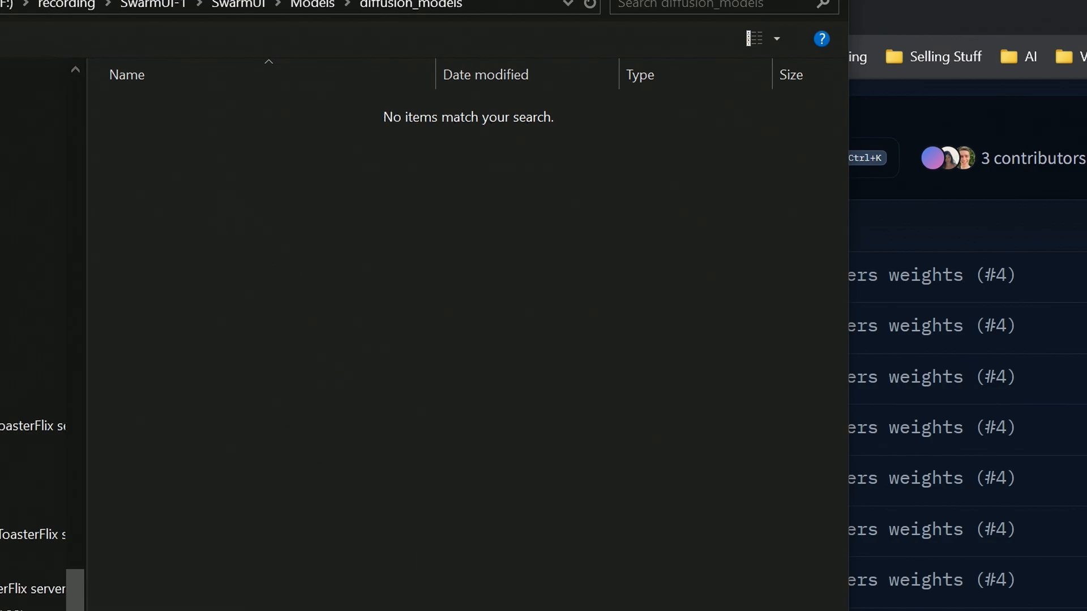
Download the Flux-Fill FP8 model from Civitai as fluxFillFP8_v10.safetensors into the diffusion_models folder.
{"action": "left_click", "coordinate": [116, 11]}
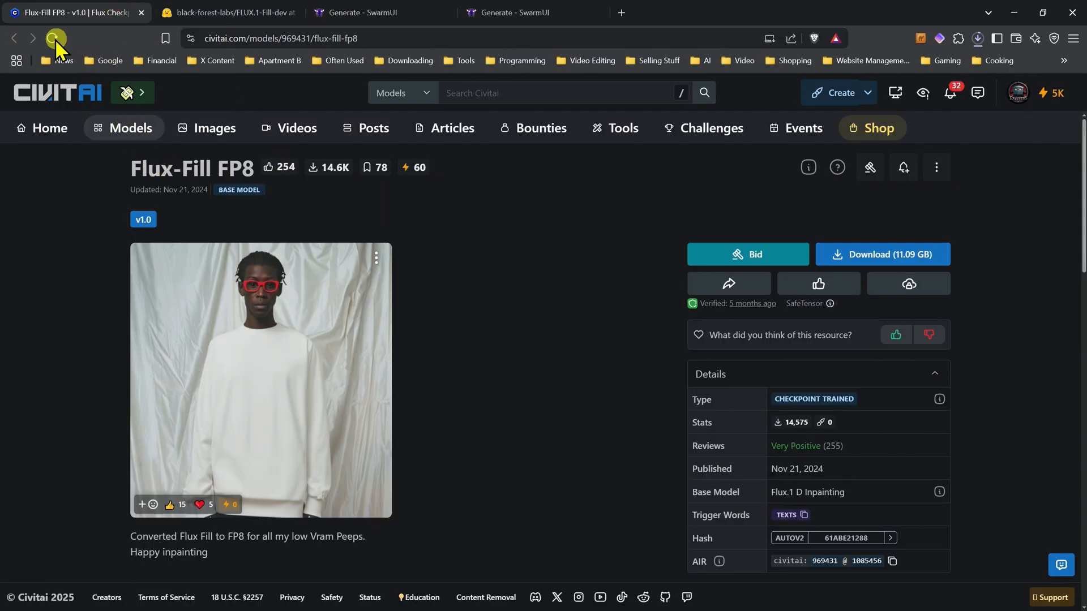
{"action": "left_click", "coordinate": [881, 255]}
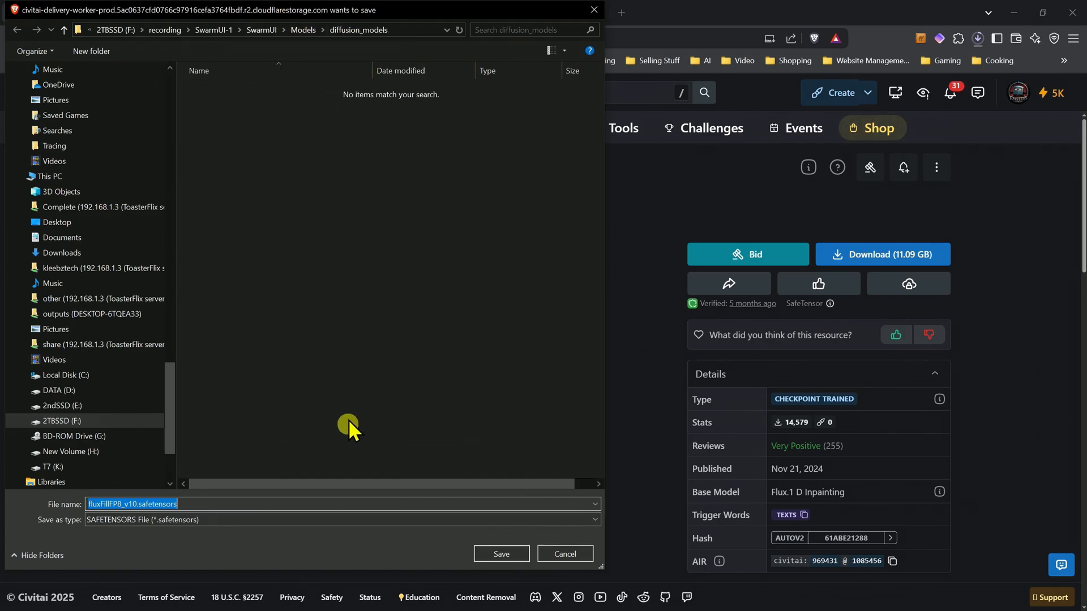
{"action": "left_click", "coordinate": [502, 556]}
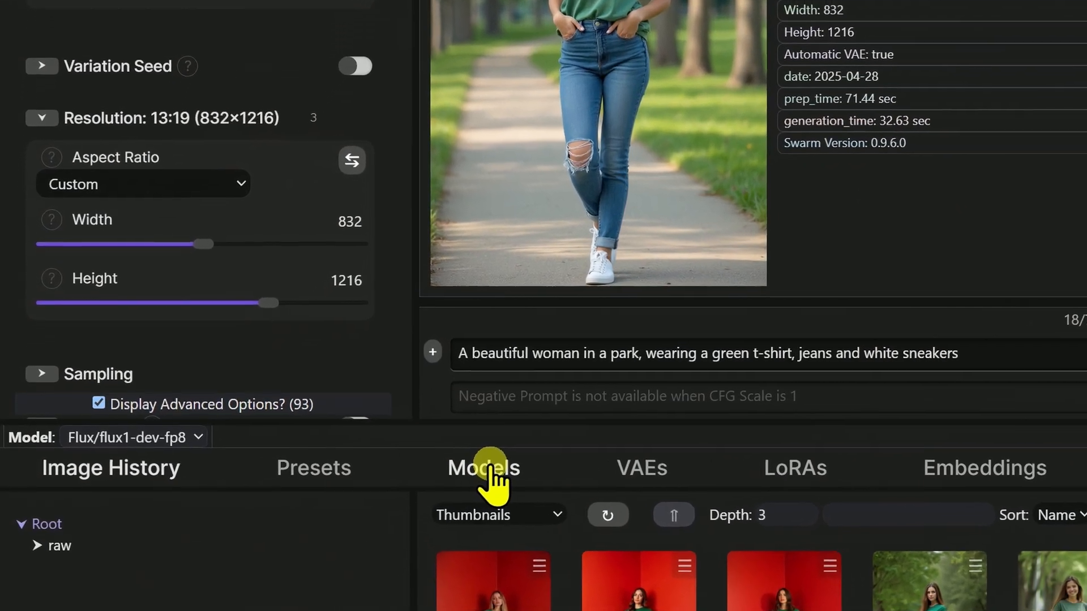
Switch to SwarmUI, refresh its model list, and enlarge the list area to show the Flux Fill model cards.
{"action": "left_click", "coordinate": [403, 491]}
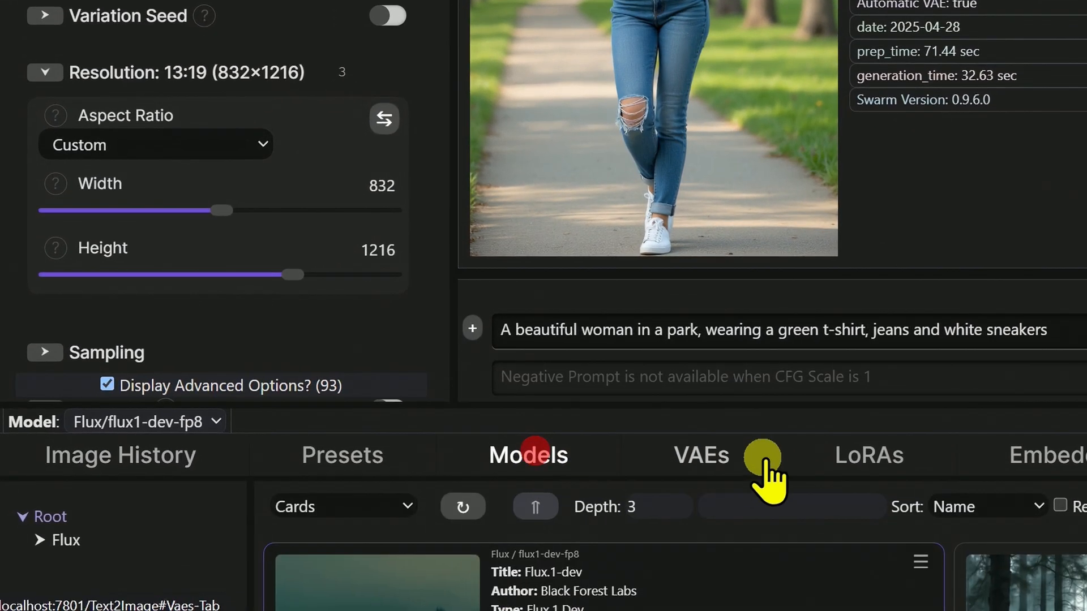
{"action": "left_click", "coordinate": [462, 507]}
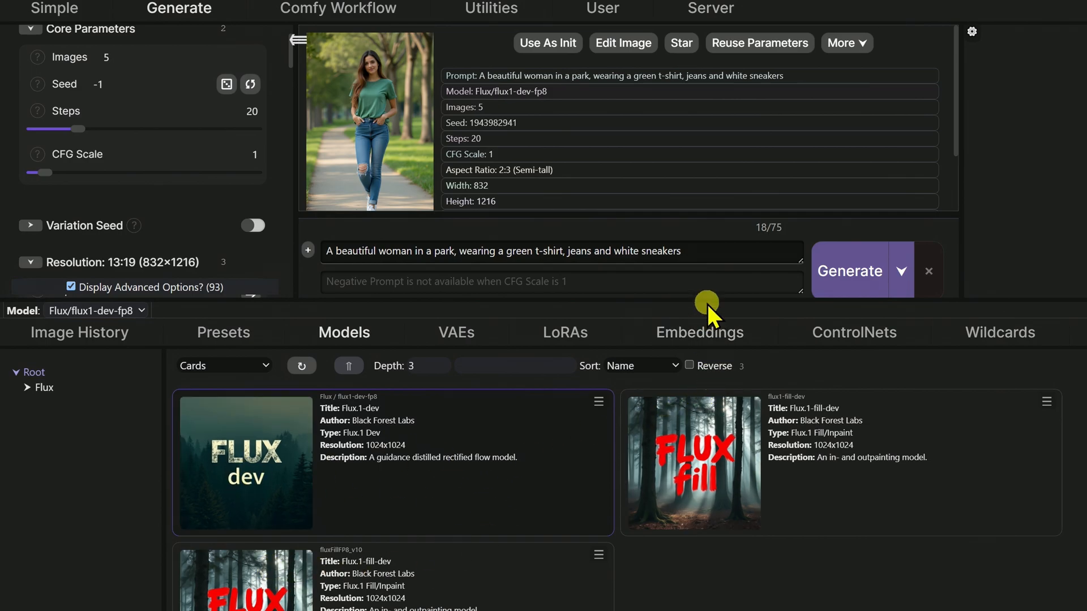
{"action": "left_click_drag", "start_coordinate": [704, 301], "coordinate": [696, 268]}
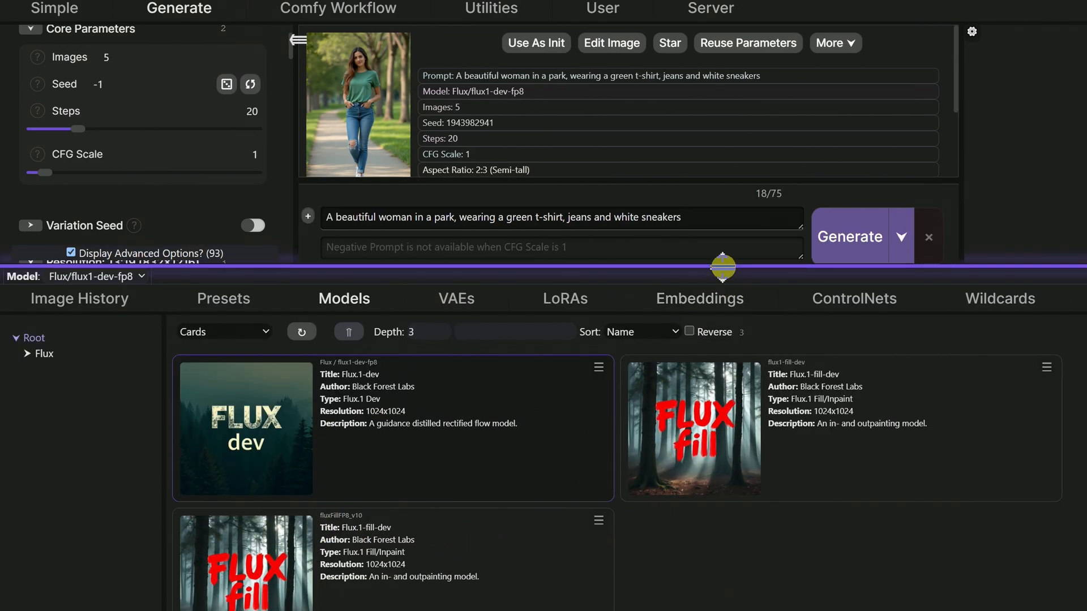
{"action": "left_click_drag", "start_coordinate": [722, 267], "coordinate": [722, 272]}
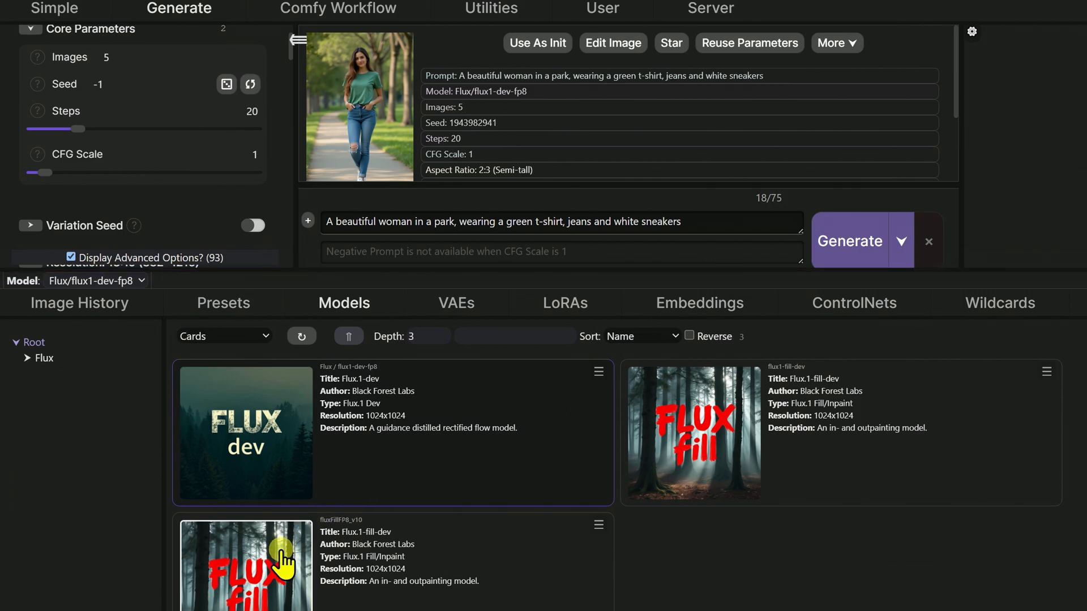
Select fluxFillFP8_v10 as the active model and shrink the model list area to enlarge the image preview.
{"action": "left_click", "coordinate": [281, 558]}
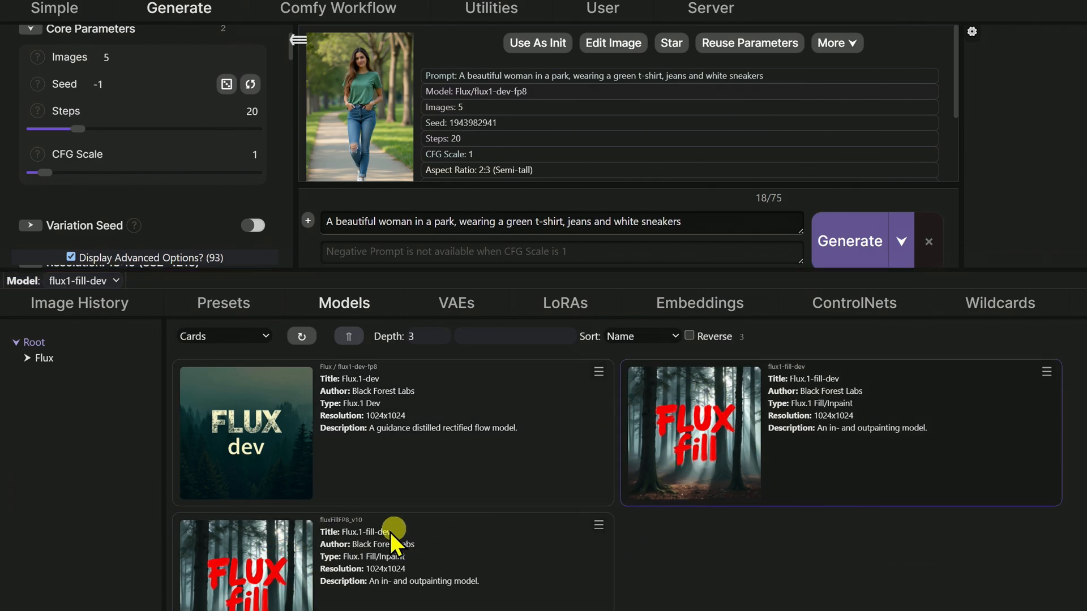
{"action": "left_click", "coordinate": [265, 548]}
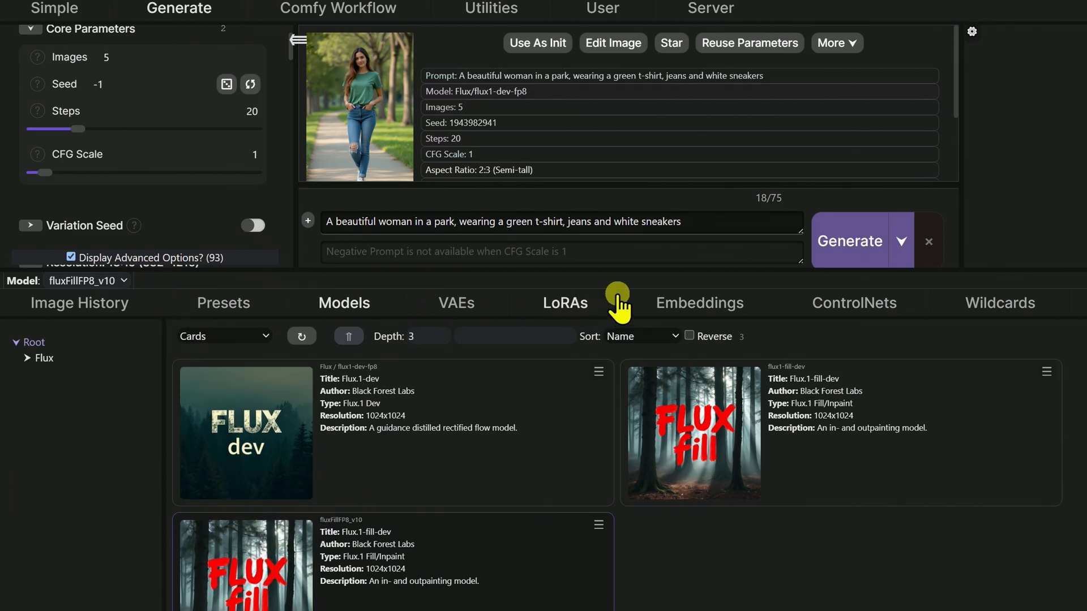
{"action": "left_click_drag", "start_coordinate": [623, 270], "coordinate": [590, 480]}
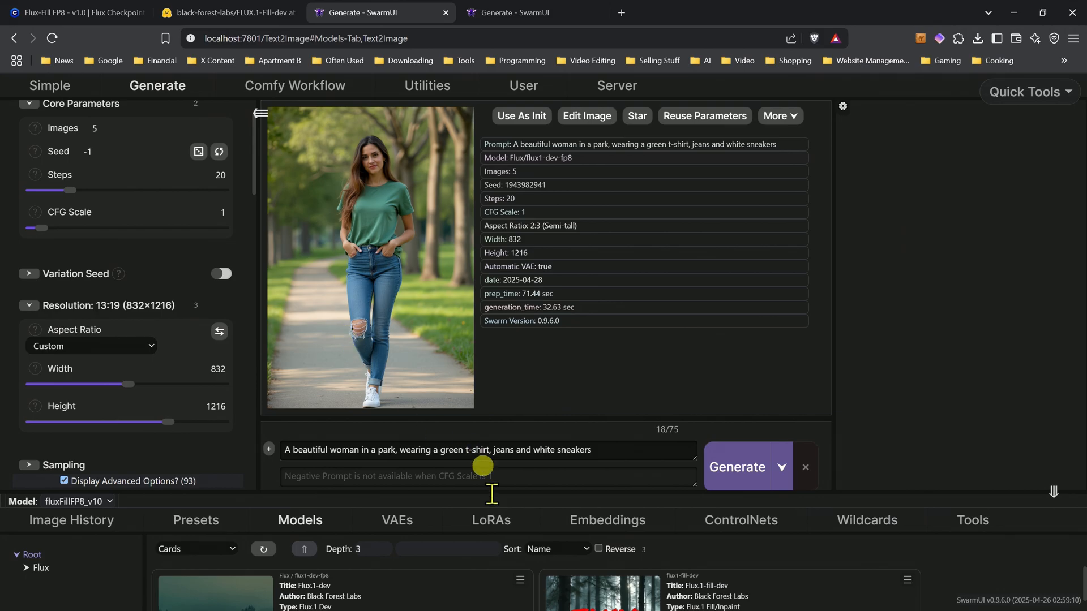
View the image history's park picture of the woman in ripped jeans at full size, then restore the large preview.
{"action": "left_click_drag", "start_coordinate": [551, 493], "coordinate": [566, 357]}
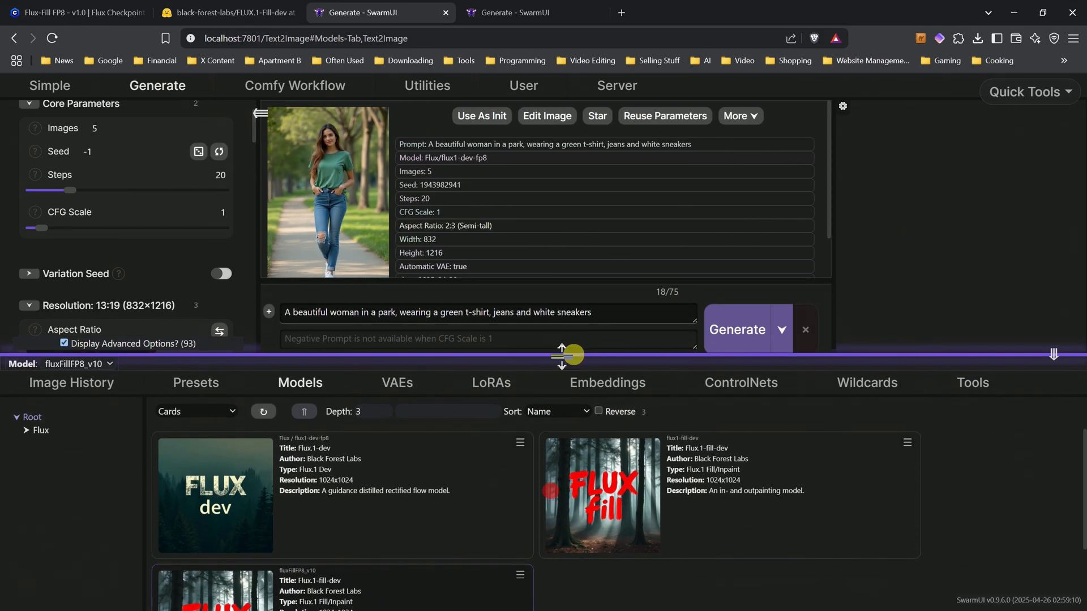
{"action": "left_click", "coordinate": [94, 383]}
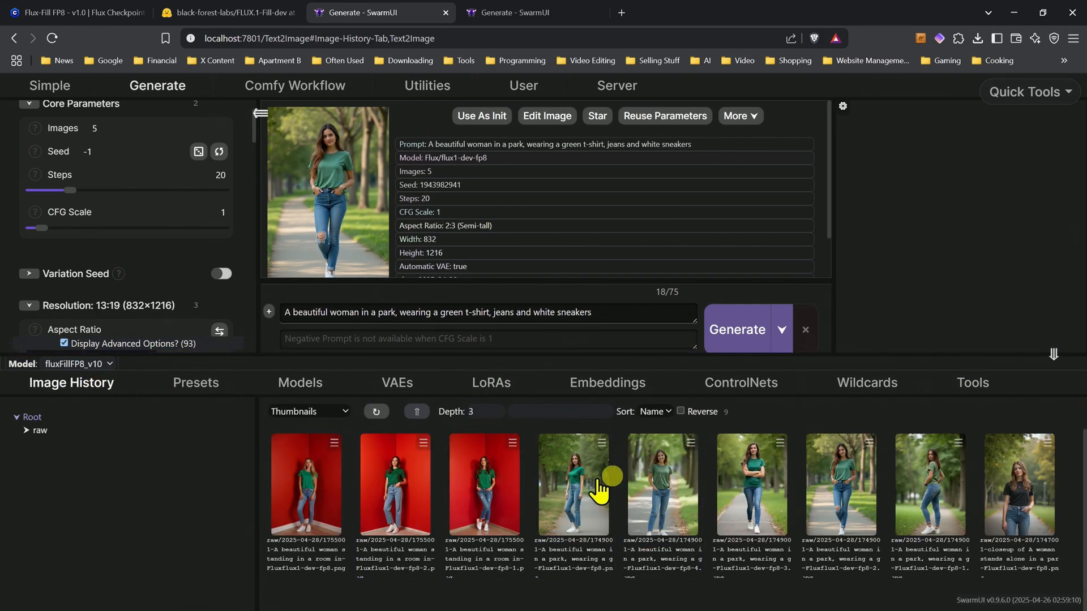
{"action": "left_click", "coordinate": [844, 485]}
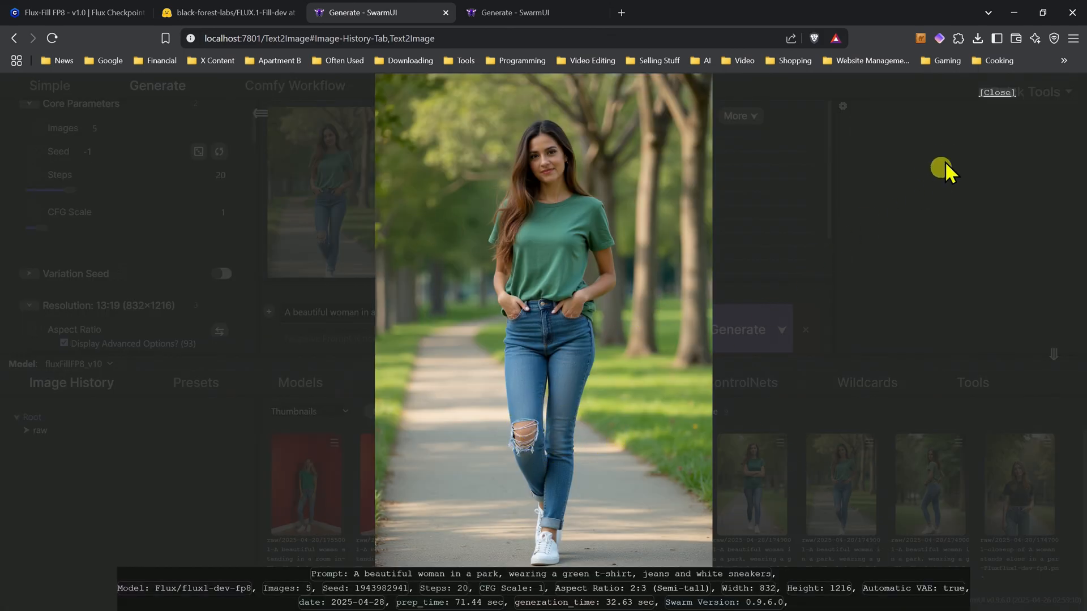
{"action": "left_click", "coordinate": [986, 95]}
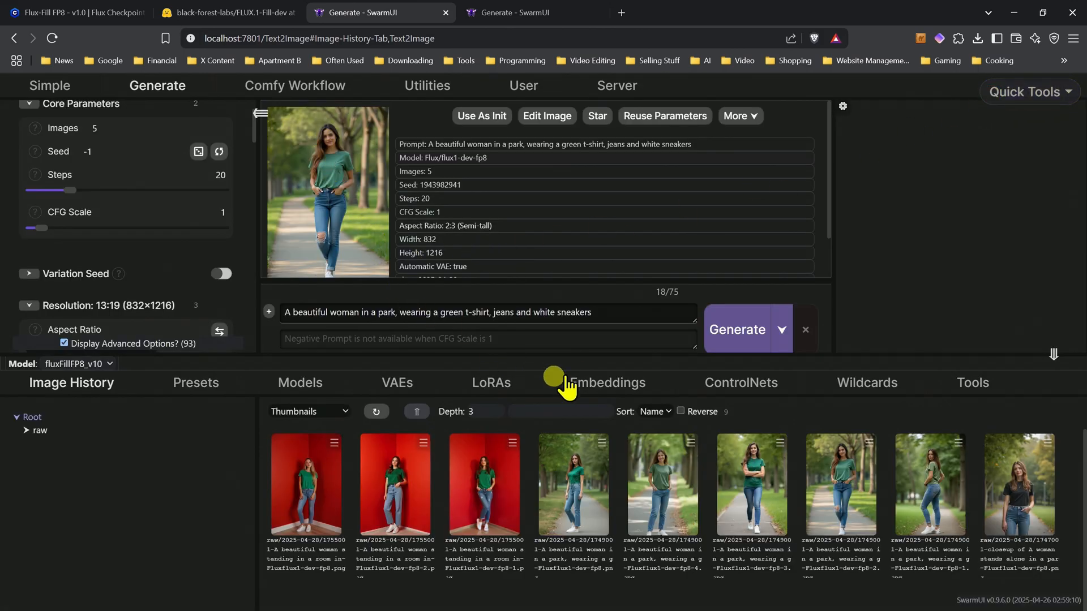
{"action": "left_click_drag", "start_coordinate": [585, 357], "coordinate": [587, 536]}
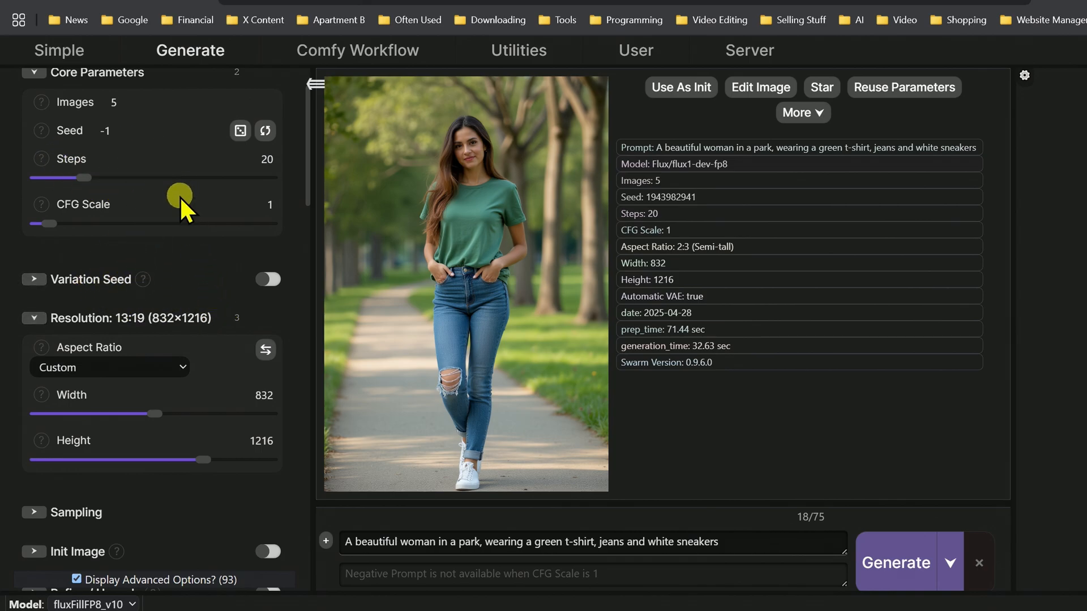
Enable the Flux Guidance Scale in the sampling settings, enter 30, and try its slider at the maximum of 10.
{"action": "scroll", "coordinate": [209, 260], "scroll_direction": "down", "scroll_amount": 5}
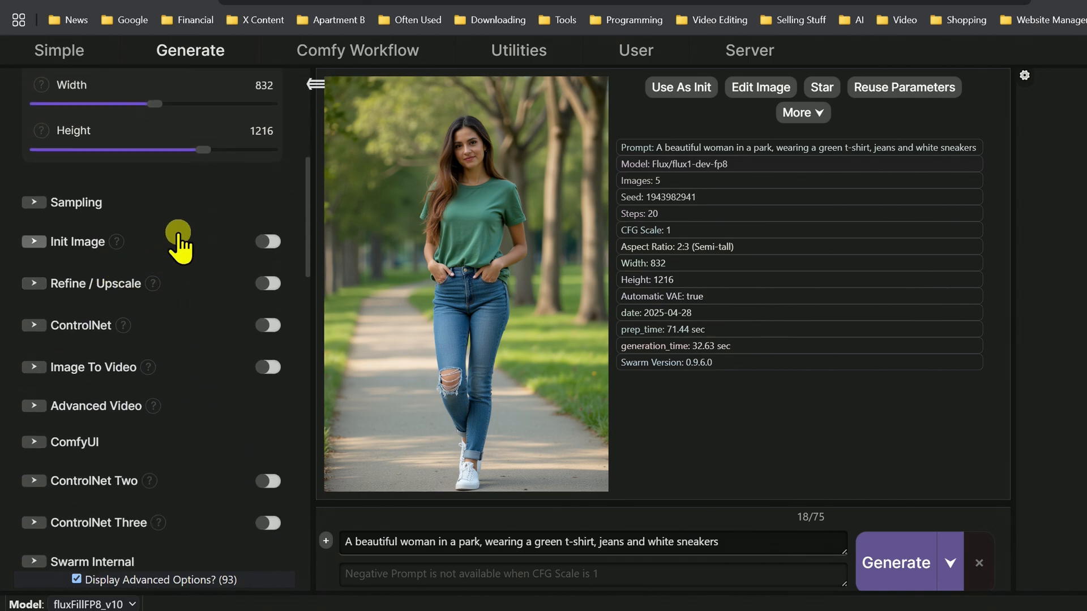
{"action": "scroll", "coordinate": [178, 241], "scroll_direction": "up", "scroll_amount": 4}
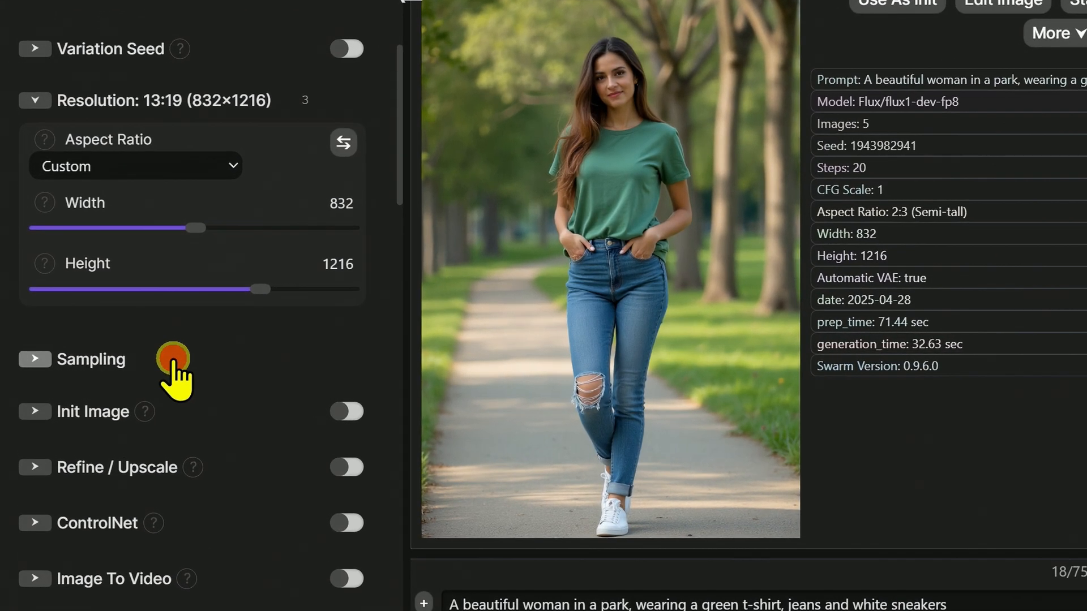
{"action": "left_click", "coordinate": [160, 361]}
{"action": "scroll", "coordinate": [96, 182], "scroll_direction": "down", "scroll_amount": 3}
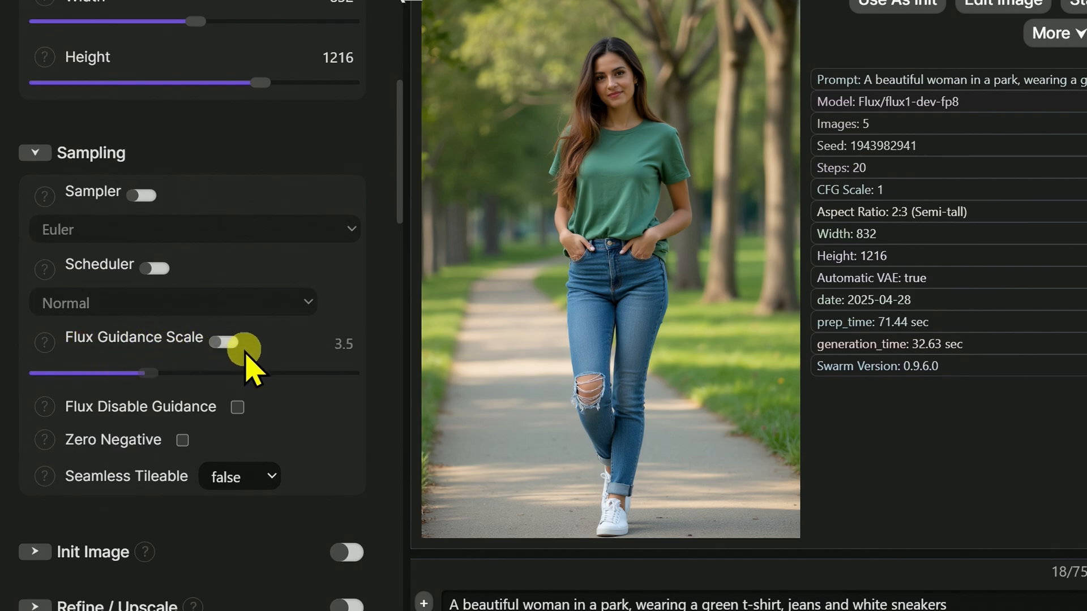
{"action": "left_click", "coordinate": [351, 345]}
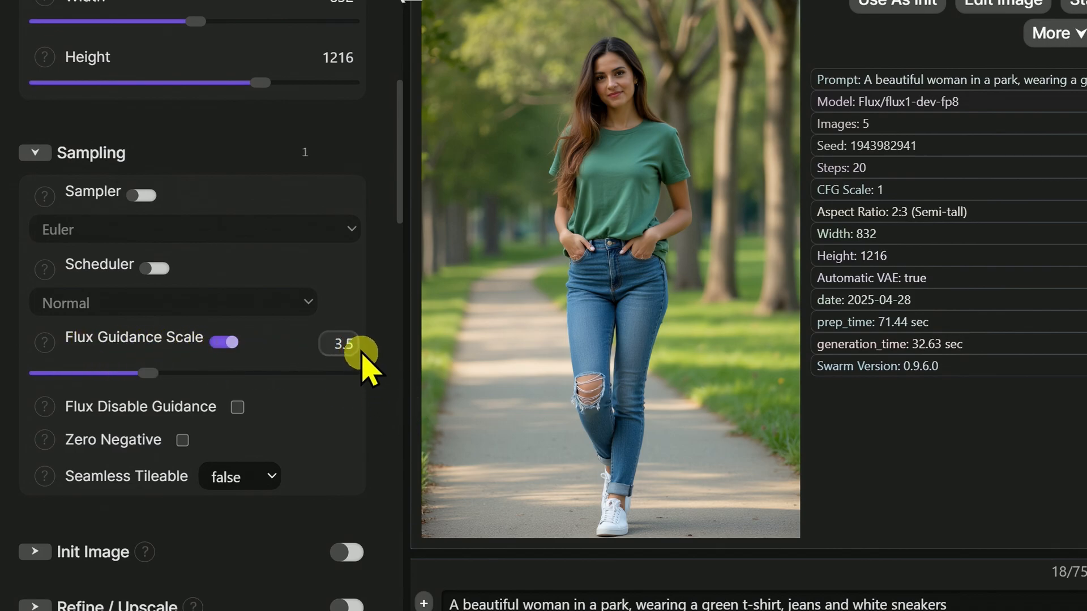
{"action": "double_click", "coordinate": [346, 344]}
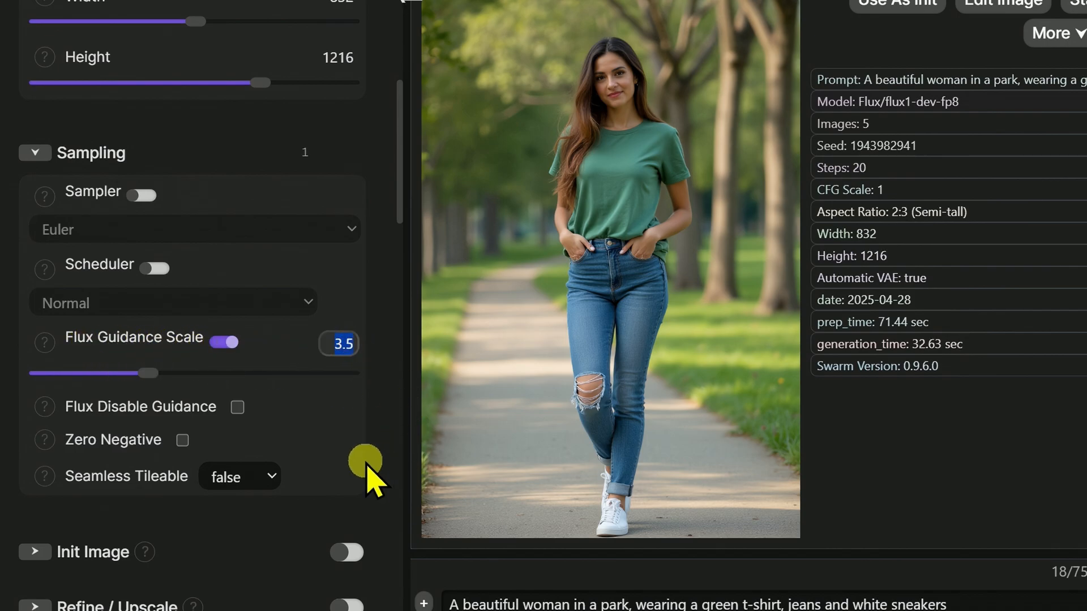
{"action": "type", "text": "30"}
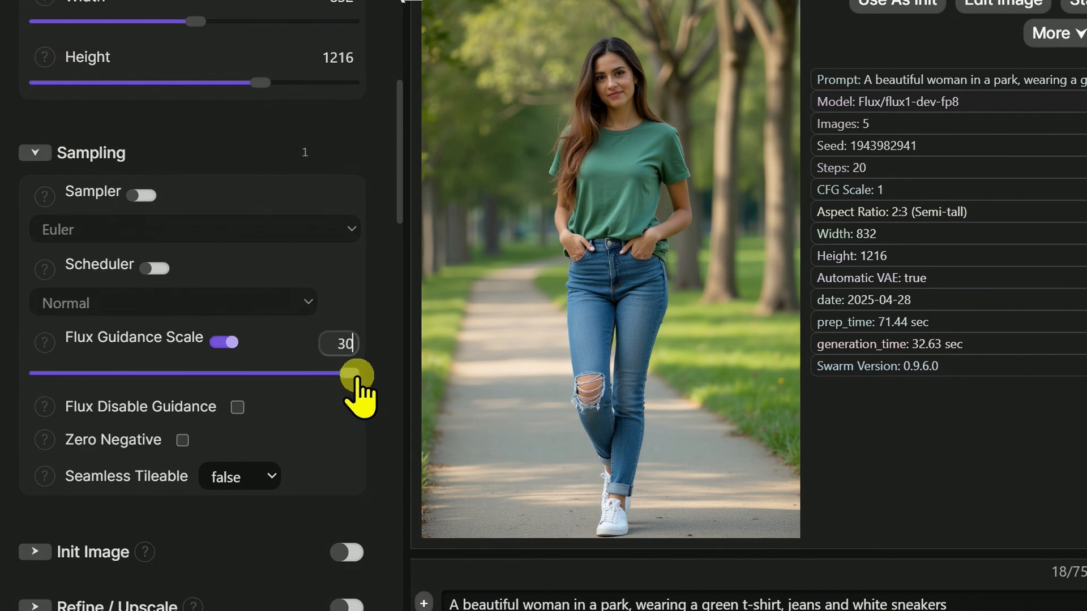
{"action": "left_click_drag", "start_coordinate": [355, 376], "coordinate": [413, 401]}
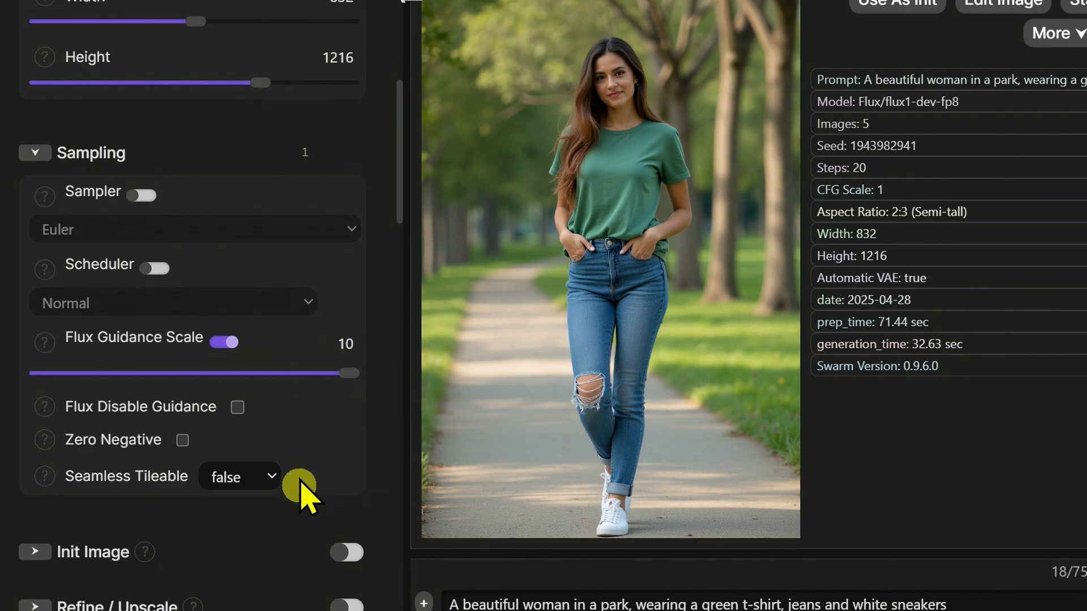
Enter 30 as the Flux Guidance Scale value in the sampling settings.
{"action": "double_click", "coordinate": [347, 345]}
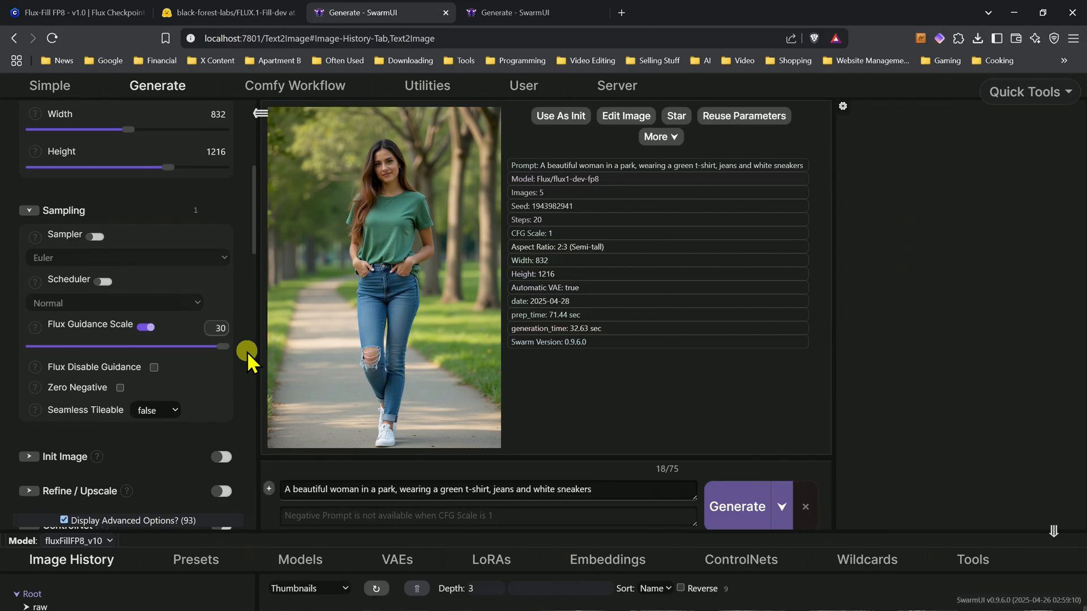
{"action": "left_click", "coordinate": [388, 381]}
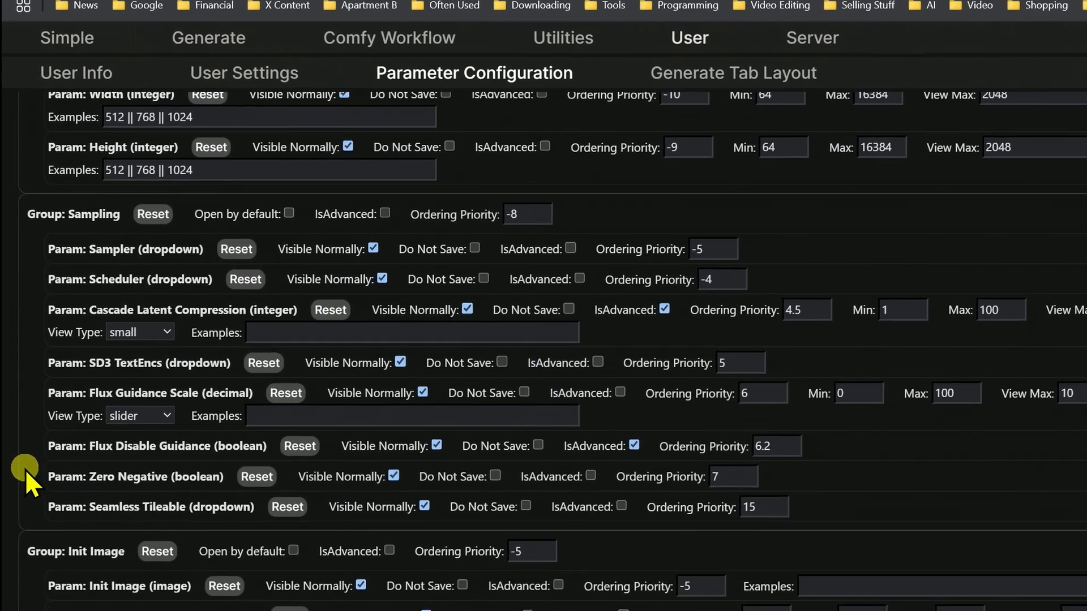
Set the Flux Guidance Scale's View Max to 30 in the user parameter configuration and save the edited setting.
{"action": "left_click_drag", "start_coordinate": [45, 393], "coordinate": [288, 405]}
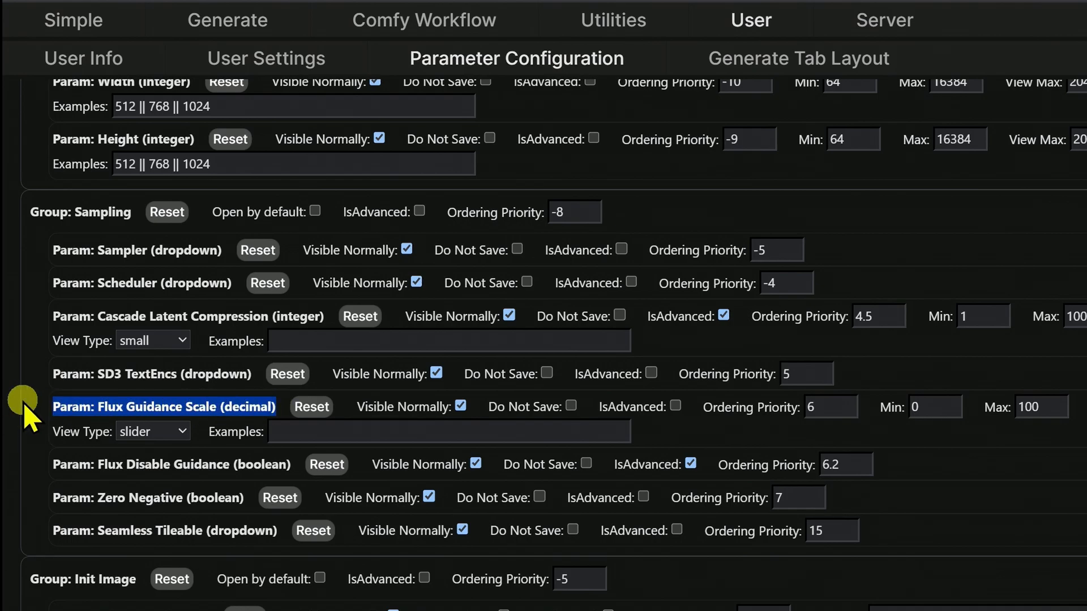
{"action": "left_click", "coordinate": [24, 403]}
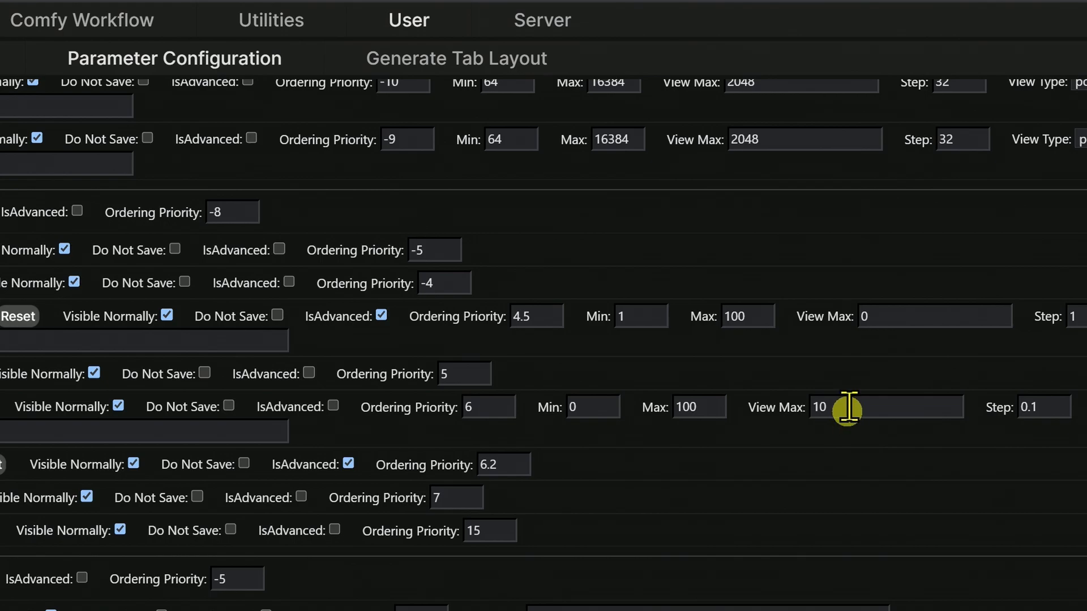
{"action": "left_click", "coordinate": [865, 407]}
{"action": "key", "text": "BackSpace"}
{"action": "key", "text": "BackSpace"}
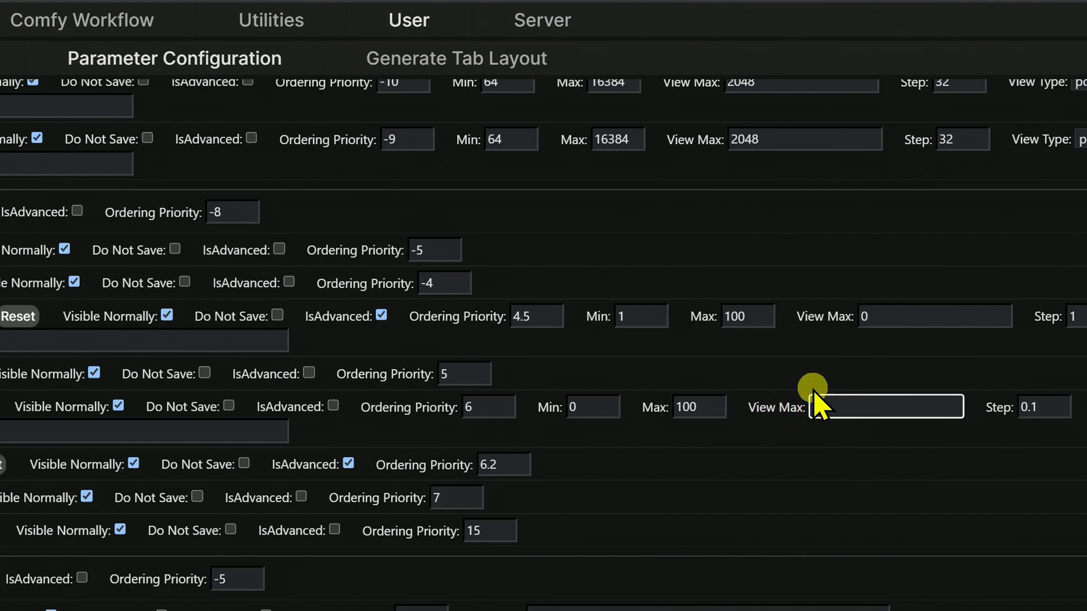
{"action": "type", "text": "30"}
{"action": "left_click", "coordinate": [1046, 374]}
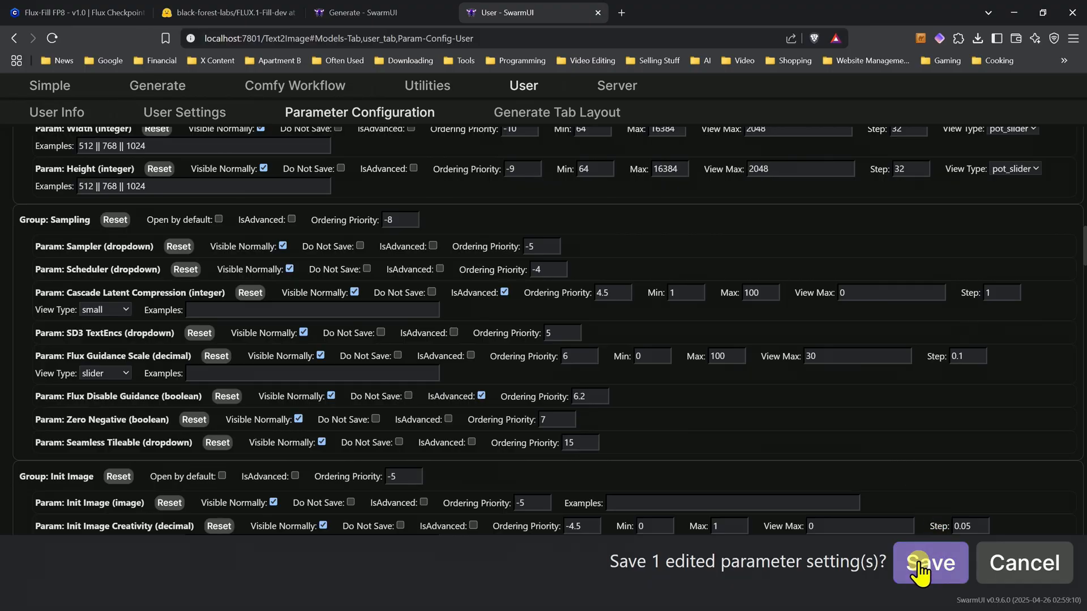
{"action": "left_click", "coordinate": [920, 566]}
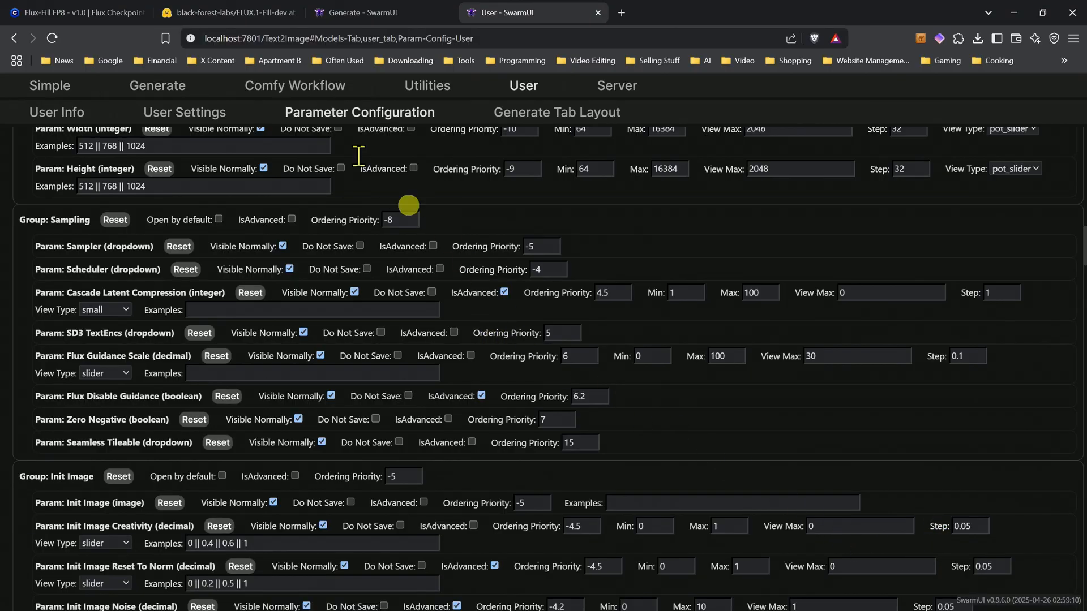
Return to the image generation page and raise the Flux Guidance Scale slider to its new maximum of 30.
{"action": "left_click", "coordinate": [377, 11]}
{"action": "left_click_drag", "start_coordinate": [215, 347], "coordinate": [94, 346]}
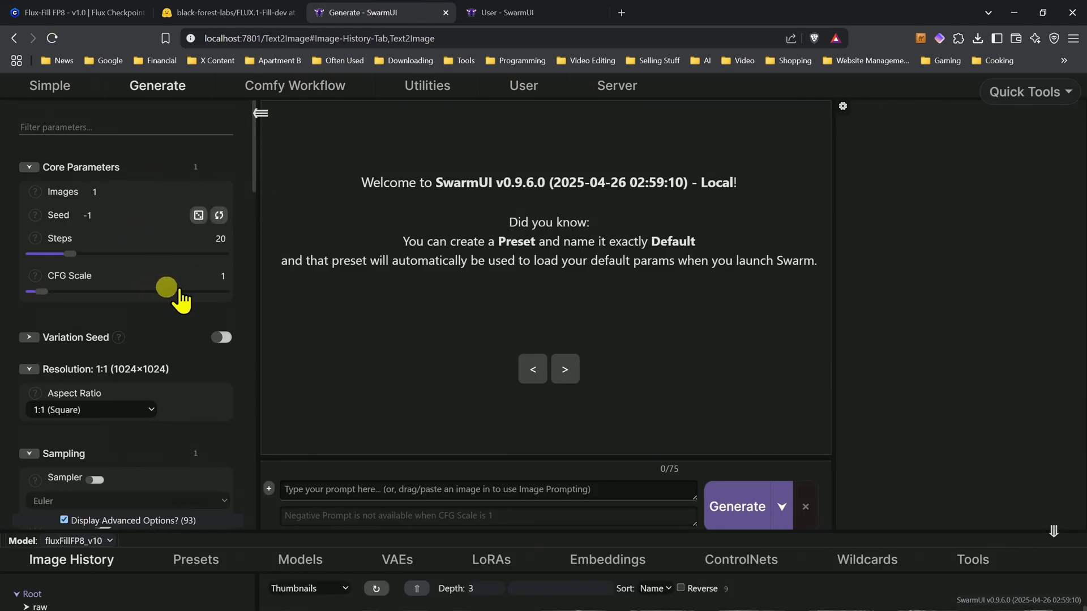
{"action": "scroll", "coordinate": [134, 310], "scroll_direction": "down", "scroll_amount": 5}
{"action": "scroll", "coordinate": [136, 311], "scroll_direction": "up", "scroll_amount": 4}
{"action": "scroll", "coordinate": [138, 315], "scroll_direction": "down", "scroll_amount": 3}
{"action": "left_click", "coordinate": [140, 316]}
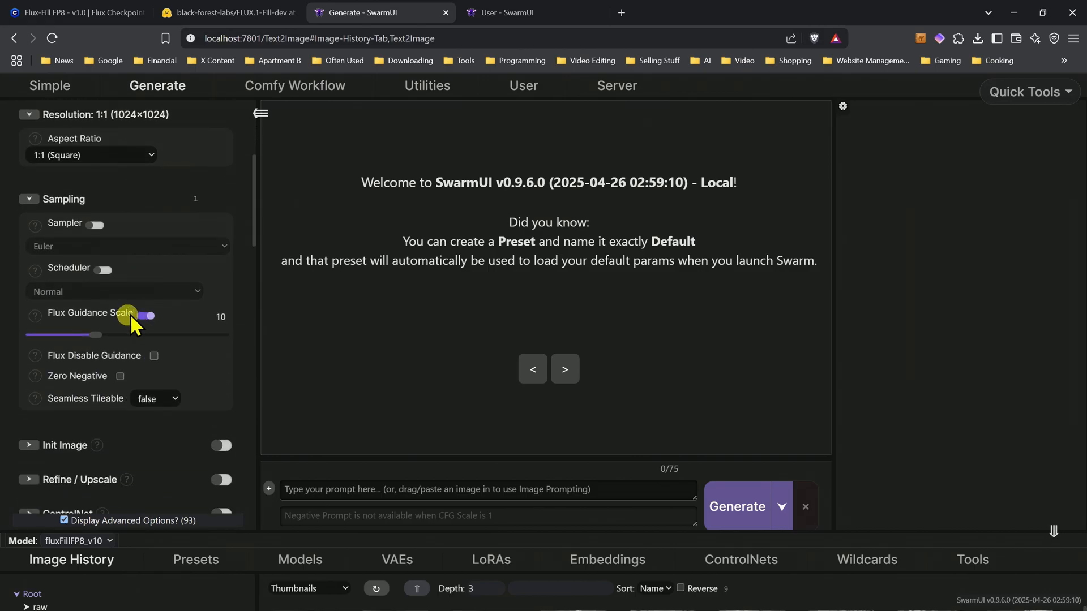
{"action": "left_click_drag", "start_coordinate": [97, 340], "coordinate": [251, 351]}
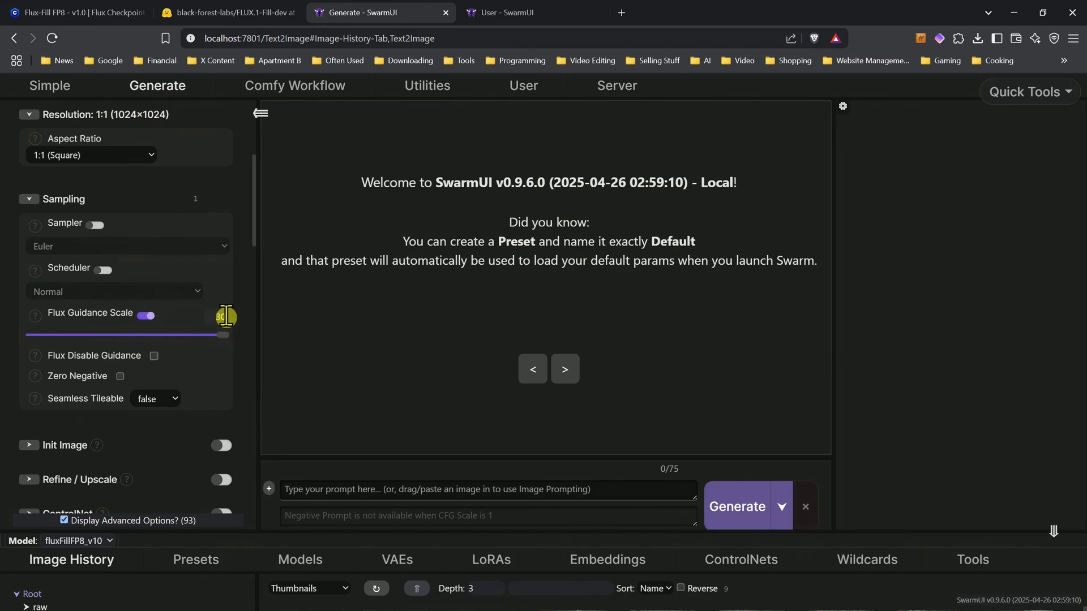
{"action": "scroll", "coordinate": [217, 269], "scroll_direction": "up", "scroll_amount": 3}
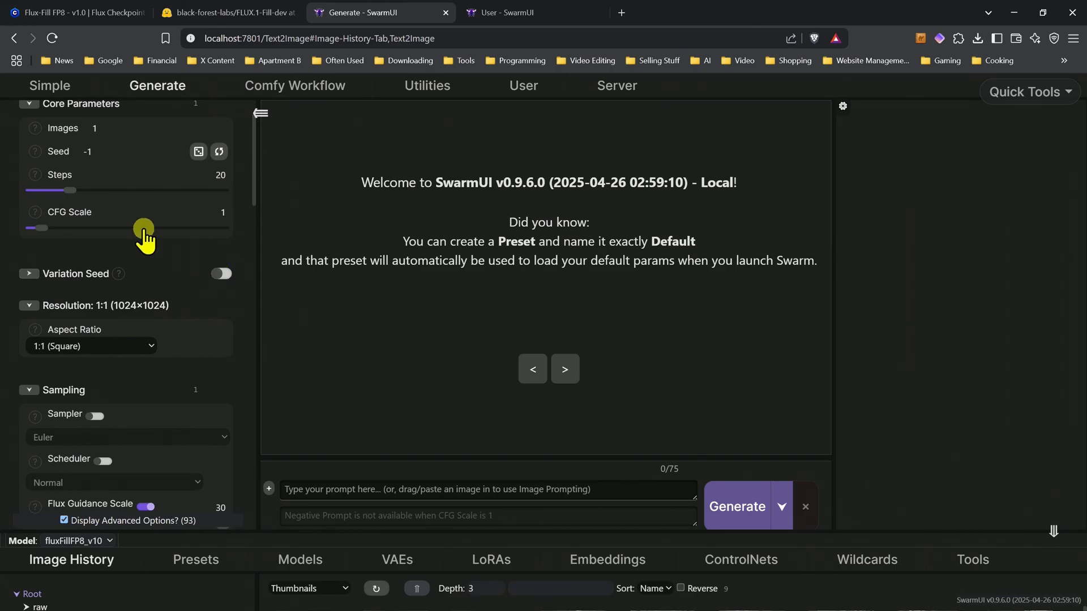
{"action": "scroll", "coordinate": [150, 238], "scroll_direction": "down", "scroll_amount": 3}
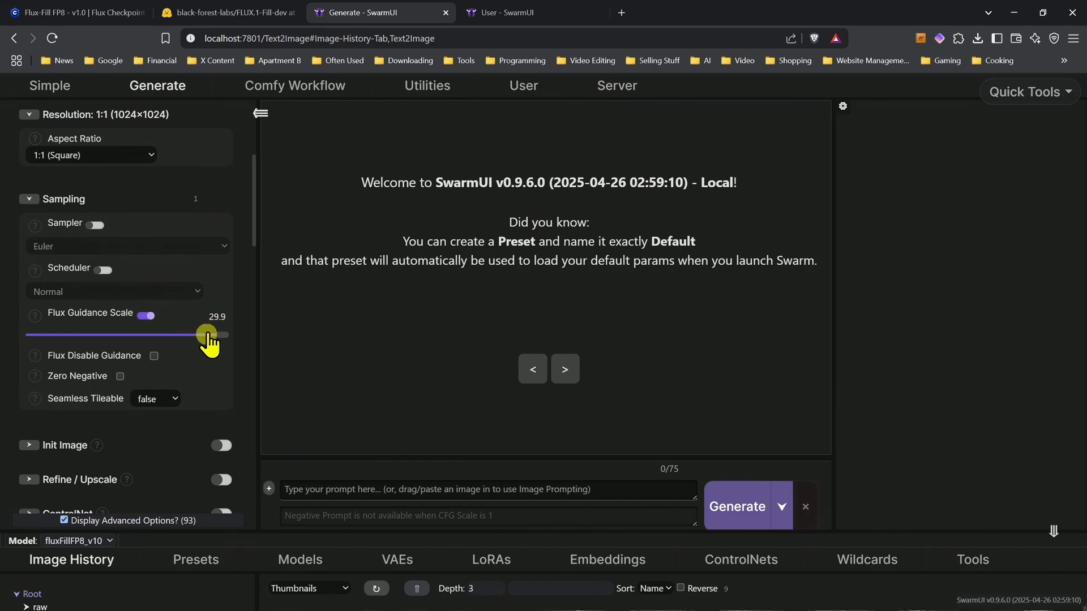
{"action": "left_click_drag", "start_coordinate": [222, 337], "coordinate": [258, 339]}
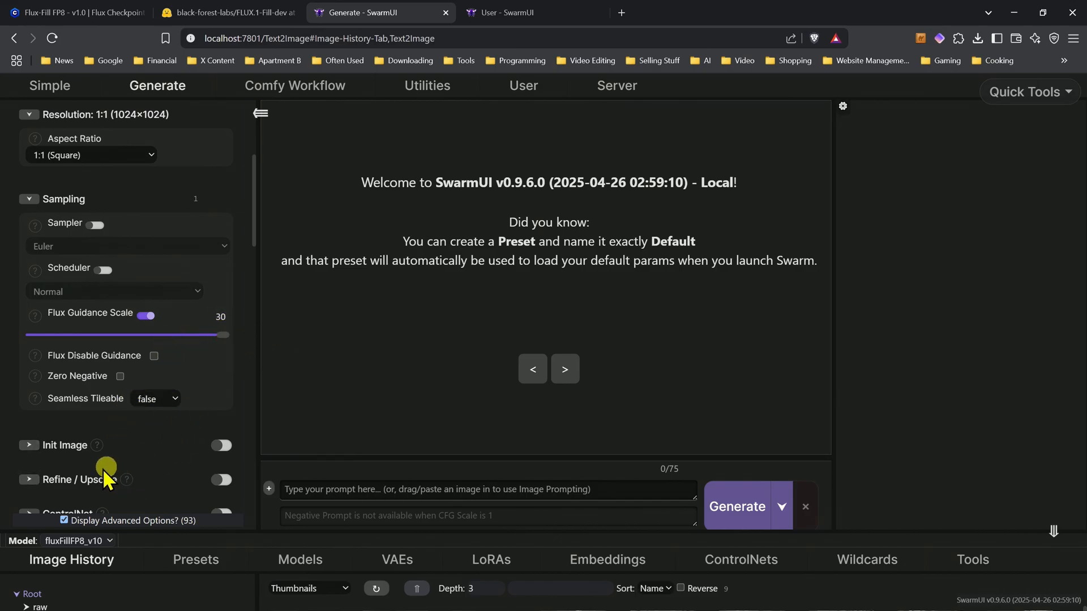
Load the park picture of the woman in ripped jeans from the image history and select fluxFillFP8_v10 as the model.
{"action": "left_click_drag", "start_coordinate": [377, 533], "coordinate": [378, 456]}
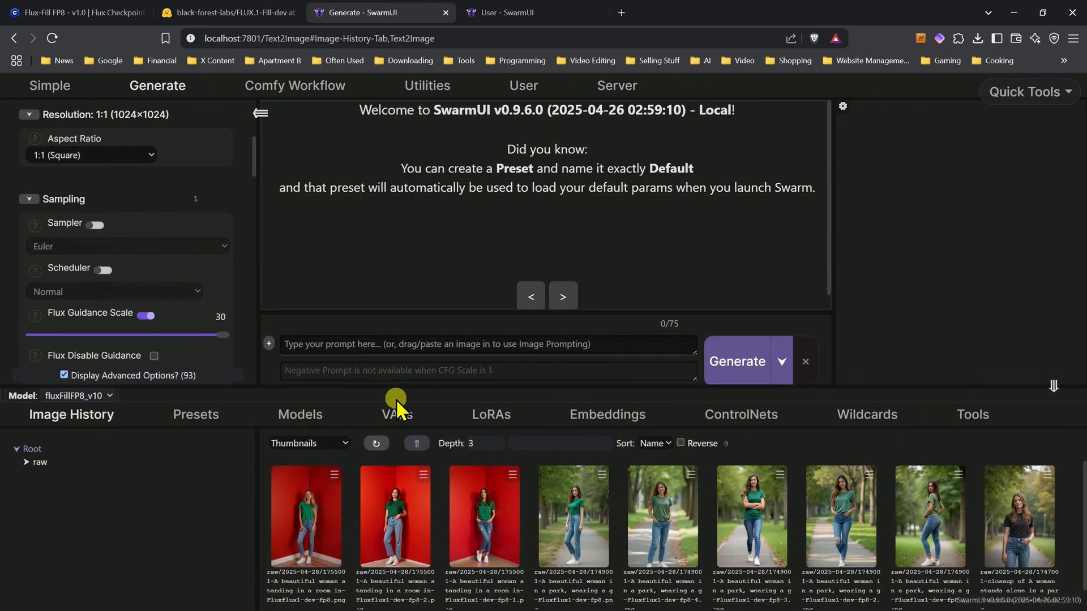
{"action": "left_click", "coordinate": [826, 520]}
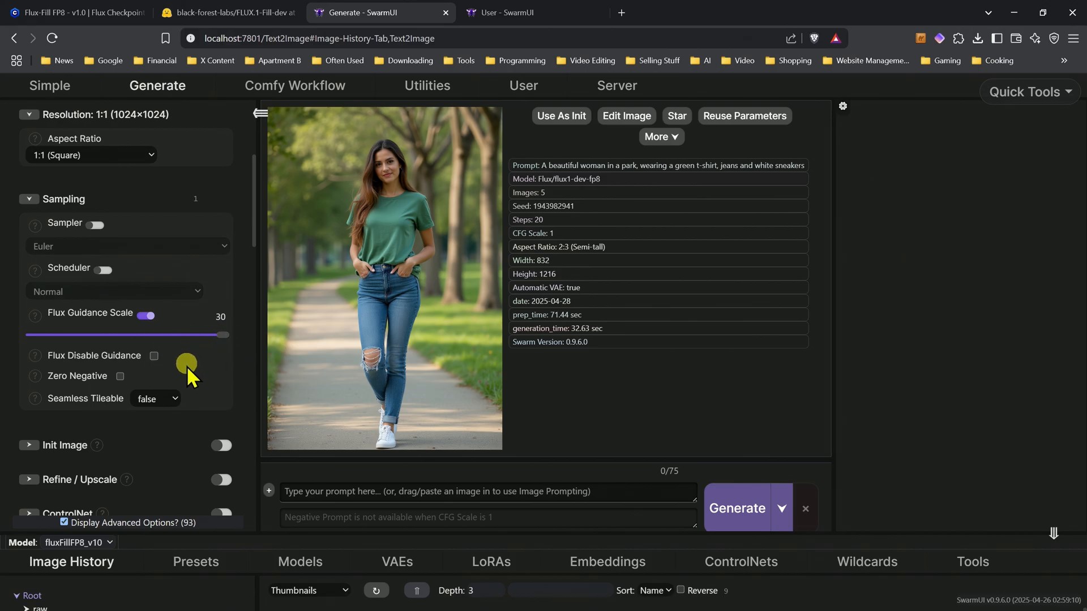
{"action": "scroll", "coordinate": [186, 374], "scroll_direction": "down", "scroll_amount": 1}
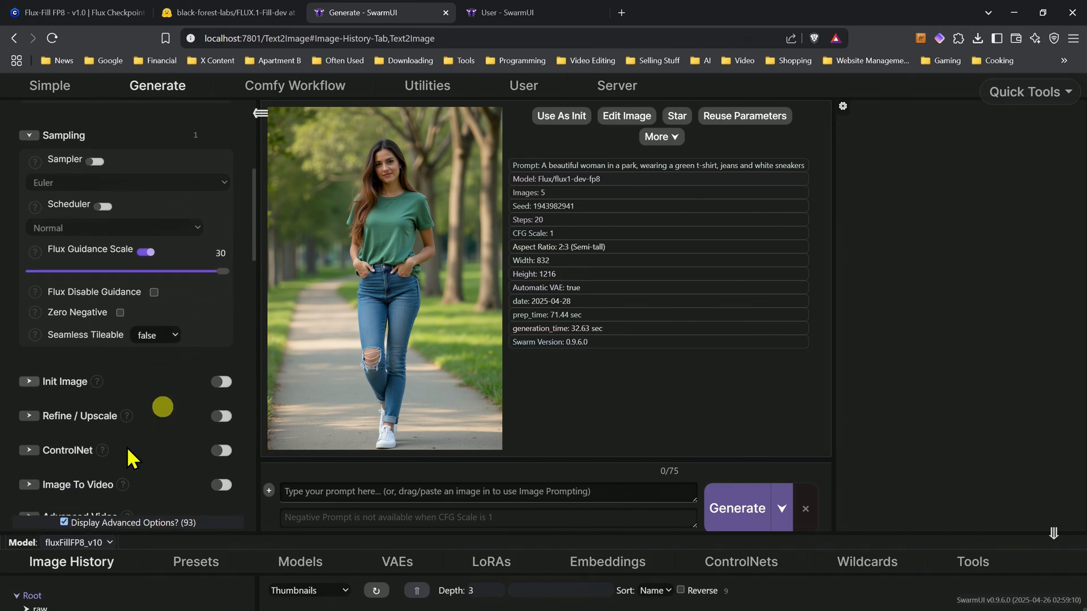
{"action": "left_click", "coordinate": [74, 544]}
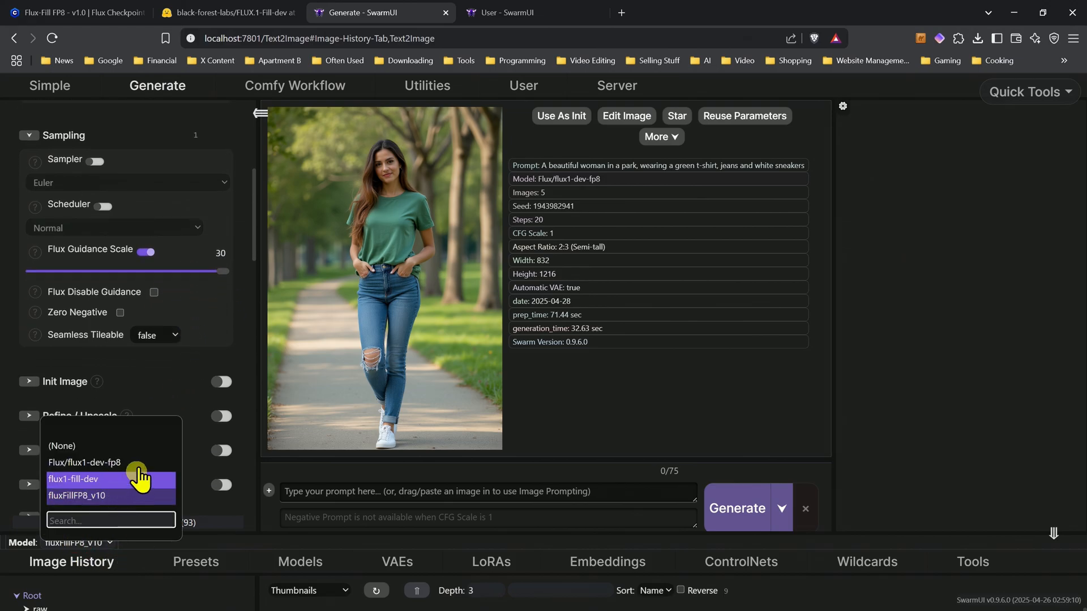
{"action": "left_click", "coordinate": [98, 499]}
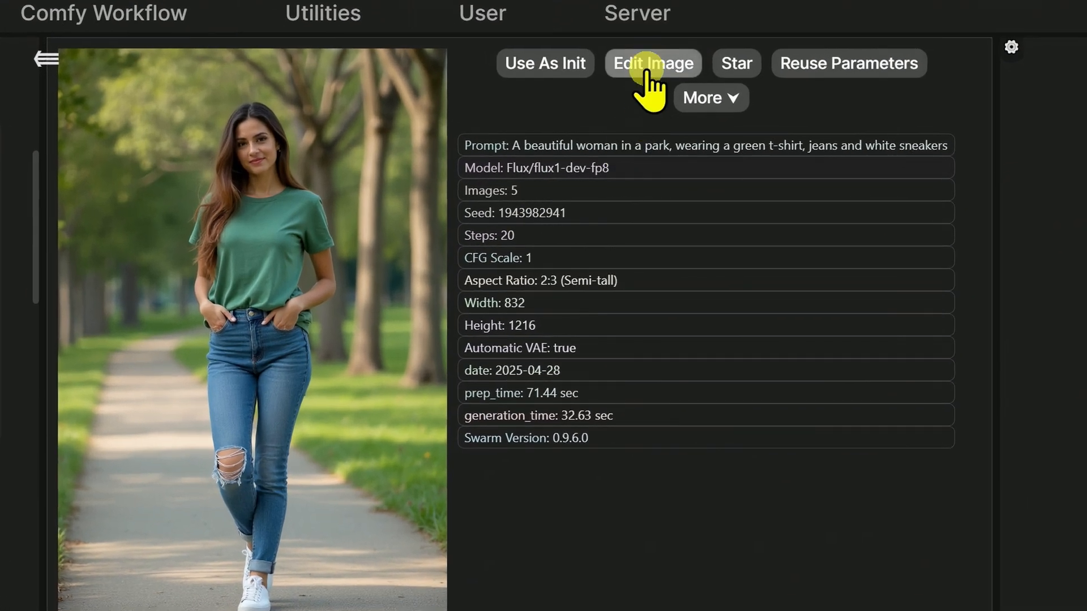
Open the park picture in the image editor and set Init Image Creativity to 1 in the Init Image settings.
{"action": "left_click", "coordinate": [654, 64]}
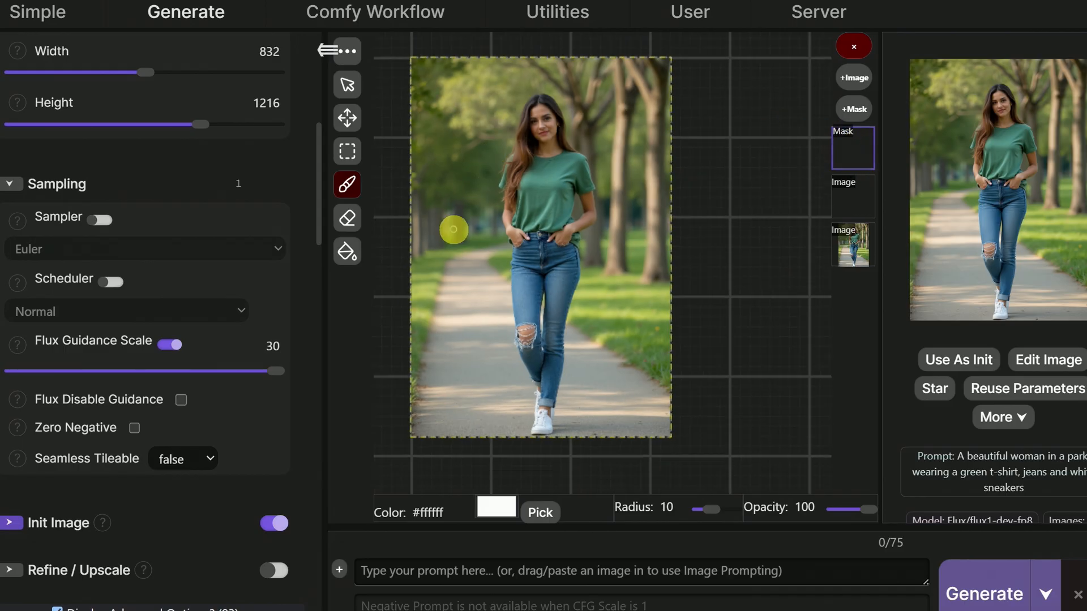
{"action": "scroll", "coordinate": [226, 348], "scroll_direction": "down", "scroll_amount": 5}
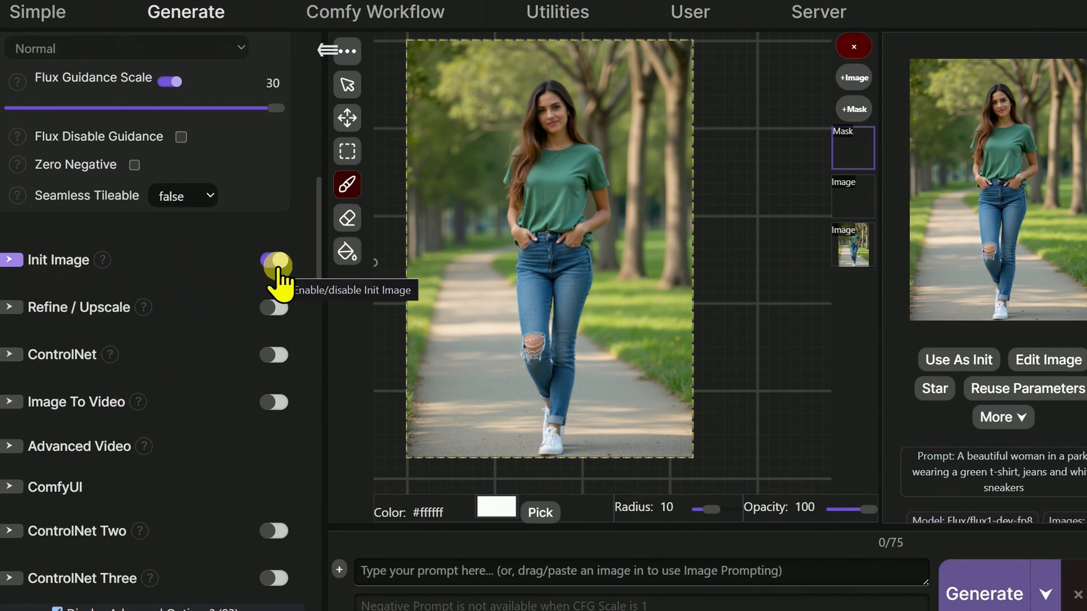
{"action": "left_click", "coordinate": [70, 262]}
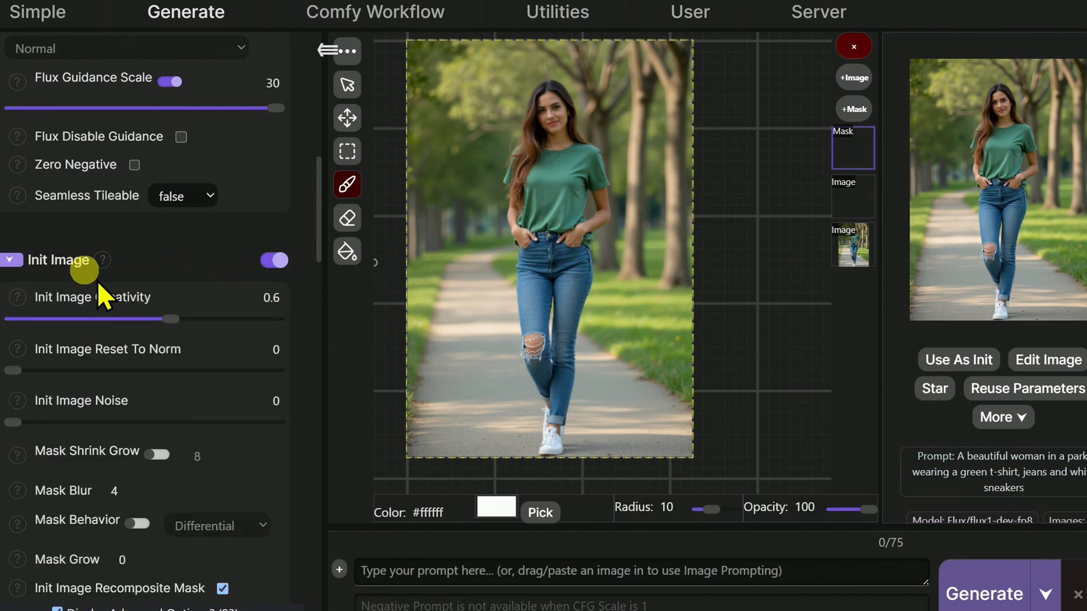
{"action": "mouse_move", "coordinate": [172, 322]}
{"action": "left_mouse_down"}
{"action": "mouse_move", "coordinate": [306, 325]}
{"action": "mouse_move", "coordinate": [107, 320]}
{"action": "mouse_move", "coordinate": [138, 332]}
{"action": "mouse_move", "coordinate": [170, 325]}
{"action": "left_mouse_up"}
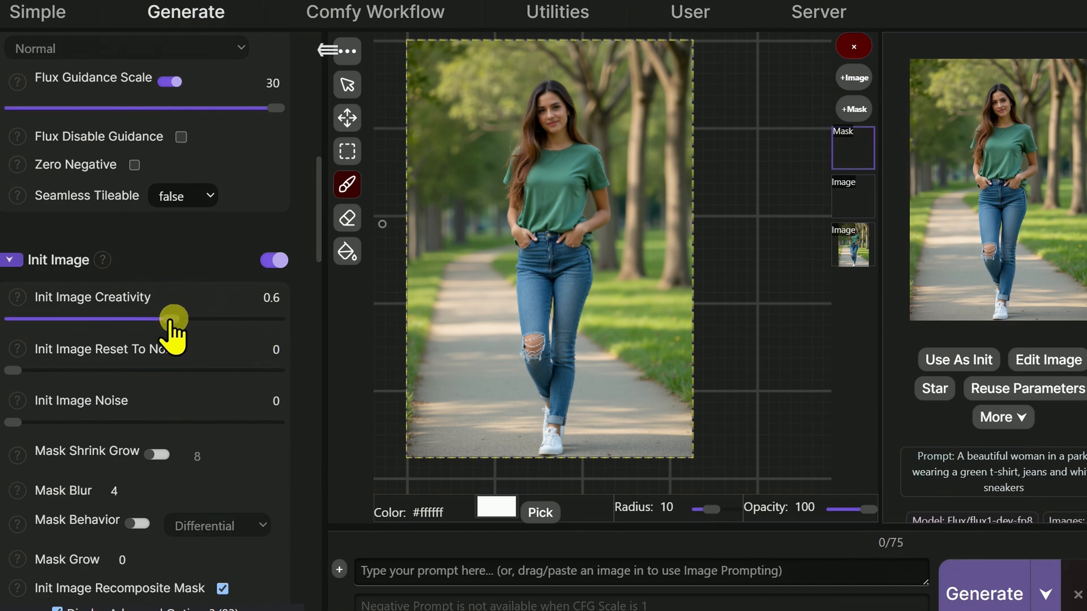
{"action": "mouse_move", "coordinate": [168, 319]}
{"action": "left_mouse_down"}
{"action": "mouse_move", "coordinate": [249, 322]}
{"action": "mouse_move", "coordinate": [169, 319]}
{"action": "left_mouse_up"}
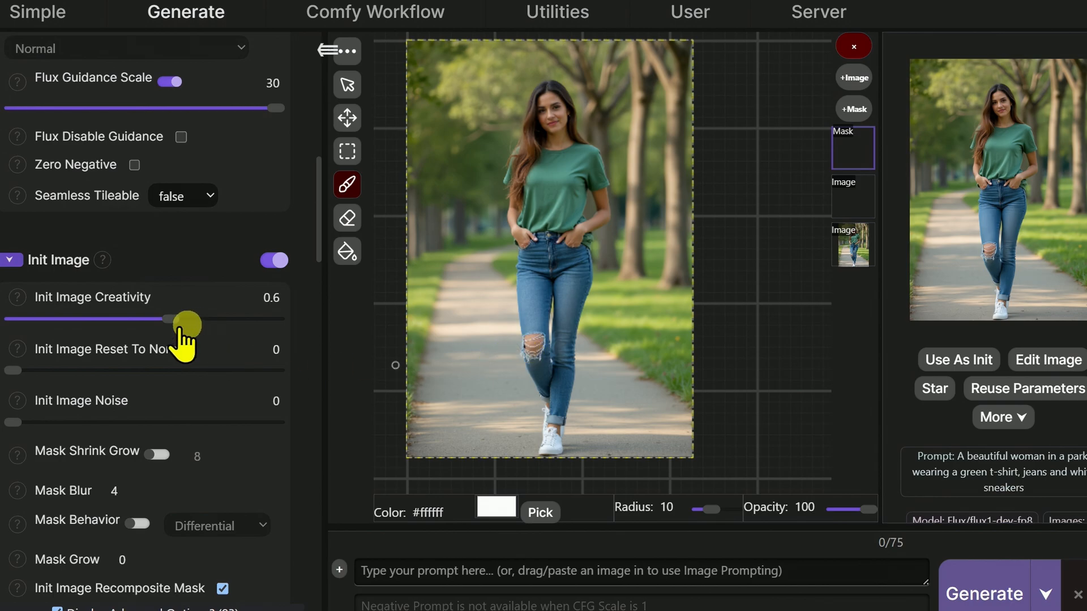
{"action": "left_click_drag", "start_coordinate": [174, 320], "coordinate": [308, 316]}
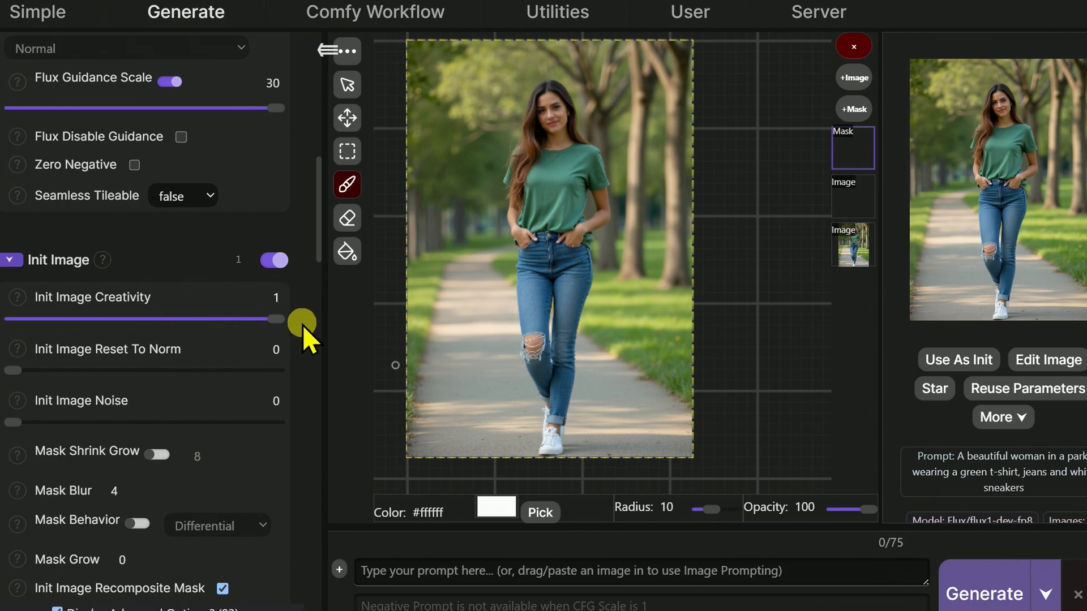
{"action": "scroll", "coordinate": [199, 351], "scroll_direction": "down", "scroll_amount": 2}
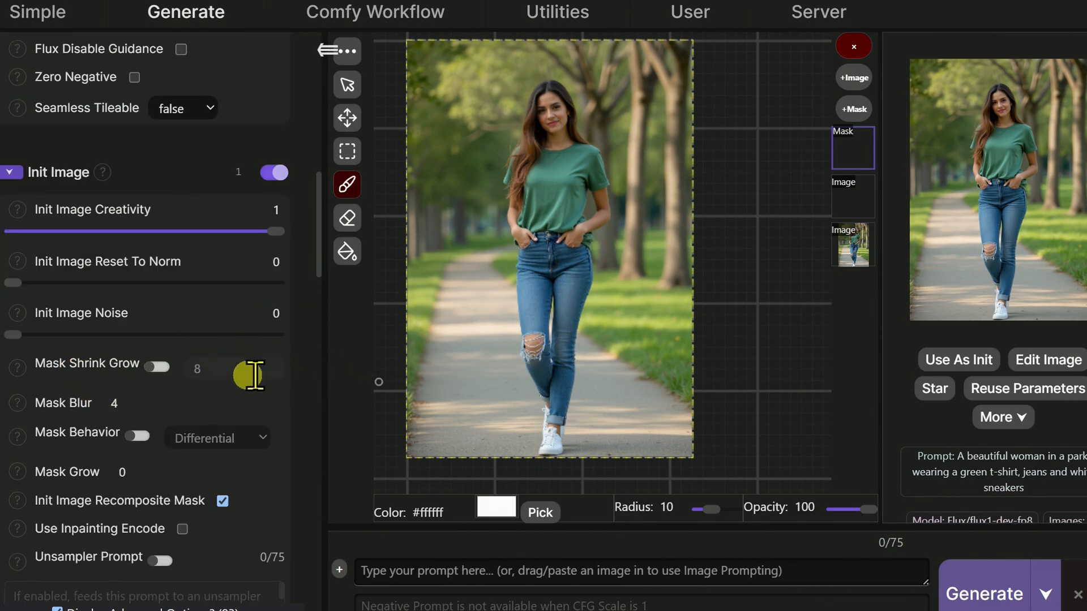
{"action": "scroll", "coordinate": [255, 393], "scroll_direction": "up", "scroll_amount": 2}
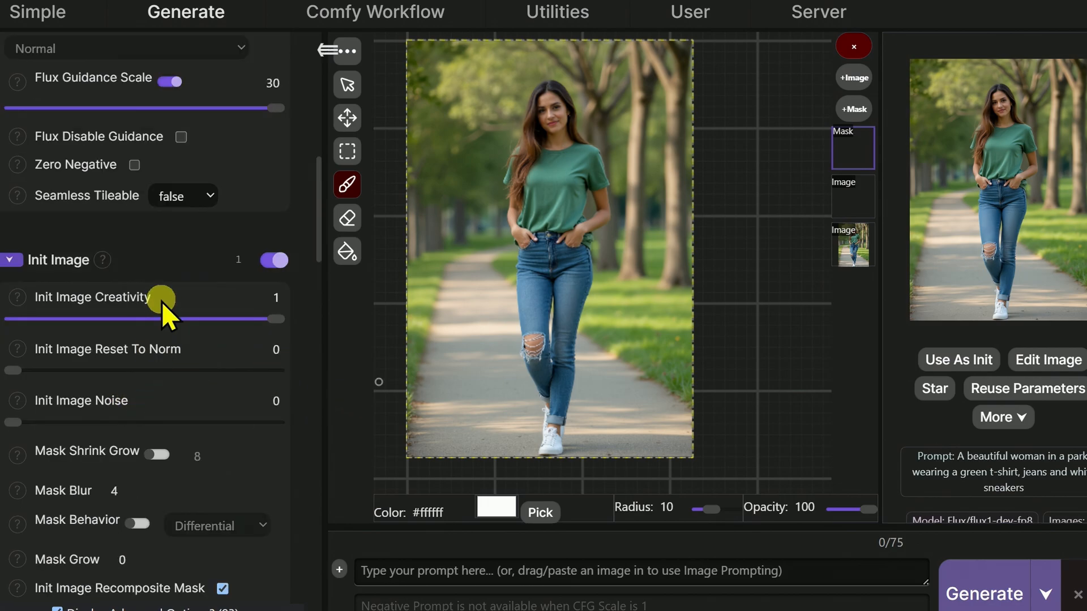
{"action": "scroll", "coordinate": [192, 306], "scroll_direction": "down", "scroll_amount": 2}
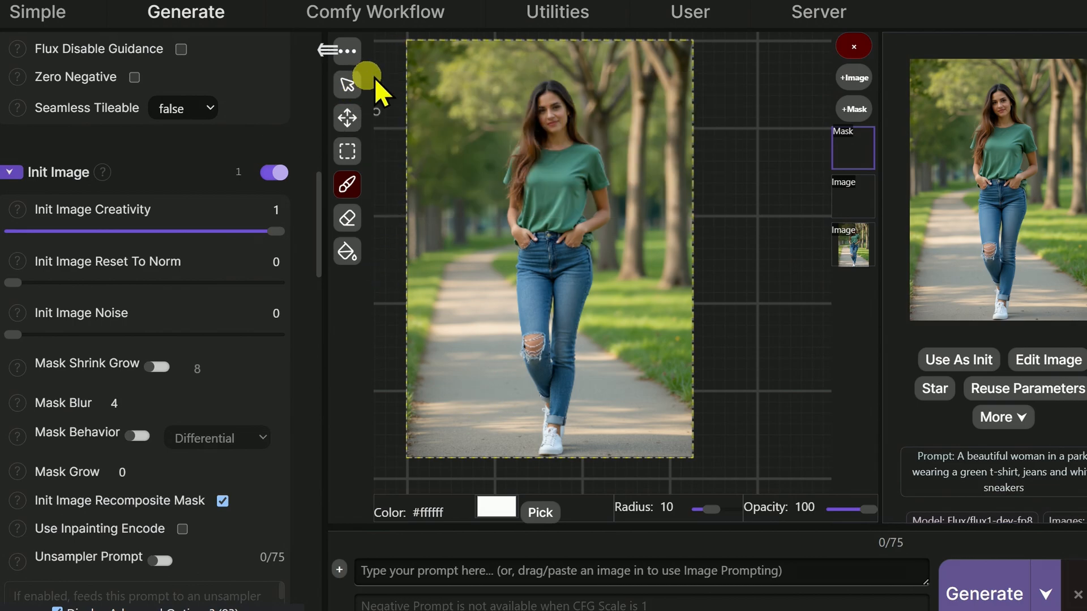
Look through the image editor's extra options and use the General tool to shift the picture on the canvas.
{"action": "left_click", "coordinate": [350, 51]}
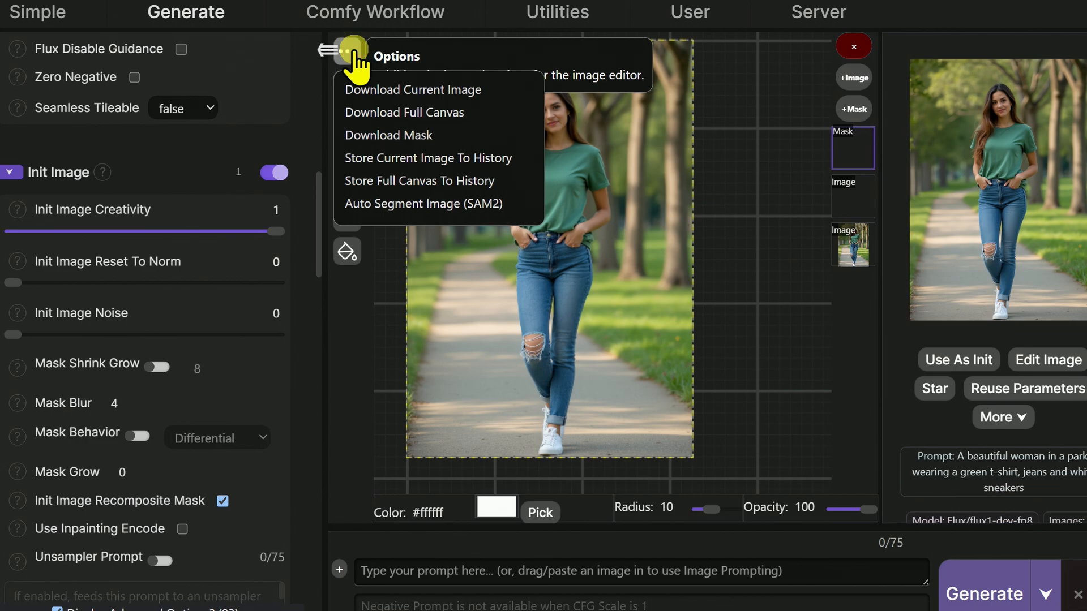
{"action": "left_click", "coordinate": [384, 372]}
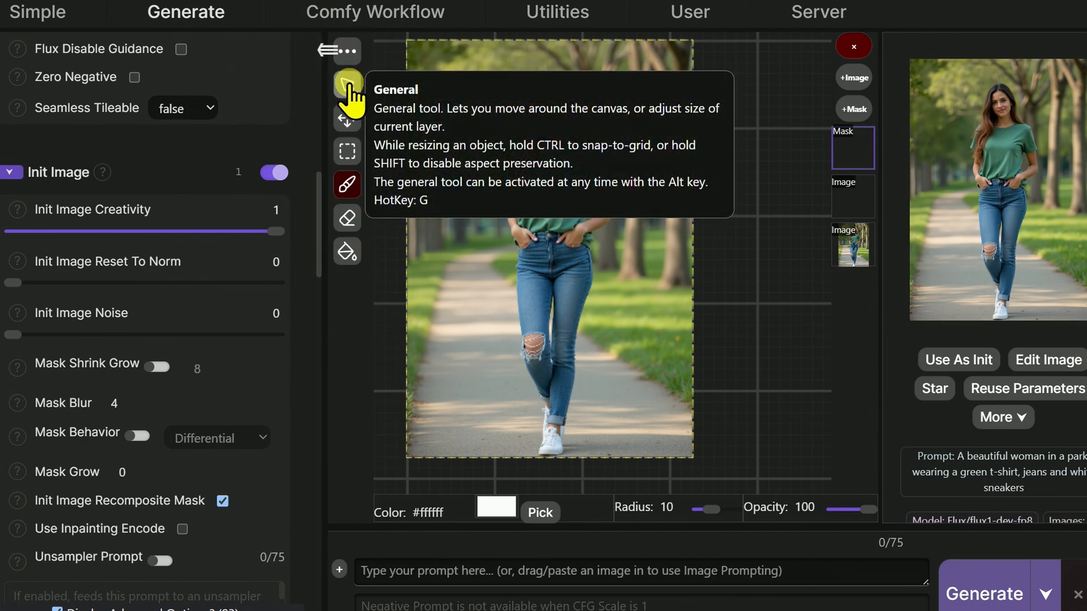
{"action": "left_click", "coordinate": [349, 85]}
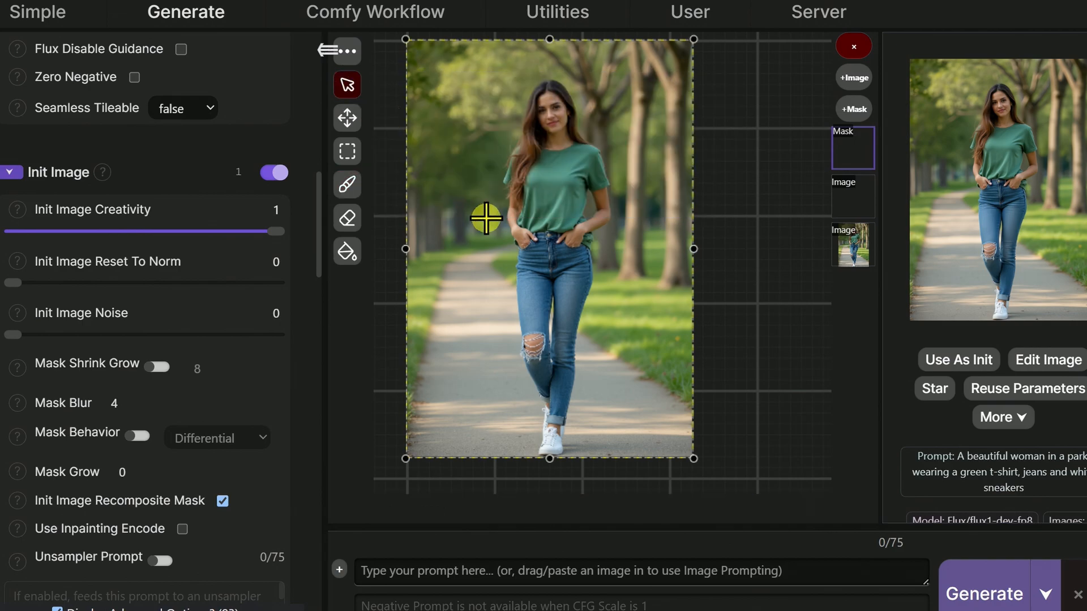
{"action": "left_click_drag", "start_coordinate": [485, 213], "coordinate": [533, 245]}
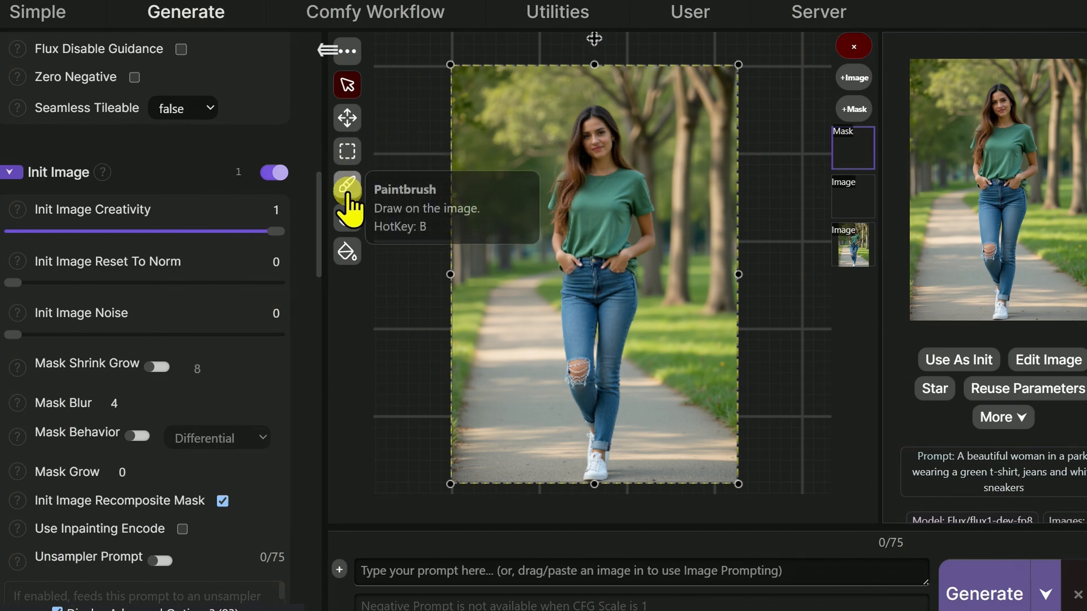
Try the Paintbrush on the mask beside the woman's legs at radius 10 and radius 40, and close the image editor.
{"action": "left_click", "coordinate": [349, 185]}
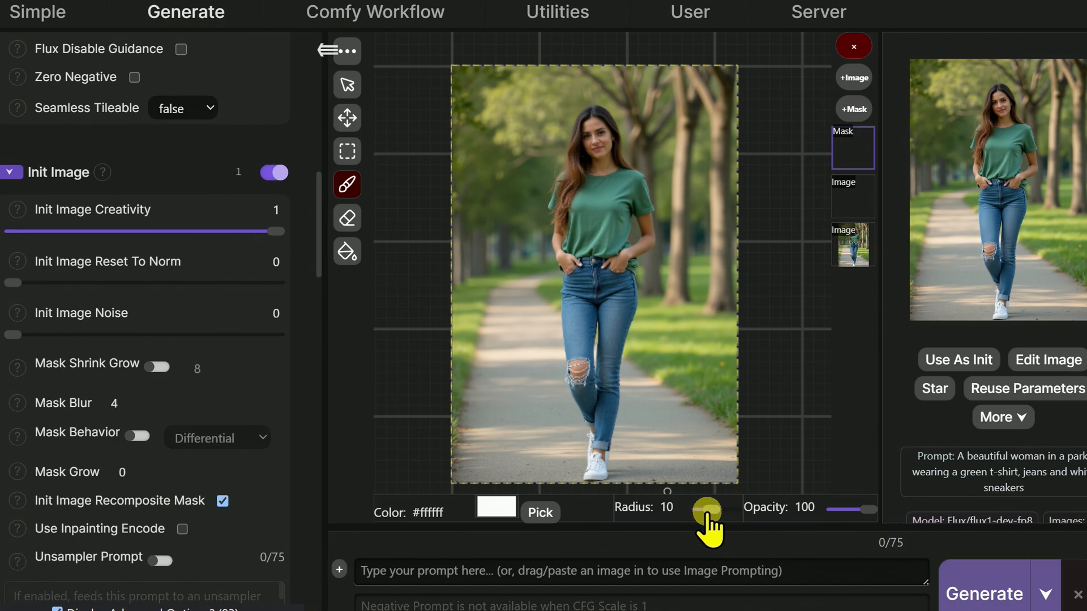
{"action": "left_click_drag", "start_coordinate": [672, 304], "coordinate": [667, 396]}
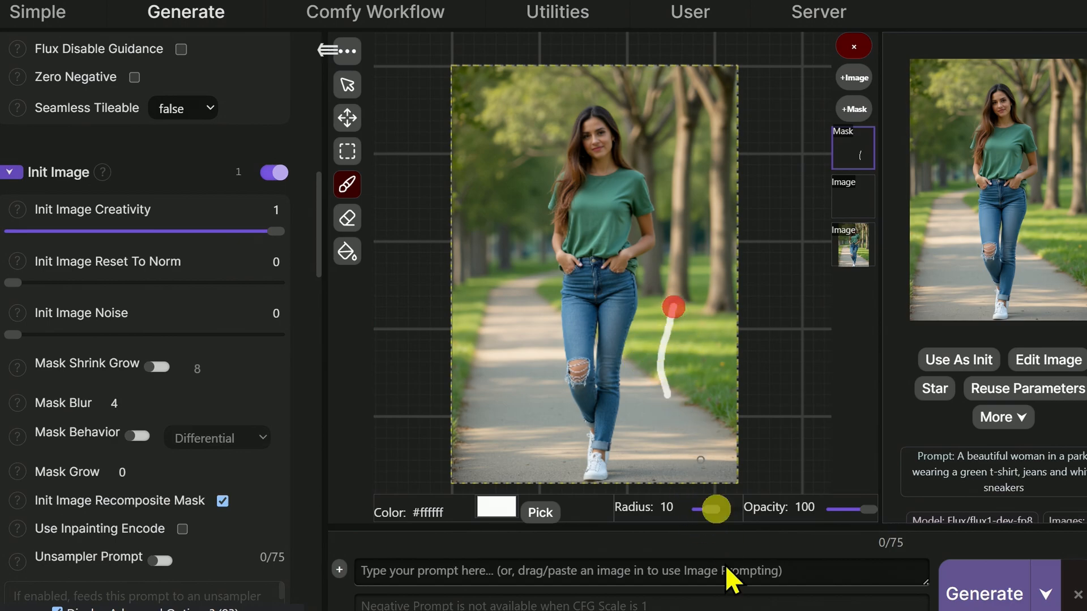
{"action": "left_click_drag", "start_coordinate": [710, 511], "coordinate": [724, 515]}
{"action": "left_click", "coordinate": [668, 333]}
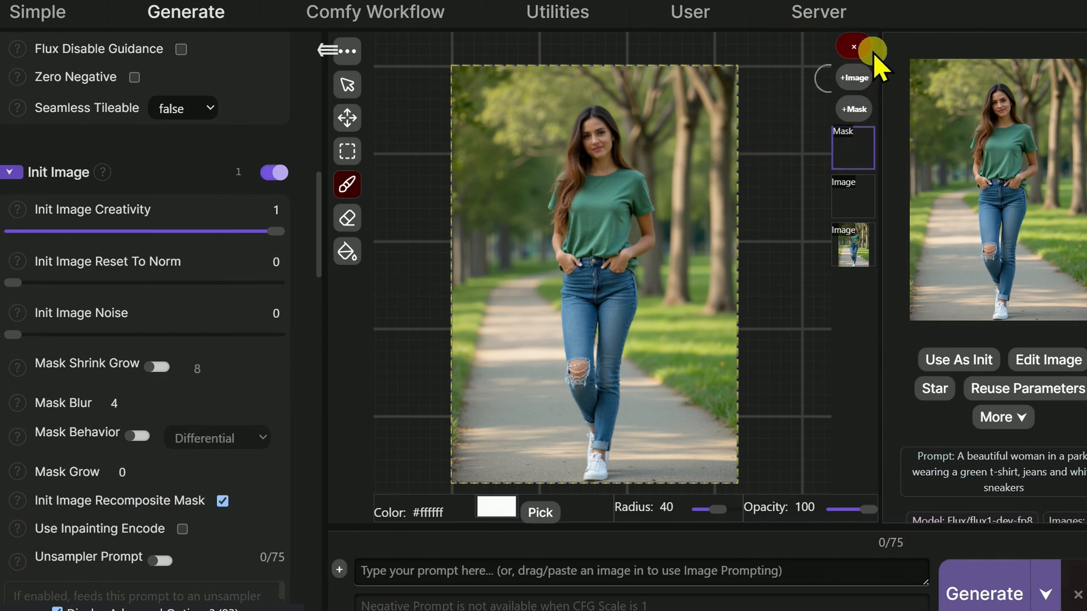
{"action": "left_click", "coordinate": [855, 45]}
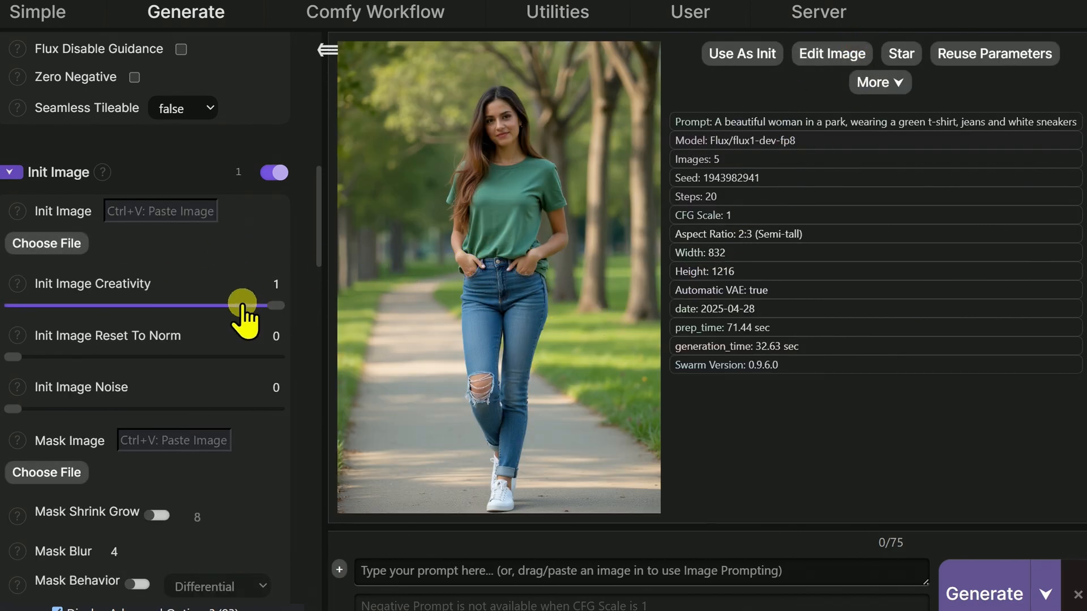
Switch the Init Image group off and on again, and reopen the park picture in the image editor.
{"action": "left_click", "coordinate": [274, 172]}
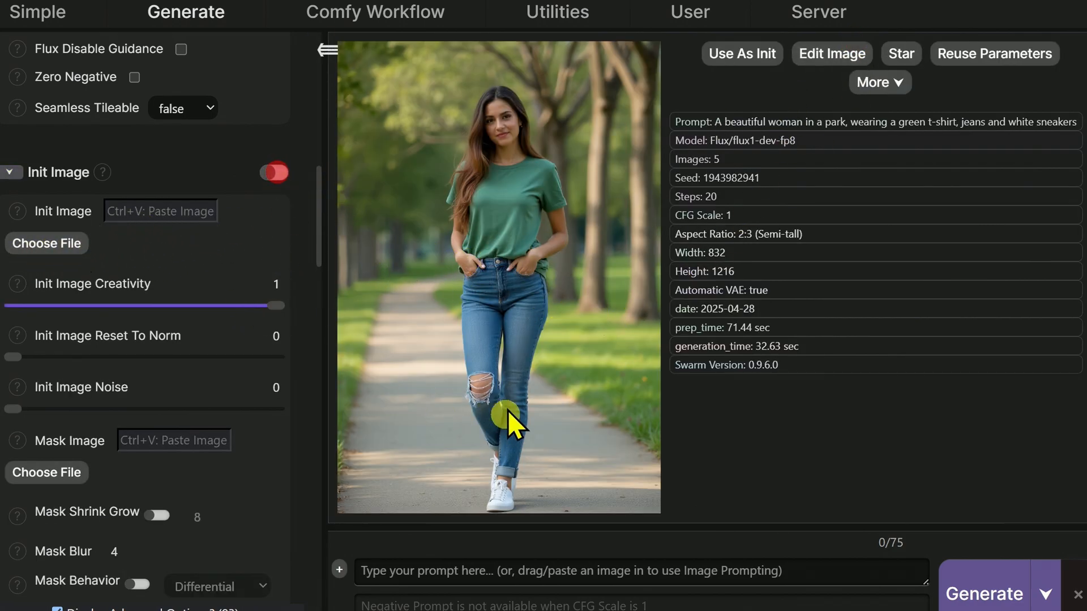
{"action": "left_click", "coordinate": [274, 172]}
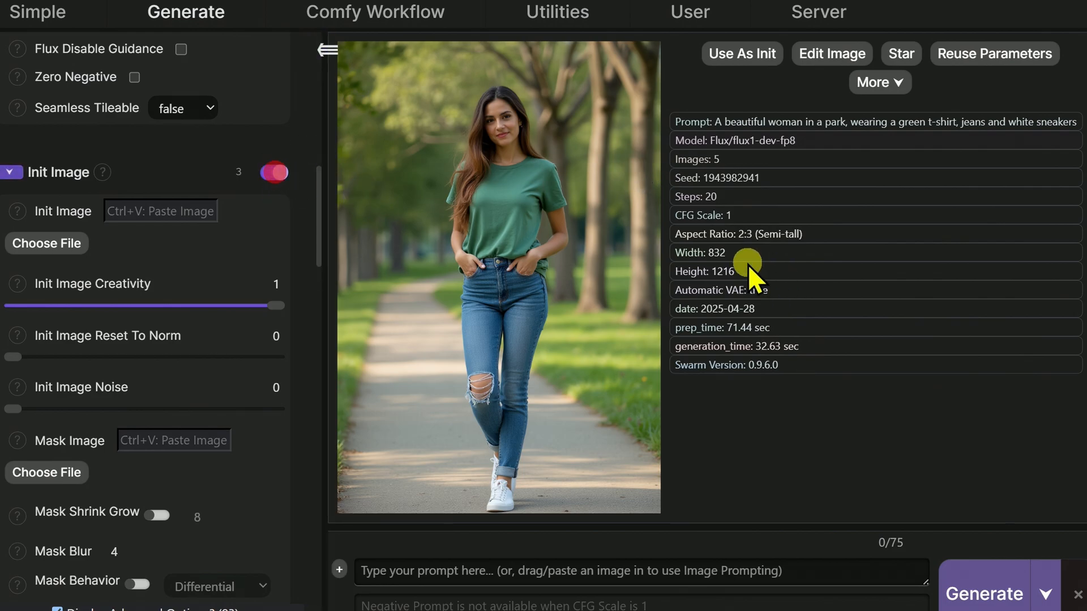
{"action": "left_click", "coordinate": [829, 52]}
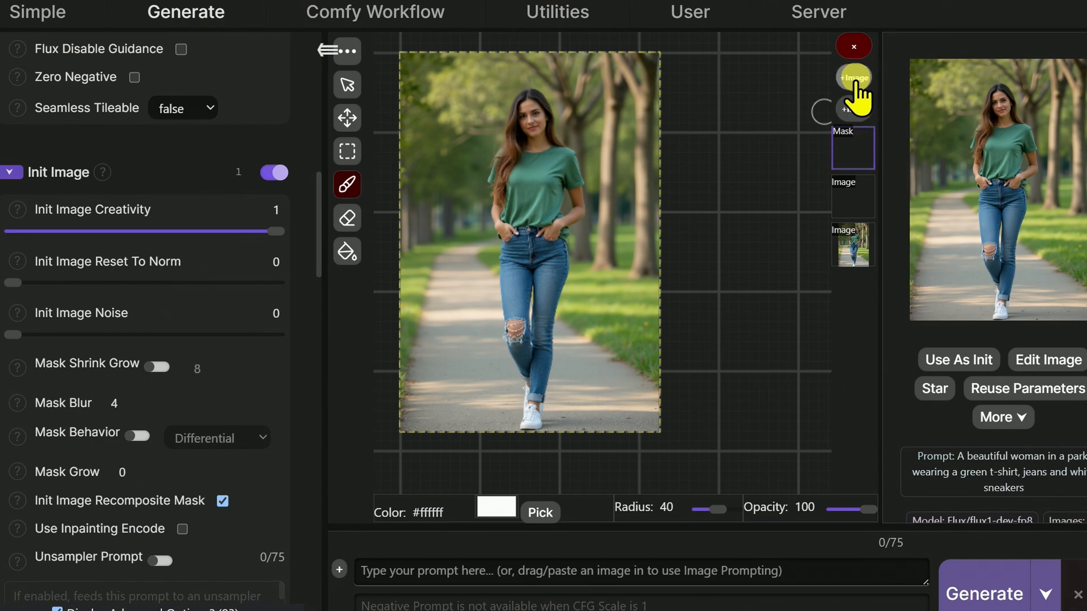
Add a second mask layer, delete both mask layers, and add one fresh mask layer.
{"action": "left_click", "coordinate": [856, 108]}
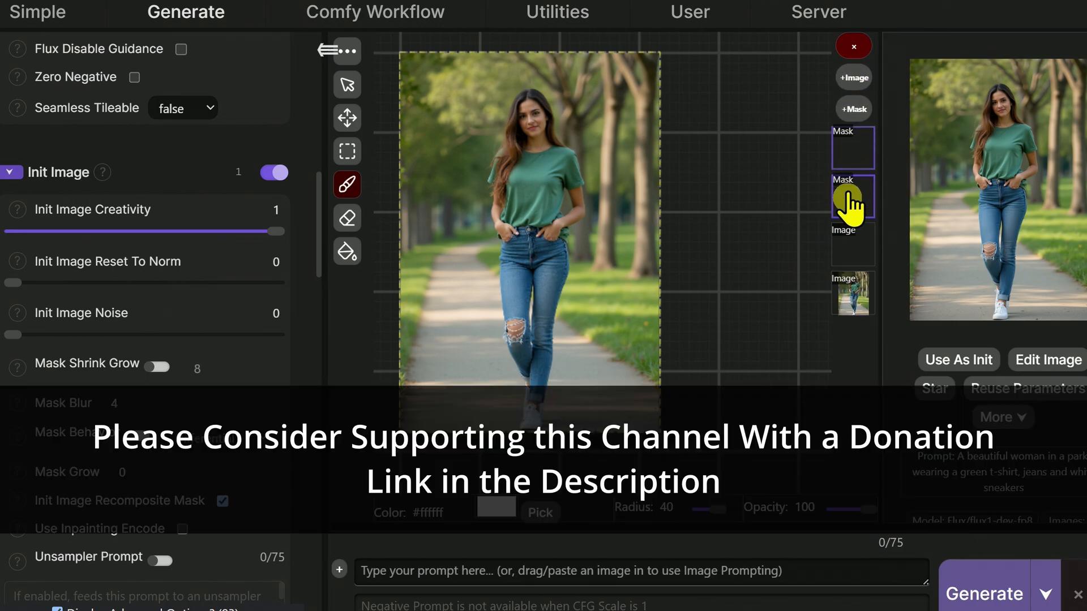
{"action": "right_click", "coordinate": [853, 153]}
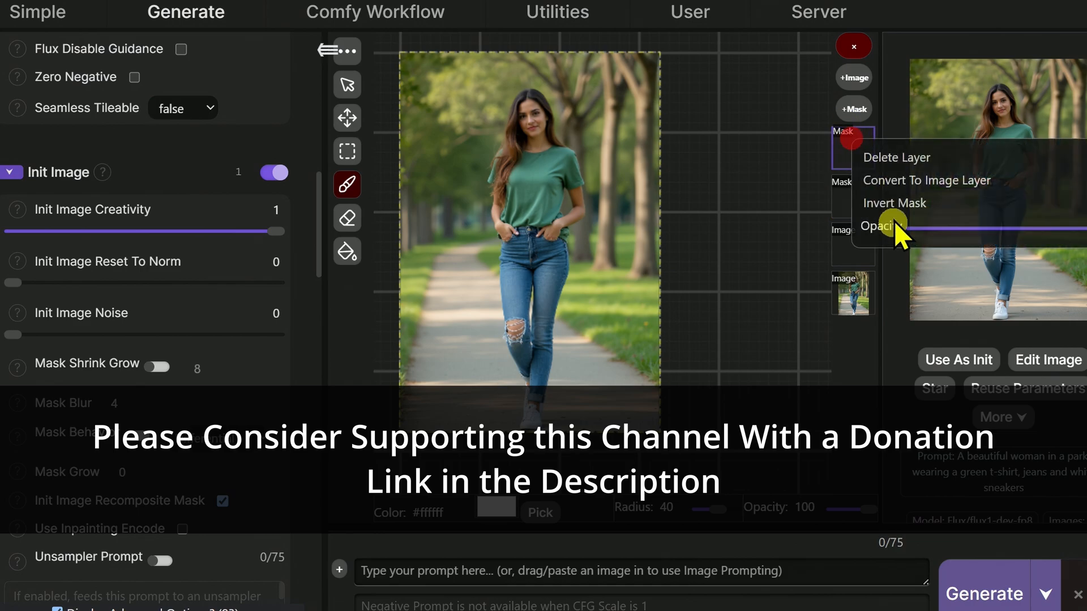
{"action": "left_click", "coordinate": [903, 163]}
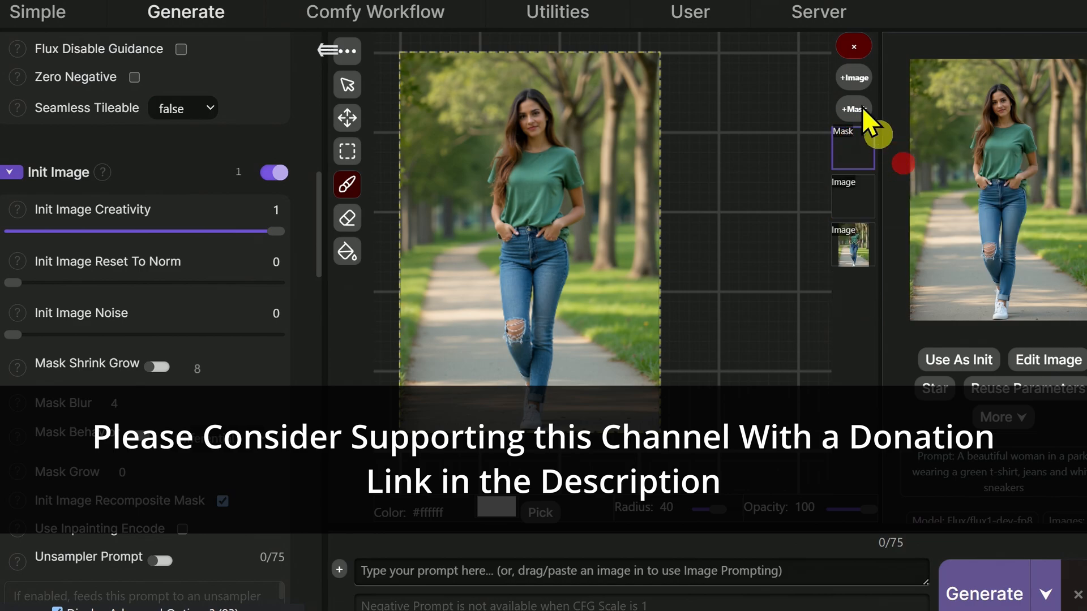
{"action": "right_click", "coordinate": [853, 141]}
{"action": "left_click", "coordinate": [893, 161]}
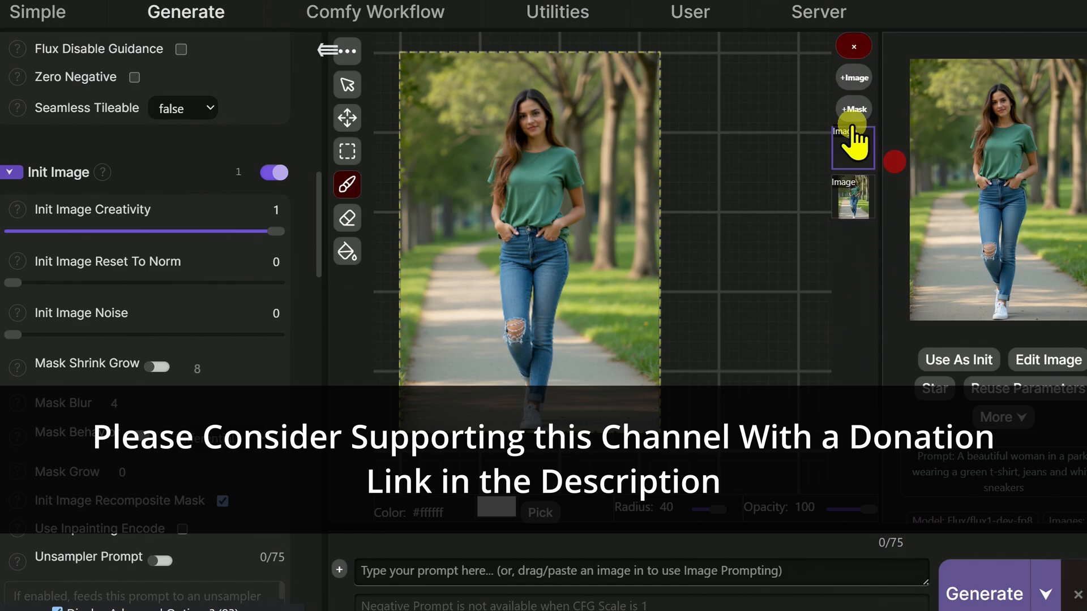
{"action": "left_click", "coordinate": [854, 109]}
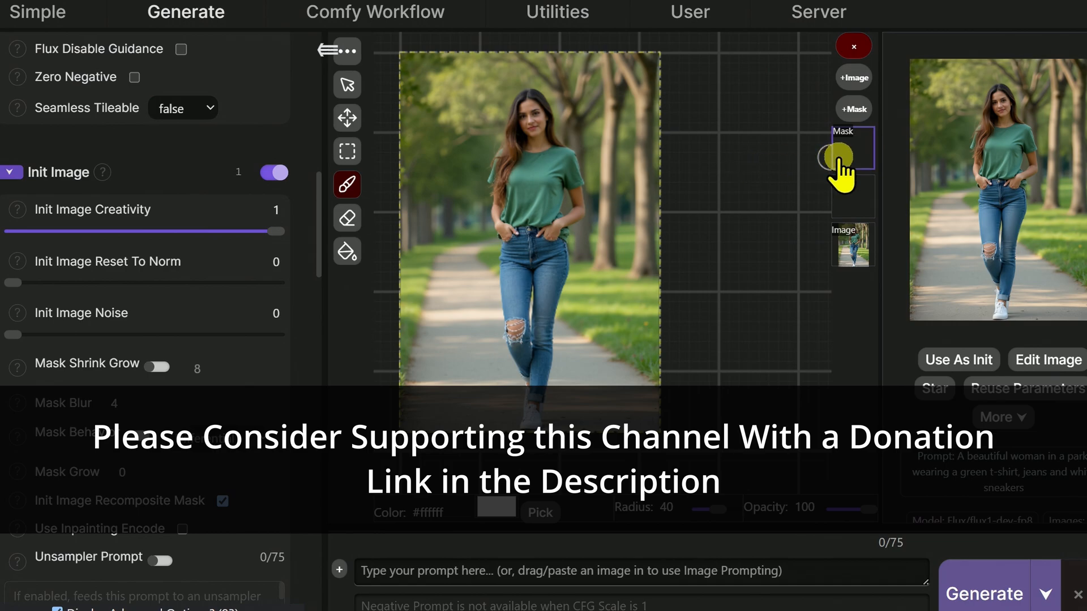
Paint a white test stroke across the woman on the picture's own image layer and undo it.
{"action": "left_click", "coordinate": [853, 268]}
{"action": "mouse_move", "coordinate": [514, 271]}
{"action": "left_mouse_down"}
{"action": "mouse_move", "coordinate": [525, 173]}
{"action": "mouse_move", "coordinate": [620, 215]}
{"action": "left_mouse_up"}
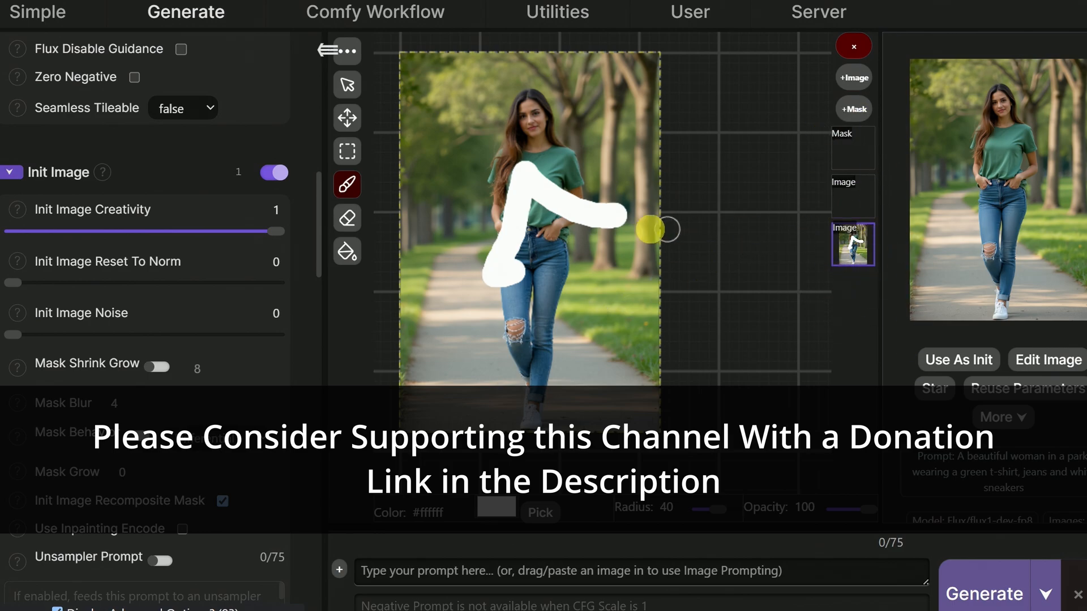
{"action": "key", "text": "ctrl+z"}
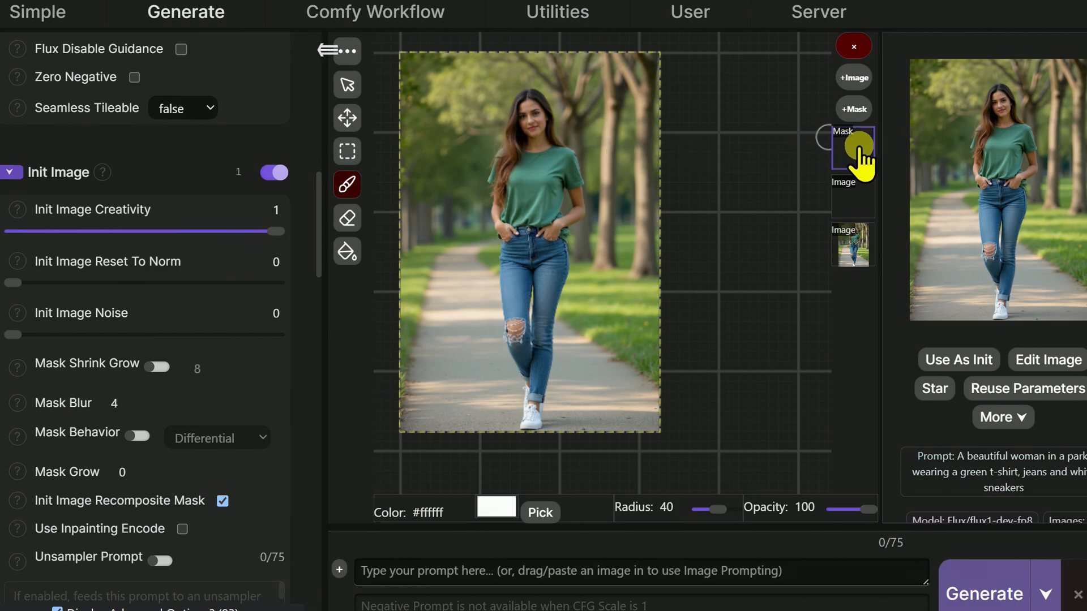
Paint over the ripped knee of the jeans on the mask layer with the Paintbrush at radius 40.
{"action": "scroll", "coordinate": [489, 335], "scroll_direction": "up", "scroll_amount": 5}
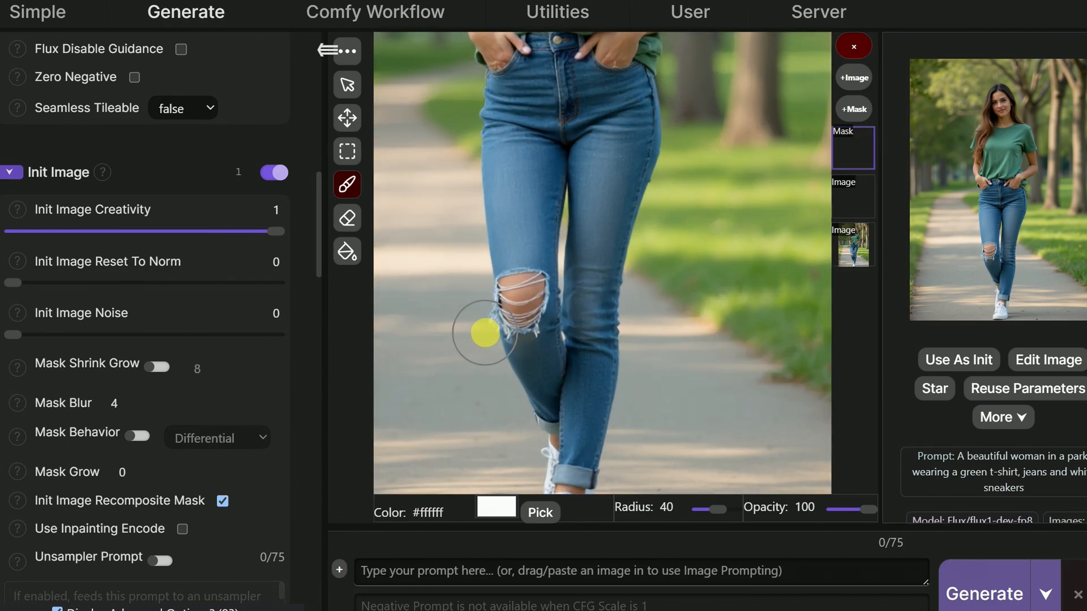
{"action": "scroll", "coordinate": [499, 321], "scroll_direction": "down", "scroll_amount": 3}
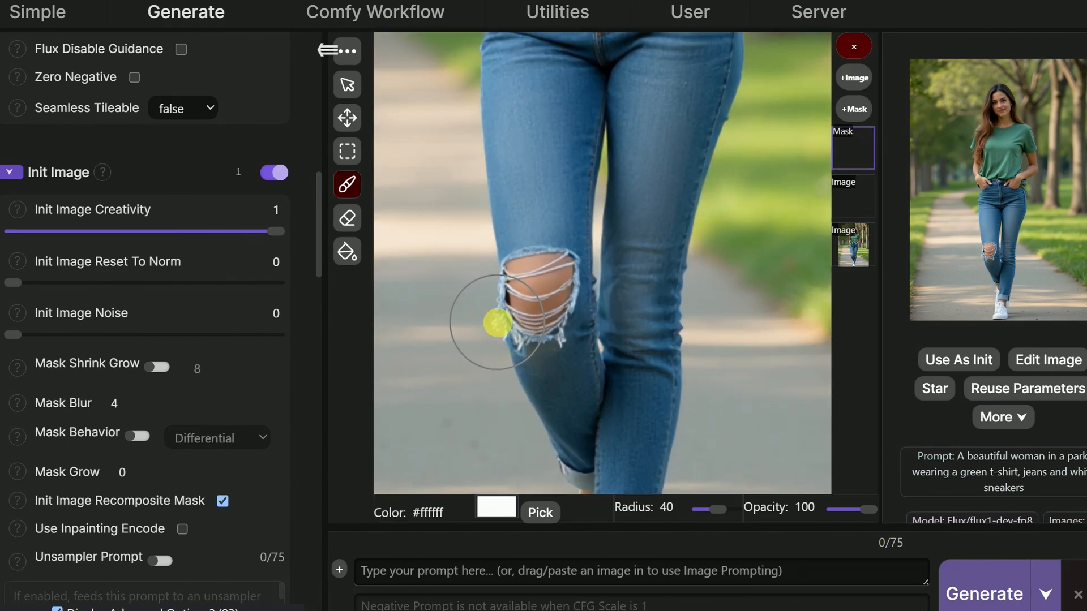
{"action": "scroll", "coordinate": [496, 325], "scroll_direction": "up", "scroll_amount": 3}
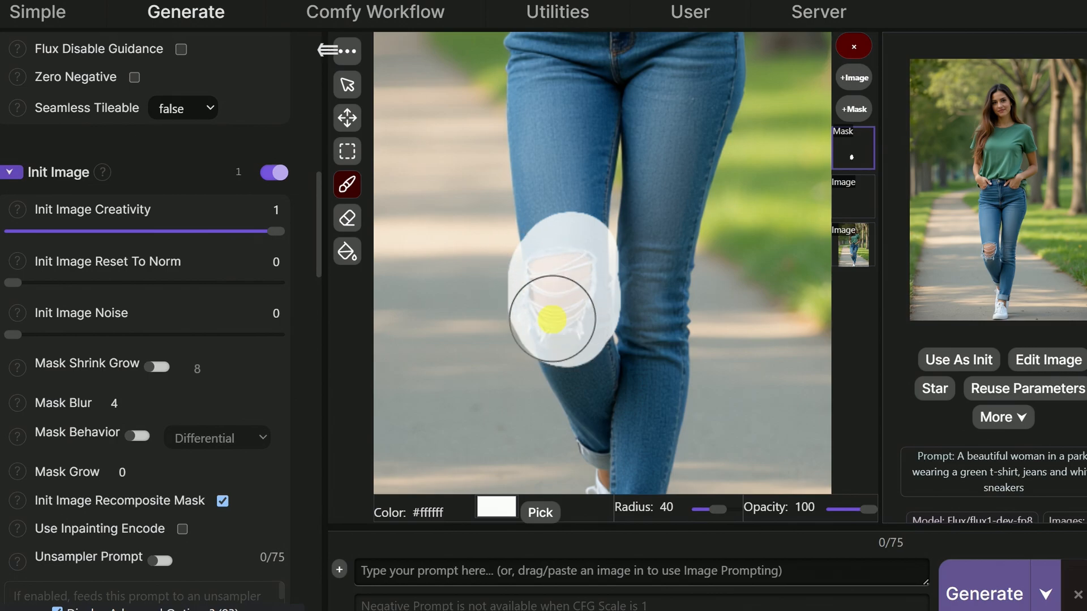
{"action": "scroll", "coordinate": [587, 283], "scroll_direction": "down", "scroll_amount": 2}
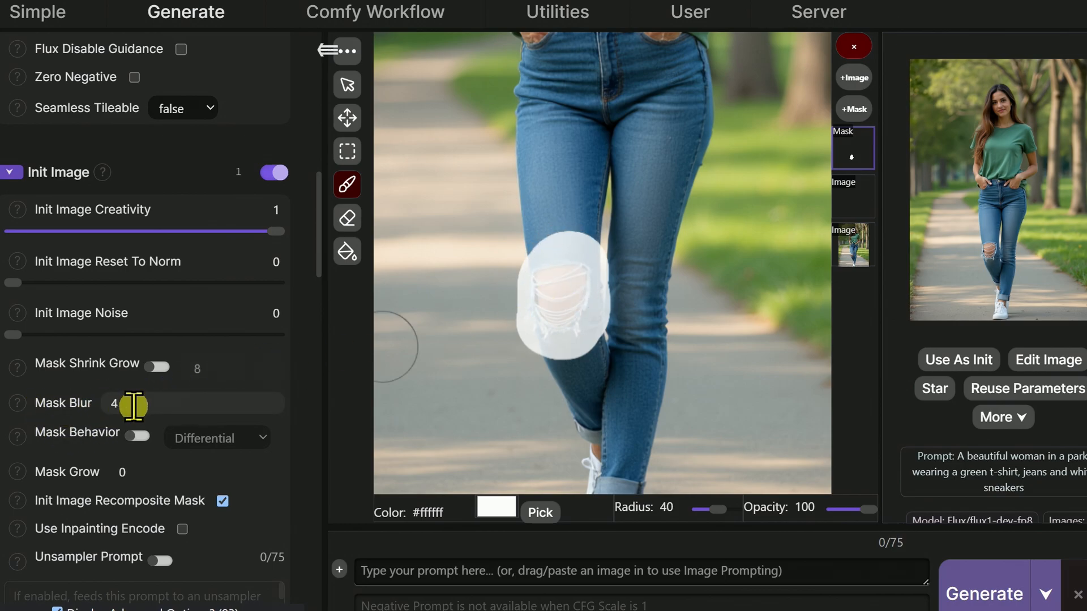
Look at the Mask Blur and Mask Shrink Grow settings in the Init Image parameters.
{"action": "mouse_move", "coordinate": [134, 406]}
{"action": "left_mouse_down"}
{"action": "mouse_move", "coordinate": [189, 413]}
{"action": "mouse_move", "coordinate": [113, 408]}
{"action": "mouse_move", "coordinate": [130, 408]}
{"action": "left_mouse_up"}
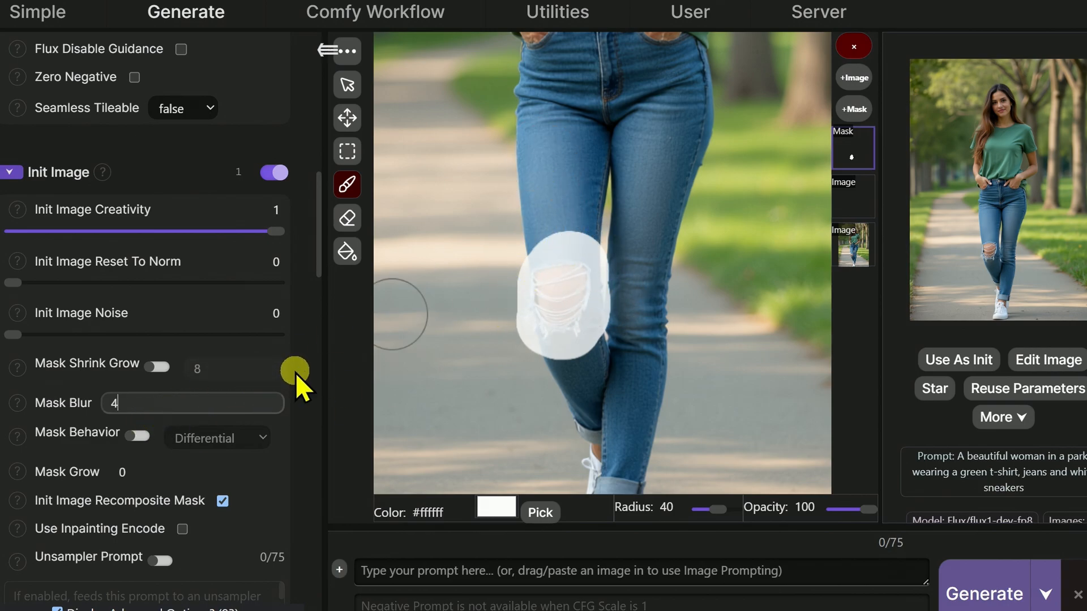
{"action": "left_click", "coordinate": [295, 372]}
{"action": "left_click", "coordinate": [158, 369]}
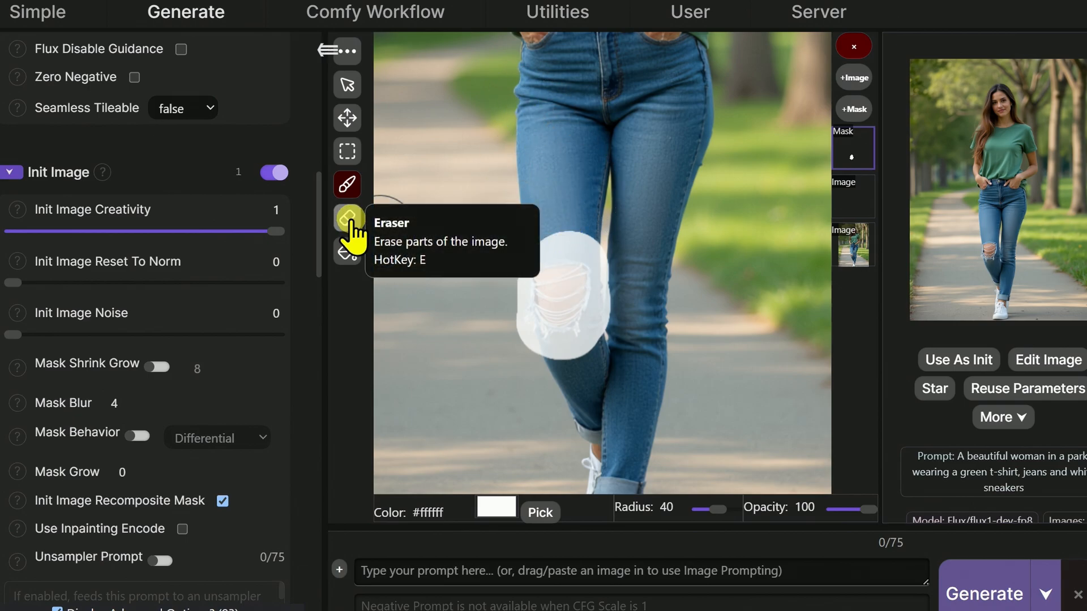
Try the Eraser at radius 10 on the knee mask and the bucket fill at thresholds 10 and 32 on the thighs, undo everything, and reselect the Paintbrush.
{"action": "left_click", "coordinate": [348, 220]}
{"action": "mouse_move", "coordinate": [527, 316]}
{"action": "left_mouse_down"}
{"action": "mouse_move", "coordinate": [535, 266]}
{"action": "mouse_move", "coordinate": [577, 311]}
{"action": "mouse_move", "coordinate": [572, 281]}
{"action": "mouse_move", "coordinate": [589, 261]}
{"action": "mouse_move", "coordinate": [599, 266]}
{"action": "mouse_move", "coordinate": [588, 245]}
{"action": "left_mouse_up"}
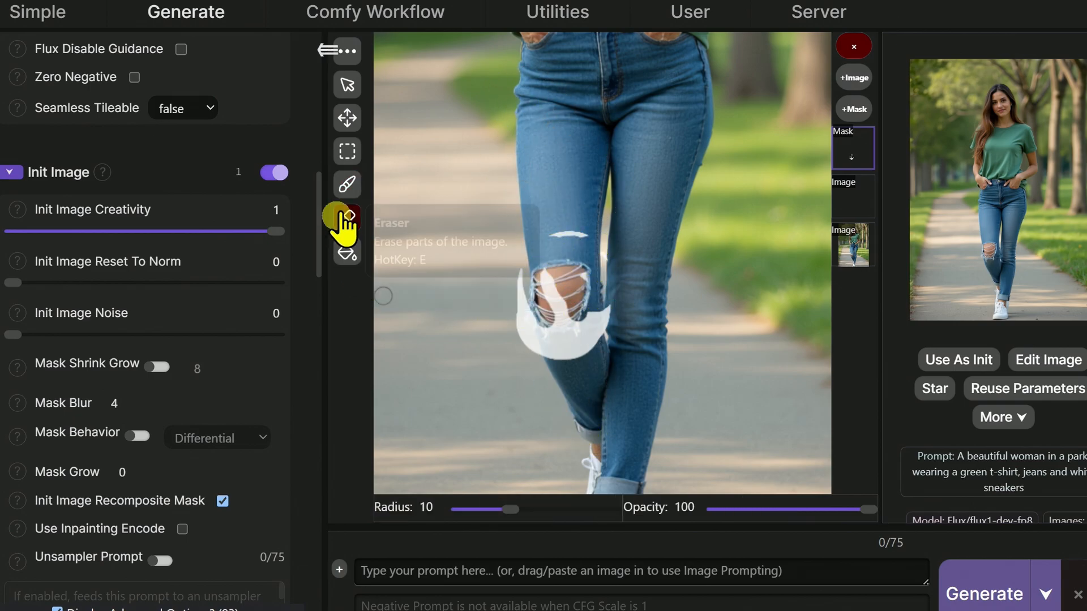
{"action": "left_click", "coordinate": [348, 253]}
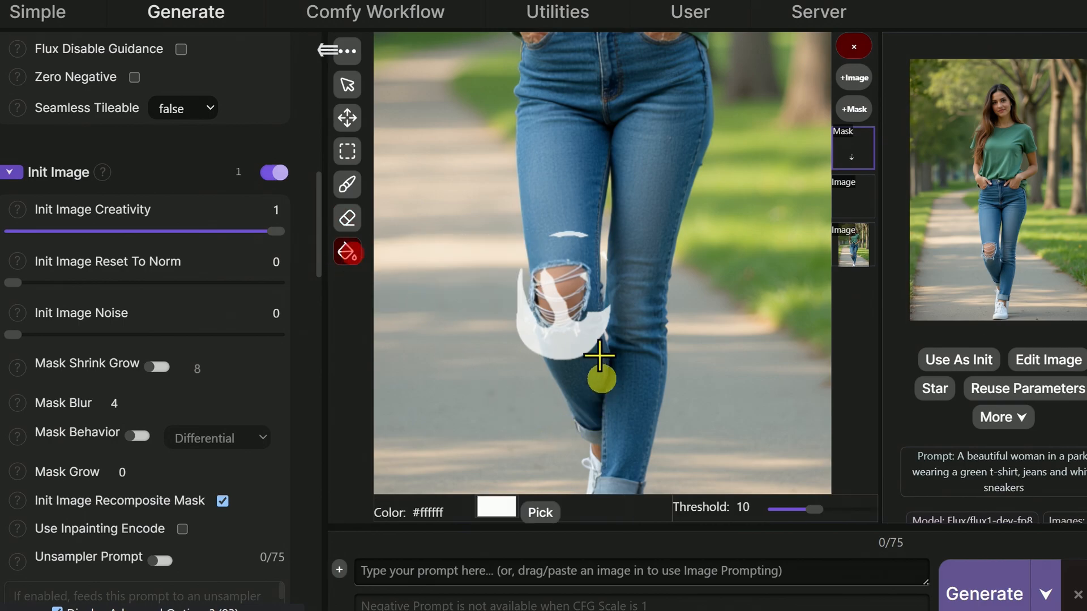
{"action": "left_click", "coordinate": [564, 188]}
{"action": "left_click", "coordinate": [558, 195]}
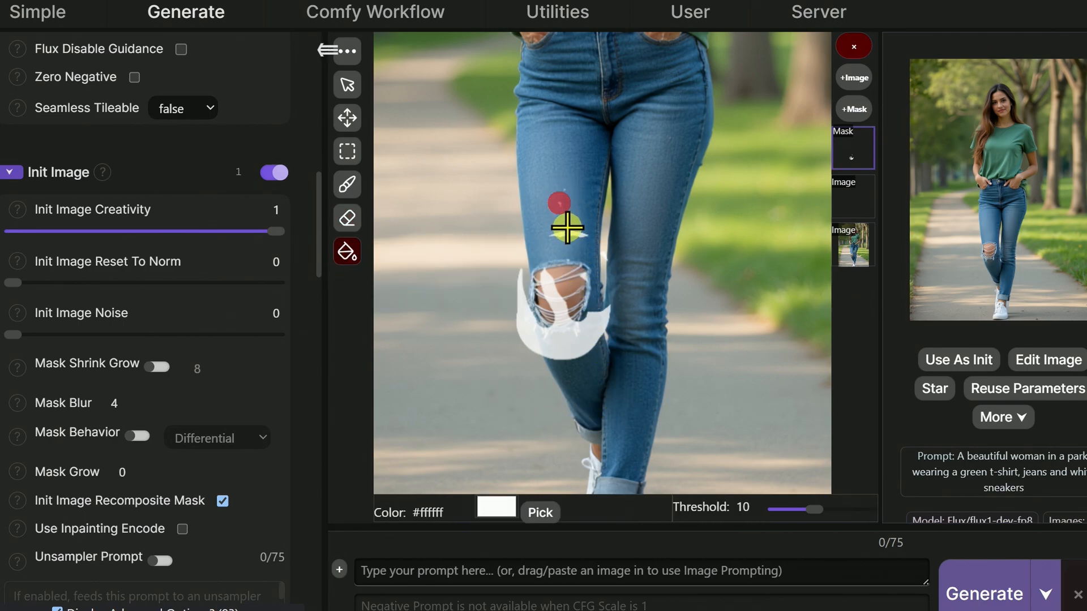
{"action": "left_click_drag", "start_coordinate": [814, 510], "coordinate": [834, 510]}
{"action": "left_click", "coordinate": [640, 209]}
{"action": "left_click", "coordinate": [640, 136]}
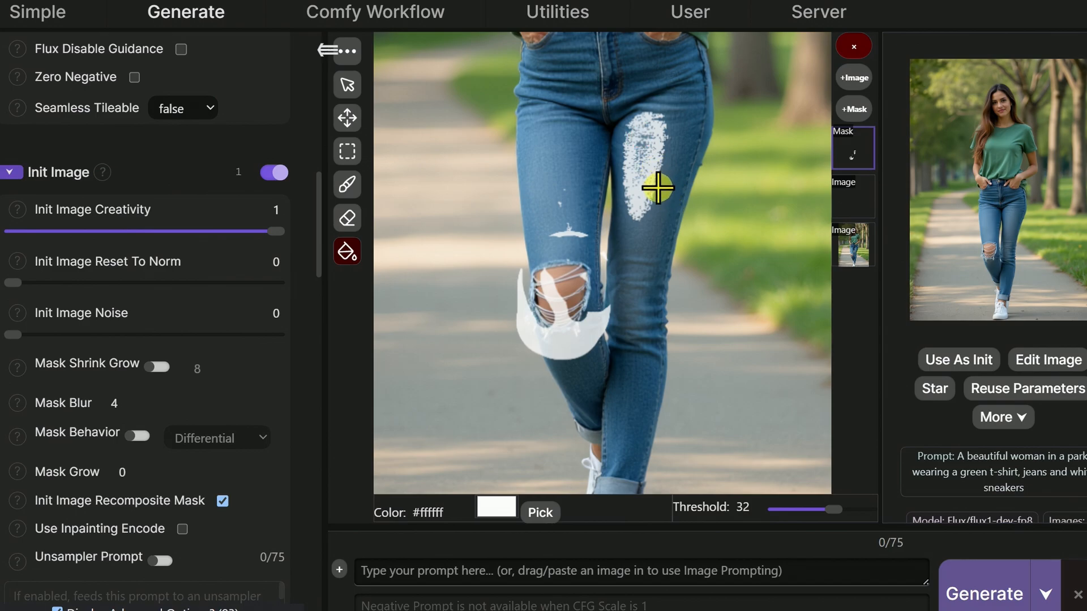
{"action": "key", "text": "ctrl+z"}
{"action": "key", "text": "ctrl+z"}
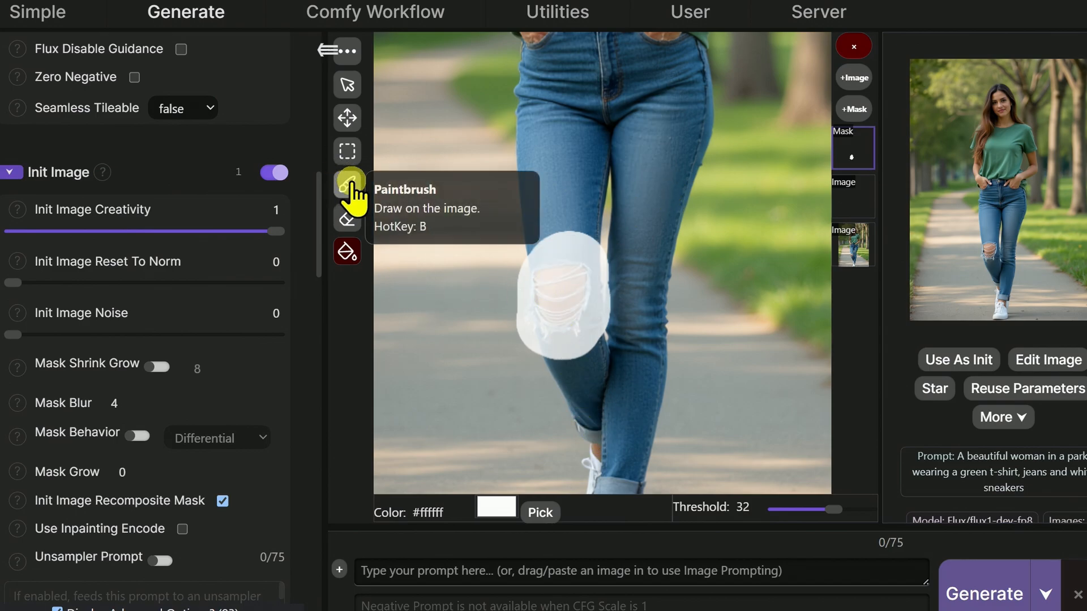
{"action": "left_click", "coordinate": [347, 184]}
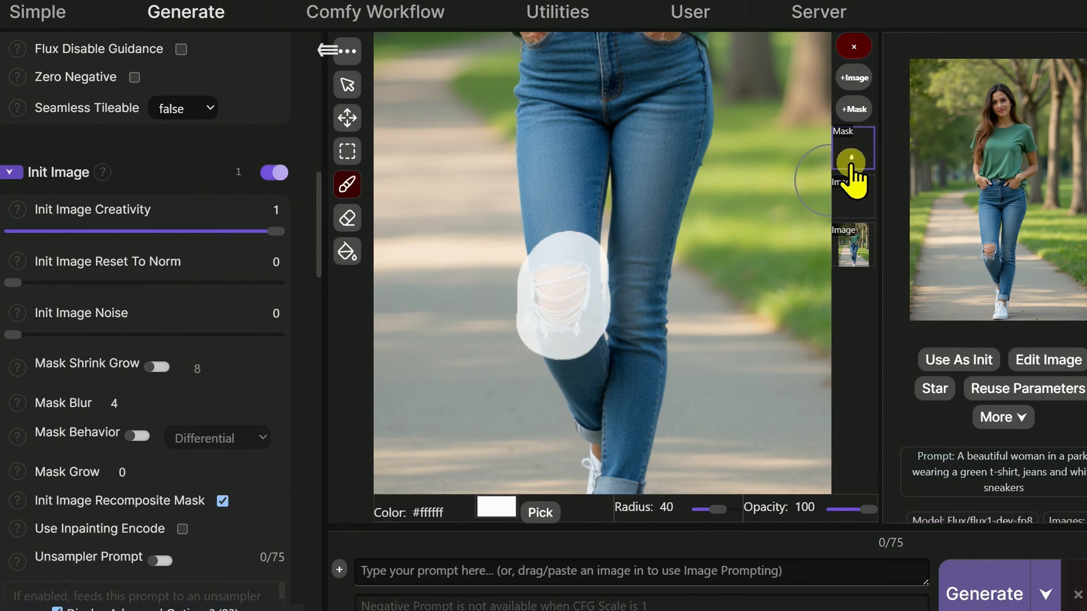
Check the core and resolution parameters and generate one inpainted image from the knee mask with an empty prompt.
{"action": "scroll", "coordinate": [586, 221], "scroll_direction": "down", "scroll_amount": 2}
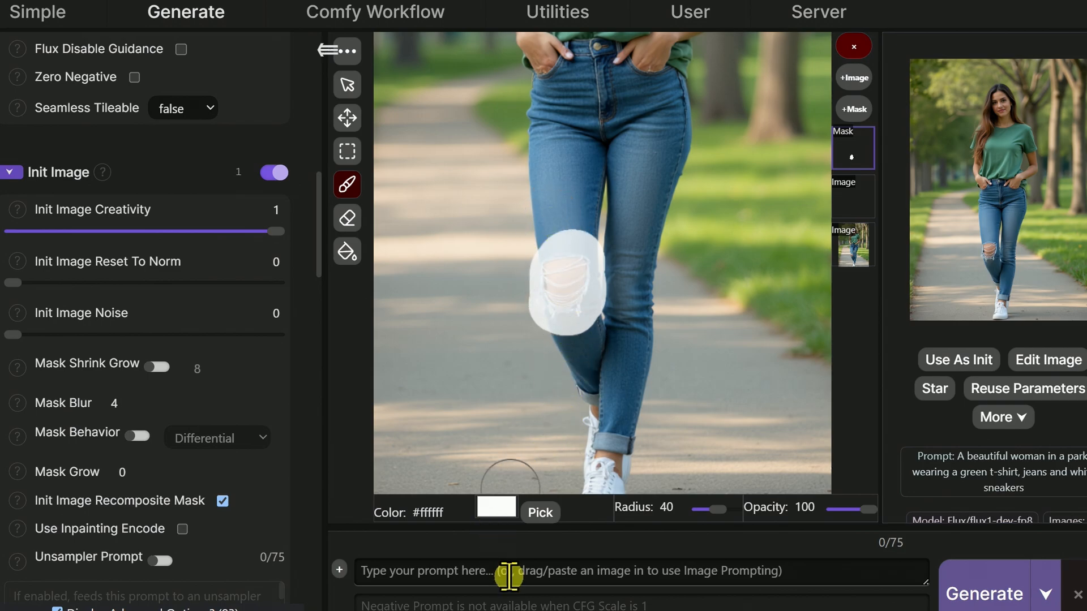
{"action": "left_click", "coordinate": [509, 573]}
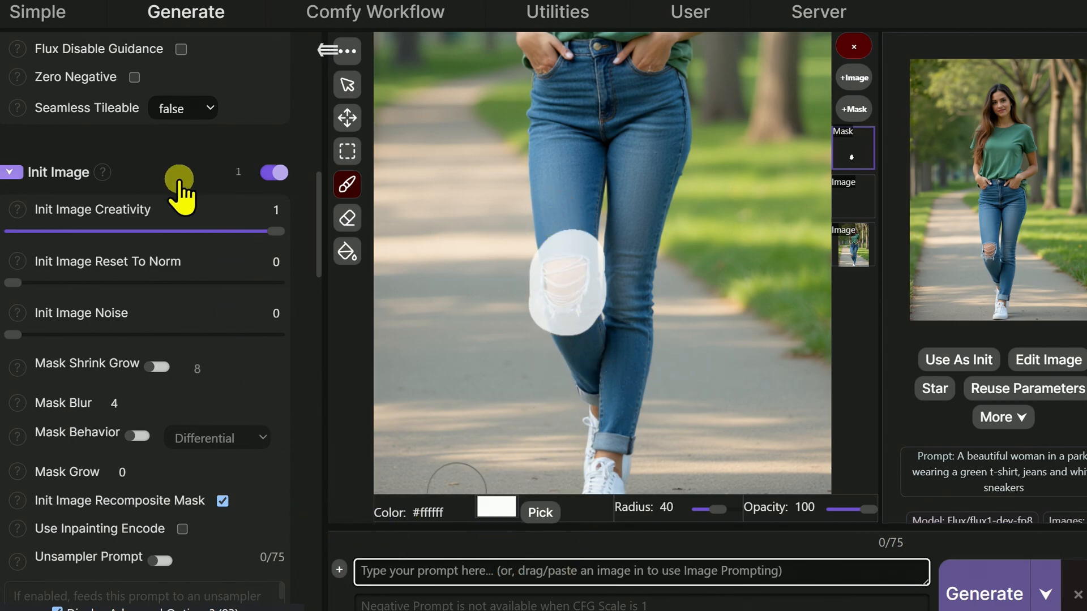
{"action": "scroll", "coordinate": [180, 184], "scroll_direction": "up", "scroll_amount": 9}
{"action": "scroll", "coordinate": [180, 187], "scroll_direction": "up", "scroll_amount": 5}
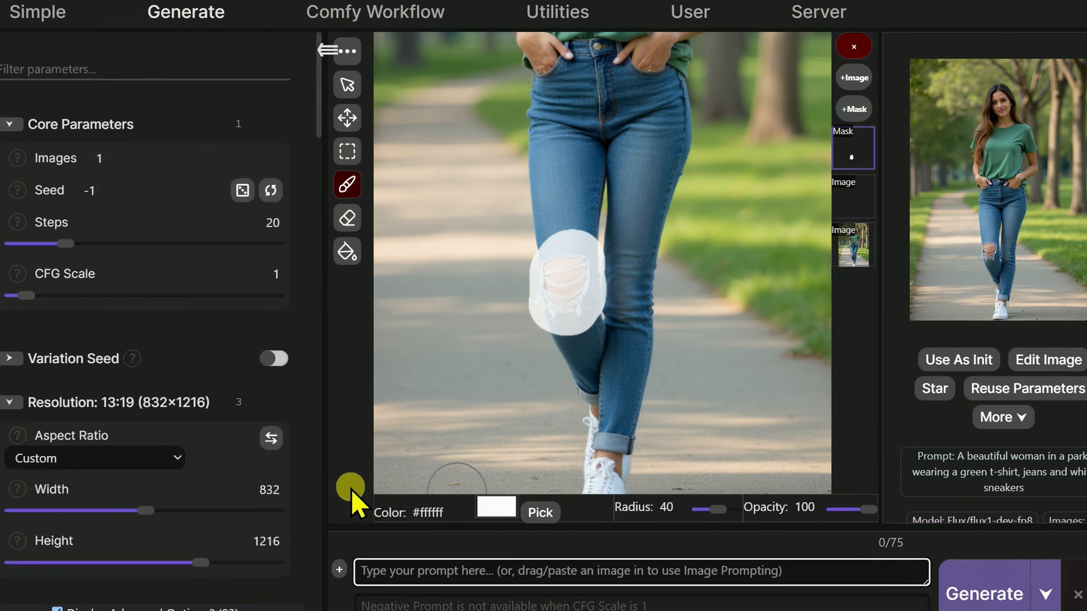
{"action": "scroll", "coordinate": [310, 396], "scroll_direction": "down", "scroll_amount": 2}
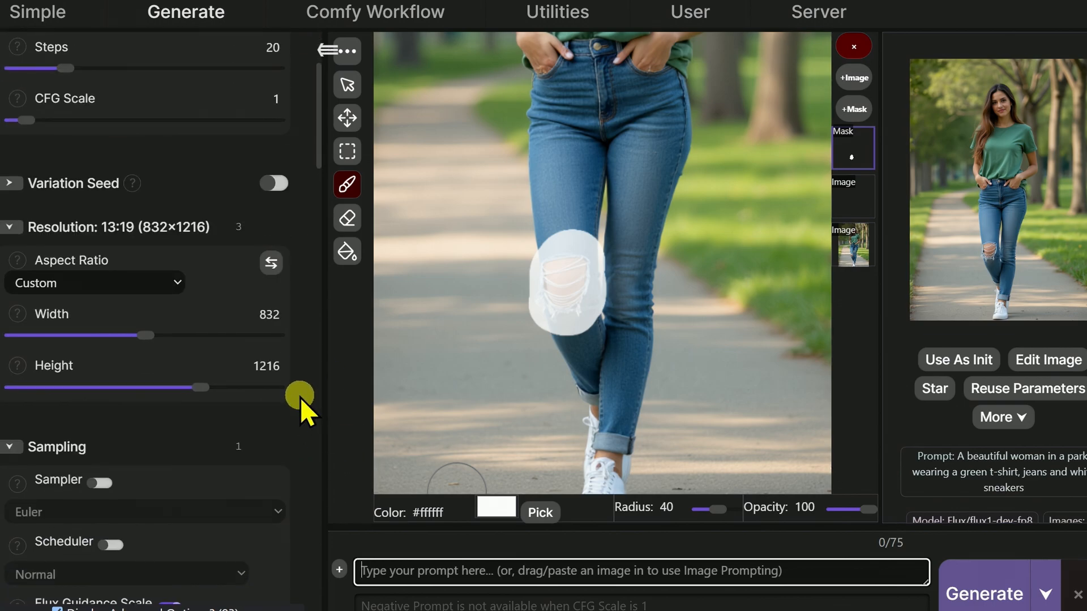
{"action": "scroll", "coordinate": [300, 398], "scroll_direction": "up", "scroll_amount": 1}
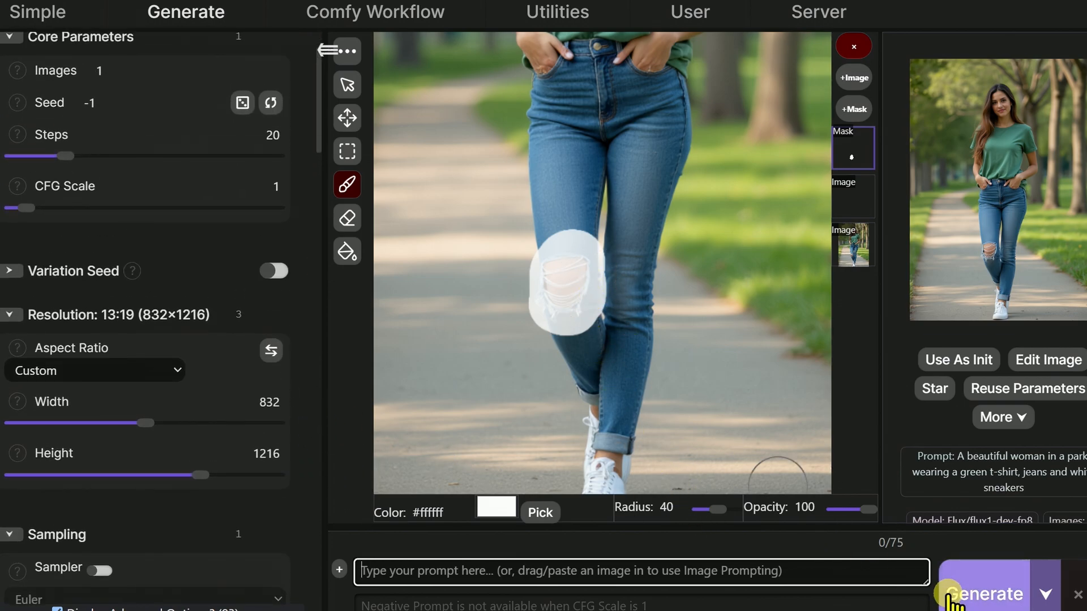
{"action": "left_click", "coordinate": [998, 595]}
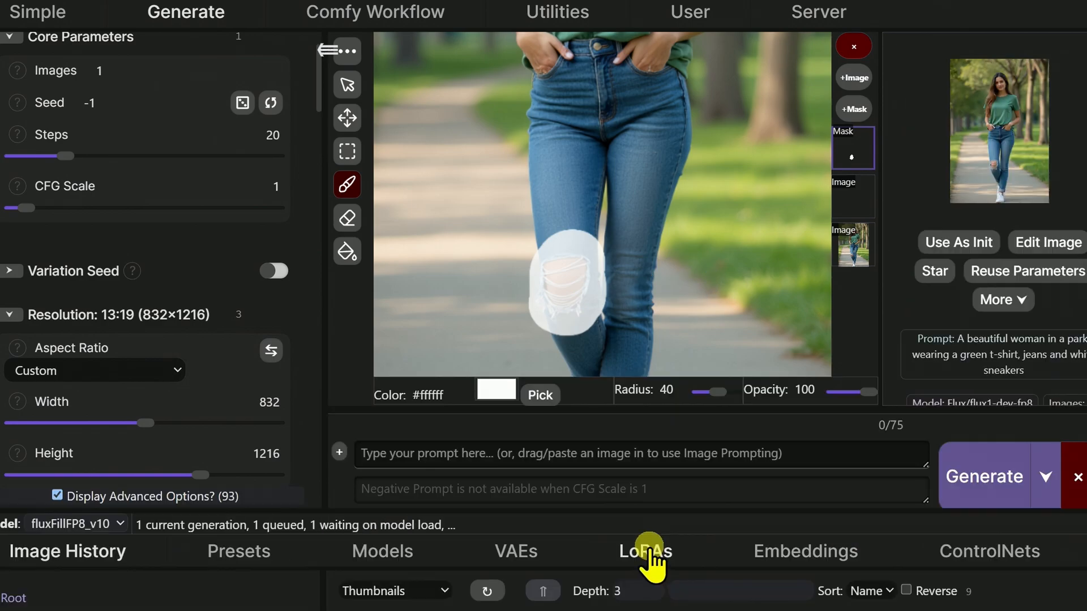
Show the LoRAs list and shrink the browser area below the prompt to give the image editor more room.
{"action": "left_click", "coordinate": [652, 552]}
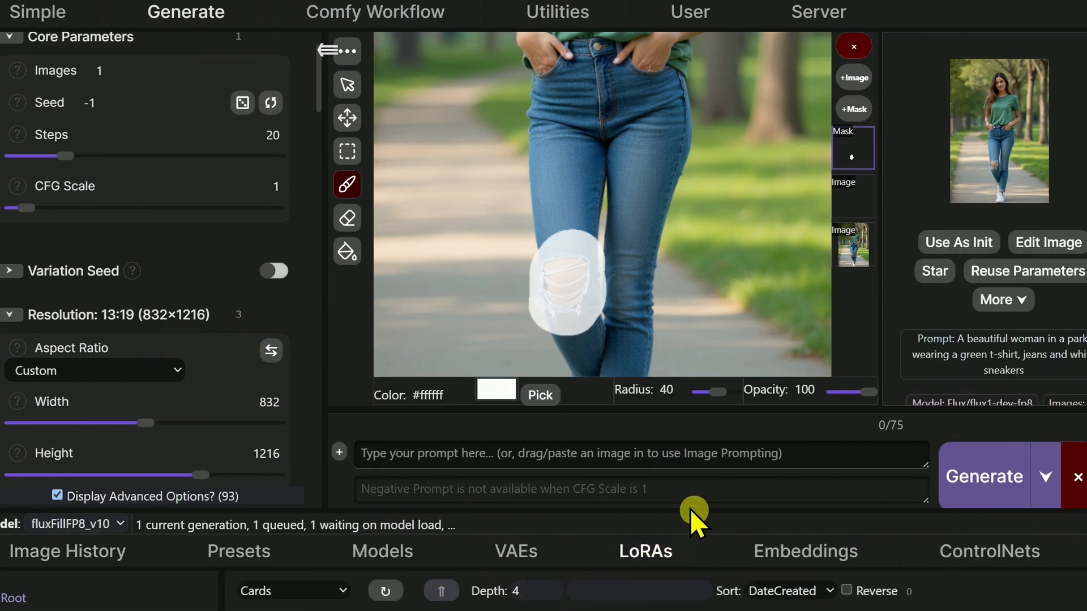
{"action": "scroll", "coordinate": [581, 250], "scroll_direction": "down", "scroll_amount": 2}
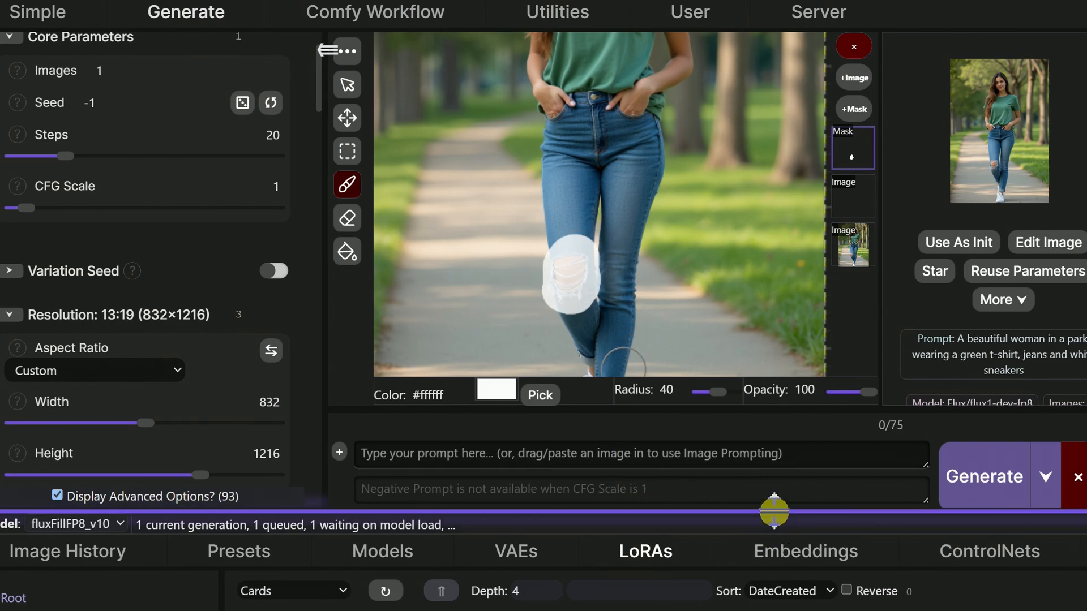
{"action": "left_click_drag", "start_coordinate": [775, 510], "coordinate": [782, 609]}
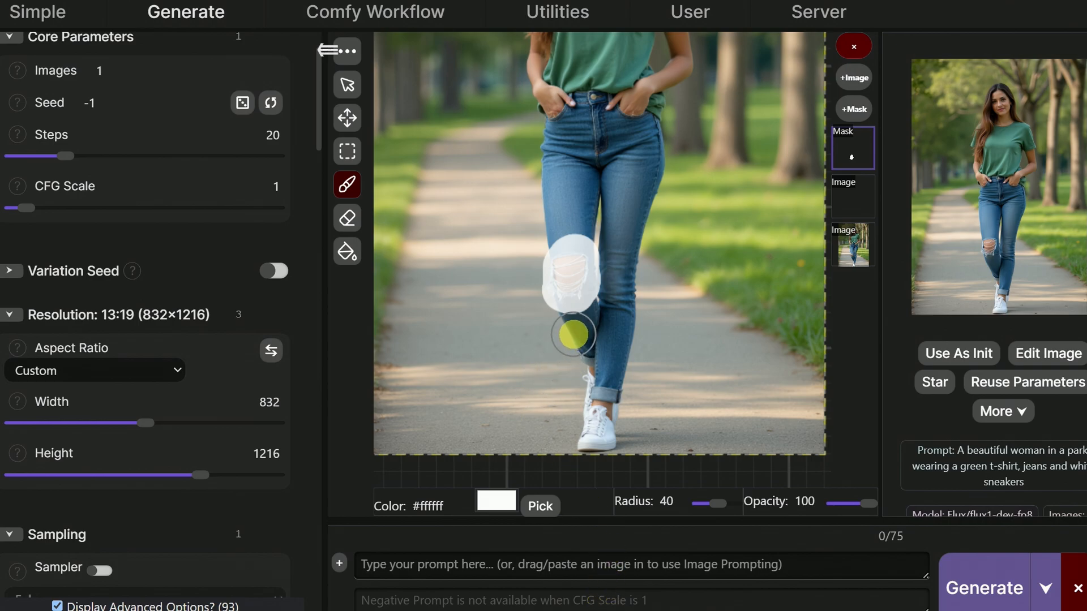
{"action": "scroll", "coordinate": [616, 257], "scroll_direction": "down", "scroll_amount": 2}
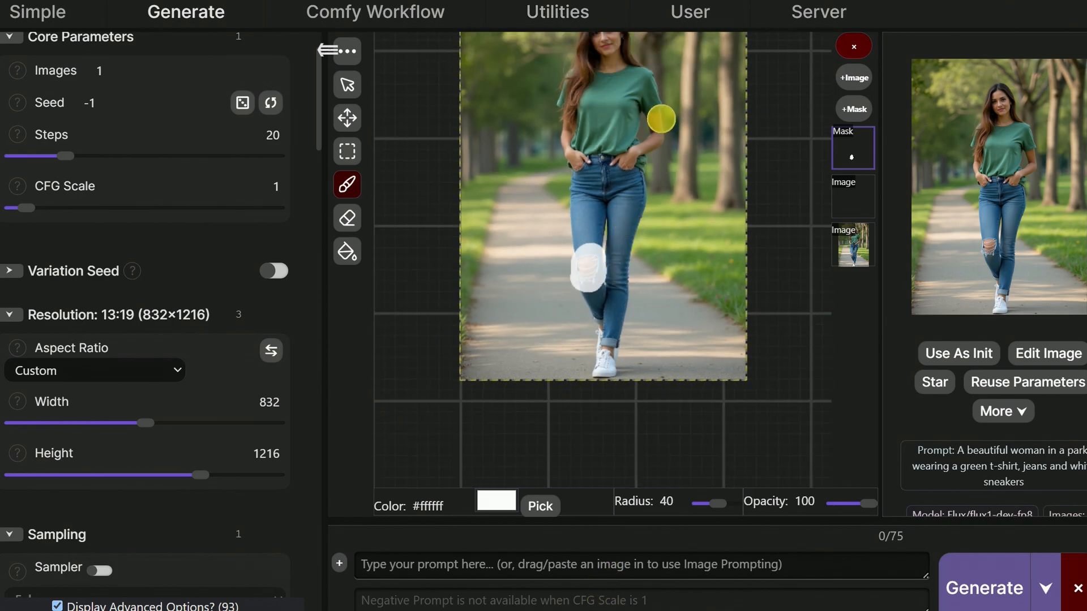
{"action": "scroll", "coordinate": [629, 101], "scroll_direction": "down", "scroll_amount": 6}
{"action": "scroll", "coordinate": [612, 74], "scroll_direction": "up", "scroll_amount": 5}
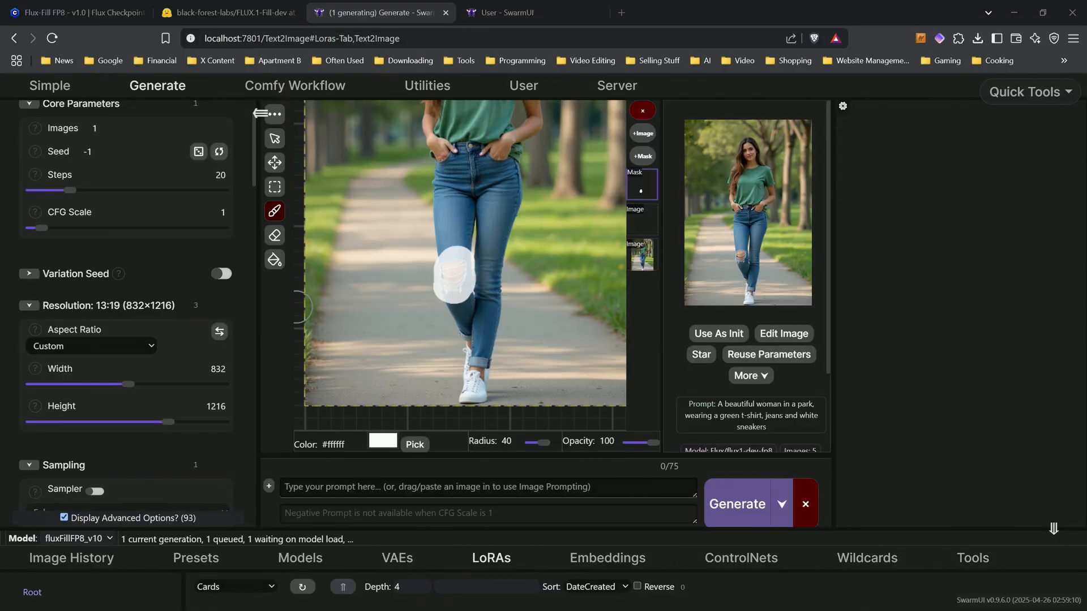
Switch to the SwarmUI console window and move it over the image editor to follow the model download log.
{"action": "left_click_drag", "start_coordinate": [0, 164], "coordinate": [782, 127]}
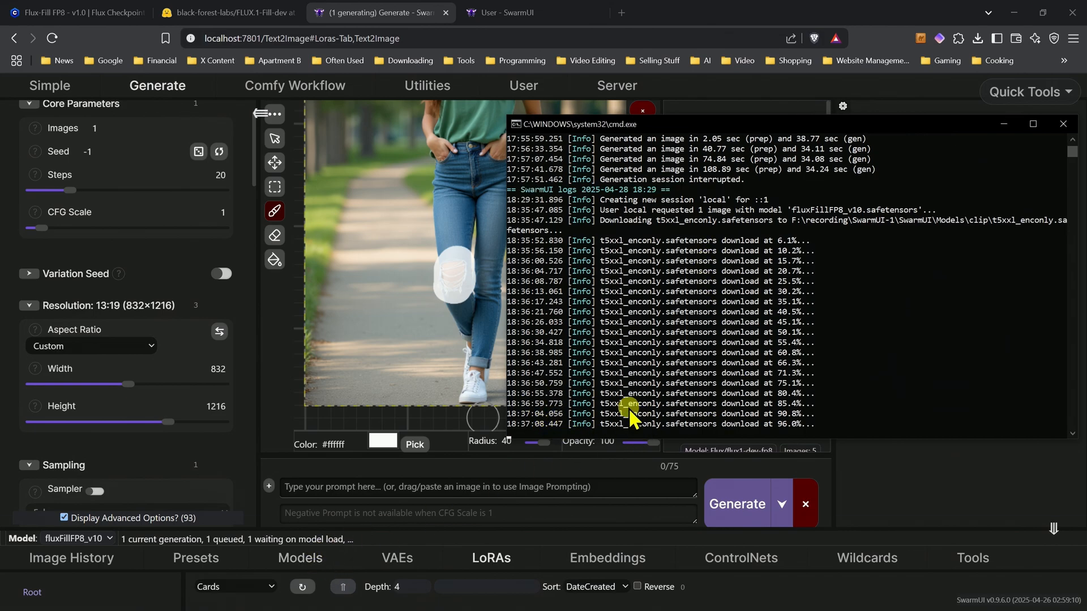
{"action": "left_click_drag", "start_coordinate": [864, 124], "coordinate": [565, 110]}
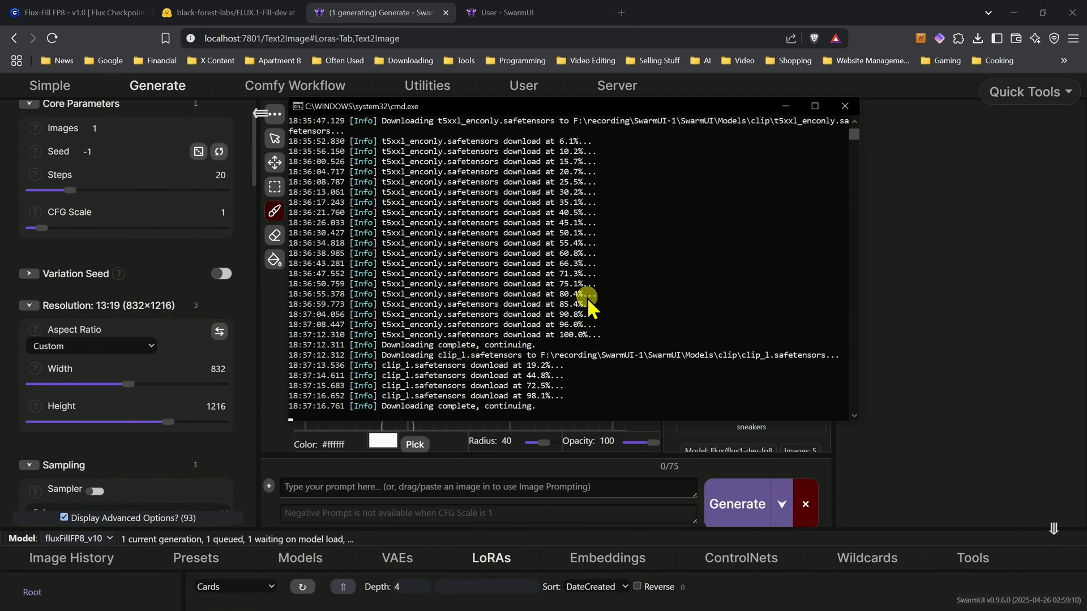
Look back through the earlier entries of the console log and return to the SwarmUI browser page.
{"action": "scroll", "coordinate": [591, 306], "scroll_direction": "up", "scroll_amount": 2}
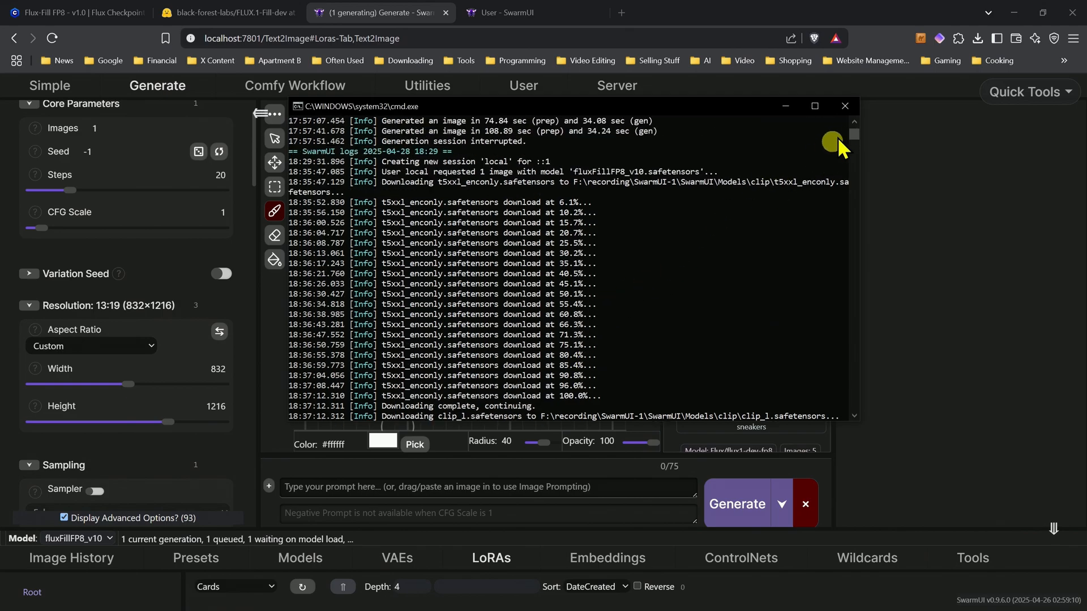
{"action": "mouse_move", "coordinate": [854, 129]}
{"action": "left_mouse_down"}
{"action": "mouse_move", "coordinate": [856, 150]}
{"action": "mouse_move", "coordinate": [855, 129]}
{"action": "left_mouse_up"}
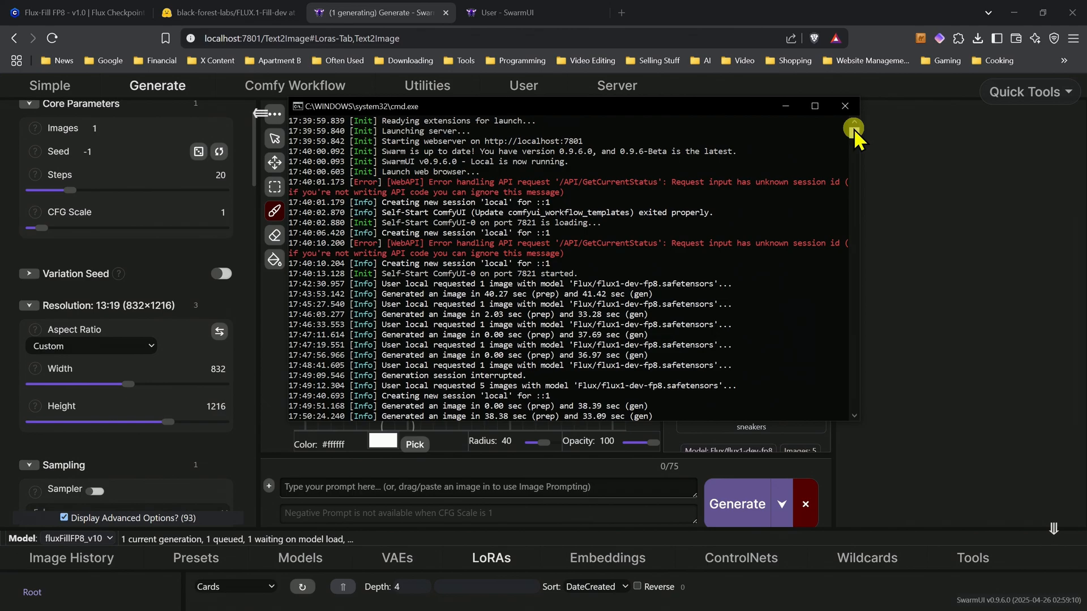
{"action": "left_click", "coordinate": [958, 260]}
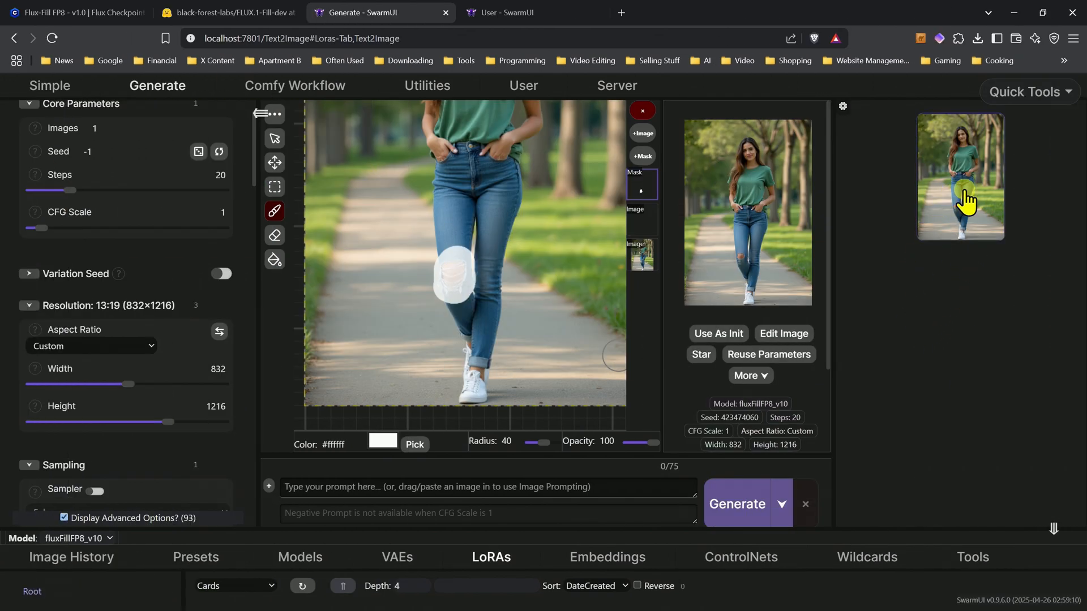
Check the knee in the enlarged generated image, close it, and set the prompt to "jeans".
{"action": "left_click", "coordinate": [966, 199]}
{"action": "scroll", "coordinate": [543, 454], "scroll_direction": "up", "scroll_amount": 4}
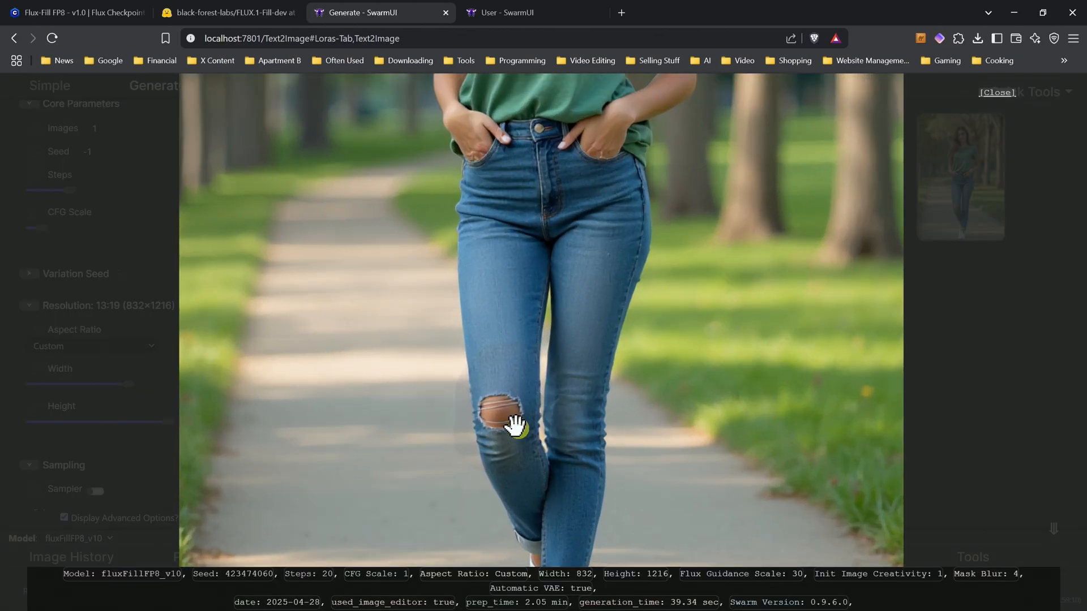
{"action": "scroll", "coordinate": [515, 425], "scroll_direction": "down", "scroll_amount": 4}
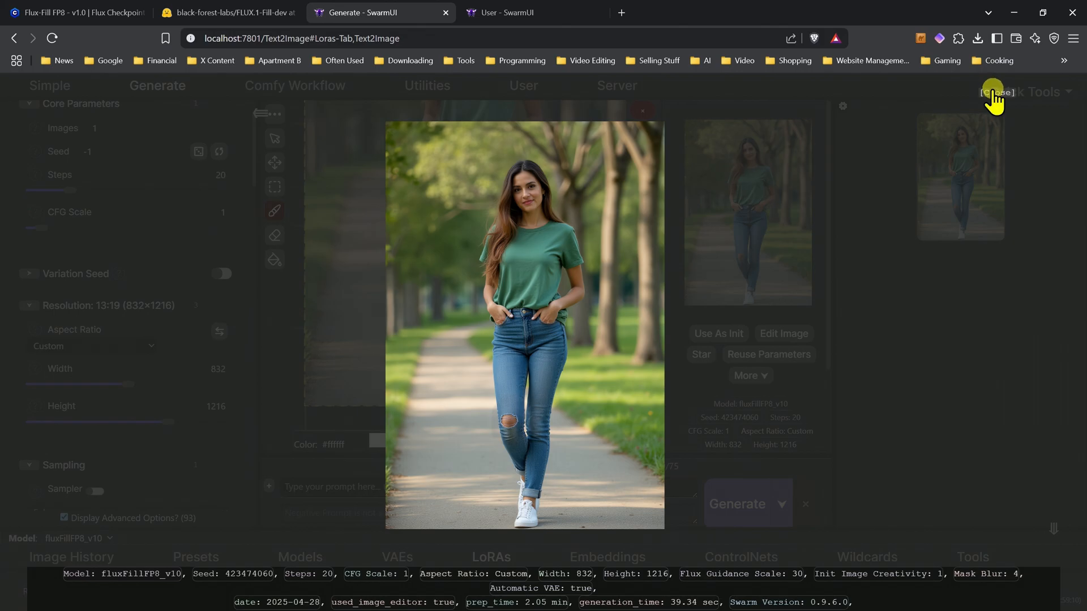
{"action": "left_click", "coordinate": [994, 92]}
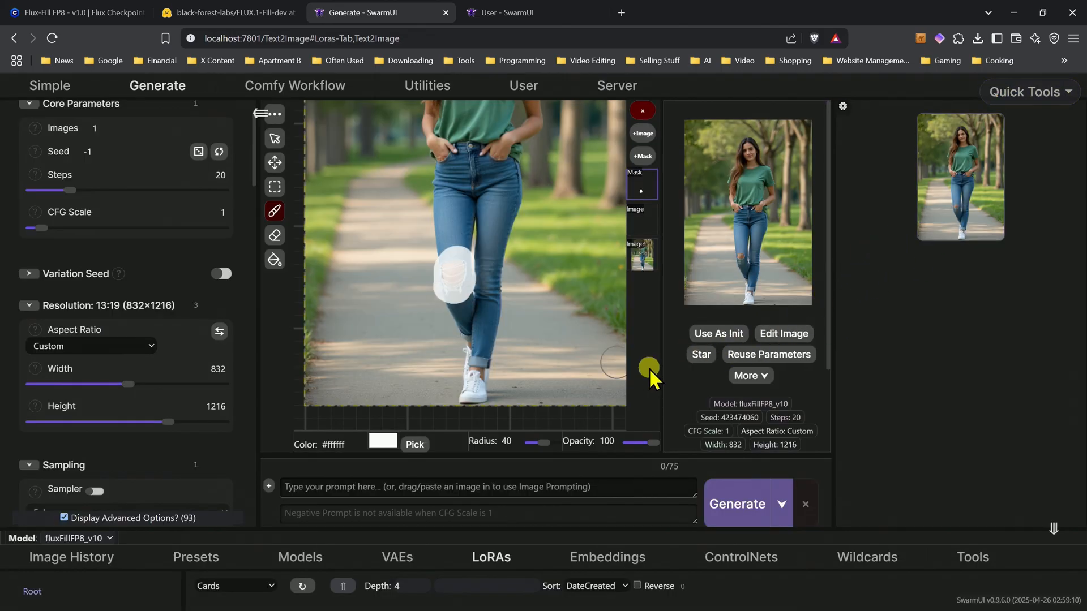
{"action": "left_click", "coordinate": [453, 487]}
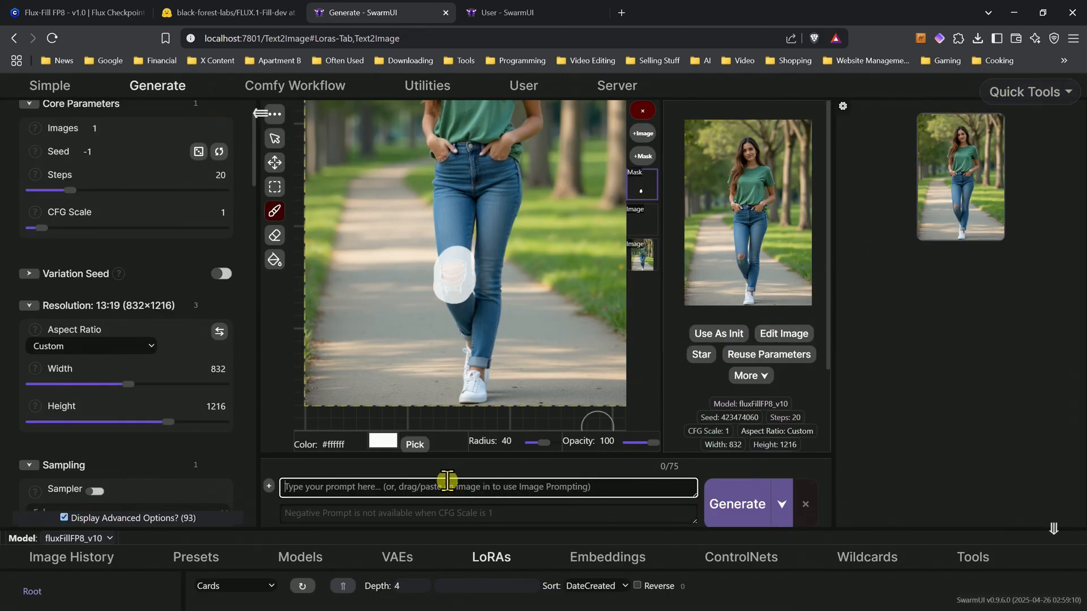
{"action": "type", "text": "jeans"}
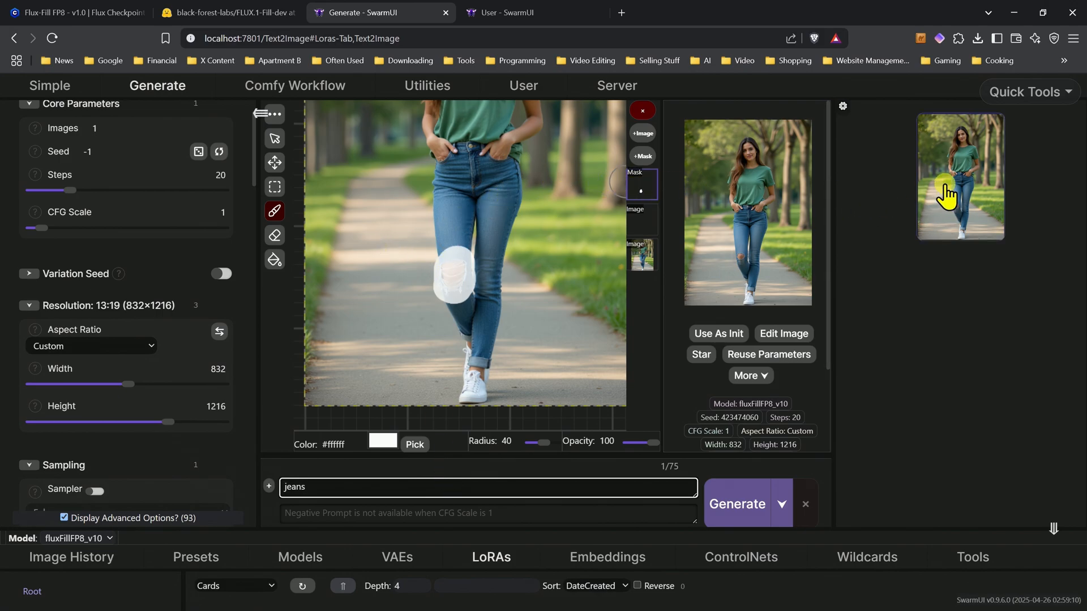
Examine the inpainted knee and the area around the mask edge in the enlarged generated image.
{"action": "left_click", "coordinate": [945, 187]}
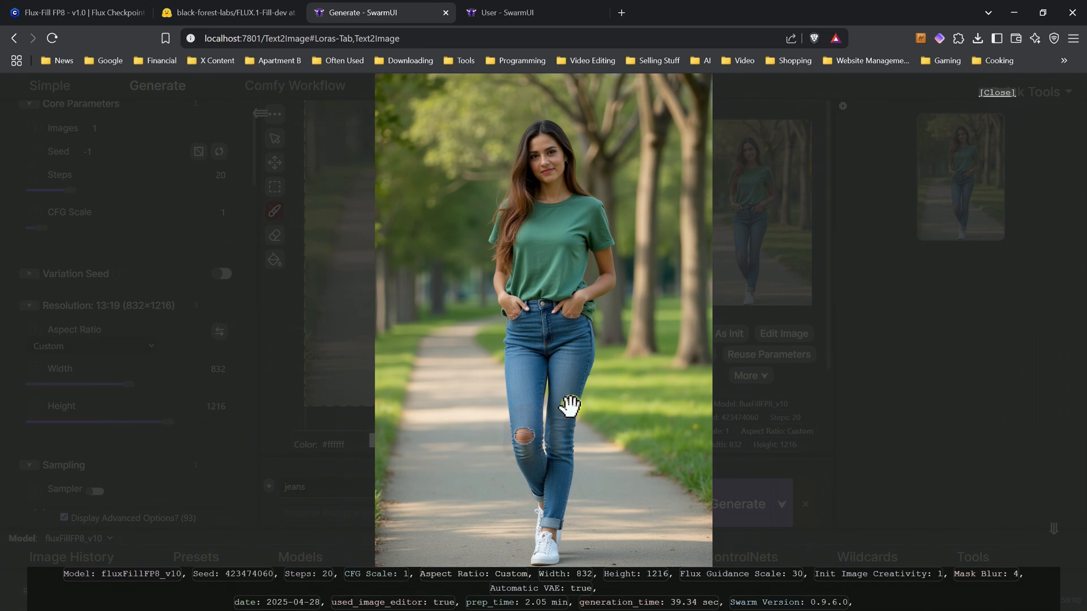
{"action": "scroll", "coordinate": [521, 470], "scroll_direction": "up", "scroll_amount": 8}
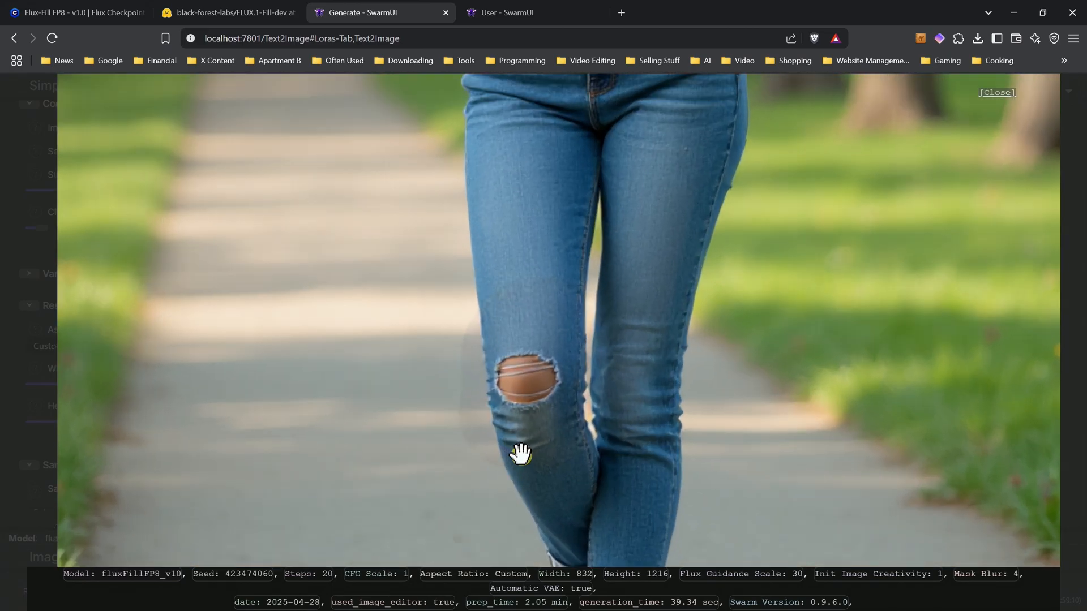
{"action": "scroll", "coordinate": [519, 453], "scroll_direction": "up", "scroll_amount": 1}
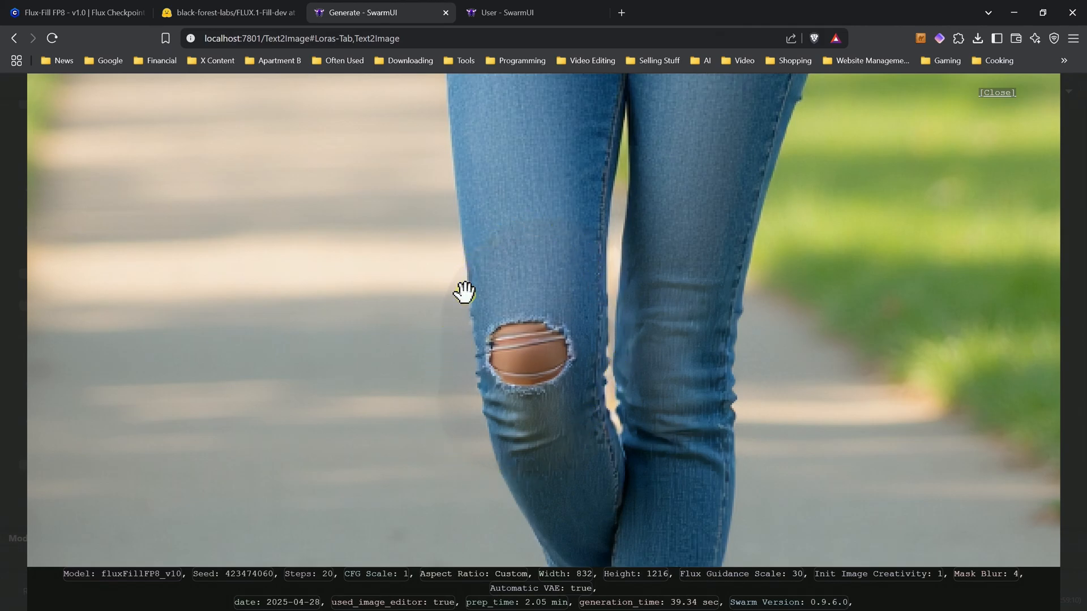
{"action": "scroll", "coordinate": [538, 308], "scroll_direction": "down", "scroll_amount": 3}
{"action": "scroll", "coordinate": [538, 308], "scroll_direction": "up", "scroll_amount": 3}
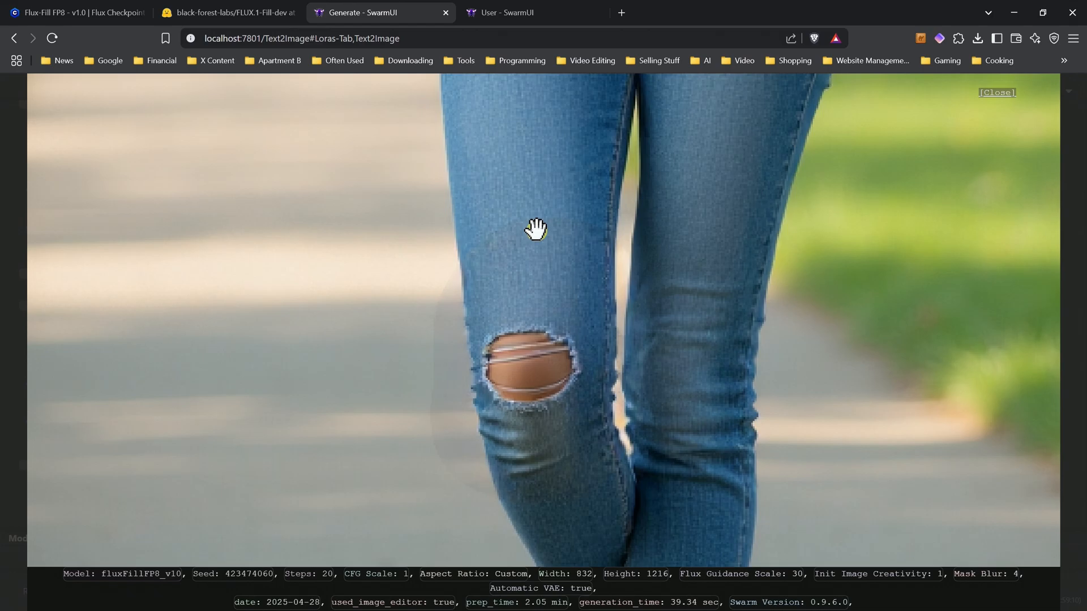
{"action": "scroll", "coordinate": [536, 230], "scroll_direction": "up", "scroll_amount": 3}
{"action": "scroll", "coordinate": [553, 273], "scroll_direction": "down", "scroll_amount": 5}
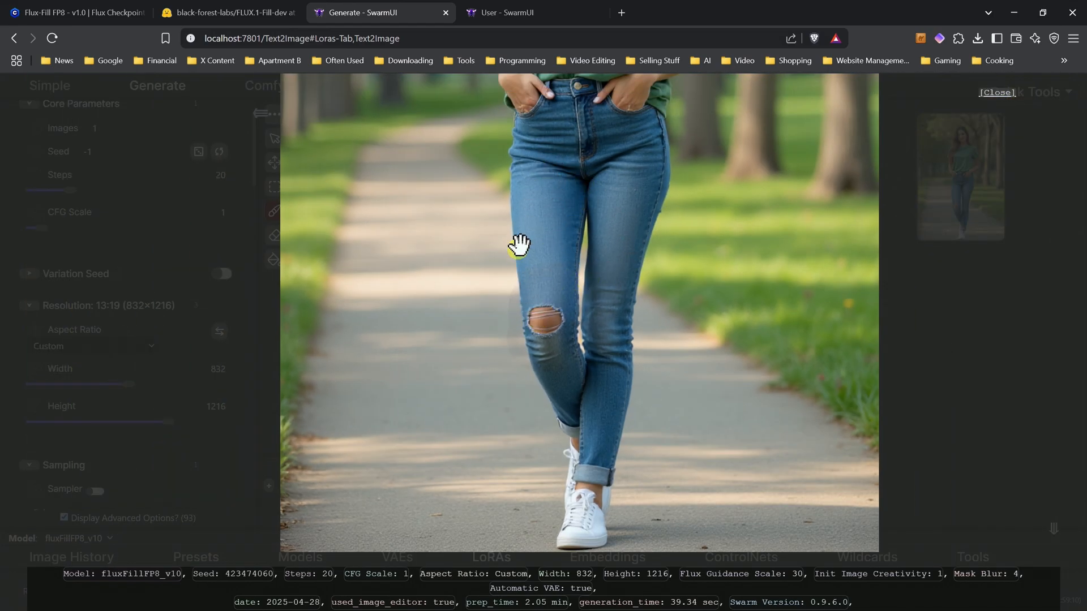
{"action": "left_click", "coordinate": [998, 94]}
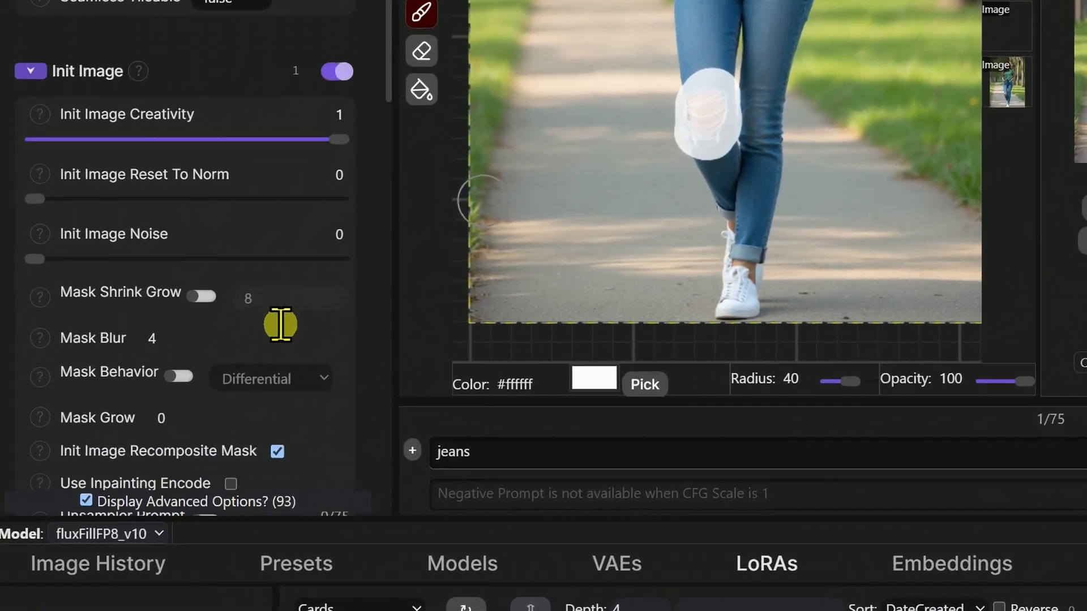
Read the help for Init Image Recomposite Mask, disable that option, and generate an image from the knee mask.
{"action": "scroll", "coordinate": [281, 325], "scroll_direction": "down", "scroll_amount": 3}
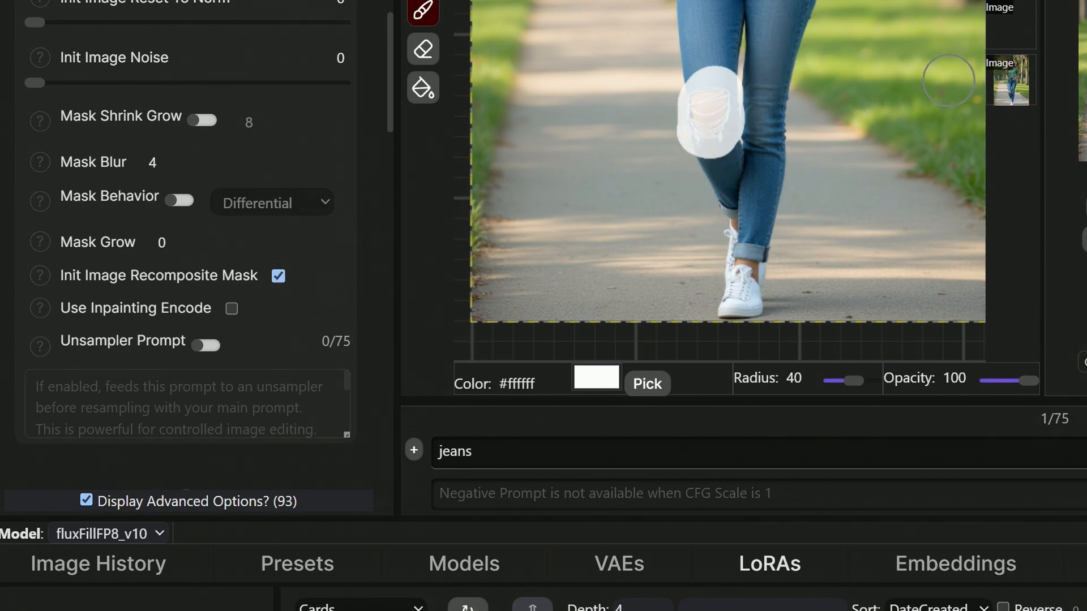
{"action": "left_click", "coordinate": [611, 159]}
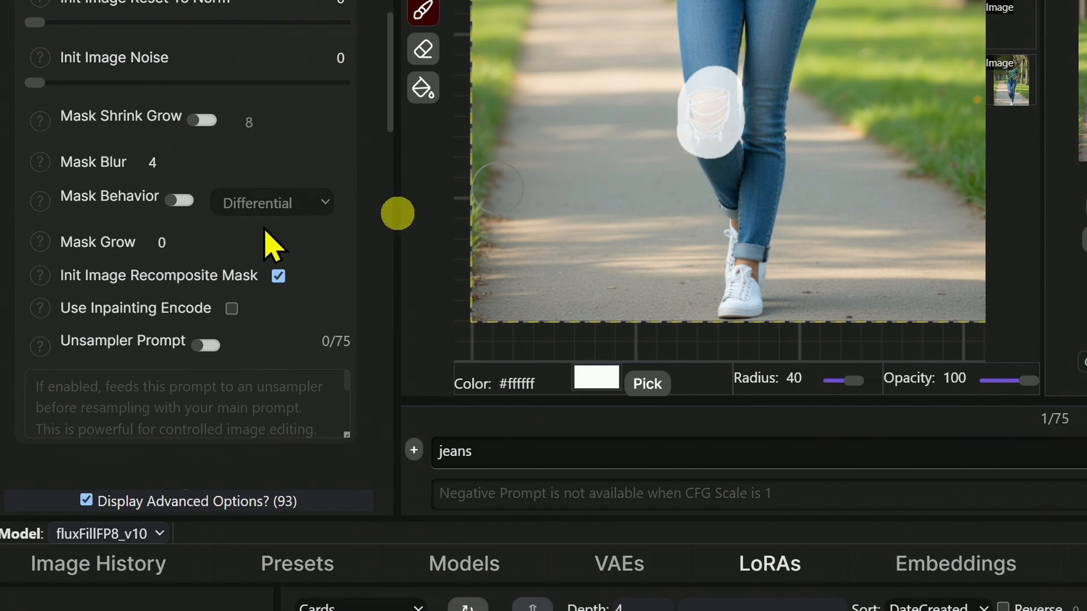
{"action": "left_click", "coordinate": [49, 274]}
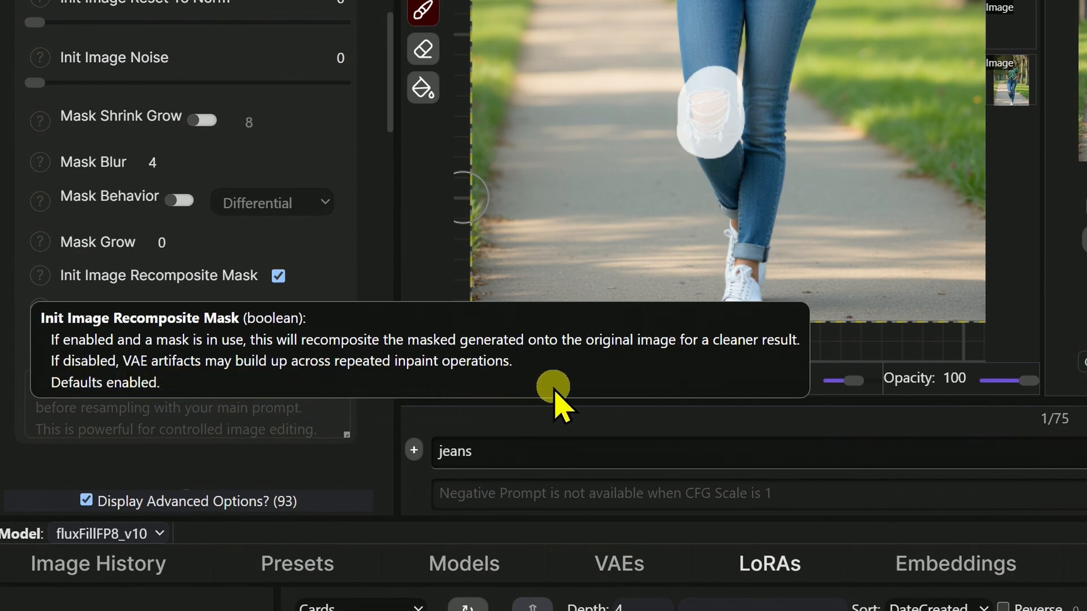
{"action": "left_click", "coordinate": [319, 263]}
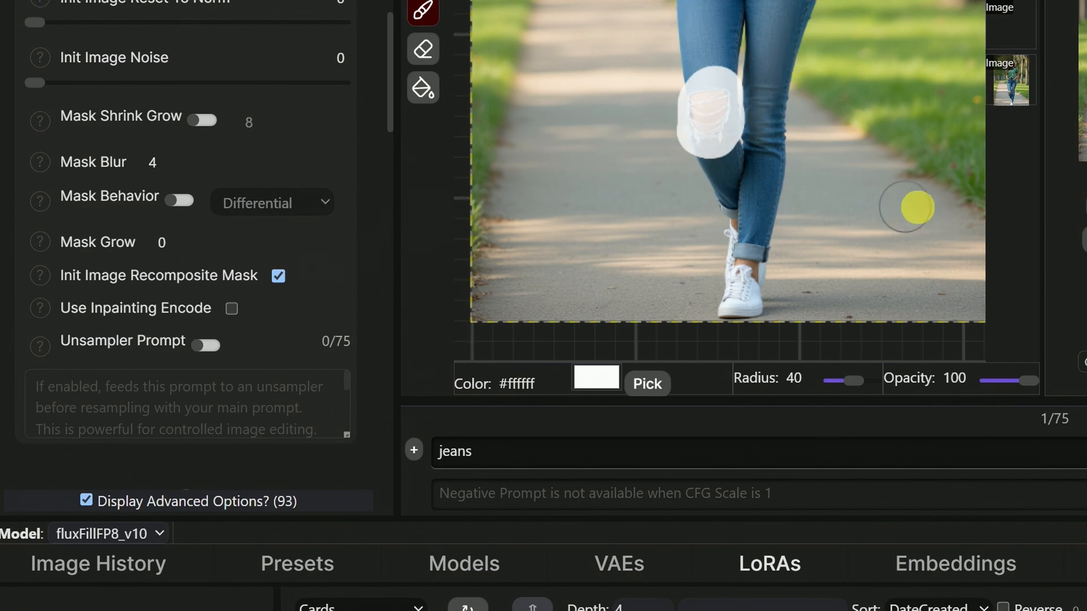
{"action": "left_click", "coordinate": [281, 274]}
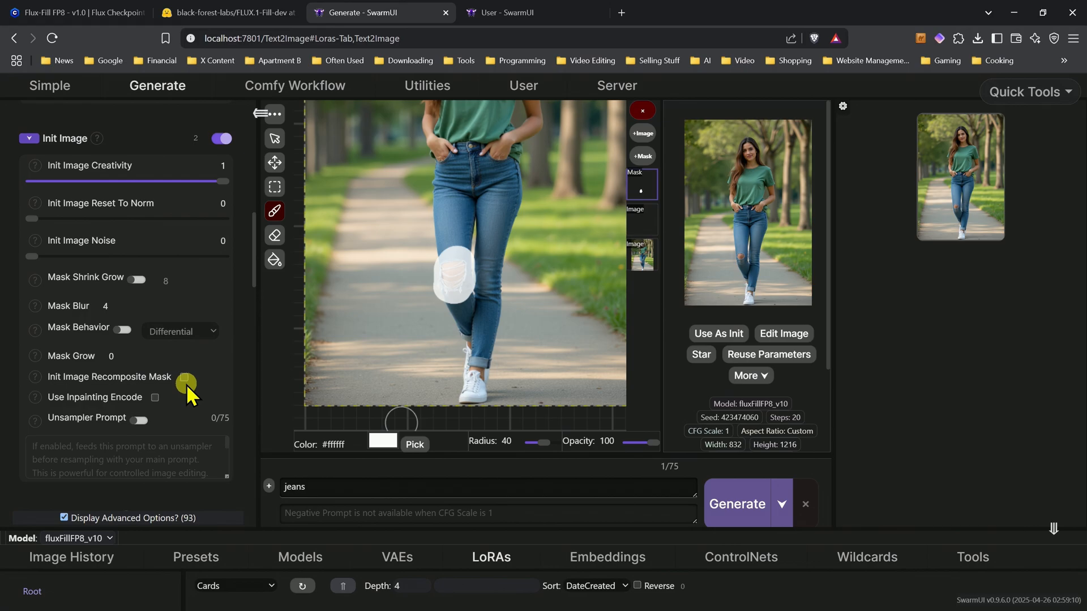
{"action": "left_click", "coordinate": [720, 494]}
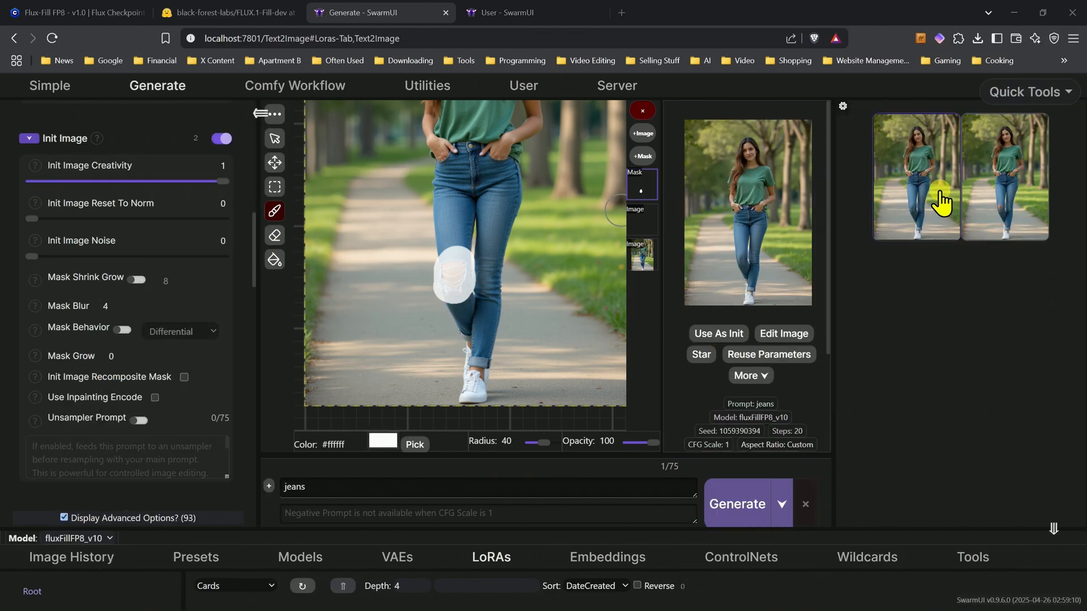
Examine the repaired knee and its blending with the surroundings in the newest generated image, enlarged and at full view.
{"action": "left_click", "coordinate": [941, 201]}
{"action": "scroll", "coordinate": [544, 442], "scroll_direction": "up", "scroll_amount": 4}
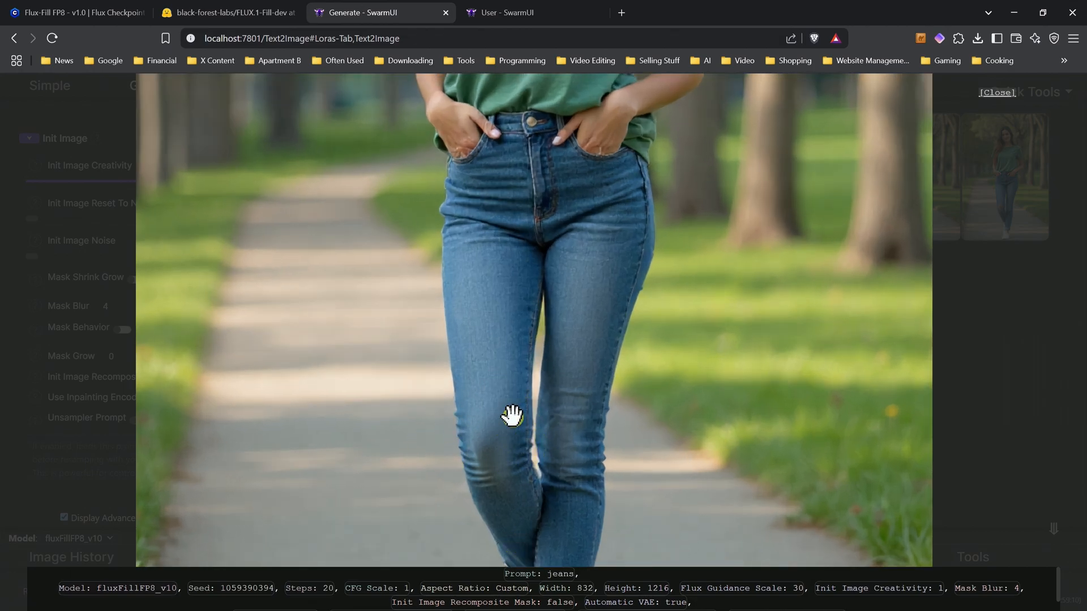
{"action": "scroll", "coordinate": [492, 496], "scroll_direction": "up", "scroll_amount": 4}
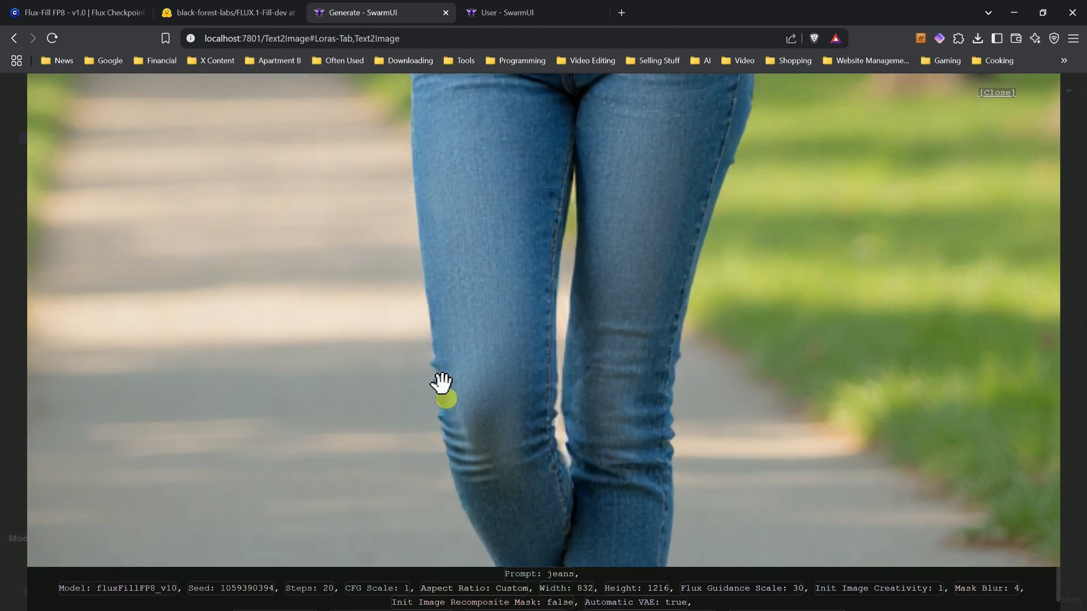
{"action": "scroll", "coordinate": [450, 435], "scroll_direction": "down", "scroll_amount": 5}
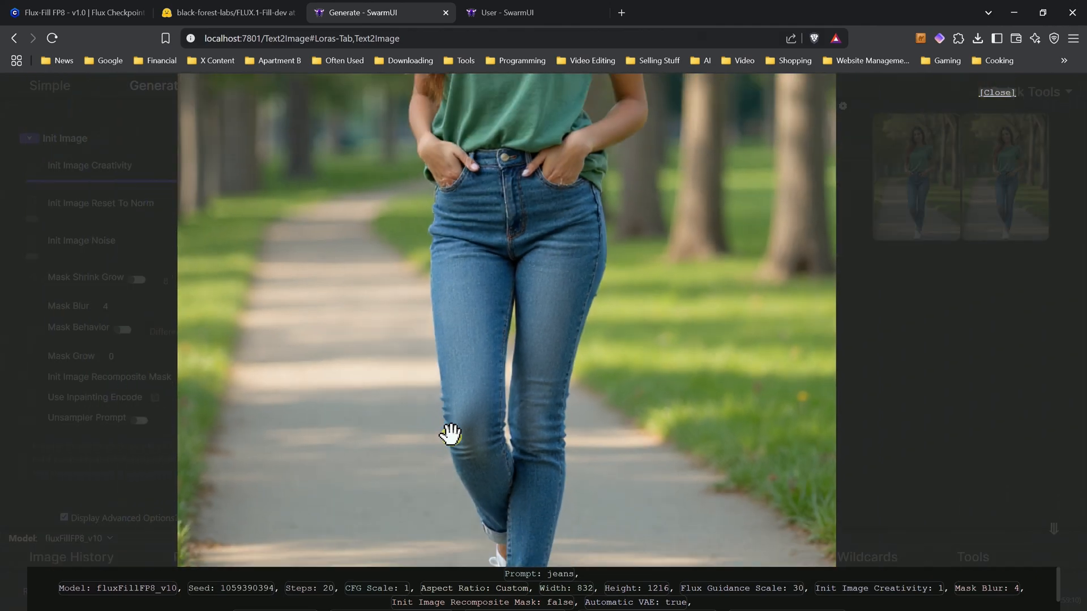
{"action": "scroll", "coordinate": [450, 493], "scroll_direction": "up", "scroll_amount": 2}
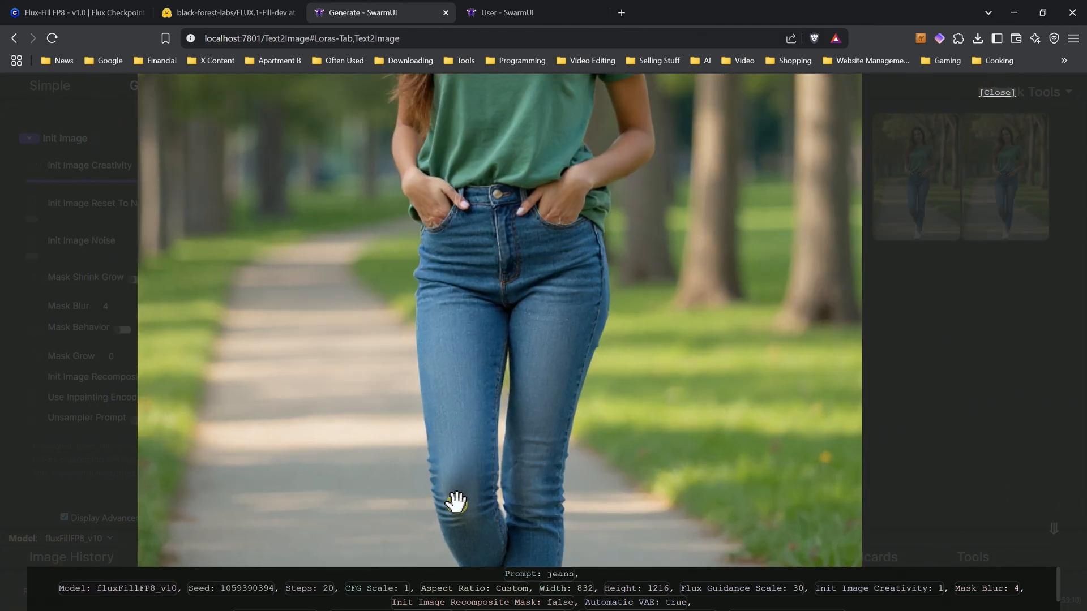
{"action": "scroll", "coordinate": [451, 500], "scroll_direction": "down", "scroll_amount": 4}
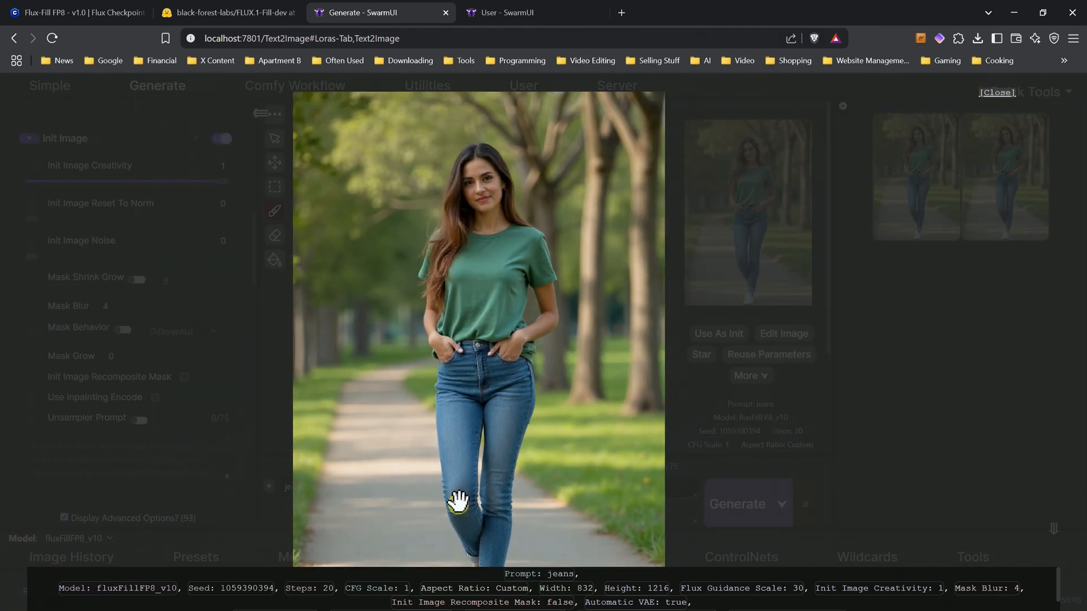
{"action": "left_click", "coordinate": [997, 92]}
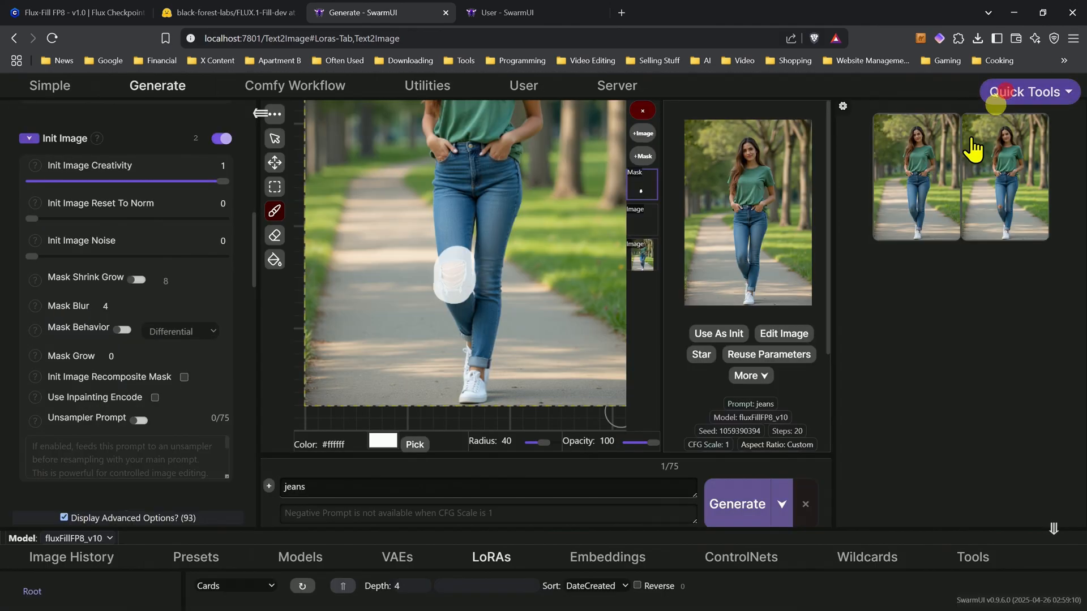
{"action": "left_click", "coordinate": [912, 170]}
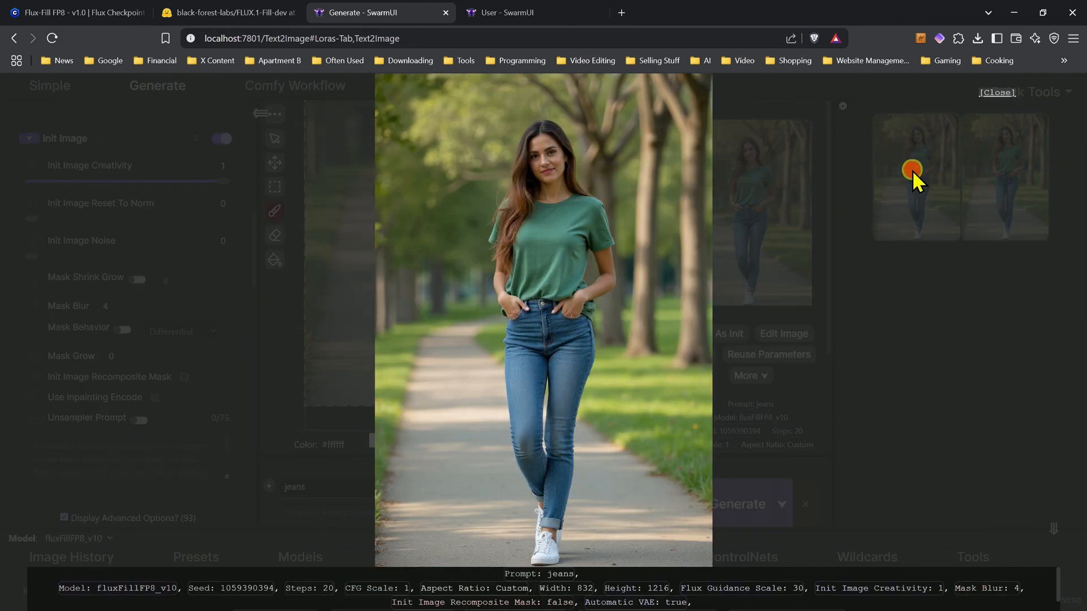
{"action": "left_click", "coordinate": [994, 93]}
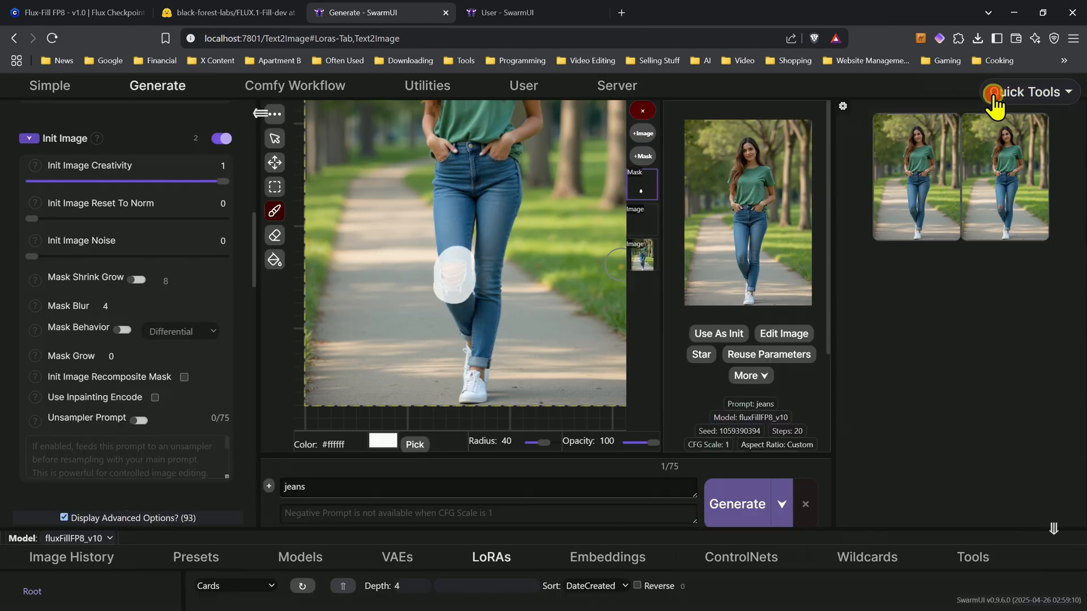
Load the newest image into the image editor and paint a mask over both white sneakers with the radius 40 brush.
{"action": "left_click", "coordinate": [782, 333]}
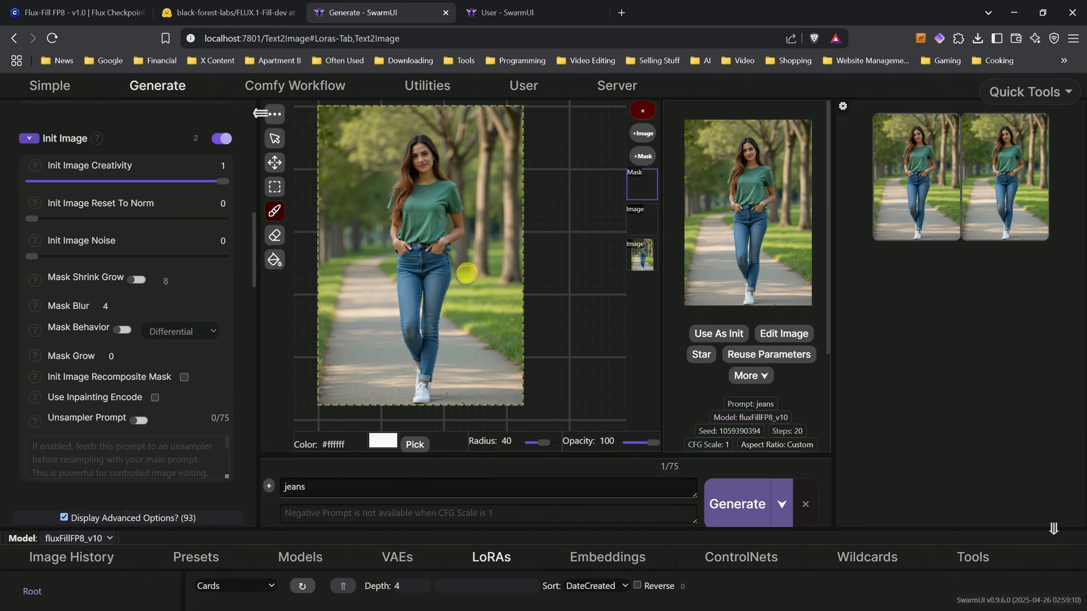
{"action": "scroll", "coordinate": [408, 323], "scroll_direction": "up", "scroll_amount": 3}
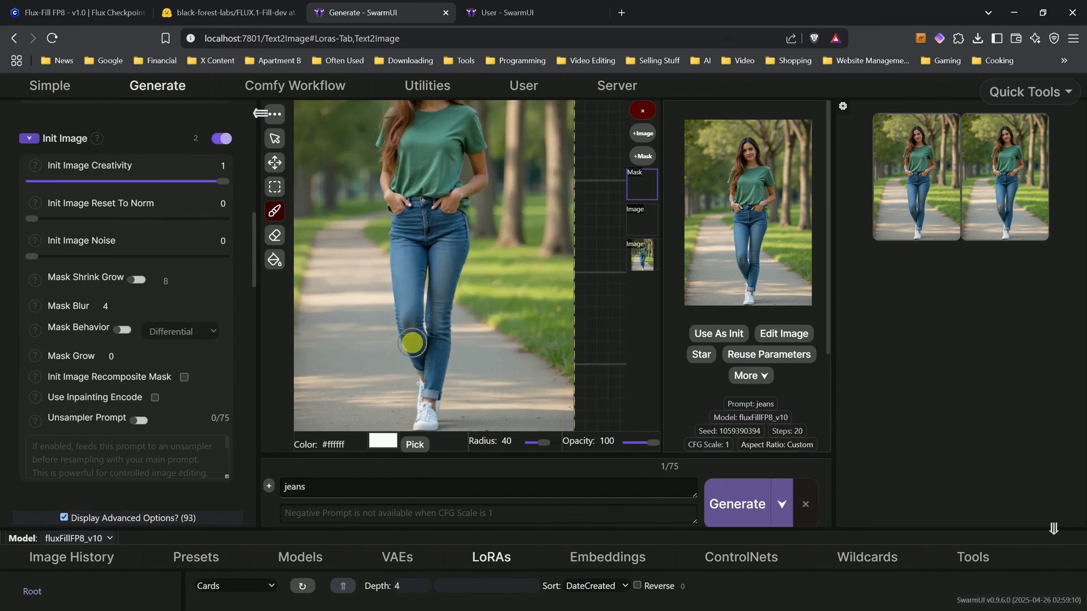
{"action": "scroll", "coordinate": [415, 354], "scroll_direction": "down", "scroll_amount": 3}
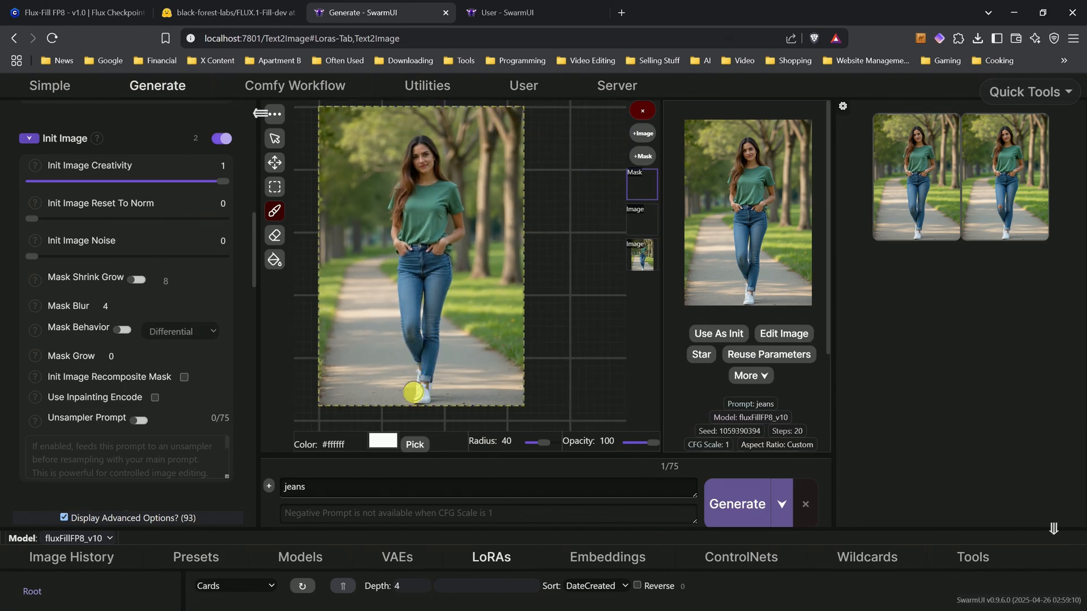
{"action": "scroll", "coordinate": [413, 392], "scroll_direction": "up", "scroll_amount": 5}
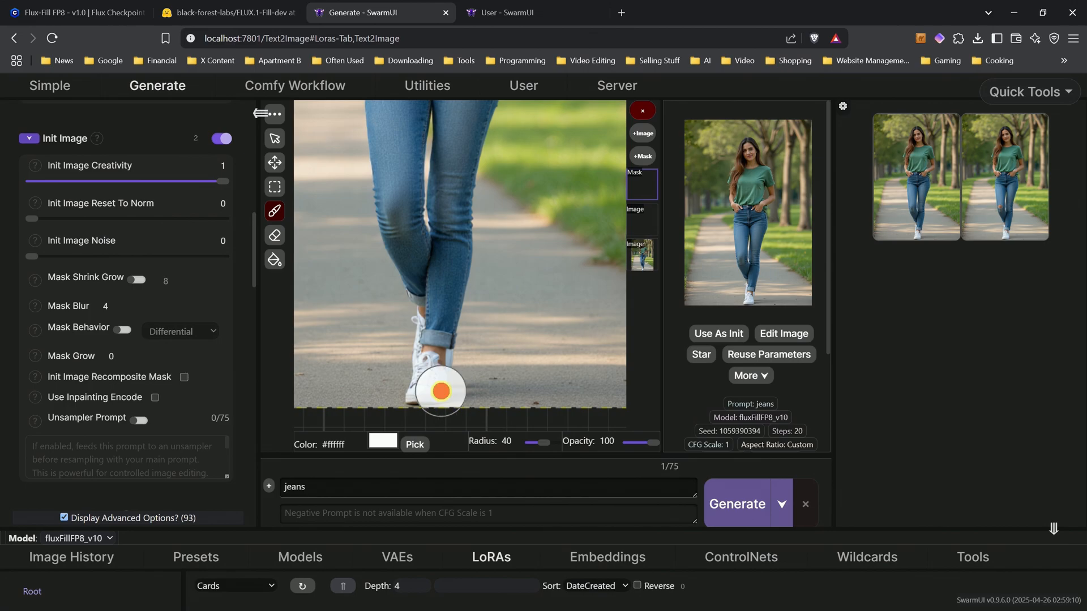
{"action": "mouse_move", "coordinate": [441, 391]}
{"action": "left_mouse_down"}
{"action": "mouse_move", "coordinate": [415, 380]}
{"action": "mouse_move", "coordinate": [410, 326]}
{"action": "mouse_move", "coordinate": [425, 361]}
{"action": "left_mouse_up"}
Set the prompt to "yellow sneakers" and generate an inpainted image from the shoe mask.
{"action": "type", "text": "yellow sneaker"}
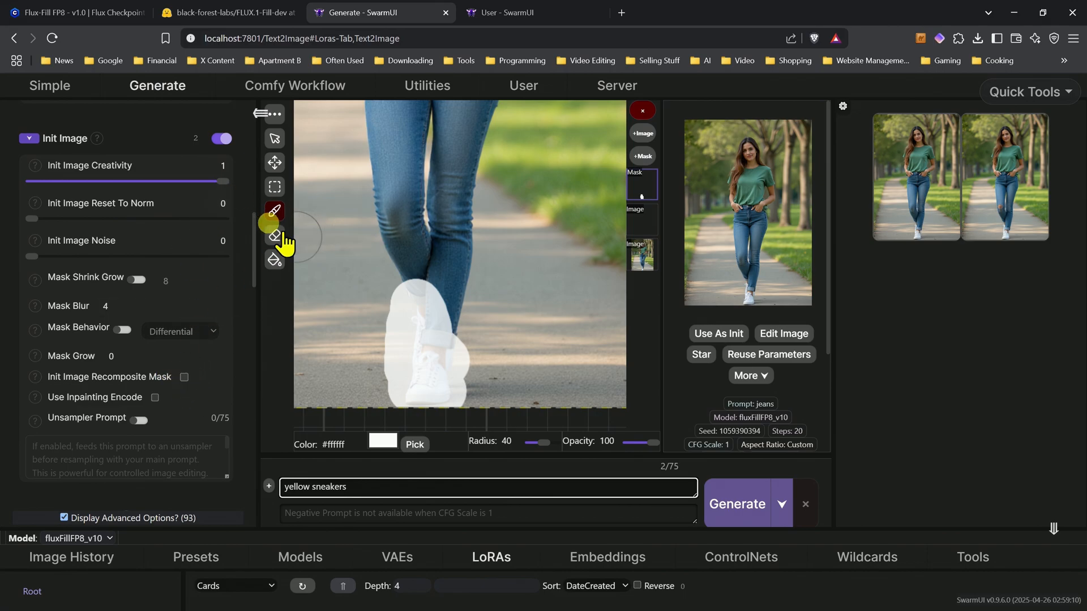
{"action": "scroll", "coordinate": [400, 371], "scroll_direction": "up", "scroll_amount": 2}
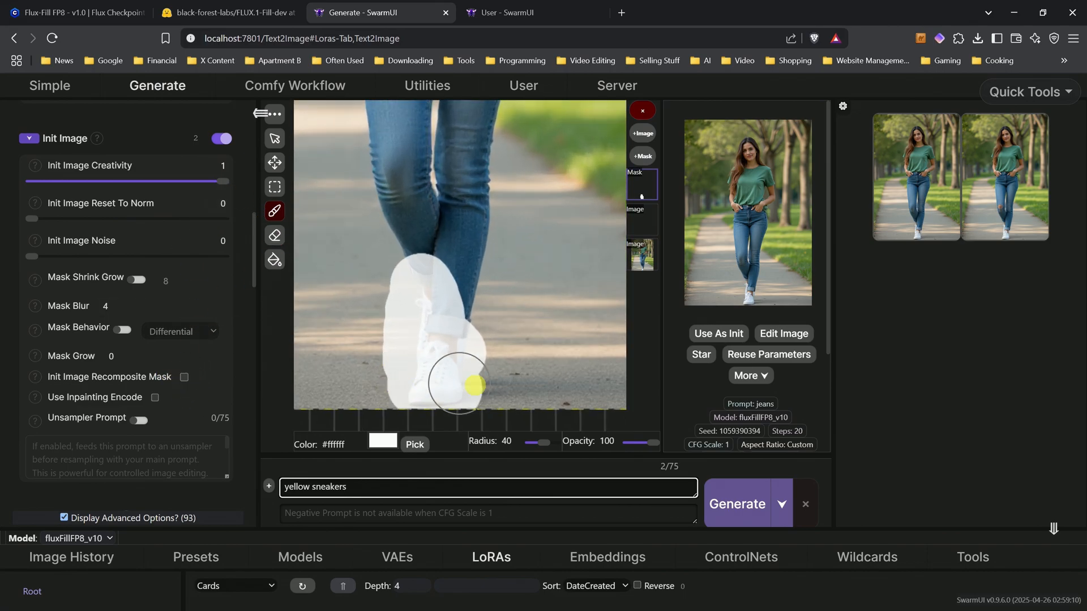
{"action": "left_click", "coordinate": [743, 504]}
{"action": "scroll", "coordinate": [468, 274], "scroll_direction": "down", "scroll_amount": 2}
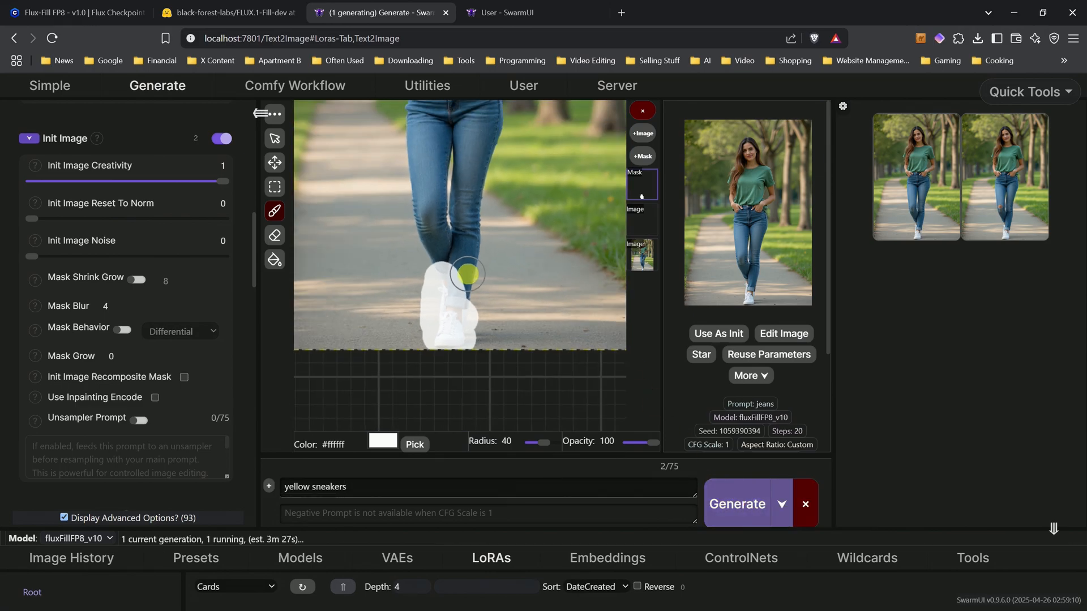
Compare the yellow sneakers image with the earlier generated images at full view, switching back and forth to check color shifts.
{"action": "scroll", "coordinate": [467, 274], "scroll_direction": "up", "scroll_amount": 2}
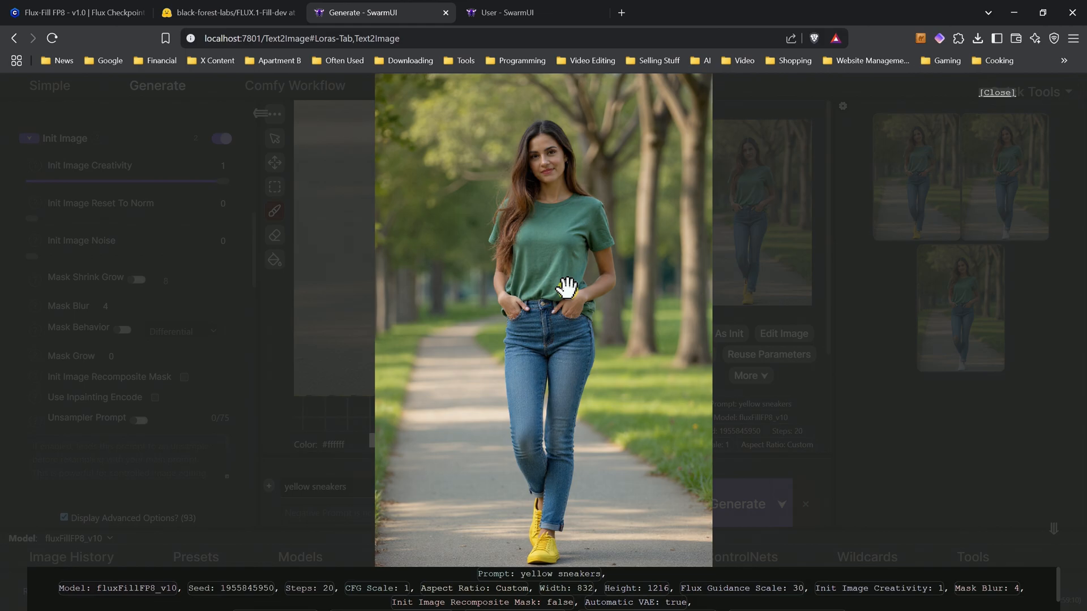
{"action": "key", "text": "Right"}
{"action": "key", "text": "Left"}
{"action": "key", "text": "Right"}
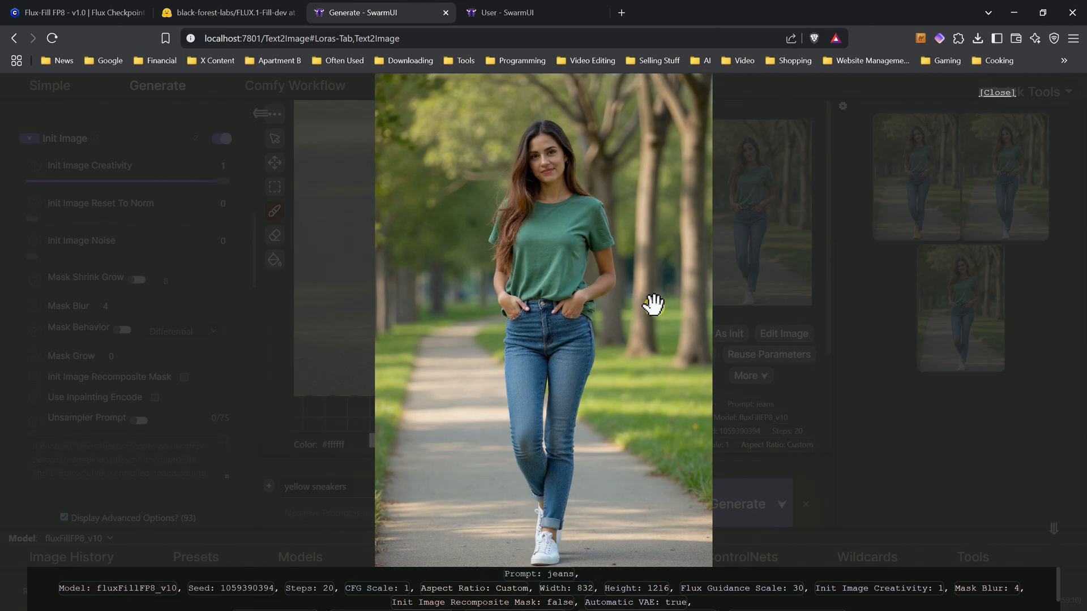
{"action": "key", "text": "Right"}
{"action": "key", "text": "Left"}
{"action": "key", "text": "Left"}
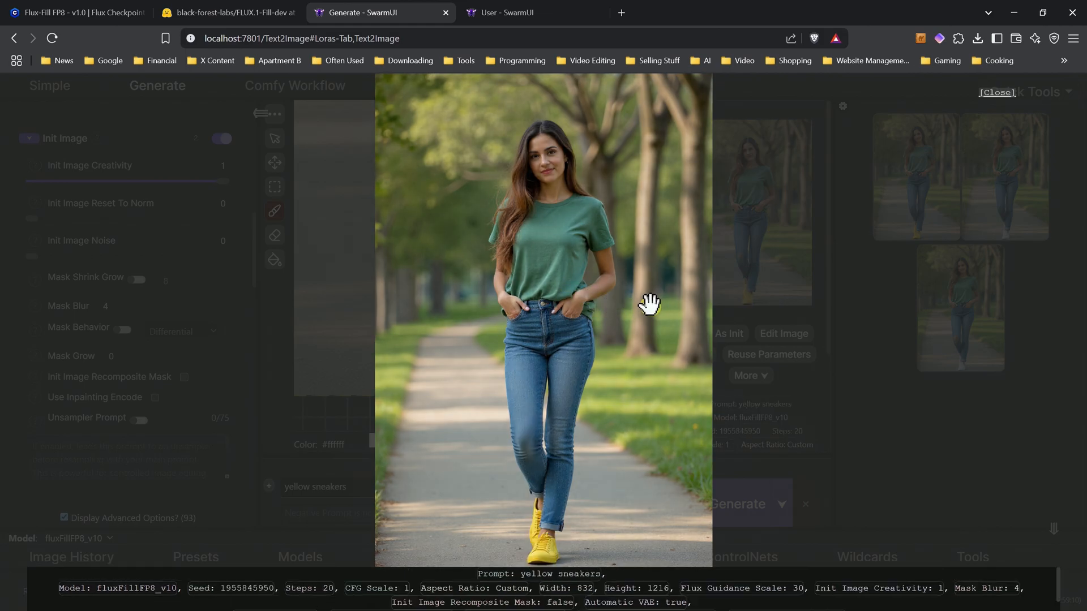
{"action": "key", "text": "Right"}
{"action": "key", "text": "Right"}
{"action": "key", "text": "Left"}
{"action": "key", "text": "Left"}
{"action": "key", "text": "Right"}
{"action": "key", "text": "Right"}
{"action": "key", "text": "Left"}
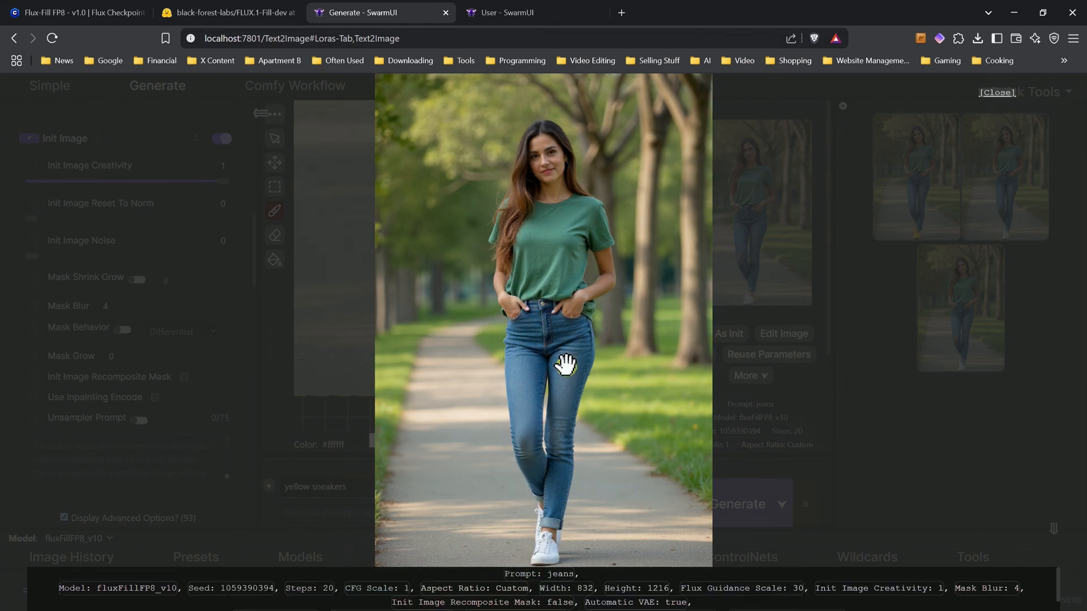
{"action": "key", "text": "Left"}
{"action": "key", "text": "Right"}
{"action": "key", "text": "Right"}
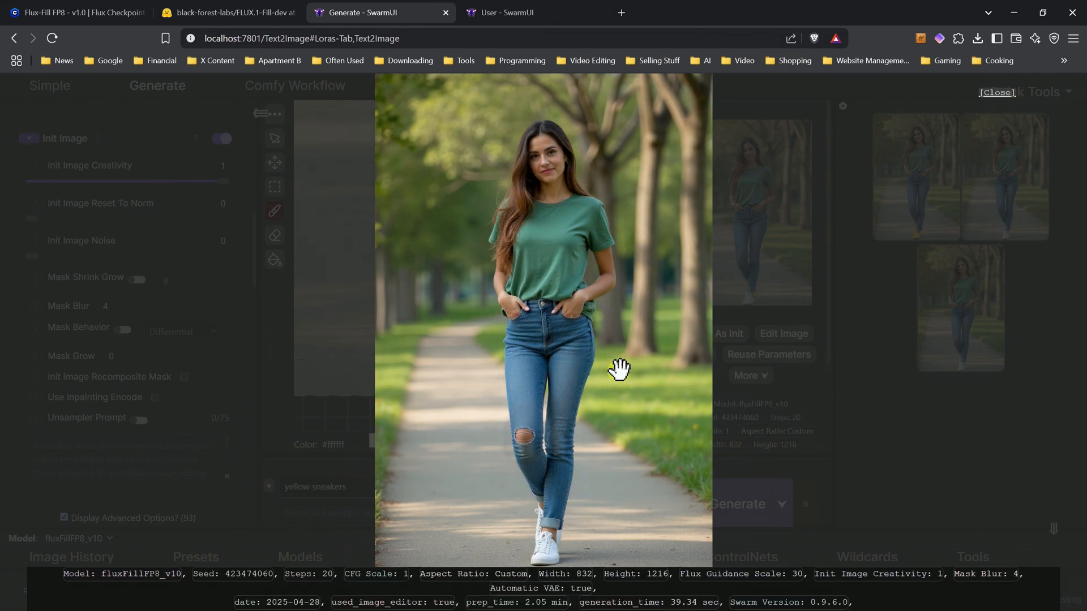
{"action": "key", "text": "Left"}
{"action": "key", "text": "Left"}
{"action": "key", "text": "Right"}
{"action": "key", "text": "Right"}
{"action": "key", "text": "Left"}
{"action": "key", "text": "Right"}
{"action": "key", "text": "Right"}
{"action": "key", "text": "Right"}
{"action": "key", "text": "Left"}
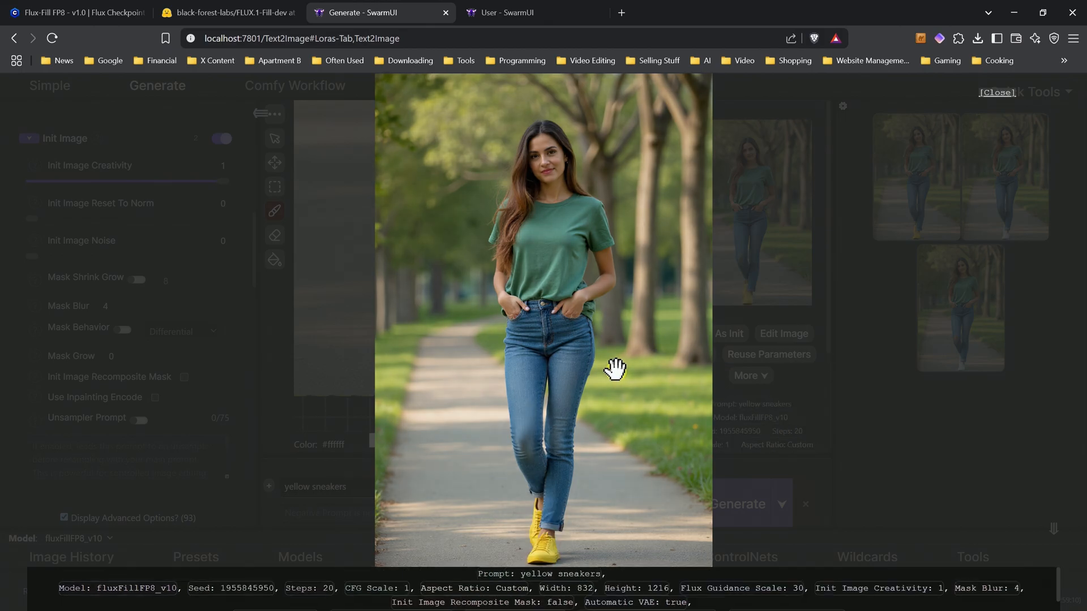
{"action": "key", "text": "Right"}
{"action": "key", "text": "Left"}
Compare the shirt and hair colors across the generated images while enlarged, and close the full view.
{"action": "scroll", "coordinate": [439, 368], "scroll_direction": "up", "scroll_amount": 5}
{"action": "key", "text": "Right"}
{"action": "key", "text": "Right"}
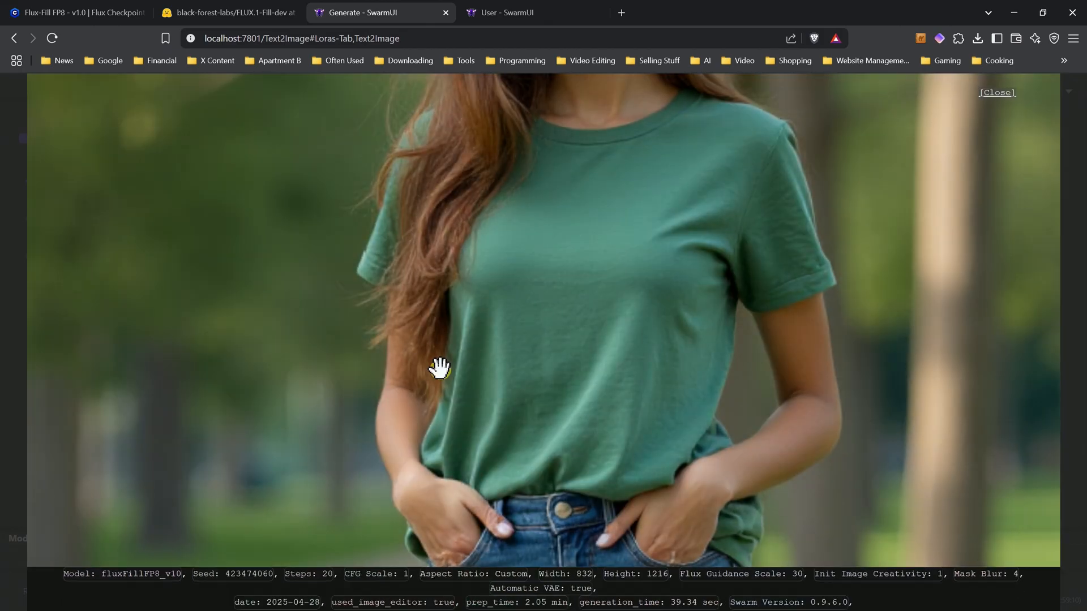
{"action": "key", "text": "Left"}
{"action": "key", "text": "Left"}
{"action": "key", "text": "Left"}
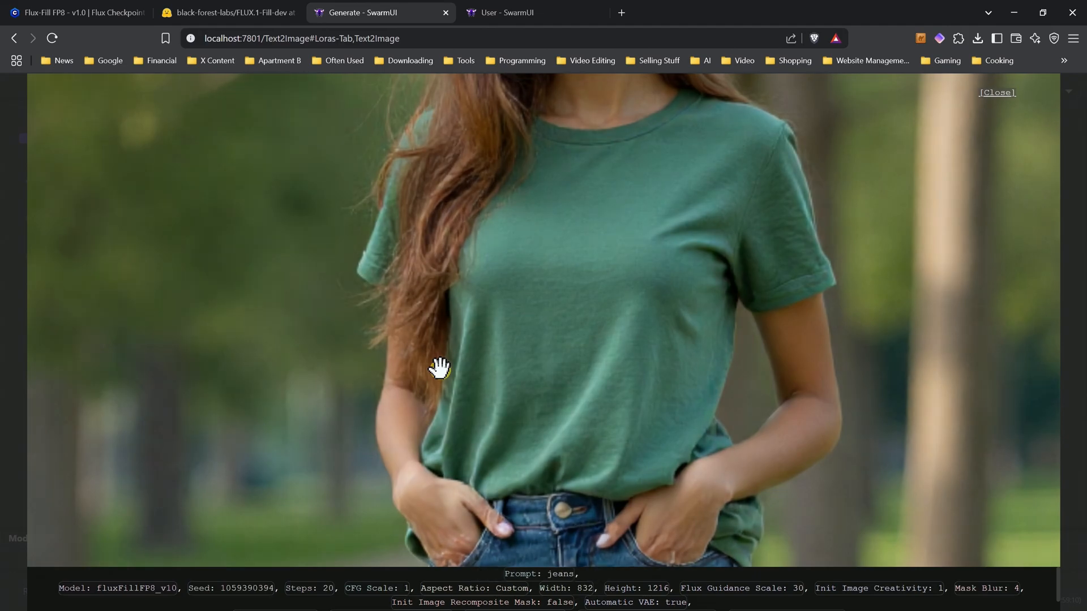
{"action": "key", "text": "Left"}
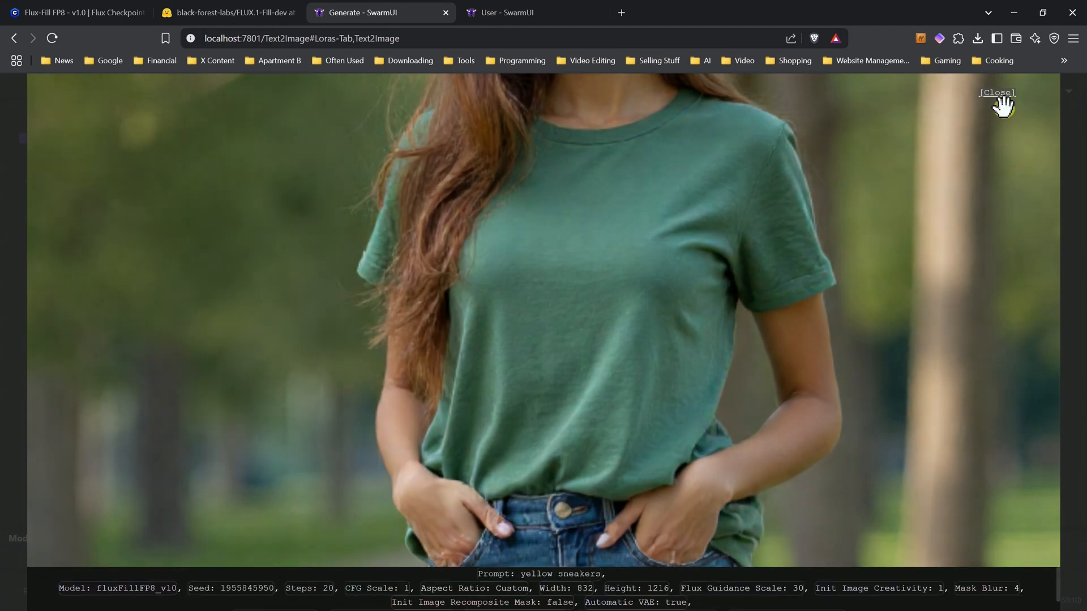
{"action": "left_click", "coordinate": [1000, 94]}
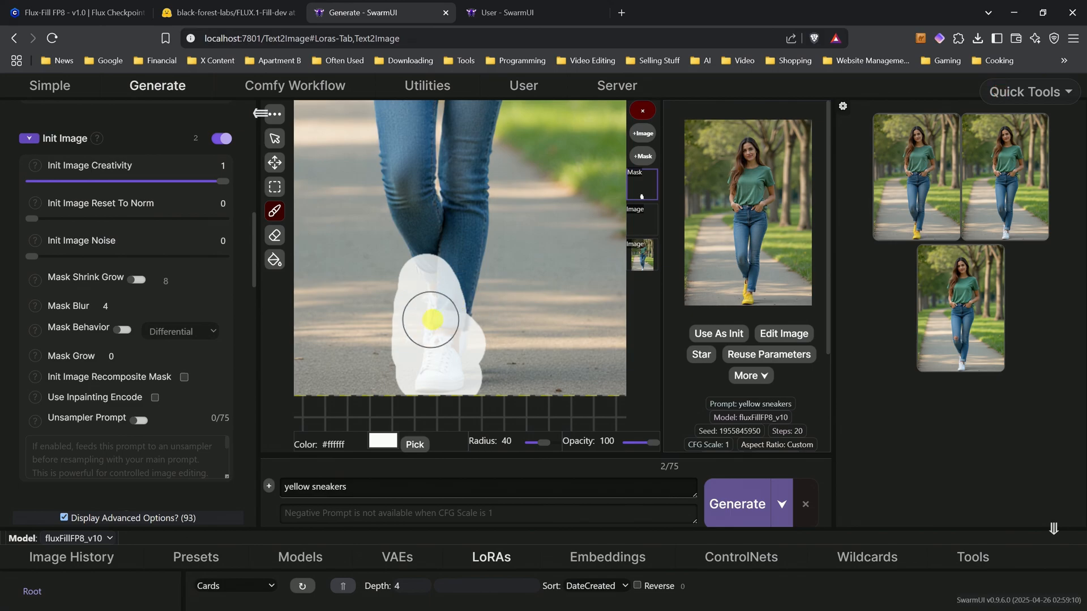
Close the image editor and display the first generated image, in which the knee still has a hole.
{"action": "scroll", "coordinate": [419, 318], "scroll_direction": "up", "scroll_amount": 2}
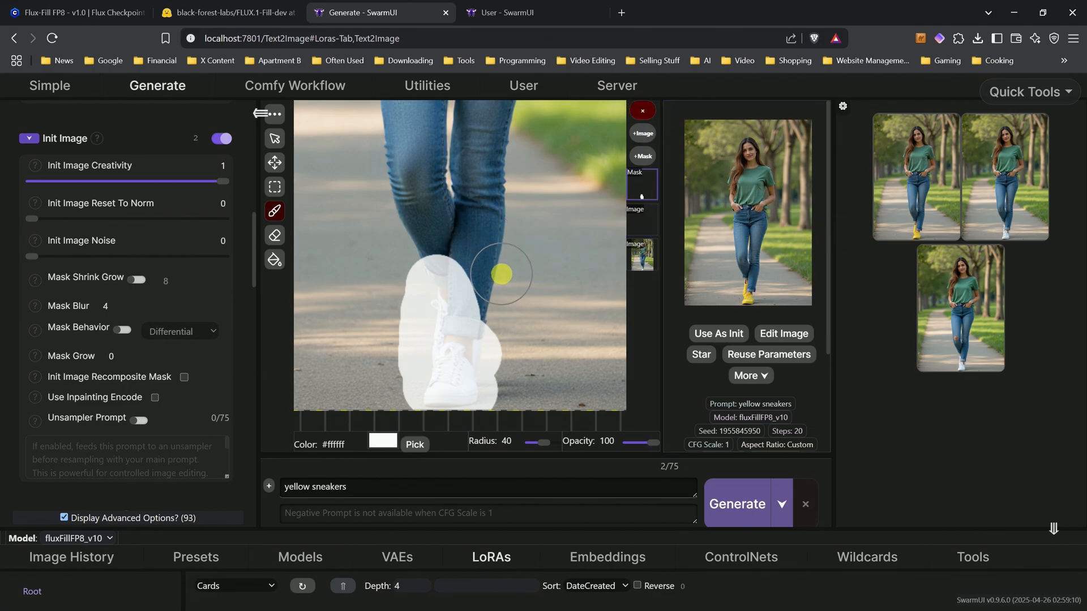
{"action": "scroll", "coordinate": [502, 270], "scroll_direction": "down", "scroll_amount": 4}
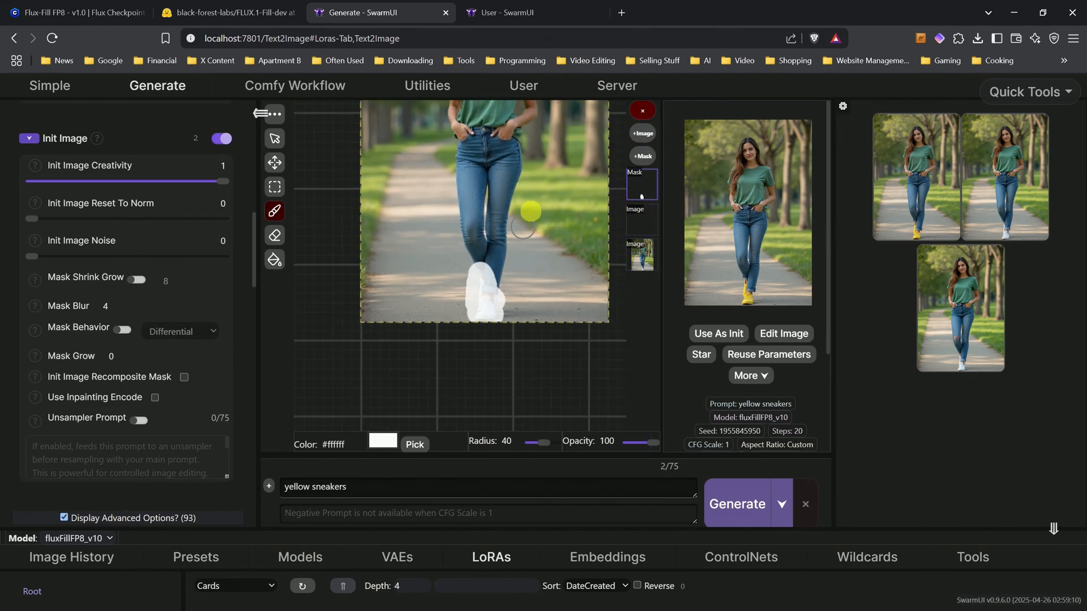
{"action": "left_click", "coordinate": [643, 111]}
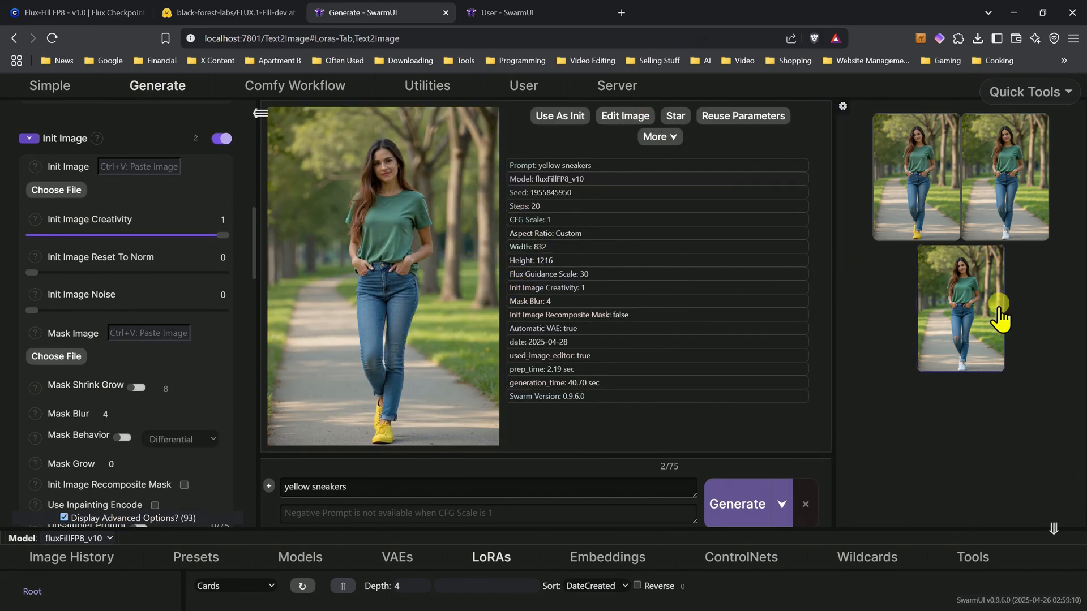
{"action": "left_click", "coordinate": [1010, 198]}
Enable the Init Image Recomposite Mask option in the Init Image parameters.
{"action": "scroll", "coordinate": [216, 367], "scroll_direction": "down", "scroll_amount": 3}
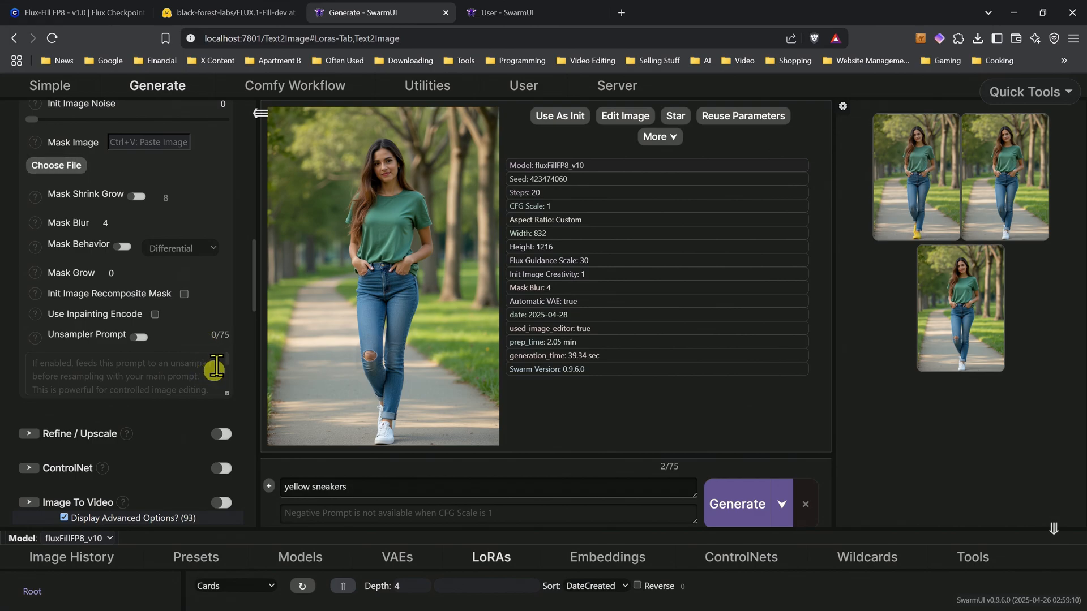
{"action": "left_click", "coordinate": [184, 295]}
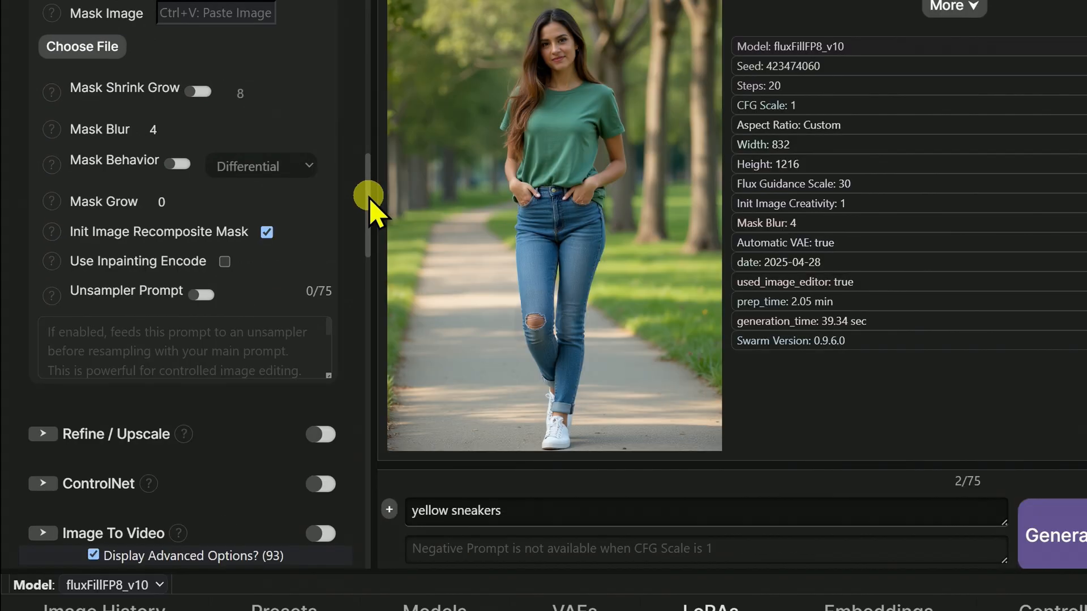
{"action": "left_click_drag", "start_coordinate": [456, 207], "coordinate": [480, 229]}
Hide and redisplay the advanced options, and collapse and reopen the Advanced Sampling group.
{"action": "left_click_drag", "start_coordinate": [381, 189], "coordinate": [381, 511]}
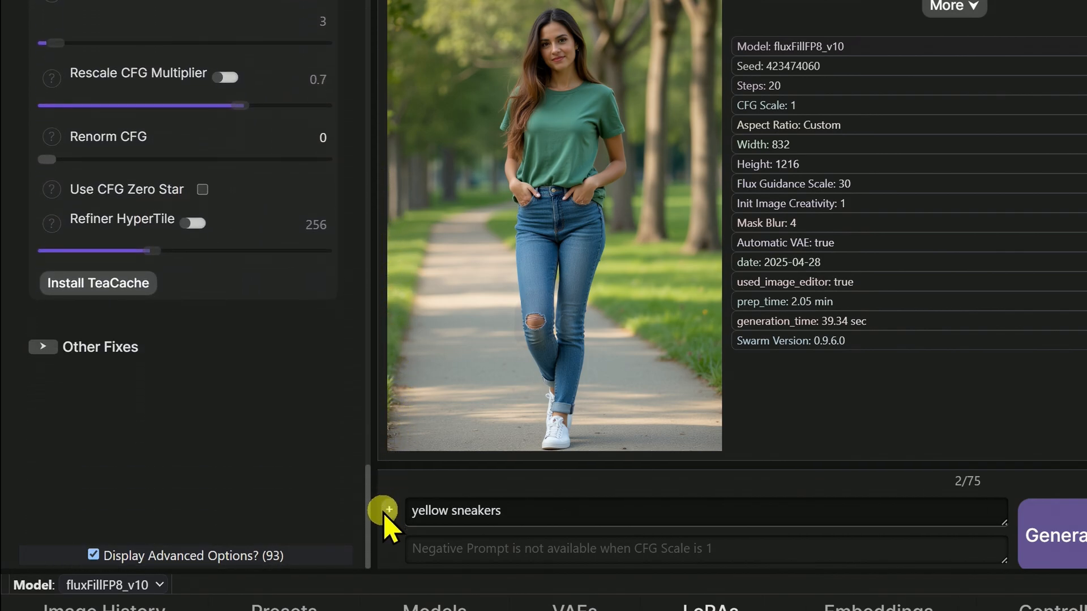
{"action": "left_click", "coordinate": [94, 556]}
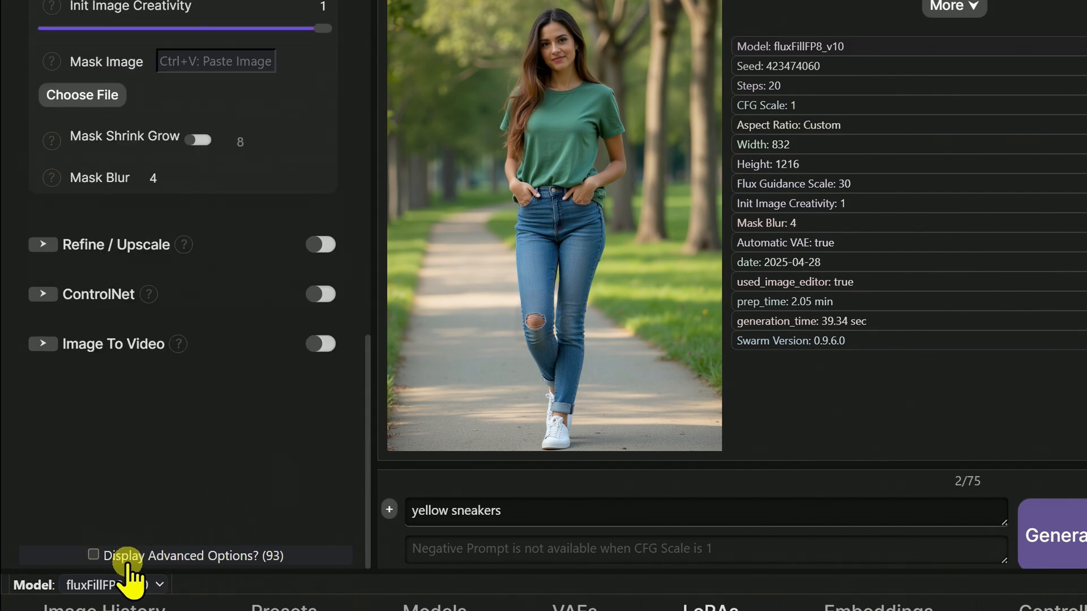
{"action": "left_click", "coordinate": [94, 555]}
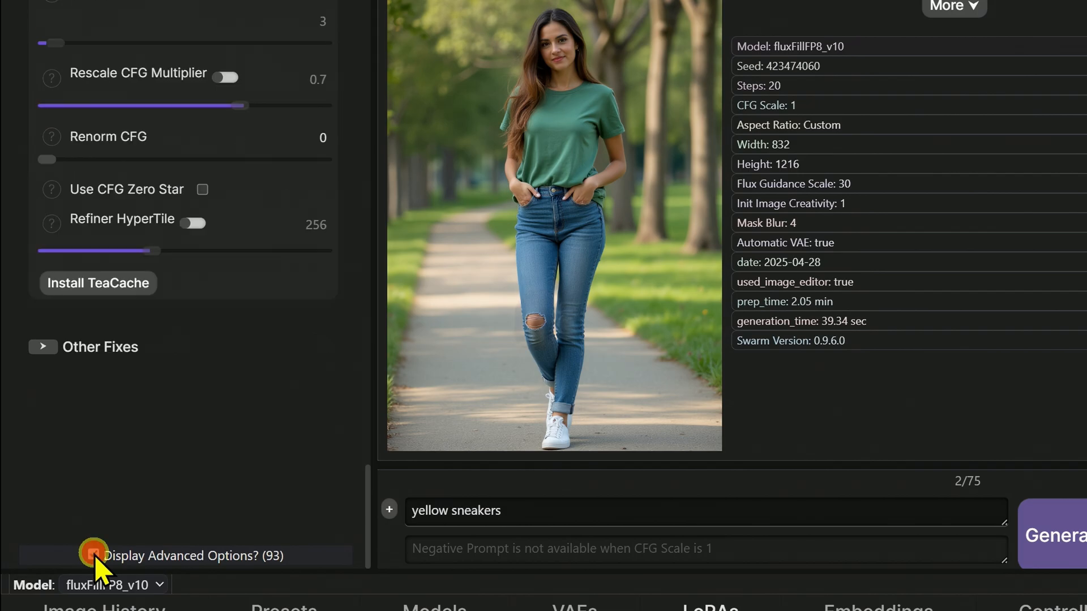
{"action": "scroll", "coordinate": [237, 475], "scroll_direction": "up", "scroll_amount": 15}
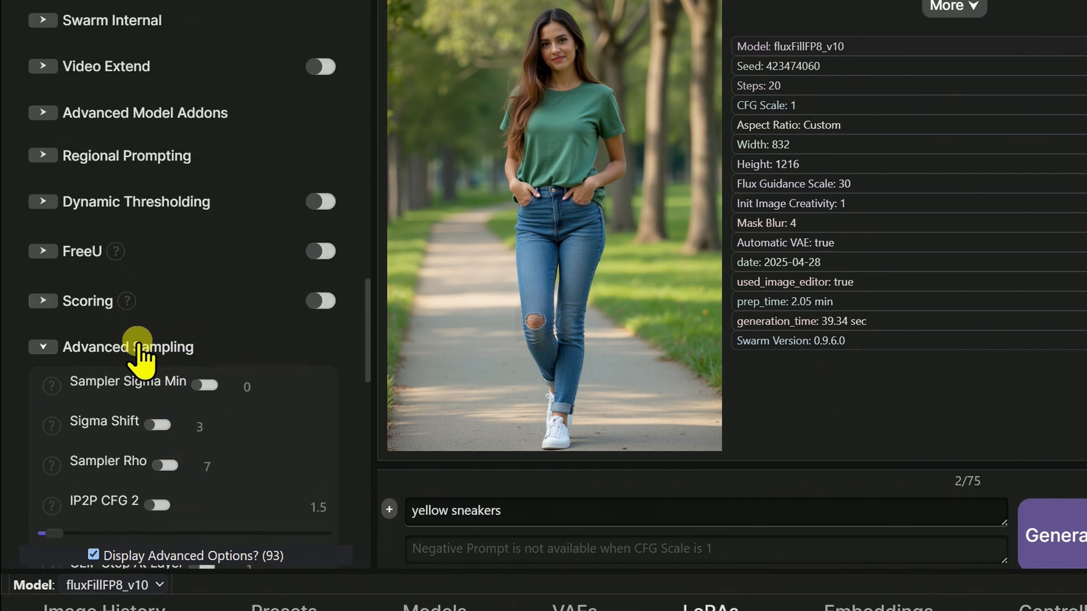
{"action": "left_click", "coordinate": [139, 347]}
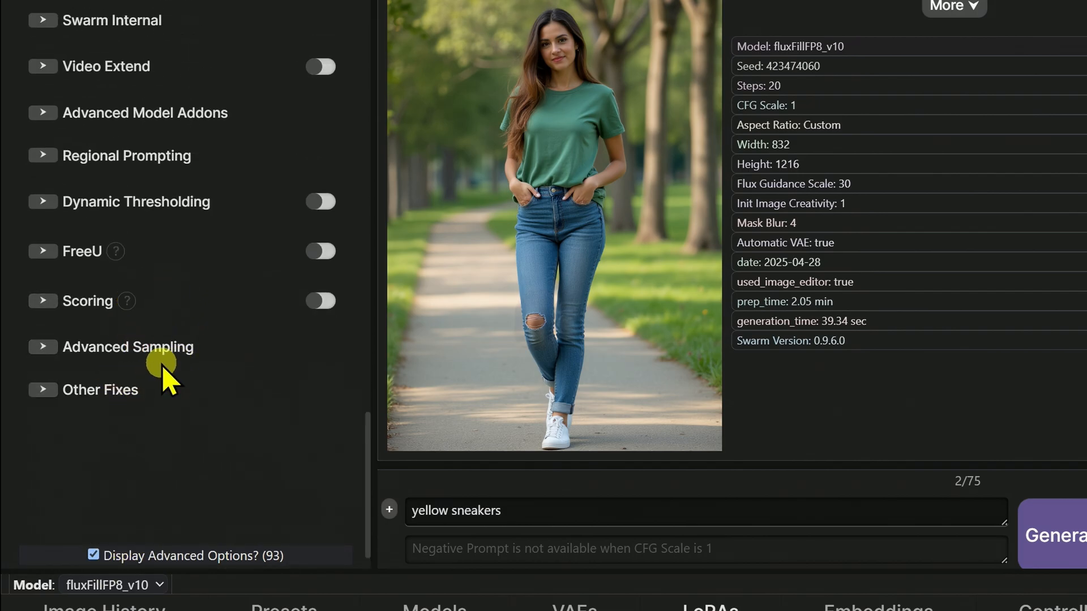
{"action": "left_click", "coordinate": [152, 346]}
{"action": "scroll", "coordinate": [210, 230], "scroll_direction": "down", "scroll_amount": 2}
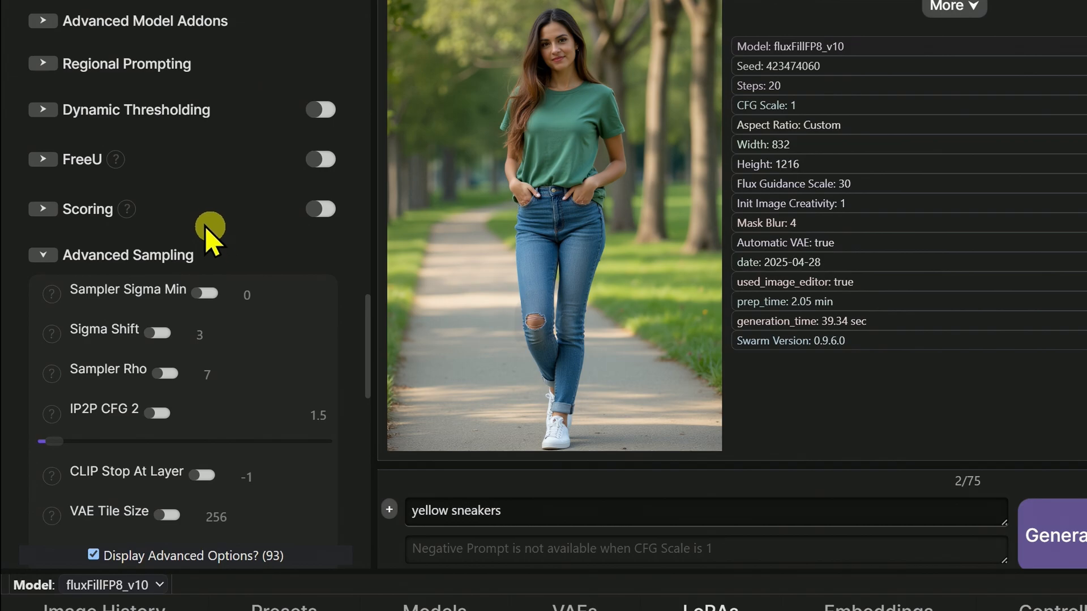
Read the help for Color Correction Behavior in Advanced Sampling and set that option to Linear.
{"action": "scroll", "coordinate": [185, 221], "scroll_direction": "down", "scroll_amount": 5}
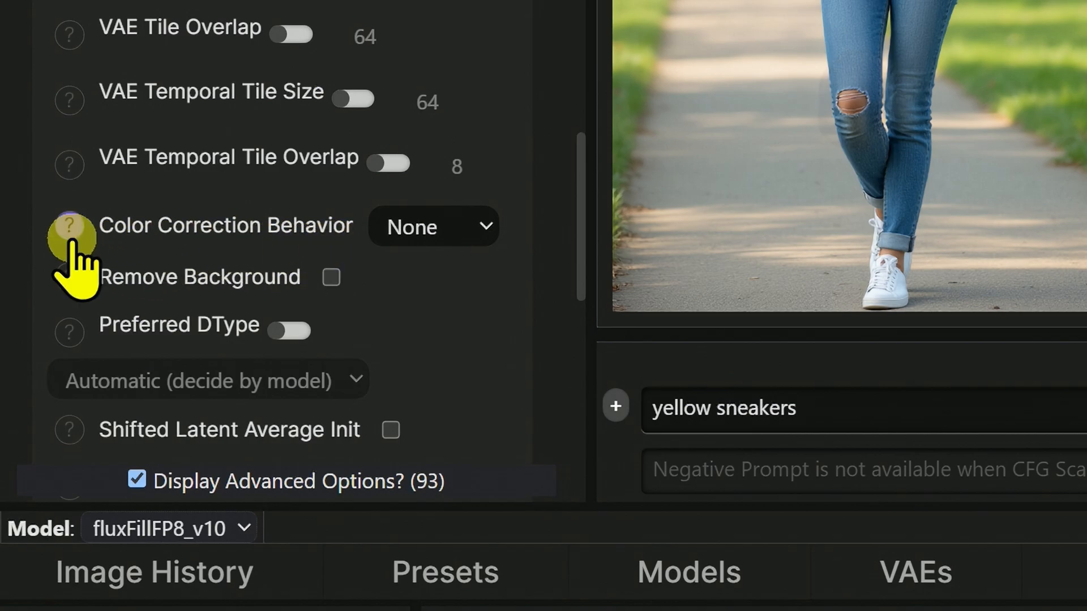
{"action": "left_click", "coordinate": [70, 224]}
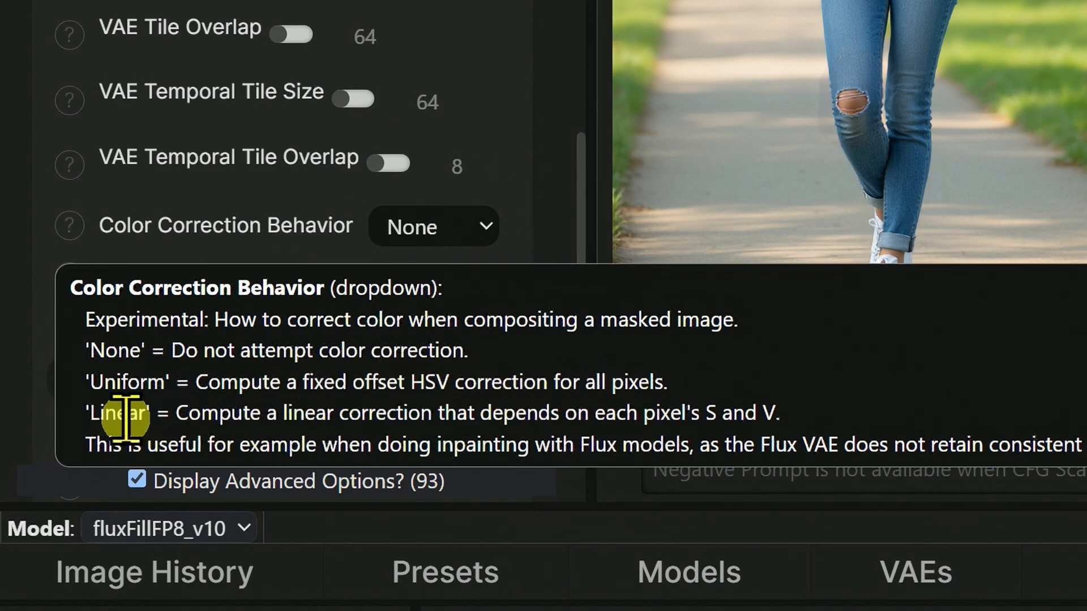
{"action": "left_click", "coordinate": [480, 225]}
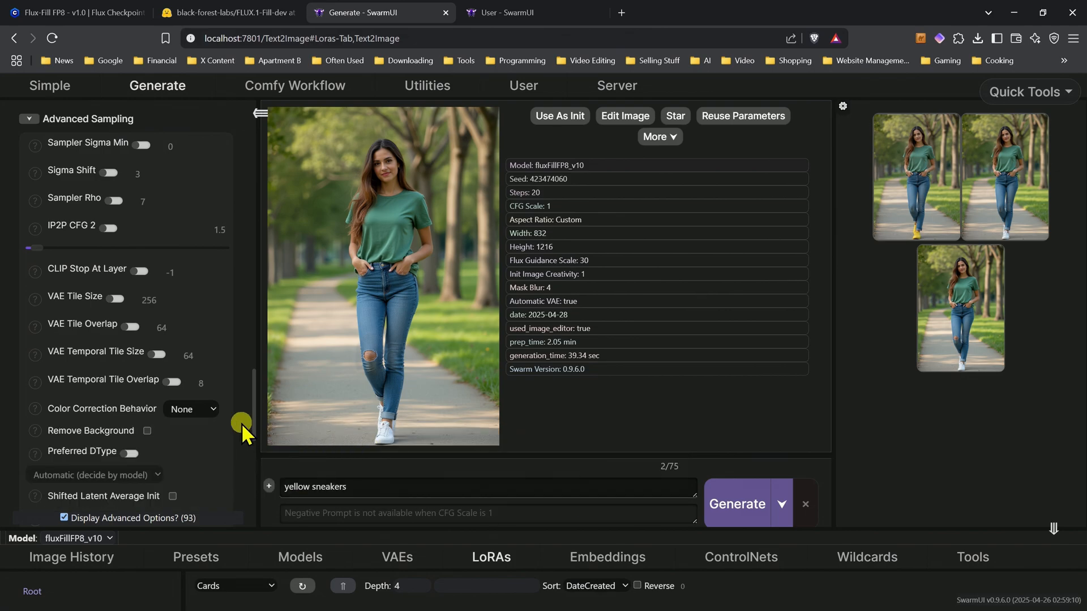
{"action": "left_click", "coordinate": [212, 411]}
{"action": "left_click", "coordinate": [198, 478]}
Replace the prompt "yellow sneakers" with "jeans".
{"action": "scroll", "coordinate": [226, 362], "scroll_direction": "up", "scroll_amount": 1}
{"action": "scroll", "coordinate": [223, 361], "scroll_direction": "down", "scroll_amount": 1}
{"action": "scroll", "coordinate": [80, 329], "scroll_direction": "up", "scroll_amount": 1}
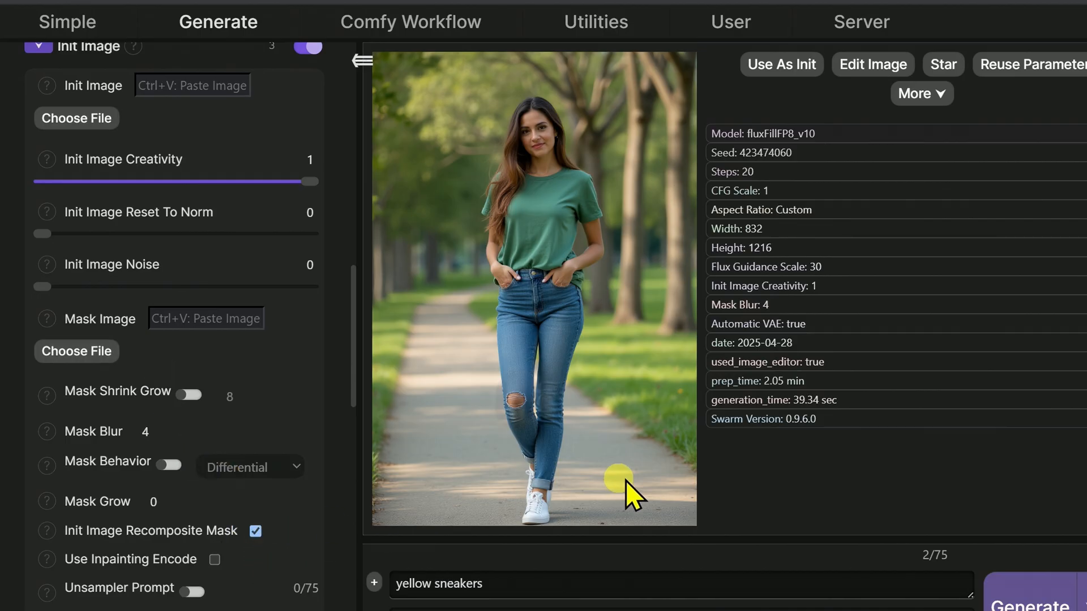
{"action": "left_click_drag", "start_coordinate": [496, 584], "coordinate": [369, 574]}
{"action": "type", "text": "j"}
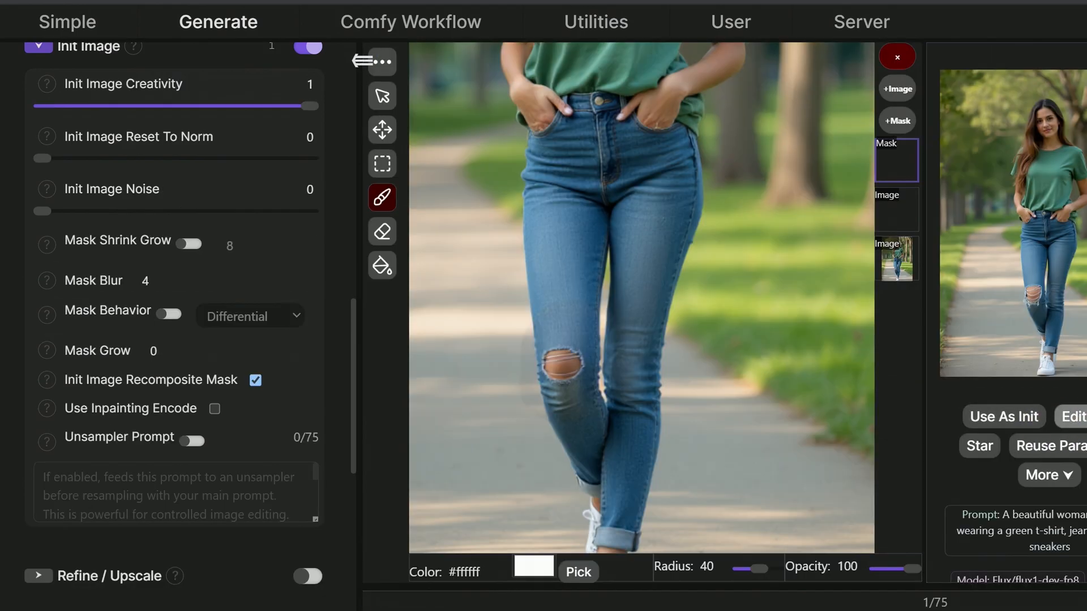
Load the original ripped-jeans image into the image editor and paint a mask over the torn knee with the radius 40 brush.
{"action": "left_click", "coordinate": [1076, 417]}
{"action": "scroll", "coordinate": [572, 417], "scroll_direction": "up", "scroll_amount": 7}
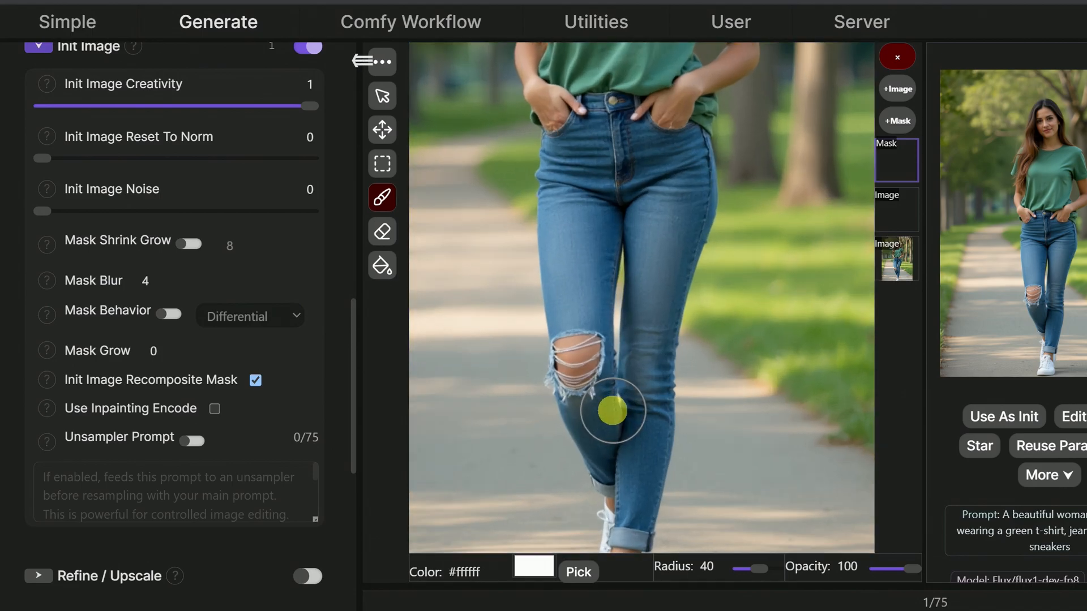
{"action": "scroll", "coordinate": [583, 412], "scroll_direction": "up", "scroll_amount": 3}
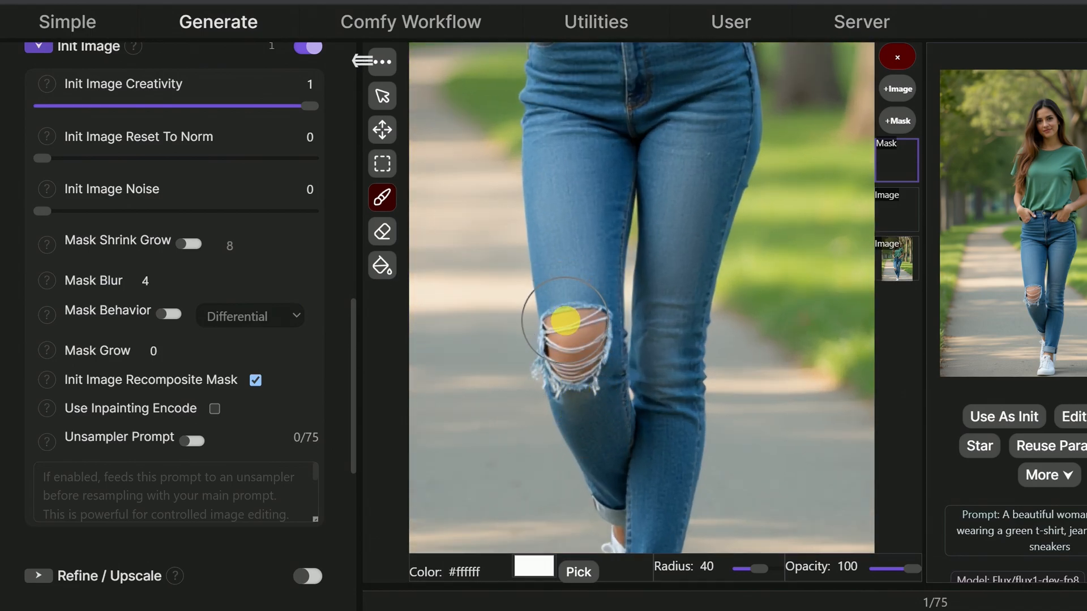
{"action": "left_click_drag", "start_coordinate": [565, 321], "coordinate": [569, 391]}
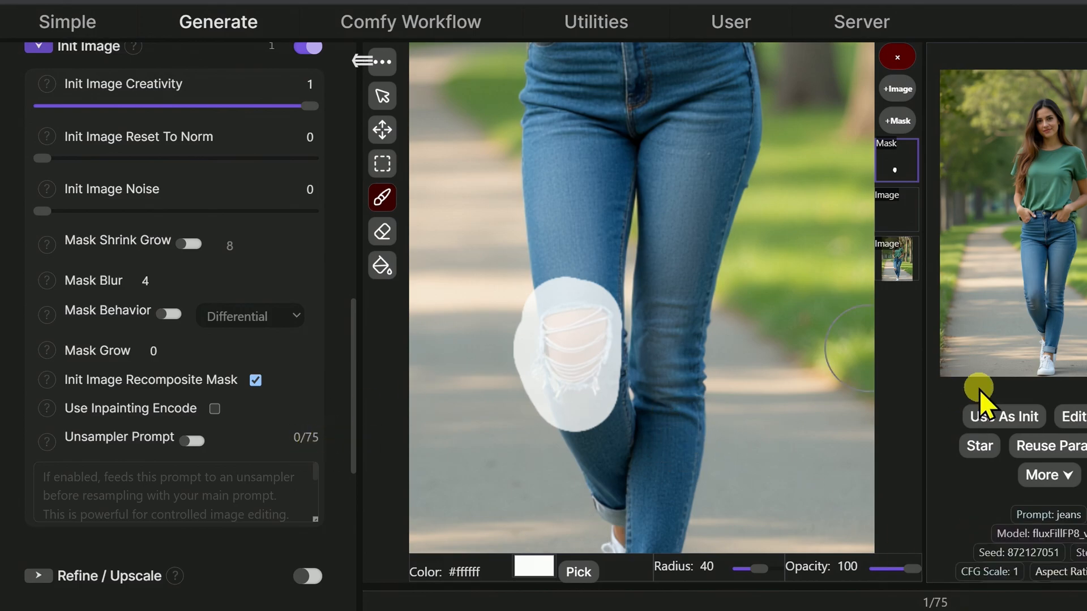
Examine the repaired knee and its blending in the newly generated image at full view and enlarged.
{"action": "left_click", "coordinate": [997, 272]}
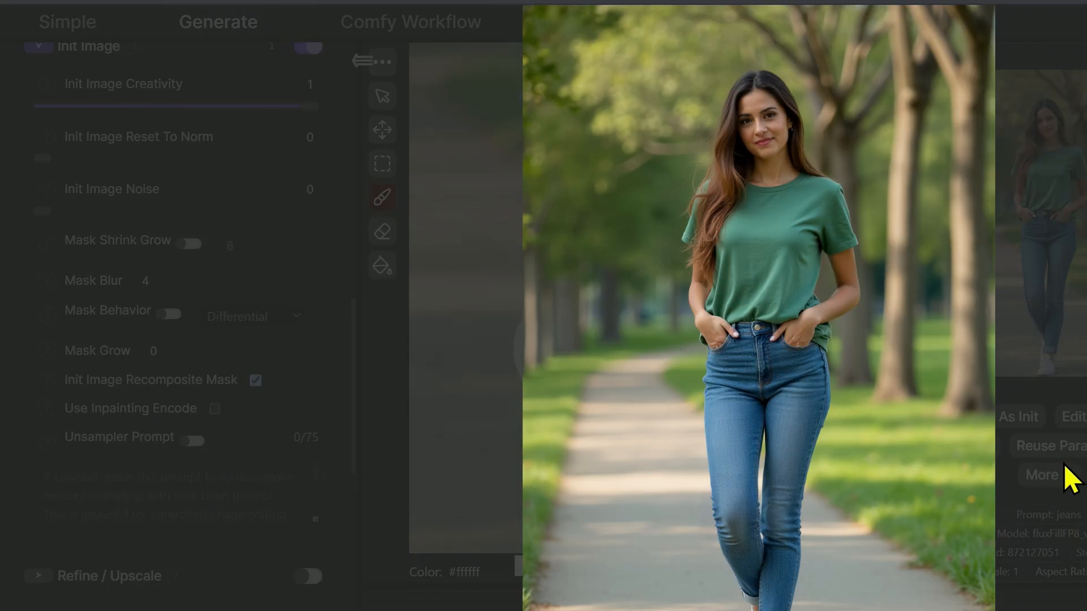
{"action": "scroll", "coordinate": [804, 518], "scroll_direction": "up", "scroll_amount": 1}
{"action": "scroll", "coordinate": [745, 540], "scroll_direction": "up", "scroll_amount": 1}
{"action": "scroll", "coordinate": [694, 560], "scroll_direction": "up", "scroll_amount": 1}
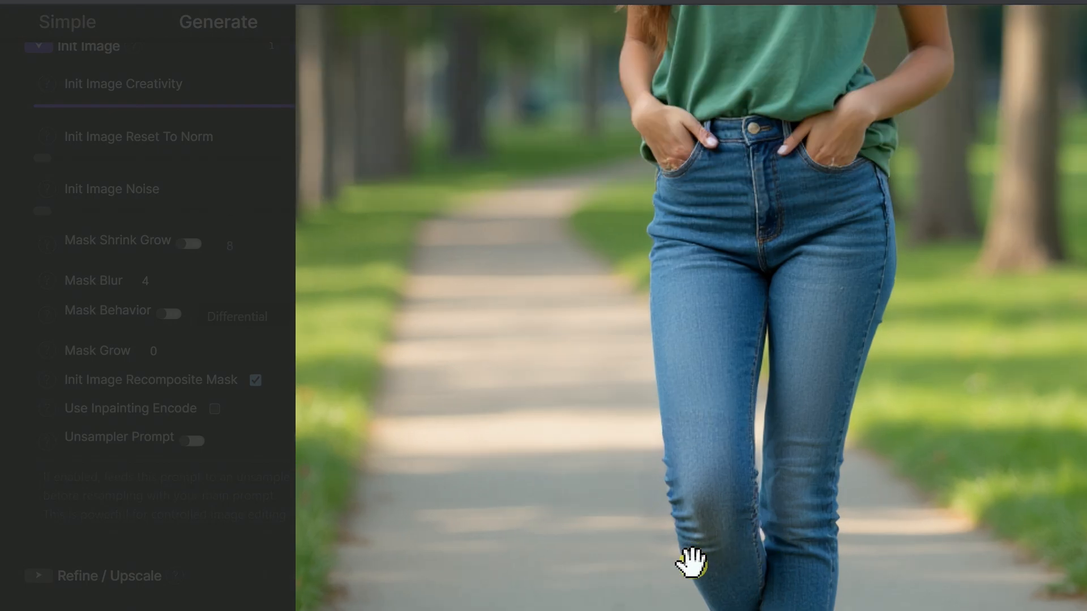
{"action": "scroll", "coordinate": [688, 568], "scroll_direction": "up", "scroll_amount": 4}
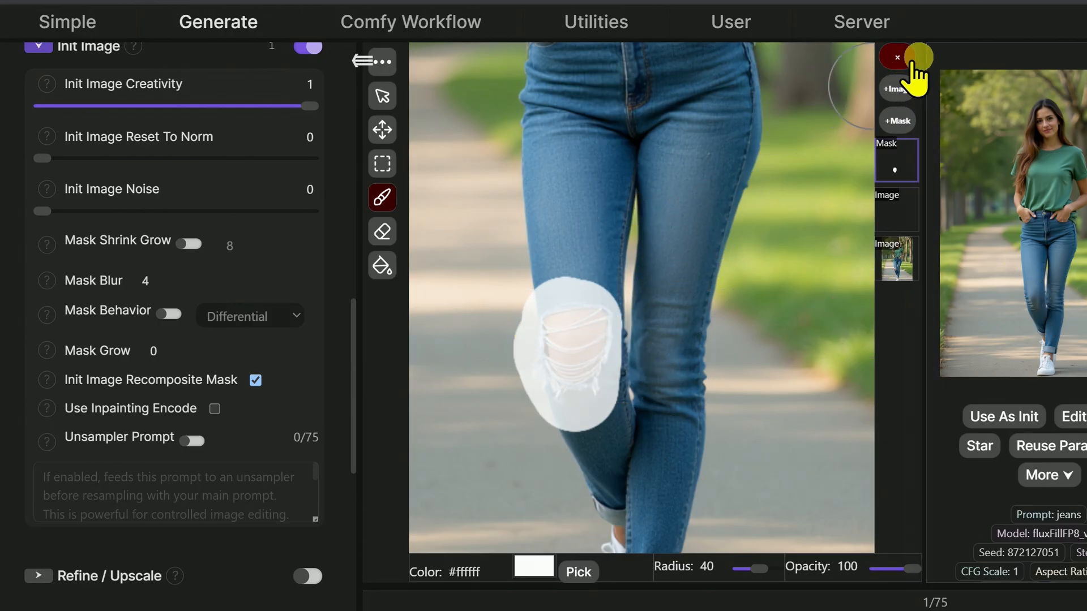
Load the repaired-jeans image into the image editor and paint a mask over both white sneakers with the radius 40 brush.
{"action": "left_click", "coordinate": [899, 59]}
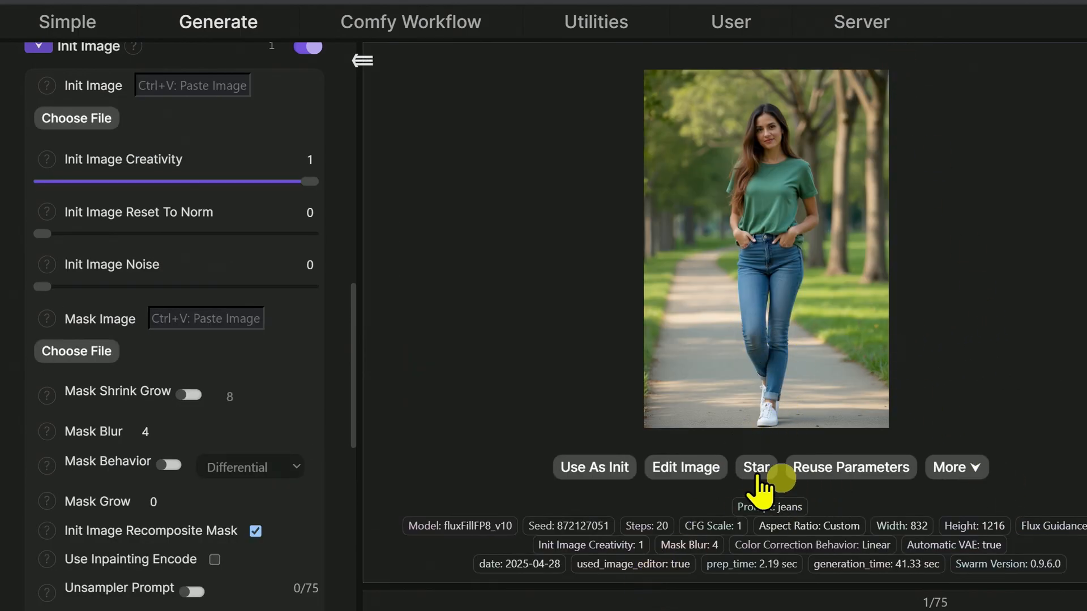
{"action": "left_click", "coordinate": [691, 473]}
{"action": "scroll", "coordinate": [663, 360], "scroll_direction": "down", "scroll_amount": 2}
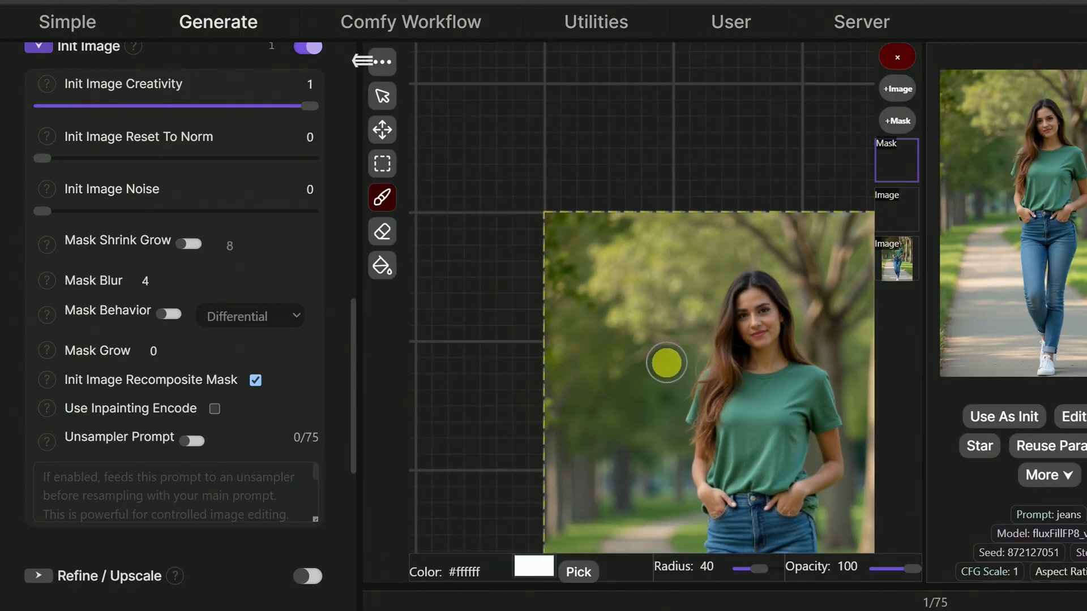
{"action": "scroll", "coordinate": [667, 362], "scroll_direction": "down", "scroll_amount": 1}
{"action": "left_click", "coordinate": [382, 96]}
{"action": "mouse_move", "coordinate": [787, 439]}
{"action": "left_mouse_down"}
{"action": "mouse_move", "coordinate": [678, 270]}
{"action": "mouse_move", "coordinate": [668, 194]}
{"action": "left_mouse_up"}
{"action": "scroll", "coordinate": [625, 498], "scroll_direction": "up", "scroll_amount": 4}
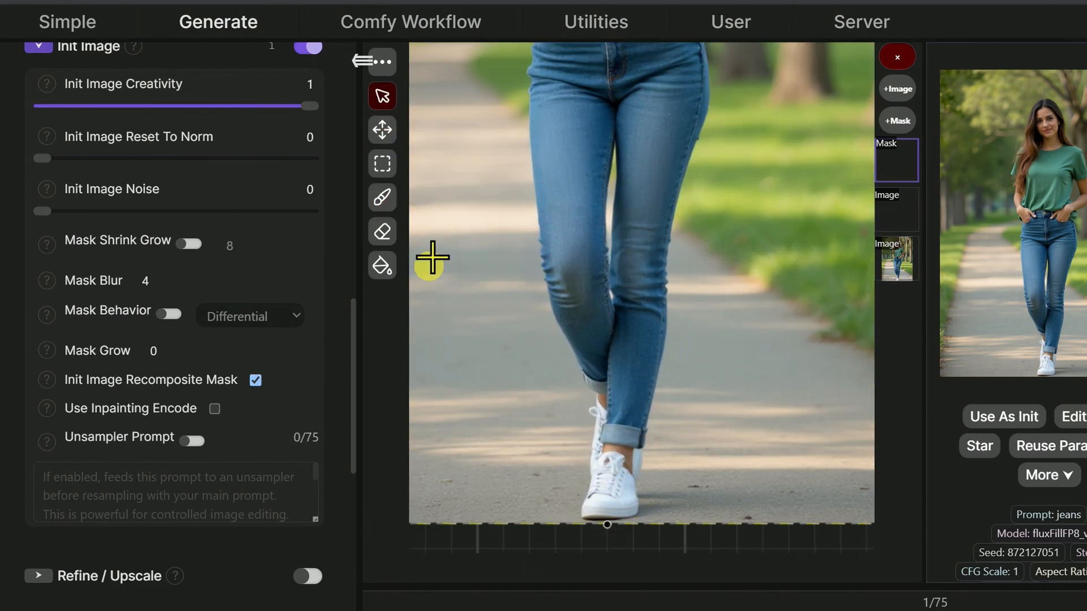
{"action": "left_click", "coordinate": [383, 197]}
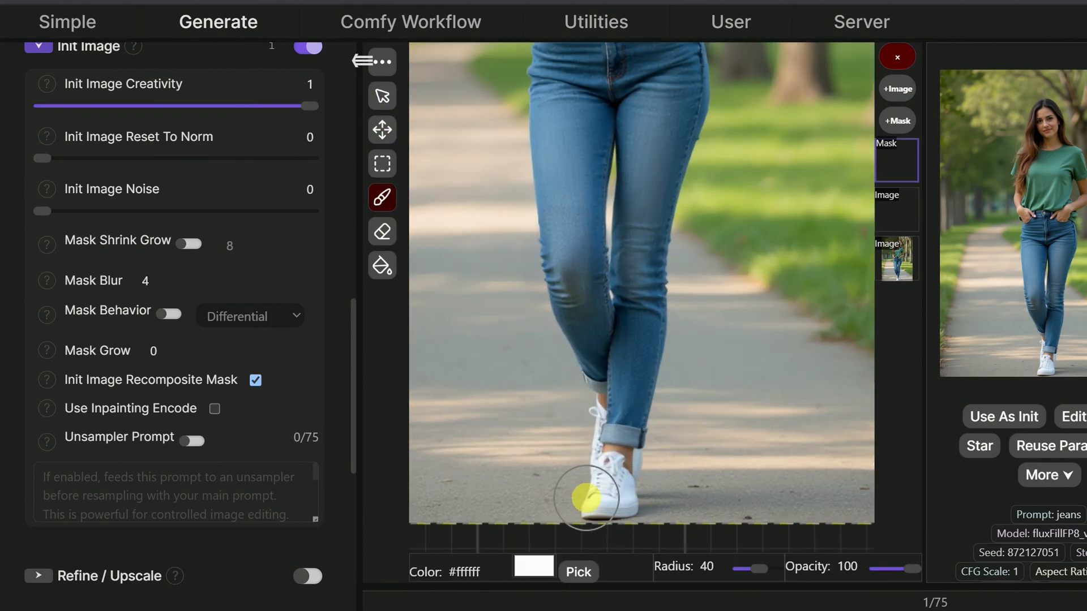
{"action": "mouse_move", "coordinate": [600, 493]}
{"action": "left_mouse_down"}
{"action": "mouse_move", "coordinate": [622, 497]}
{"action": "mouse_move", "coordinate": [610, 419]}
{"action": "mouse_move", "coordinate": [648, 508]}
{"action": "mouse_move", "coordinate": [622, 424]}
{"action": "mouse_move", "coordinate": [613, 434]}
{"action": "mouse_move", "coordinate": [607, 412]}
{"action": "mouse_move", "coordinate": [617, 520]}
{"action": "mouse_move", "coordinate": [587, 447]}
{"action": "mouse_move", "coordinate": [600, 491]}
{"action": "mouse_move", "coordinate": [602, 457]}
{"action": "left_mouse_up"}
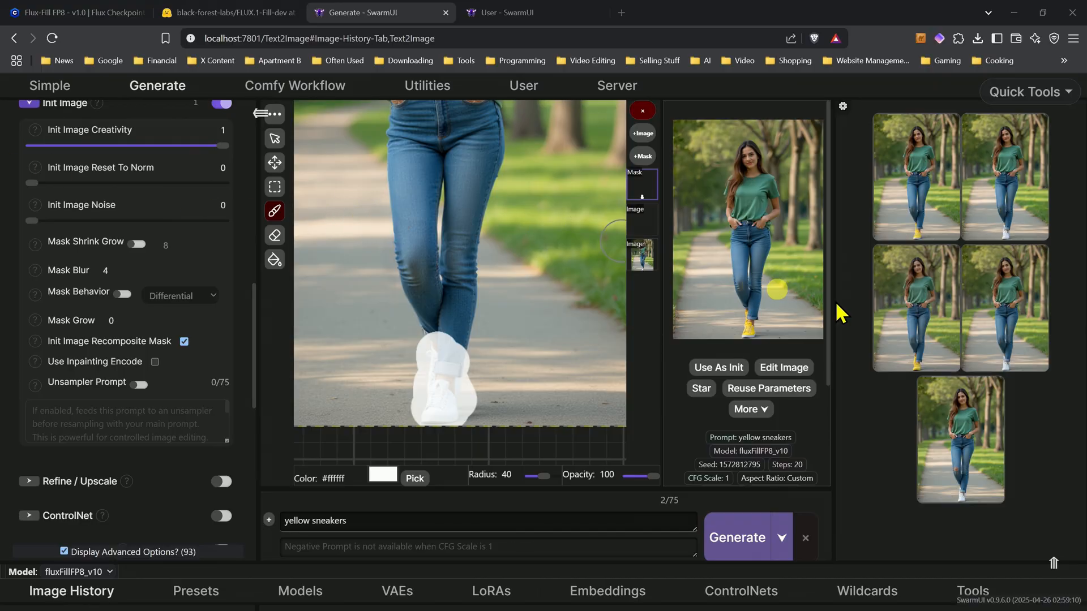
Examine the yellow sneakers and their blending in the newly generated image at full view and enlarged.
{"action": "left_click", "coordinate": [927, 204]}
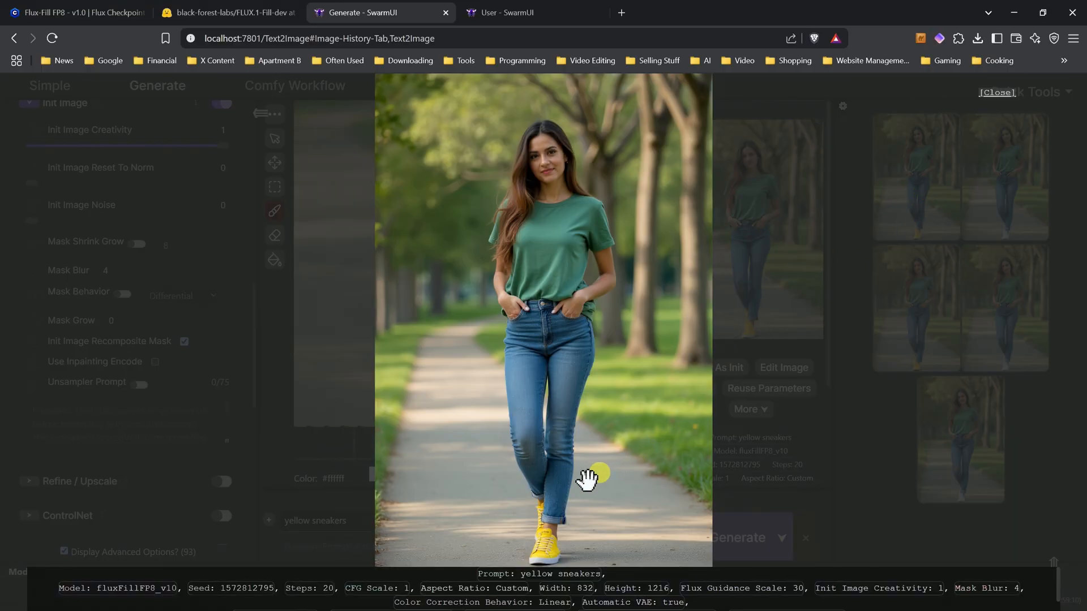
{"action": "scroll", "coordinate": [556, 538], "scroll_direction": "up", "scroll_amount": 5}
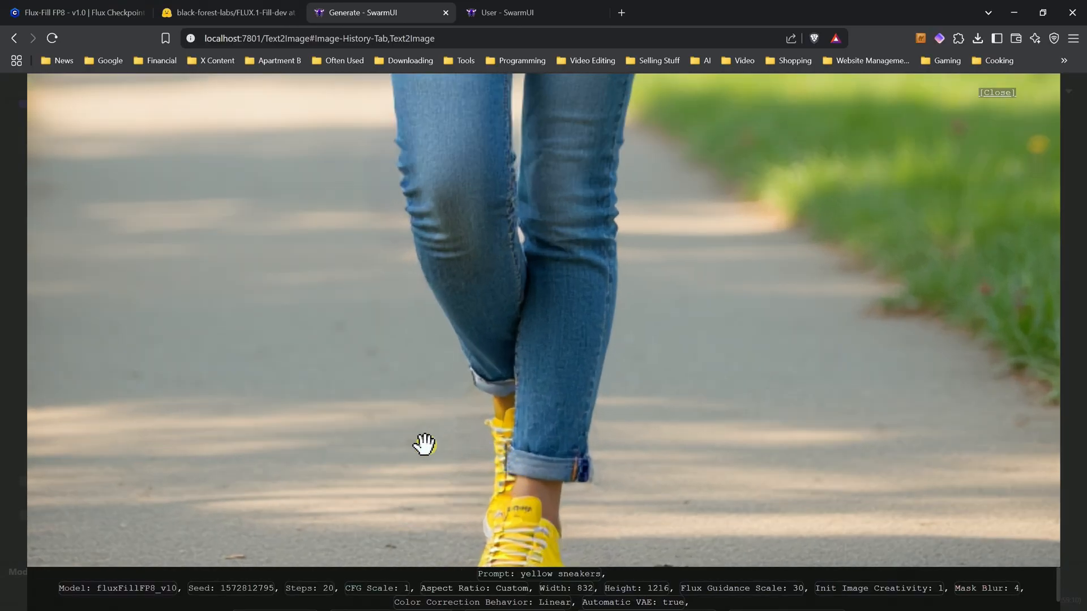
{"action": "scroll", "coordinate": [422, 447], "scroll_direction": "down", "scroll_amount": 3}
{"action": "scroll", "coordinate": [451, 539], "scroll_direction": "up", "scroll_amount": 1}
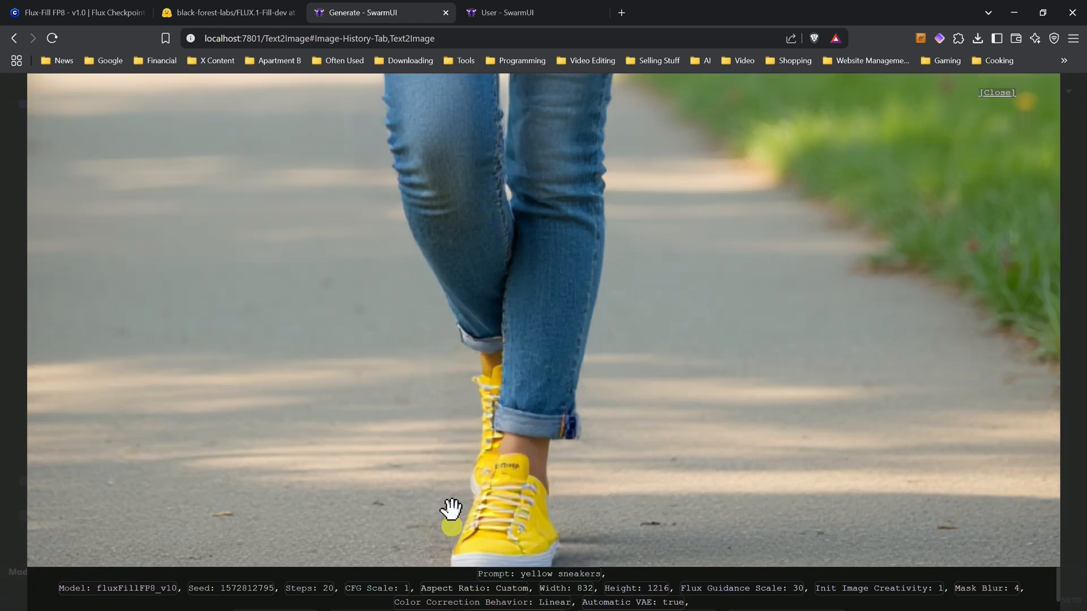
{"action": "scroll", "coordinate": [430, 491], "scroll_direction": "down", "scroll_amount": 2}
{"action": "scroll", "coordinate": [490, 326], "scroll_direction": "down", "scroll_amount": 3}
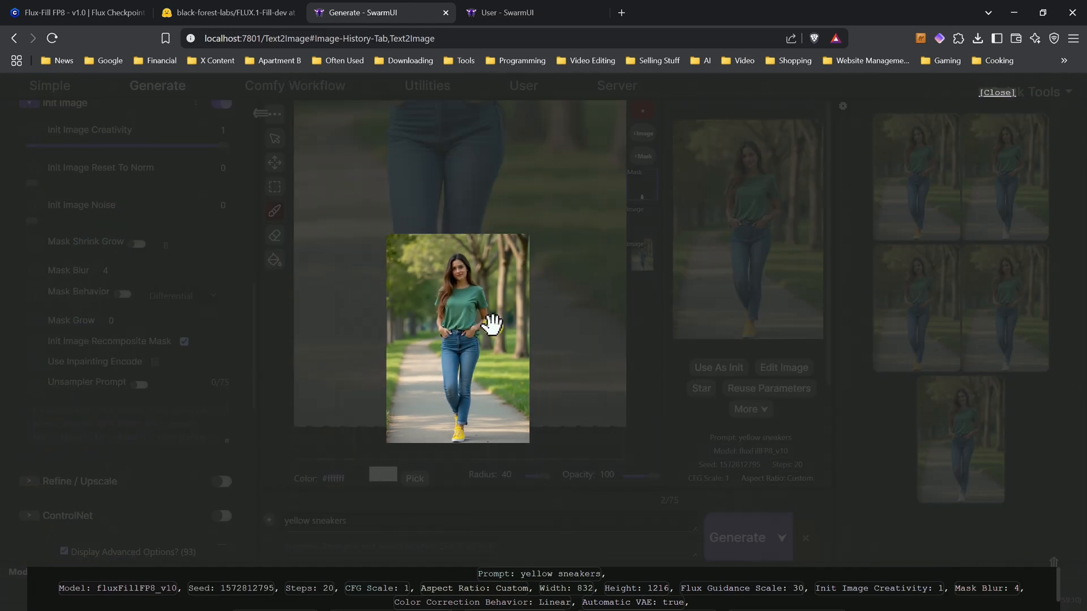
{"action": "left_click", "coordinate": [492, 309]}
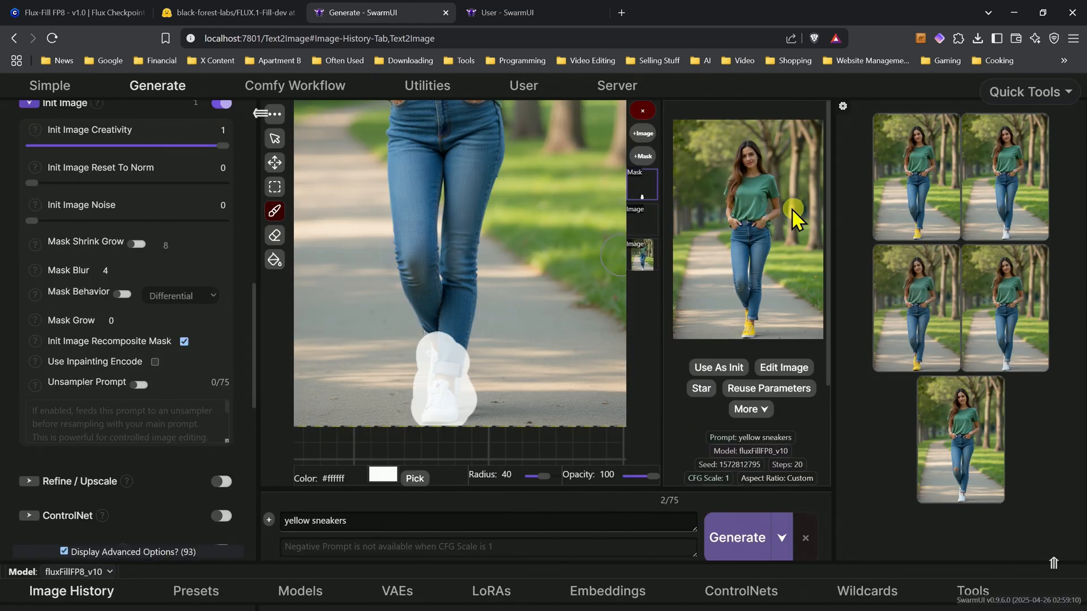
Close the image editor and compare the T-shirt colors, enlarged, between the yellow sneakers image and the neighbouring generated images.
{"action": "left_click", "coordinate": [645, 111]}
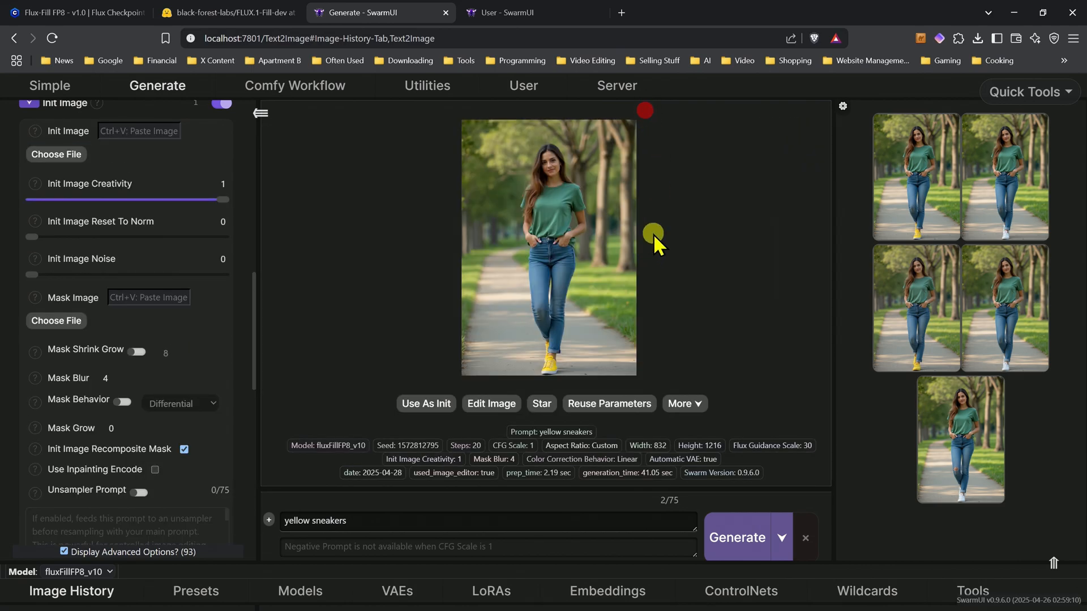
{"action": "left_click", "coordinate": [555, 257]}
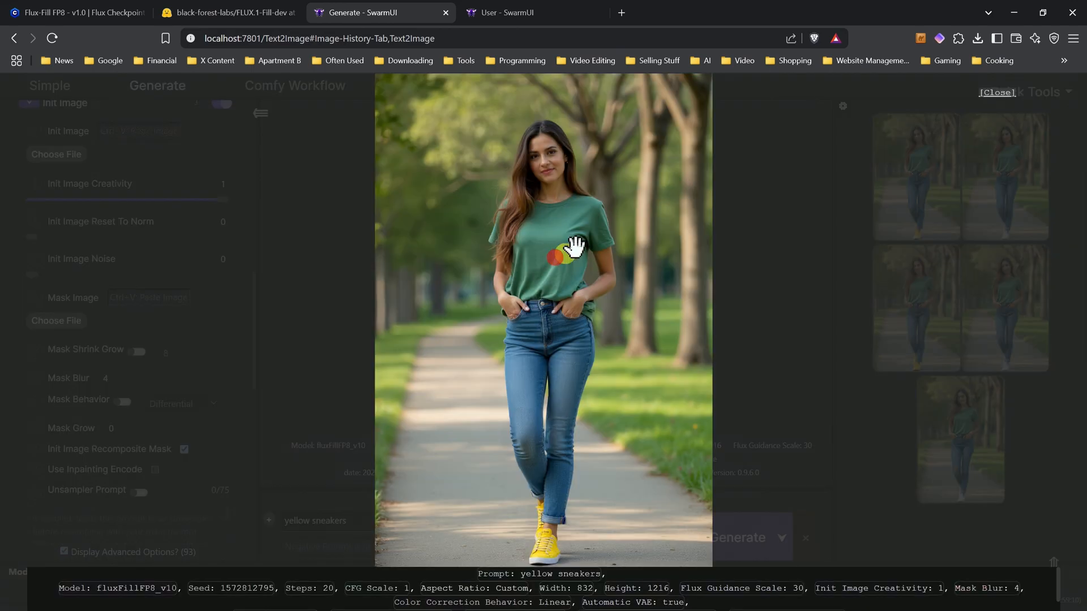
{"action": "scroll", "coordinate": [582, 252], "scroll_direction": "up", "scroll_amount": 8}
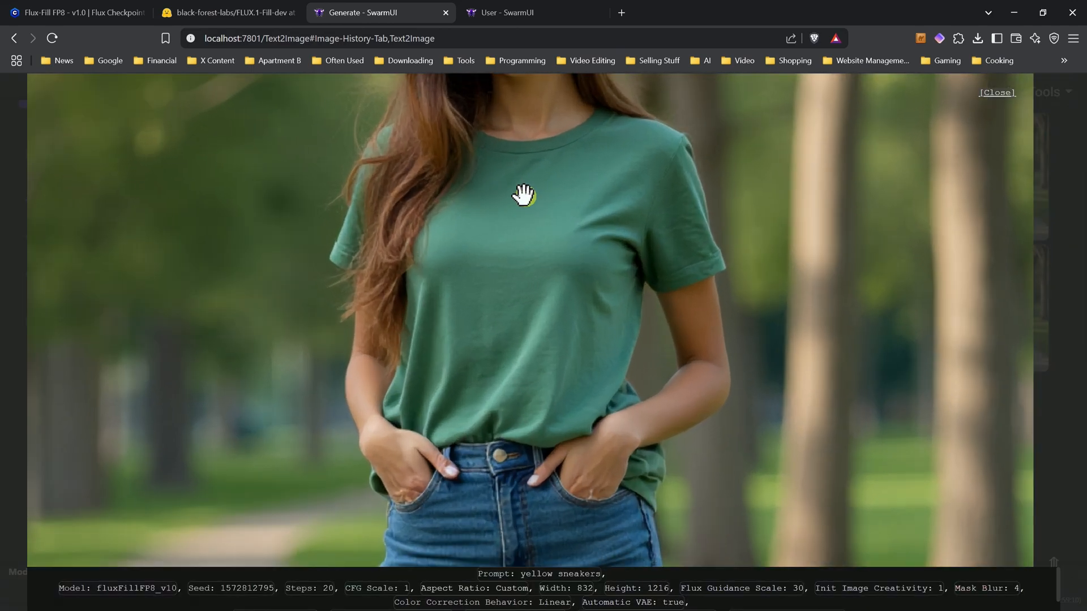
{"action": "key", "text": "Right"}
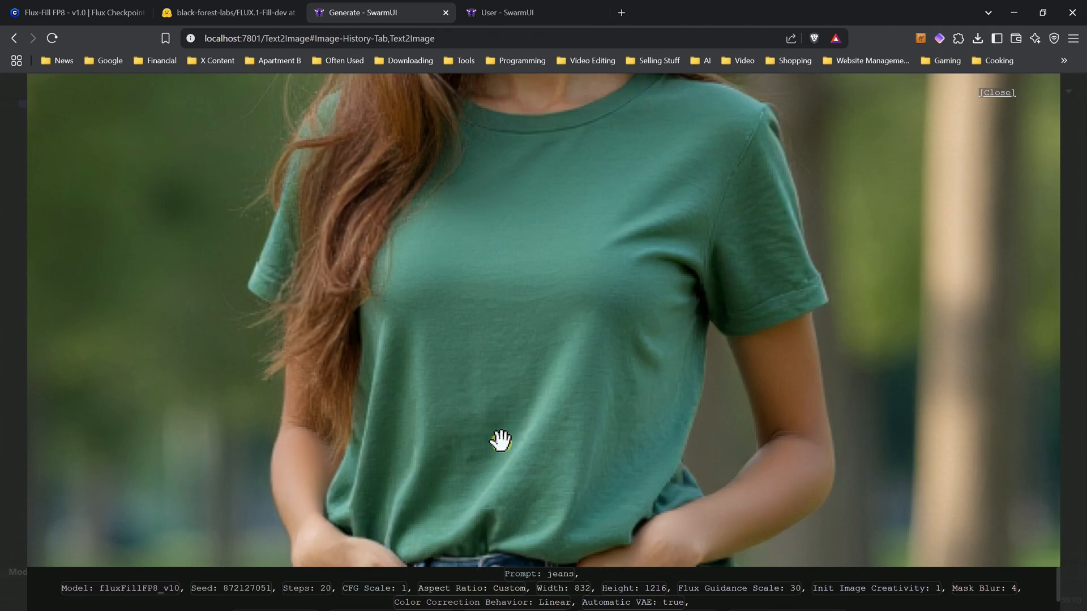
{"action": "key", "text": "Left"}
{"action": "key", "text": "Right"}
{"action": "key", "text": "Left"}
{"action": "key", "text": "Right"}
{"action": "key", "text": "Left"}
{"action": "key", "text": "Right"}
{"action": "key", "text": "Left"}
{"action": "key", "text": "Left"}
{"action": "key", "text": "Right"}
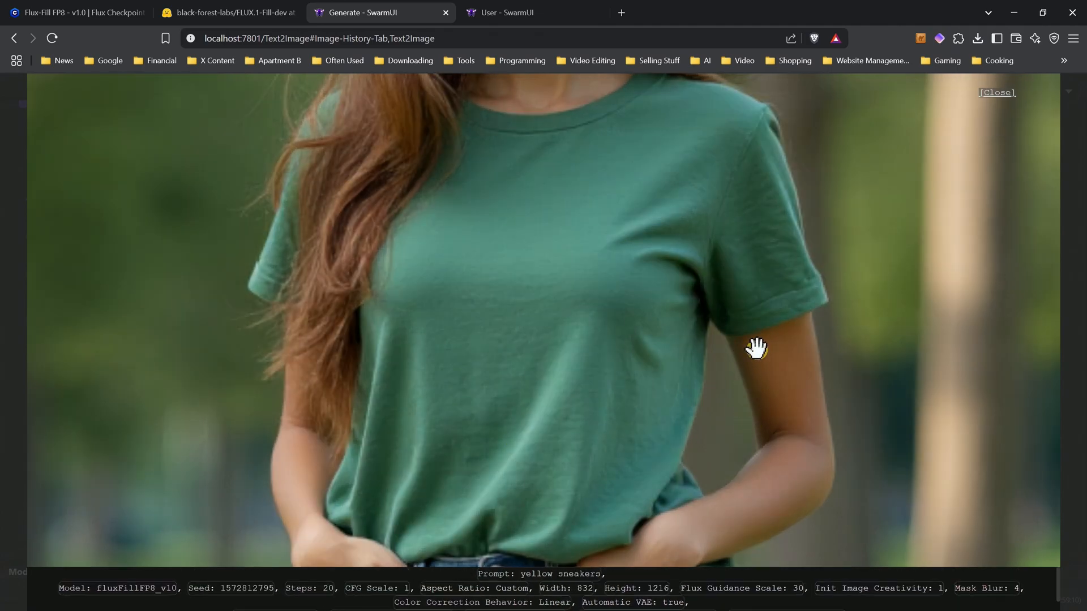
{"action": "key", "text": "Right"}
{"action": "key", "text": "Left"}
{"action": "key", "text": "Right"}
{"action": "key", "text": "Right"}
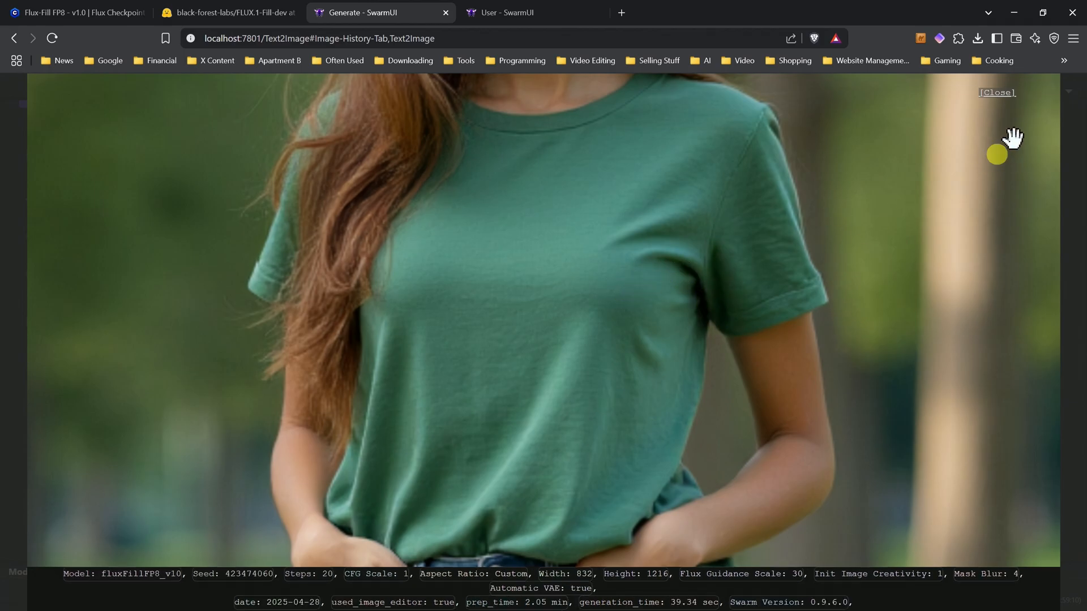
{"action": "left_click", "coordinate": [995, 93]}
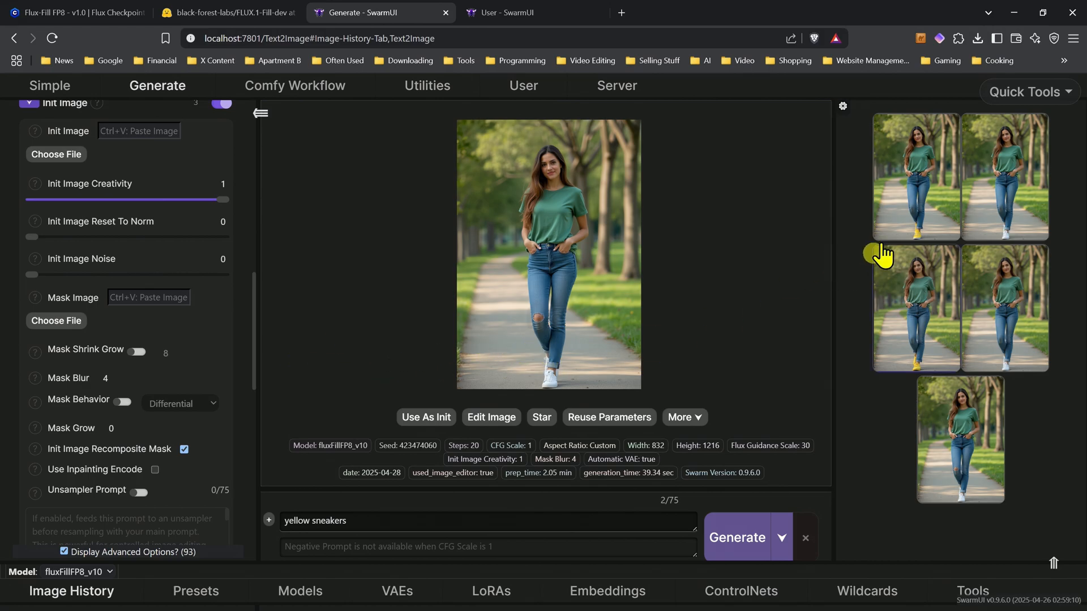
Select the latest yellow sneakers image and review the Color Correction Behavior setting in Advanced Sampling.
{"action": "left_click", "coordinate": [907, 179]}
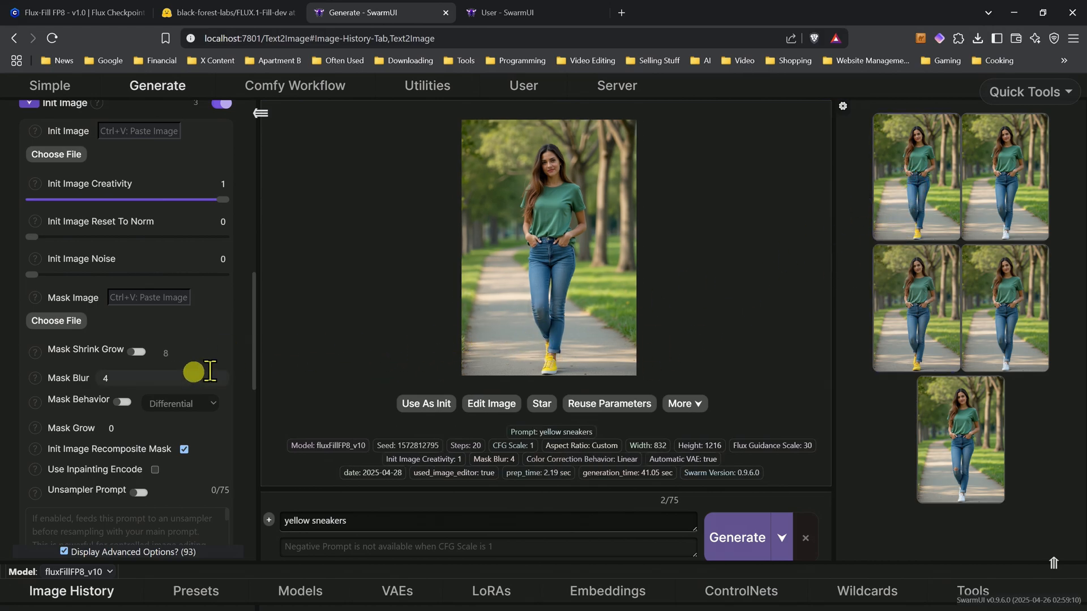
{"action": "left_click_drag", "start_coordinate": [254, 317], "coordinate": [249, 499]}
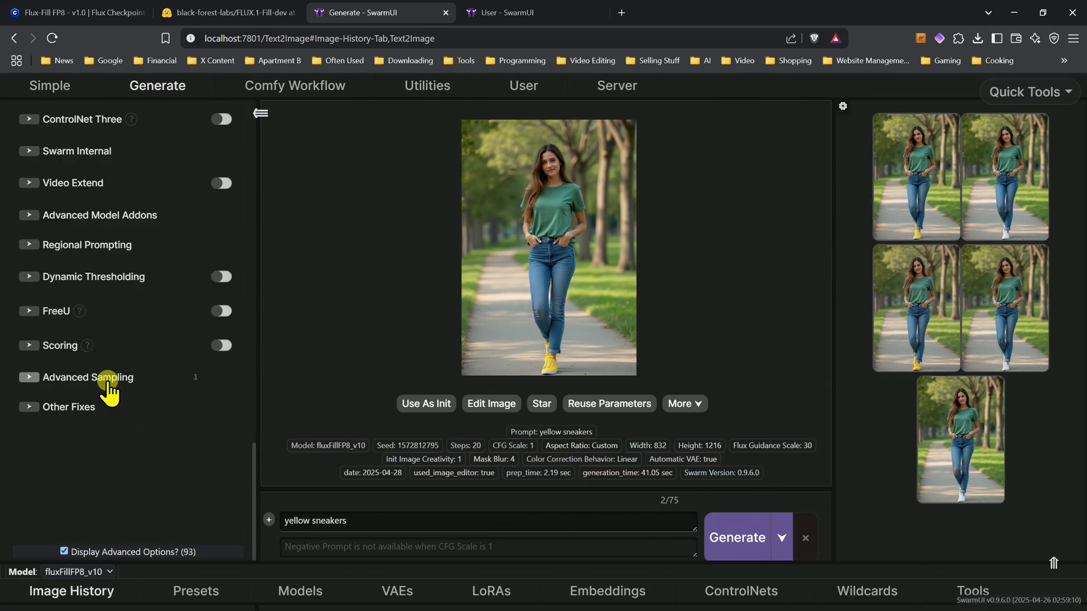
{"action": "left_click", "coordinate": [111, 378]}
{"action": "scroll", "coordinate": [127, 470], "scroll_direction": "down", "scroll_amount": 3}
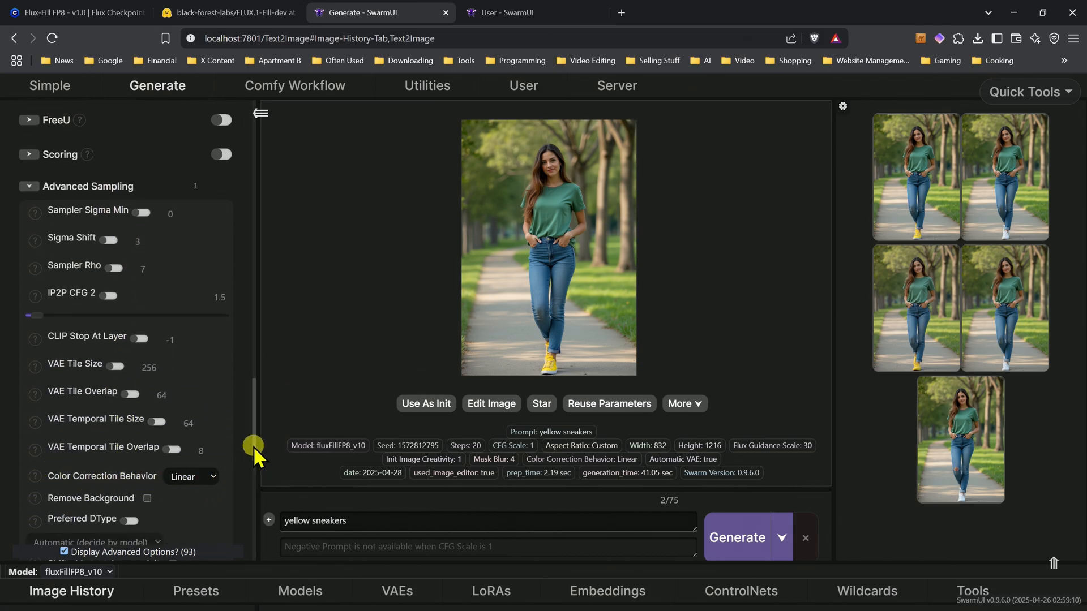
{"action": "left_click_drag", "start_coordinate": [253, 446], "coordinate": [262, 412]}
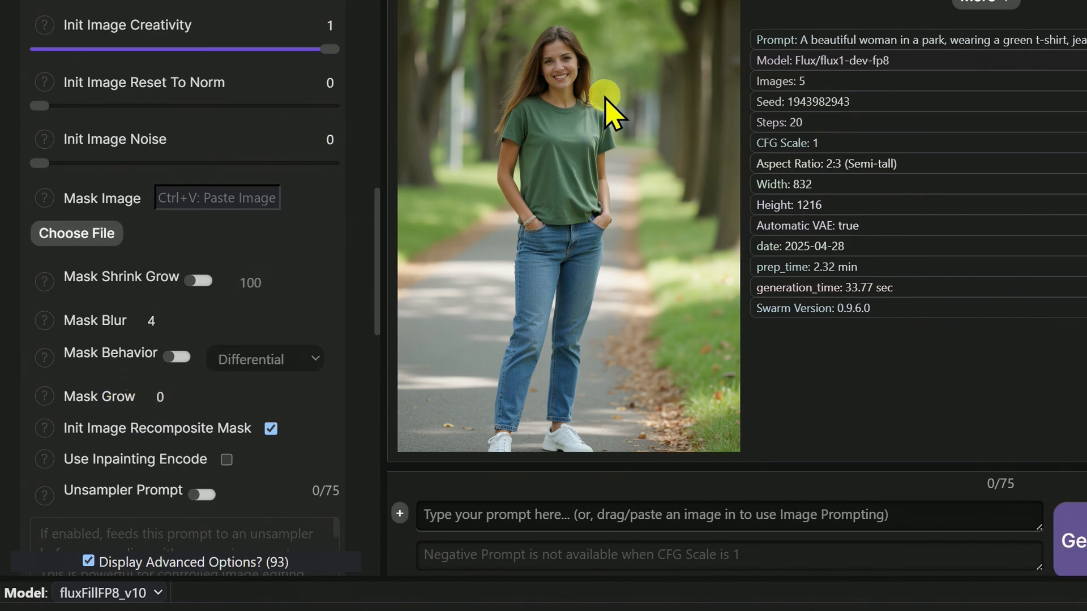
Open the full-length green T-shirt park image in the image editor and set the brush color to white (#ffffff).
{"action": "left_click", "coordinate": [953, 0]}
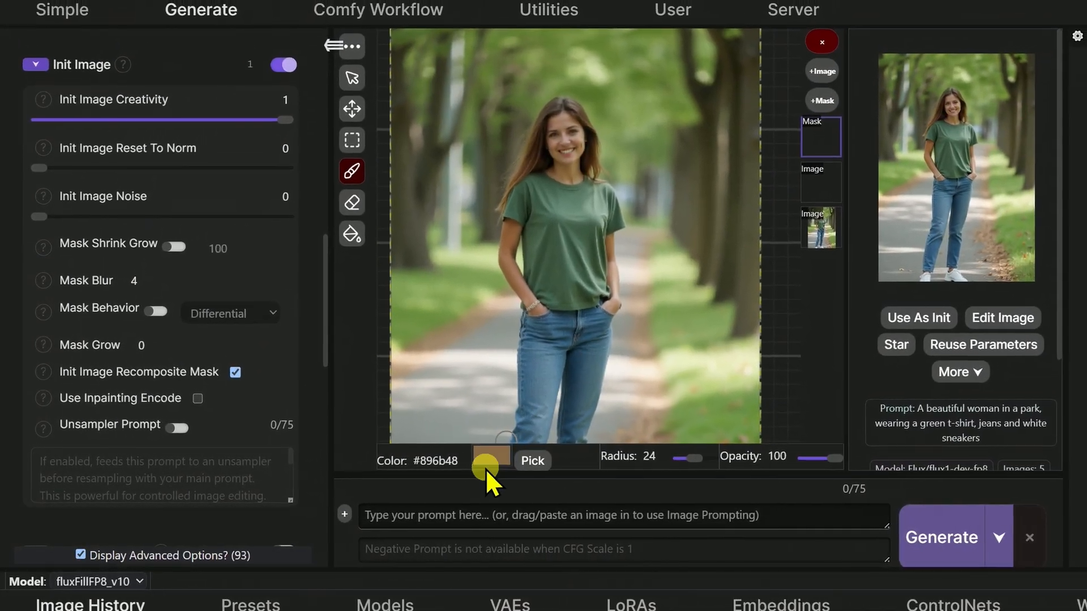
{"action": "left_click", "coordinate": [497, 456]}
{"action": "left_click", "coordinate": [508, 495]}
{"action": "left_click", "coordinate": [358, 413]}
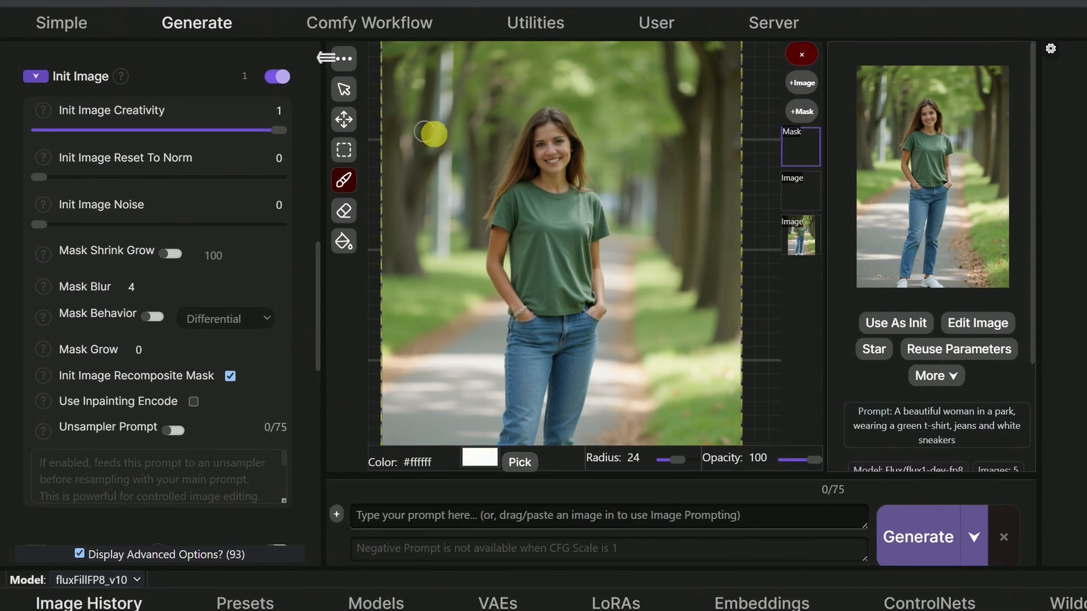
Run Auto Segment Image (SAM2) on the park image in the editor.
{"action": "scroll", "coordinate": [516, 341], "scroll_direction": "down", "scroll_amount": 5}
{"action": "scroll", "coordinate": [523, 406], "scroll_direction": "up", "scroll_amount": 4}
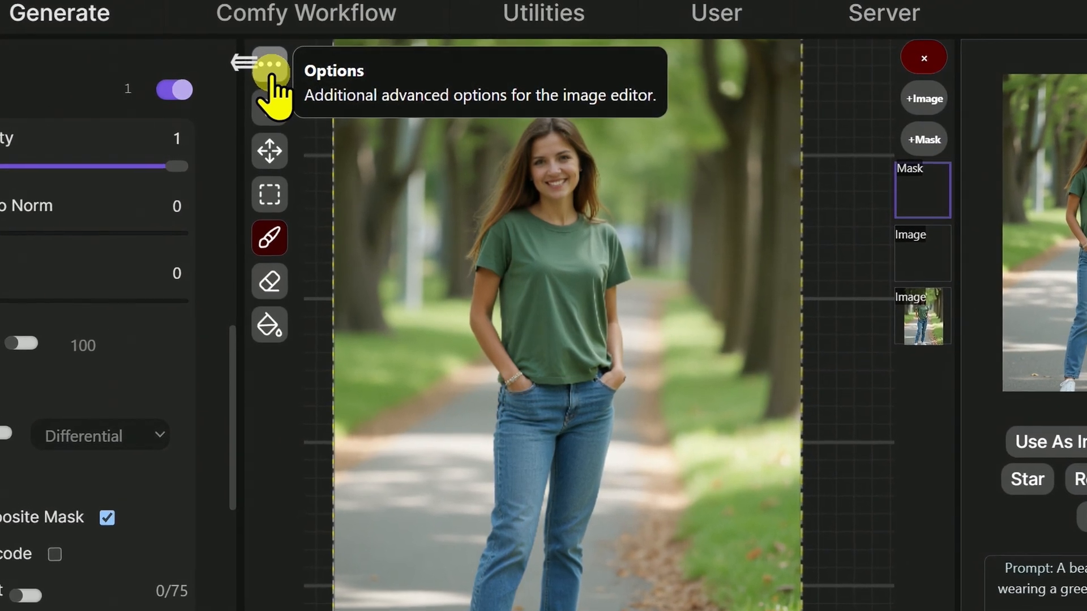
{"action": "left_click", "coordinate": [276, 67]}
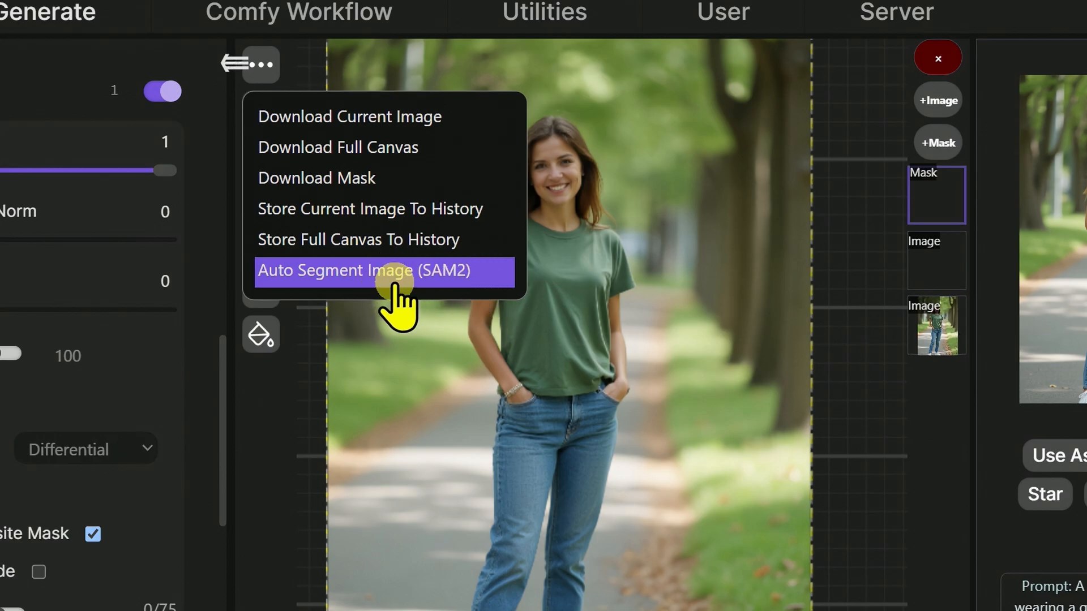
{"action": "left_click", "coordinate": [386, 270]}
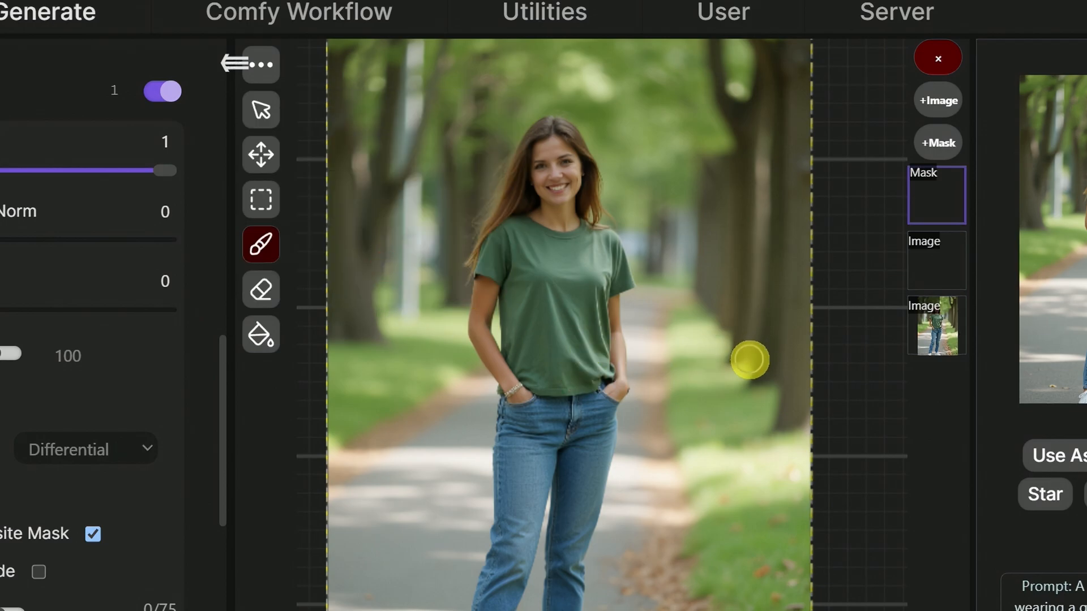
{"action": "scroll", "coordinate": [749, 361], "scroll_direction": "down", "scroll_amount": 5}
{"action": "scroll", "coordinate": [832, 543], "scroll_direction": "up", "scroll_amount": 1}
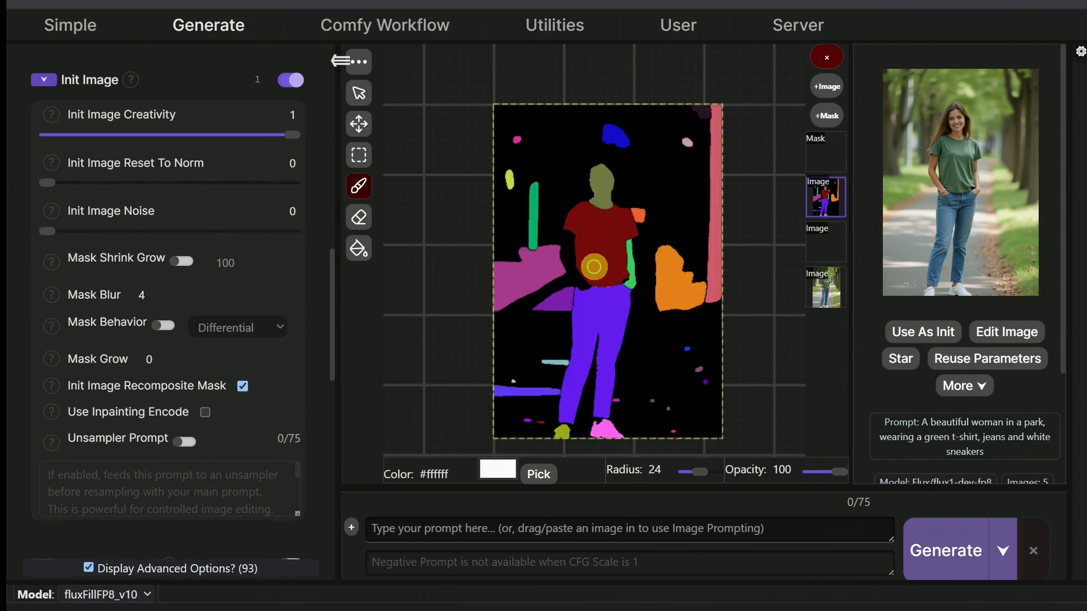
Examine the colored segments for the jeans, shirt and shoes in the segmentation layer.
{"action": "scroll", "coordinate": [633, 381], "scroll_direction": "up", "scroll_amount": 1}
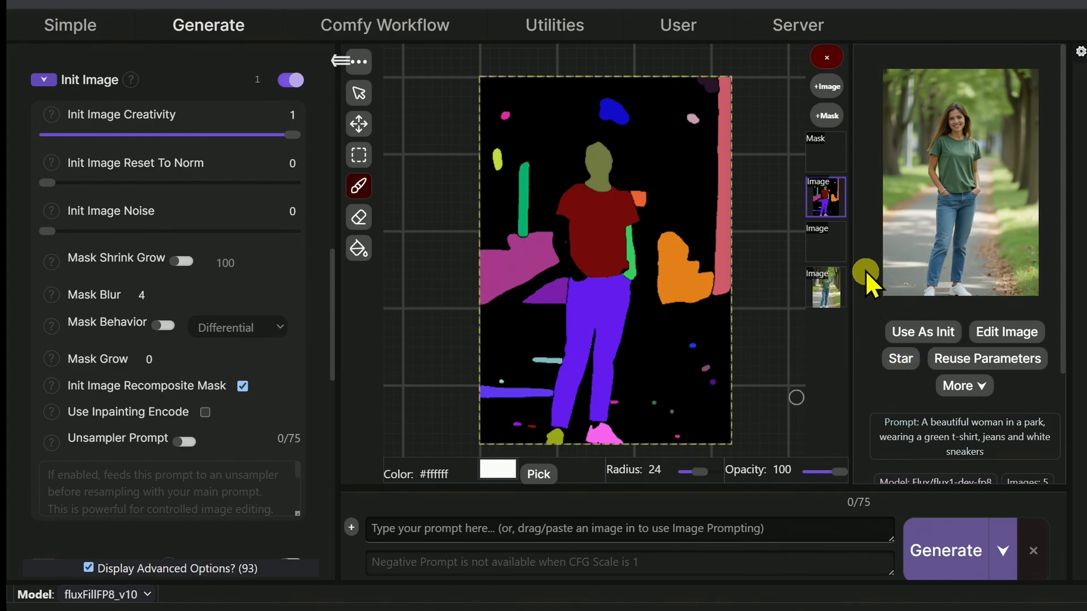
{"action": "scroll", "coordinate": [555, 283], "scroll_direction": "up", "scroll_amount": 2}
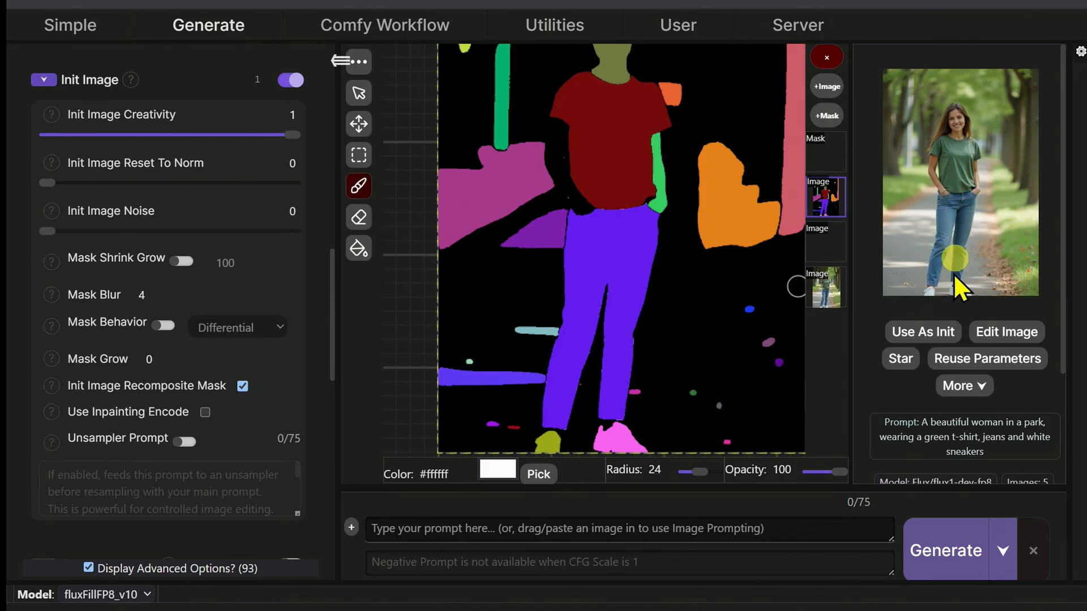
{"action": "scroll", "coordinate": [570, 334], "scroll_direction": "up", "scroll_amount": 4}
{"action": "scroll", "coordinate": [586, 331], "scroll_direction": "down", "scroll_amount": 6}
{"action": "scroll", "coordinate": [527, 424], "scroll_direction": "up", "scroll_amount": 3}
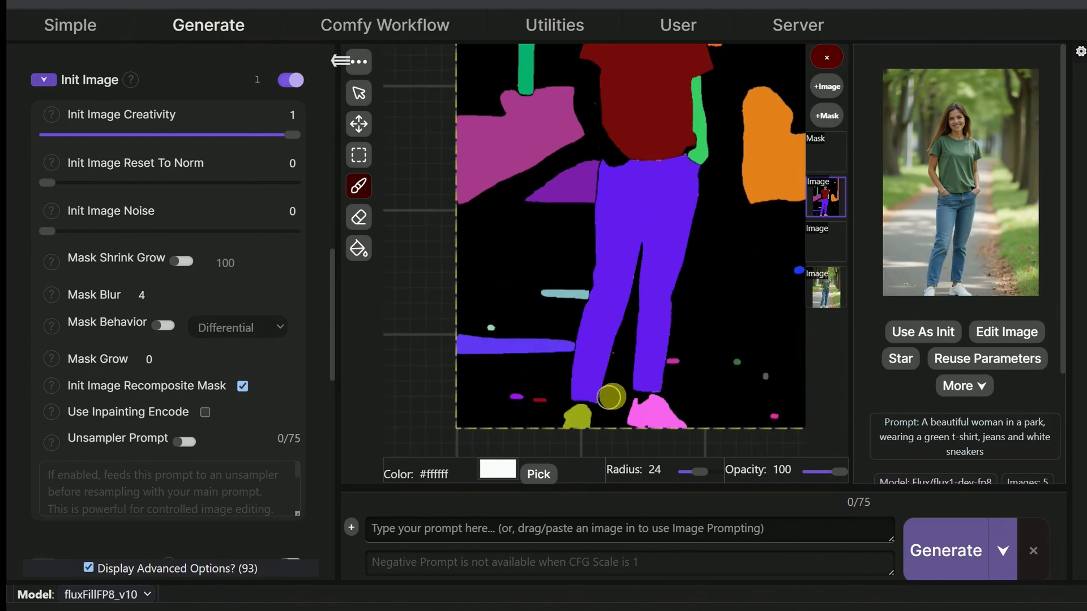
{"action": "scroll", "coordinate": [625, 392], "scroll_direction": "down", "scroll_amount": 3}
{"action": "scroll", "coordinate": [758, 306], "scroll_direction": "down", "scroll_amount": 2}
{"action": "scroll", "coordinate": [784, 283], "scroll_direction": "up", "scroll_amount": 2}
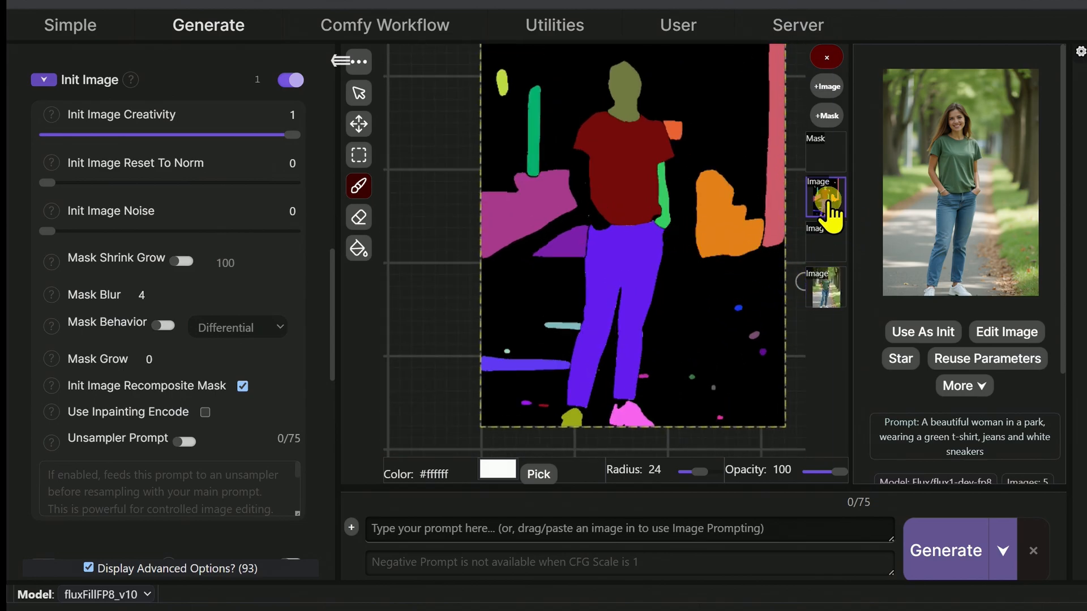
Fill the jeans area of the segmentation with white on the mask layer using the paint bucket.
{"action": "left_click", "coordinate": [359, 95]}
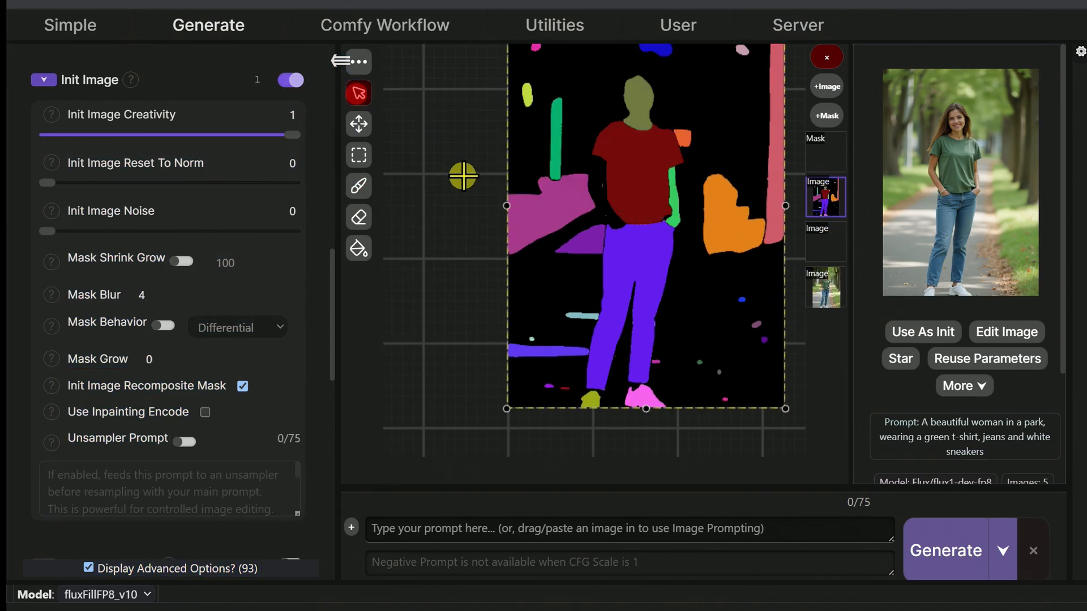
{"action": "scroll", "coordinate": [437, 213], "scroll_direction": "up", "scroll_amount": 2}
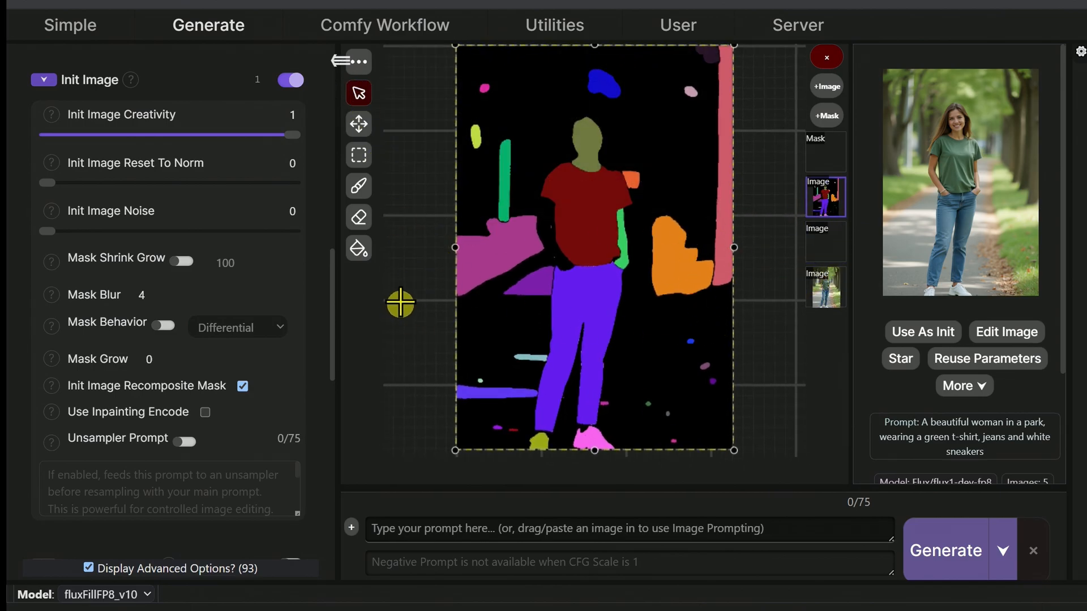
{"action": "left_click", "coordinate": [358, 248]}
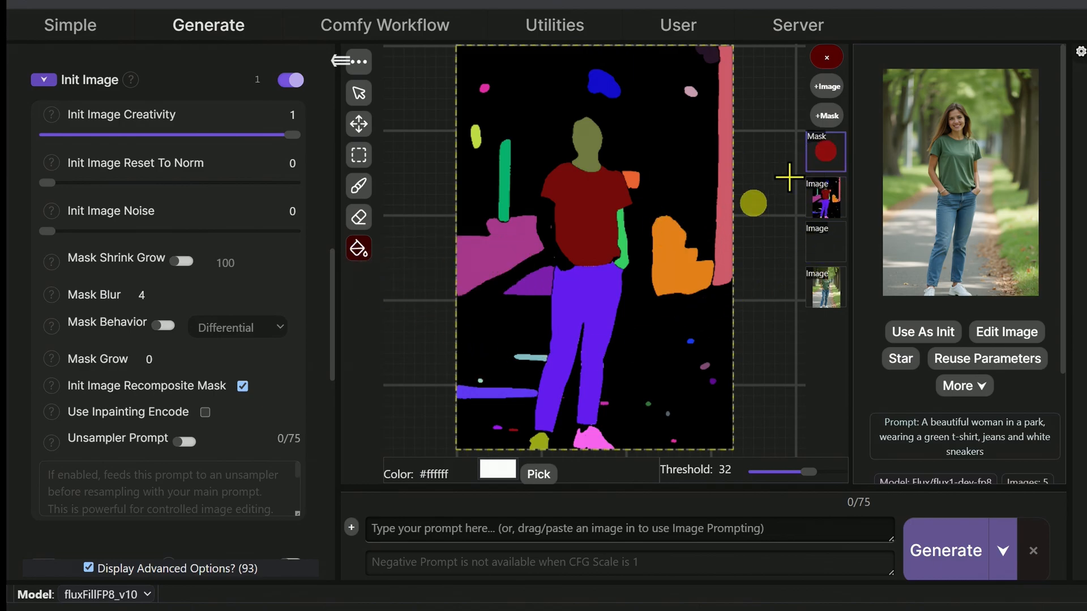
{"action": "left_click", "coordinate": [833, 164]}
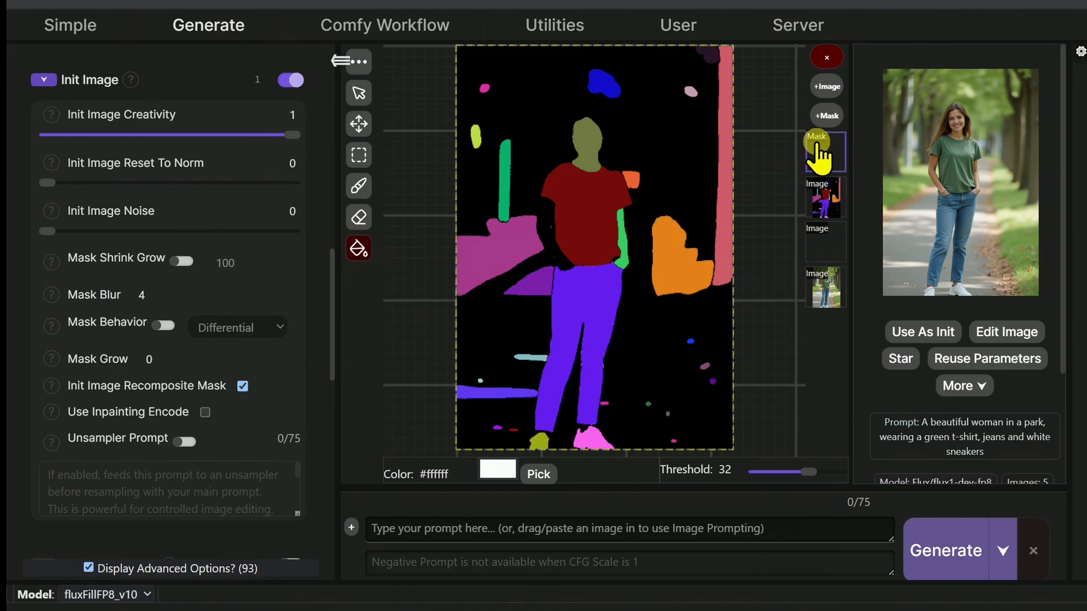
{"action": "left_click", "coordinate": [593, 295]}
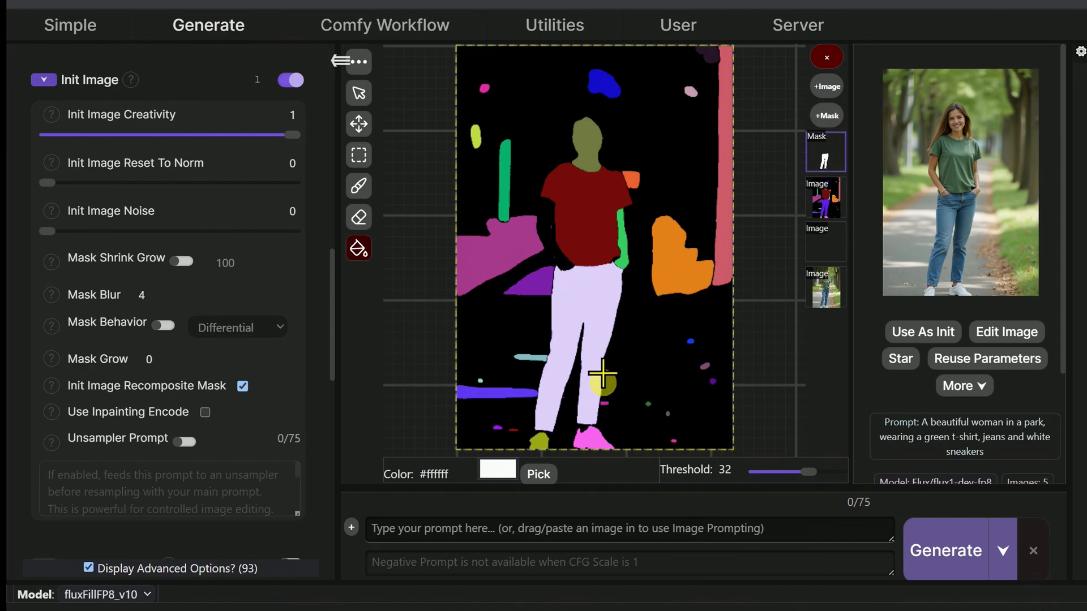
Enter the prompt "red pants" and reduce the segmentation image layer's opacity to zero.
{"action": "left_click", "coordinate": [464, 522]}
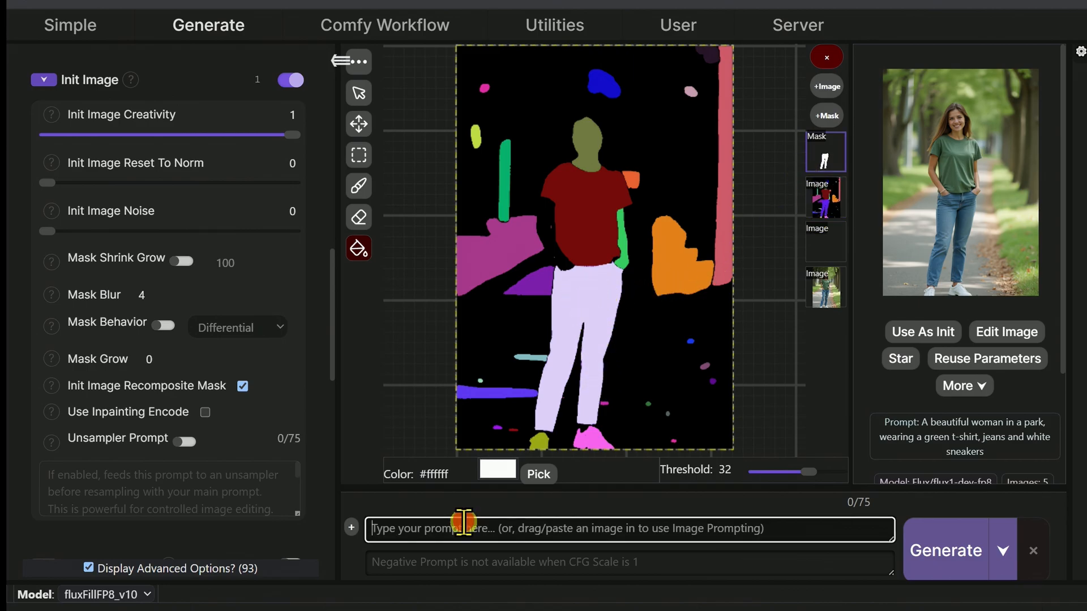
{"action": "type", "text": "red pants"}
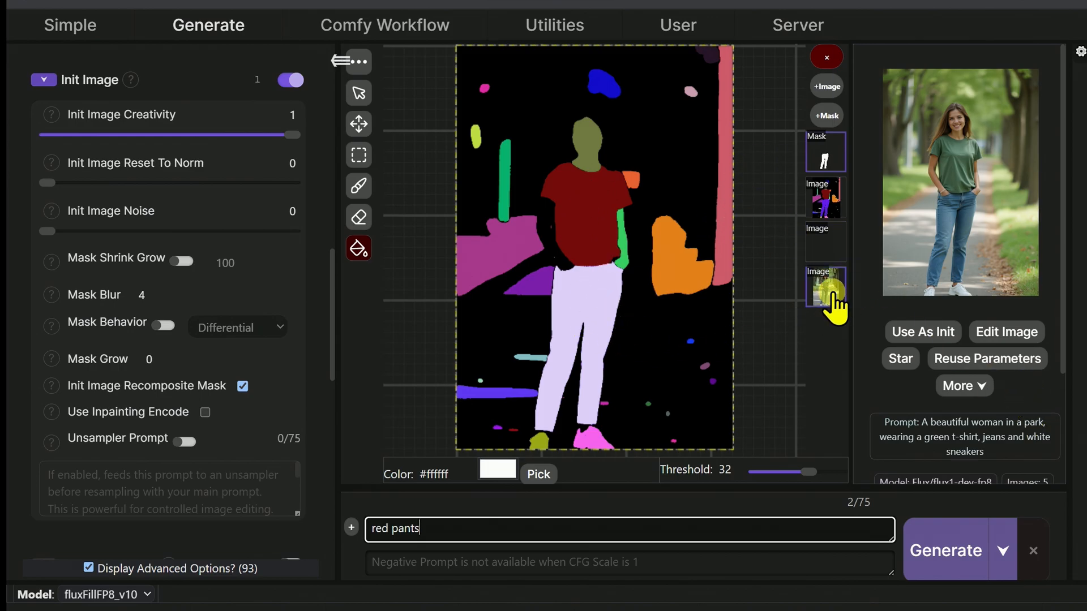
{"action": "left_click", "coordinate": [829, 199]}
{"action": "left_click", "coordinate": [830, 201]}
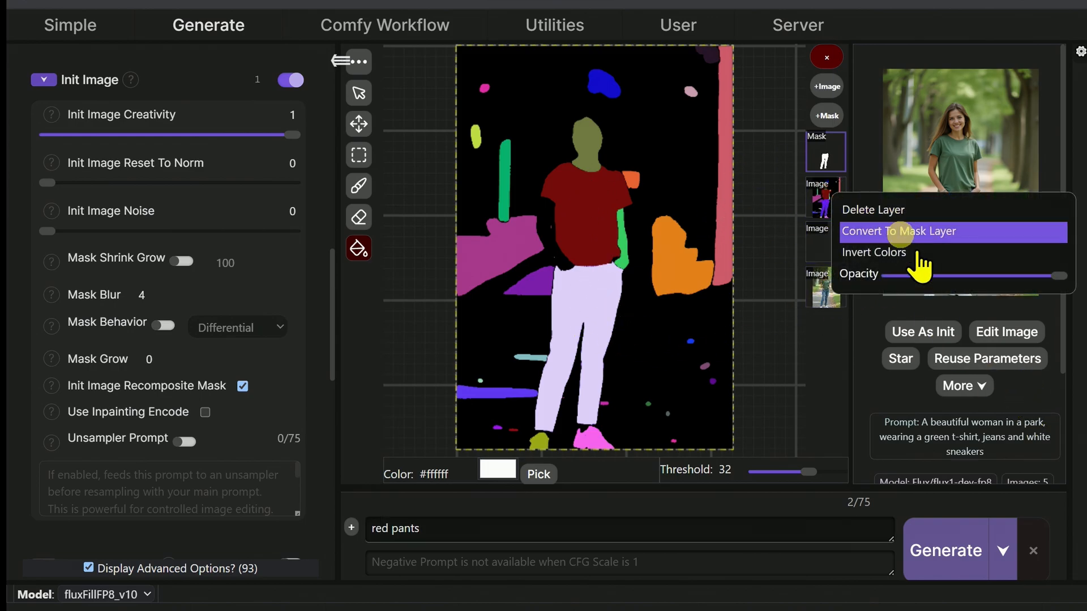
{"action": "left_click_drag", "start_coordinate": [1059, 277], "coordinate": [866, 274]}
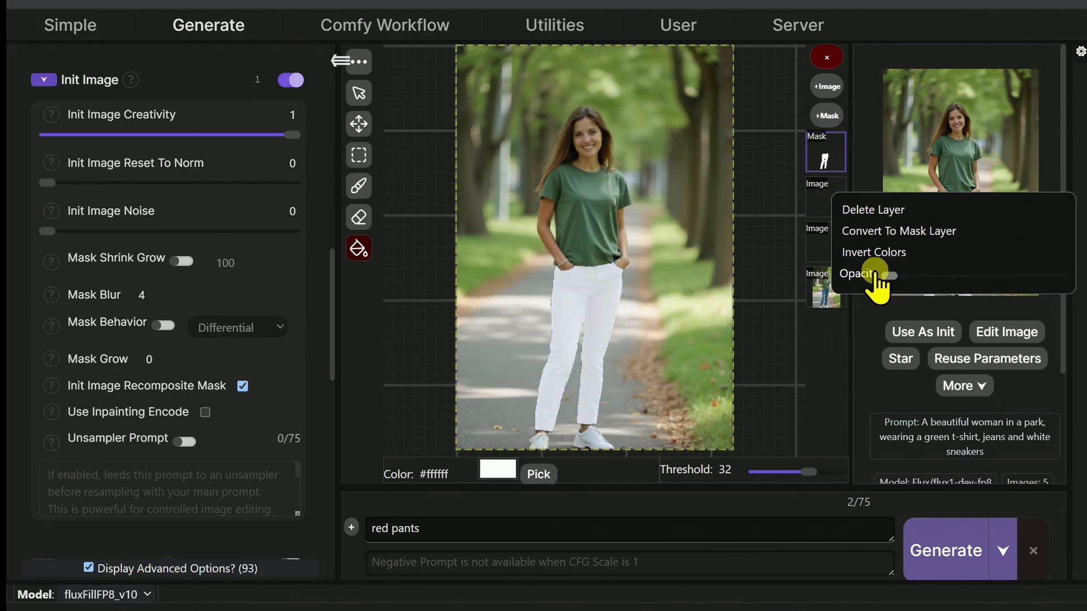
{"action": "left_click", "coordinate": [810, 348]}
{"action": "left_click", "coordinate": [829, 198]}
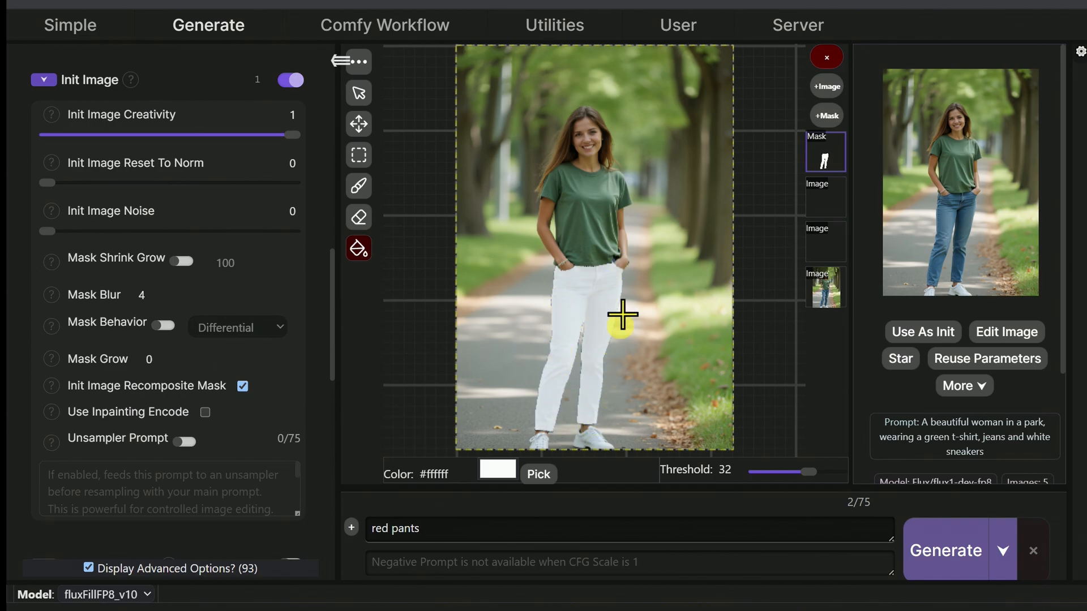
Generate an image from the jeans mask and inspect the result at full size.
{"action": "left_click", "coordinate": [953, 561]}
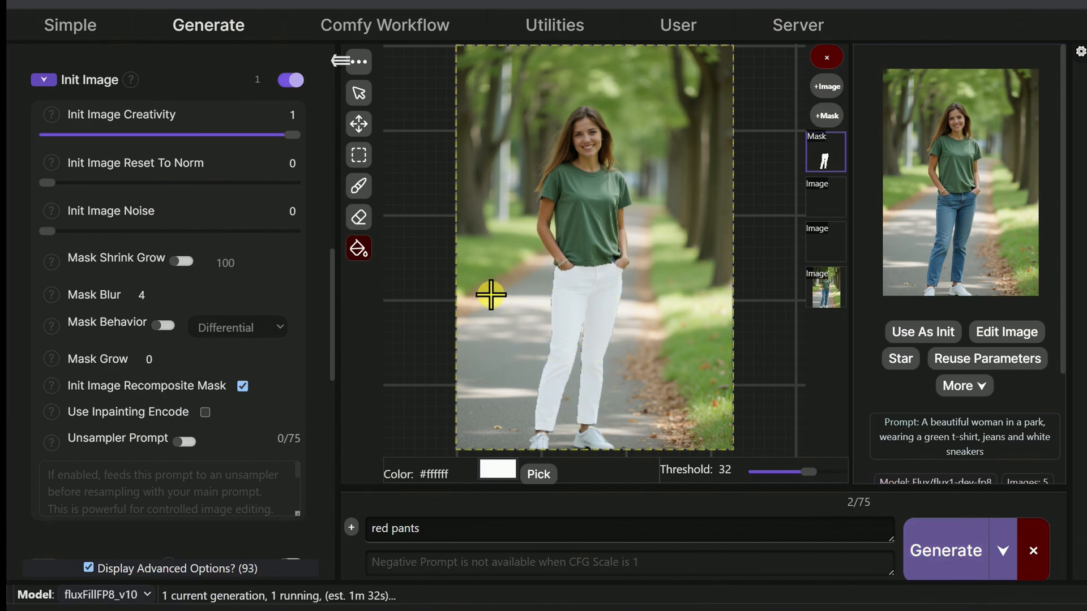
{"action": "scroll", "coordinate": [490, 294], "scroll_direction": "up", "scroll_amount": 2}
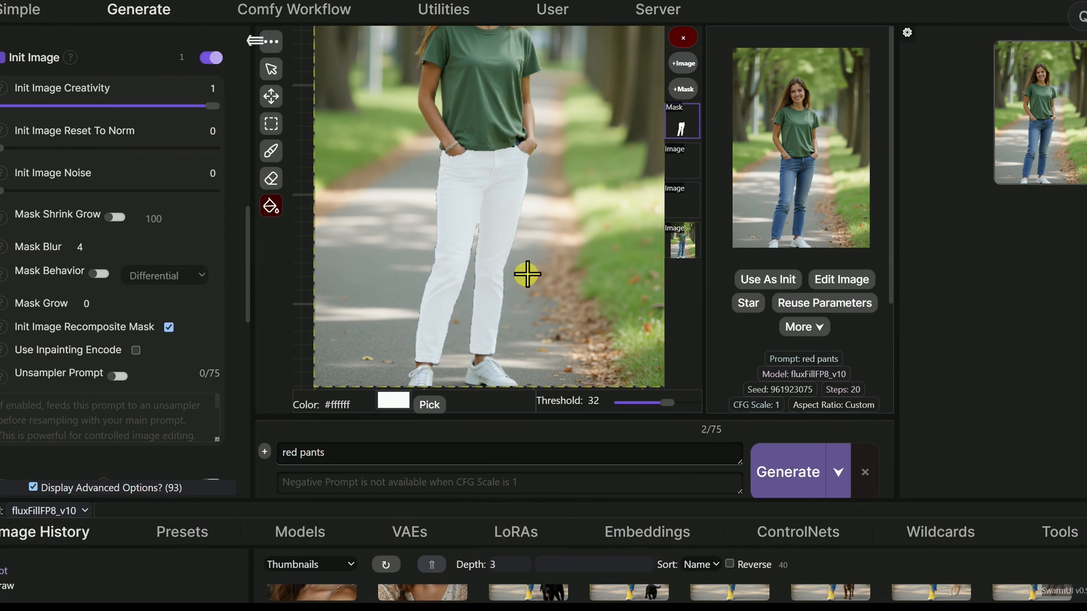
{"action": "left_click", "coordinate": [1040, 132]}
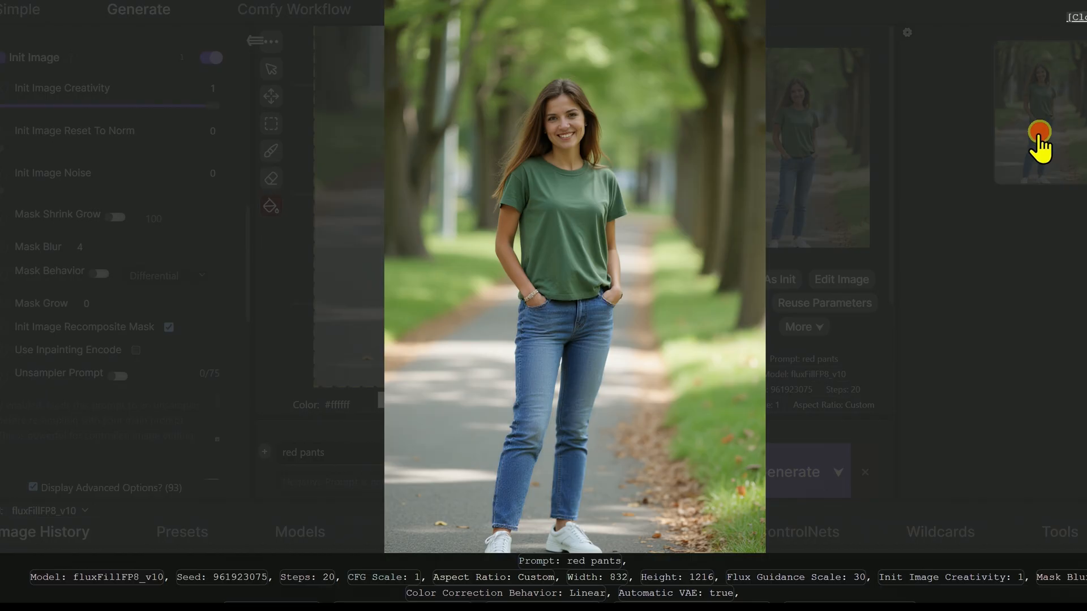
{"action": "scroll", "coordinate": [550, 368], "scroll_direction": "up", "scroll_amount": 3}
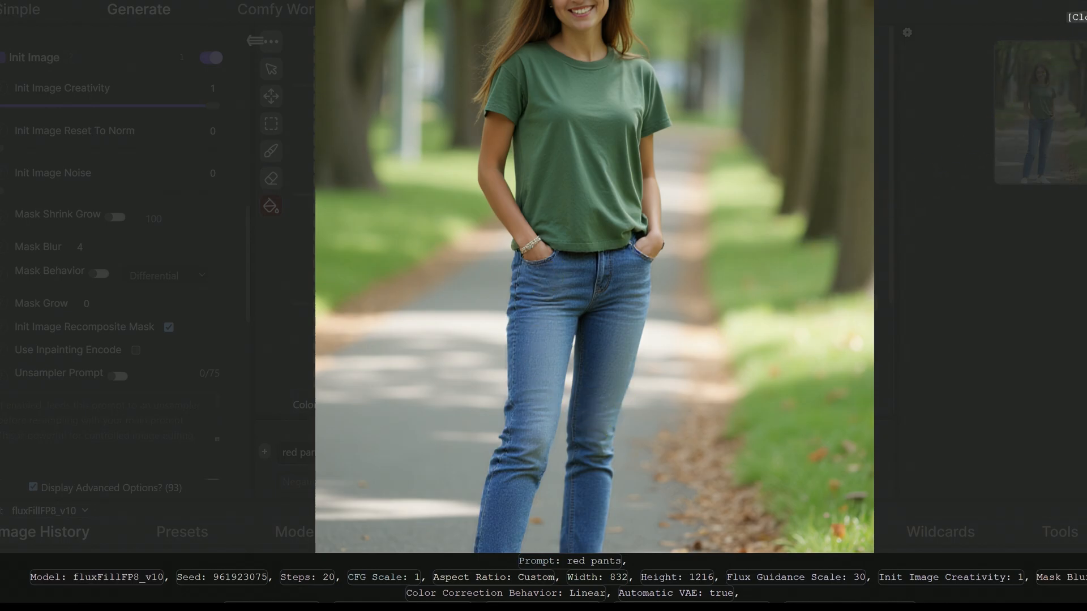
{"action": "left_click", "coordinate": [1080, 17]}
Check the edges of the white pants mask against the photo and set Mask Grow to 10.
{"action": "scroll", "coordinate": [469, 253], "scroll_direction": "up", "scroll_amount": 5}
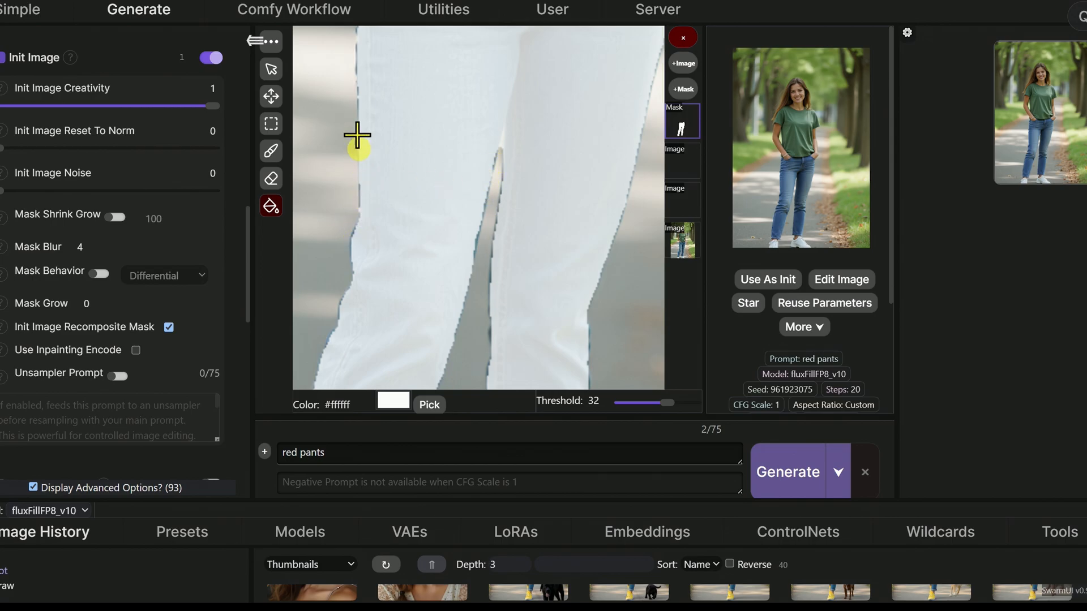
{"action": "scroll", "coordinate": [503, 318], "scroll_direction": "down", "scroll_amount": 3}
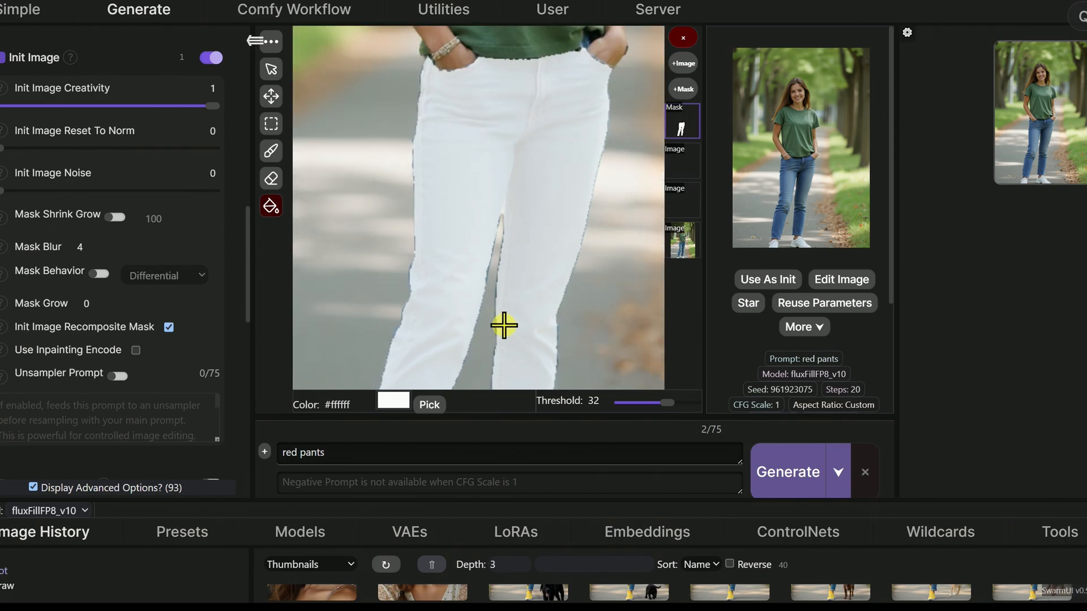
{"action": "scroll", "coordinate": [473, 357], "scroll_direction": "up", "scroll_amount": 2}
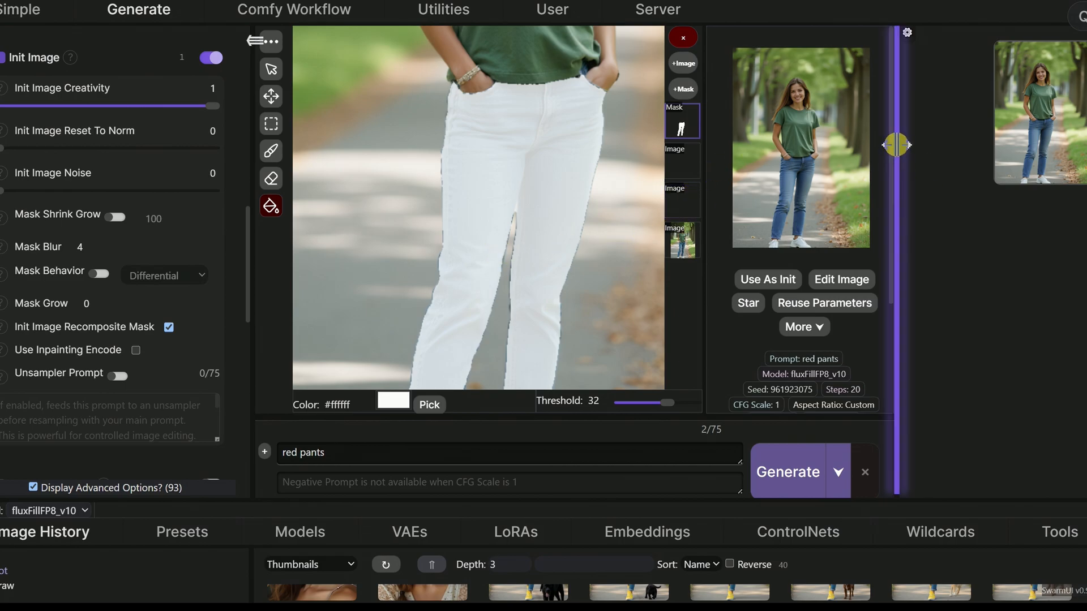
{"action": "scroll", "coordinate": [506, 272], "scroll_direction": "down", "scroll_amount": 1}
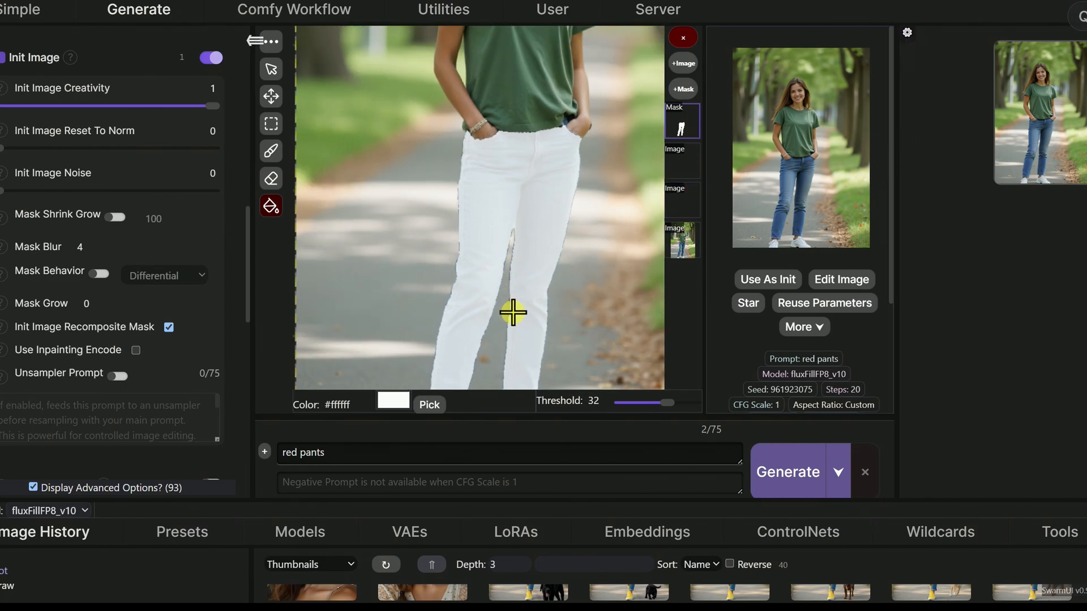
{"action": "left_click", "coordinate": [271, 70]}
{"action": "left_click_drag", "start_coordinate": [401, 235], "coordinate": [366, 167]}
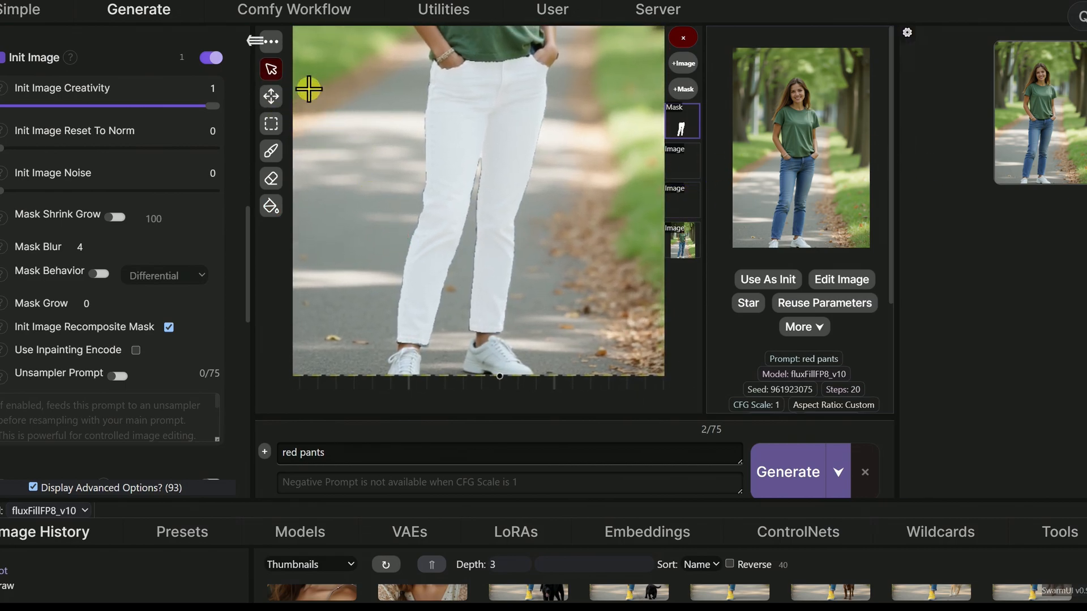
{"action": "left_click", "coordinate": [271, 151]}
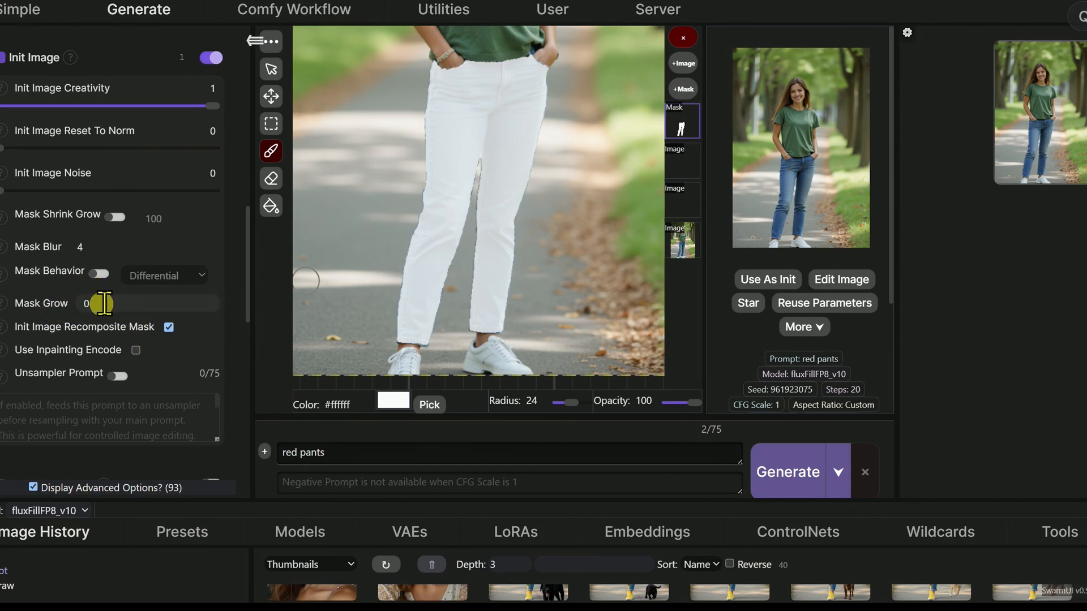
{"action": "left_click_drag", "start_coordinate": [105, 303], "coordinate": [129, 302]}
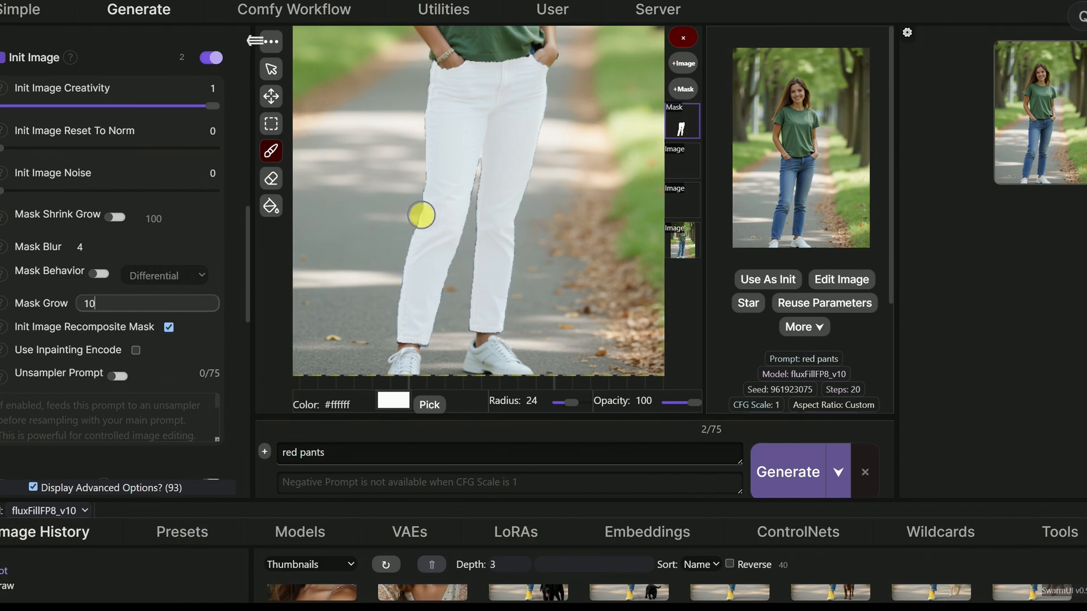
Examine the pants mask up close along the leg edges, waistband and pockets for uncovered denim.
{"action": "scroll", "coordinate": [421, 215], "scroll_direction": "up", "scroll_amount": 10}
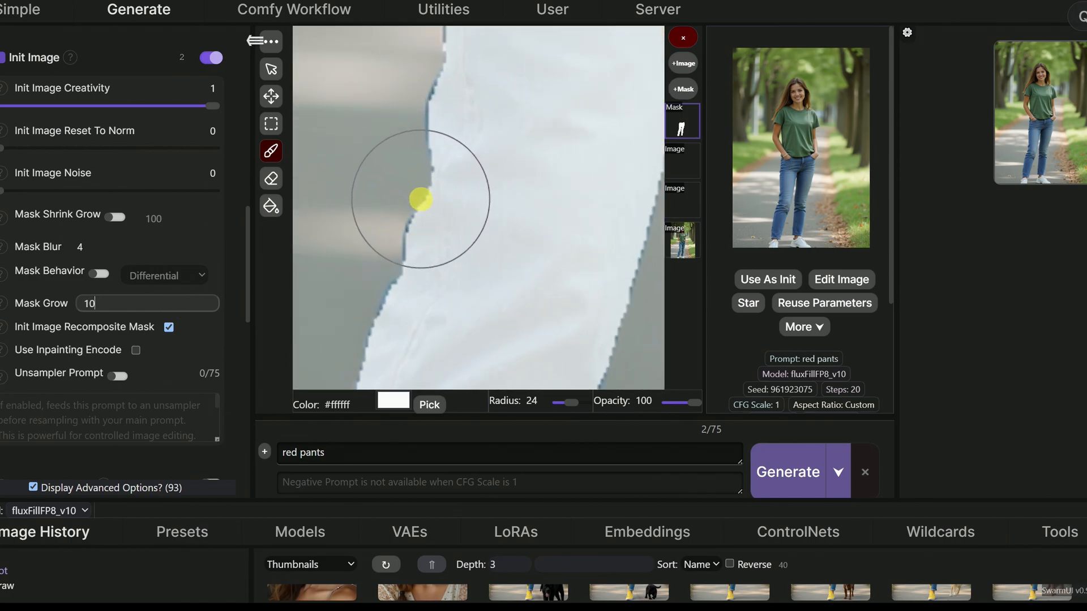
{"action": "scroll", "coordinate": [428, 224], "scroll_direction": "down", "scroll_amount": 5}
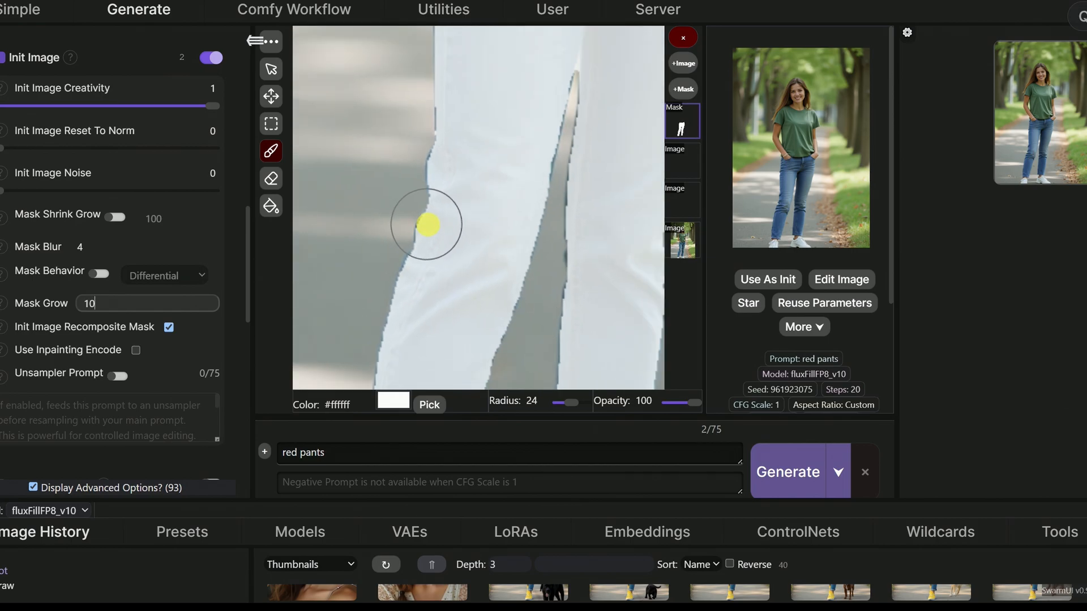
{"action": "scroll", "coordinate": [465, 204], "scroll_direction": "down", "scroll_amount": 5}
{"action": "scroll", "coordinate": [514, 57], "scroll_direction": "up", "scroll_amount": 6}
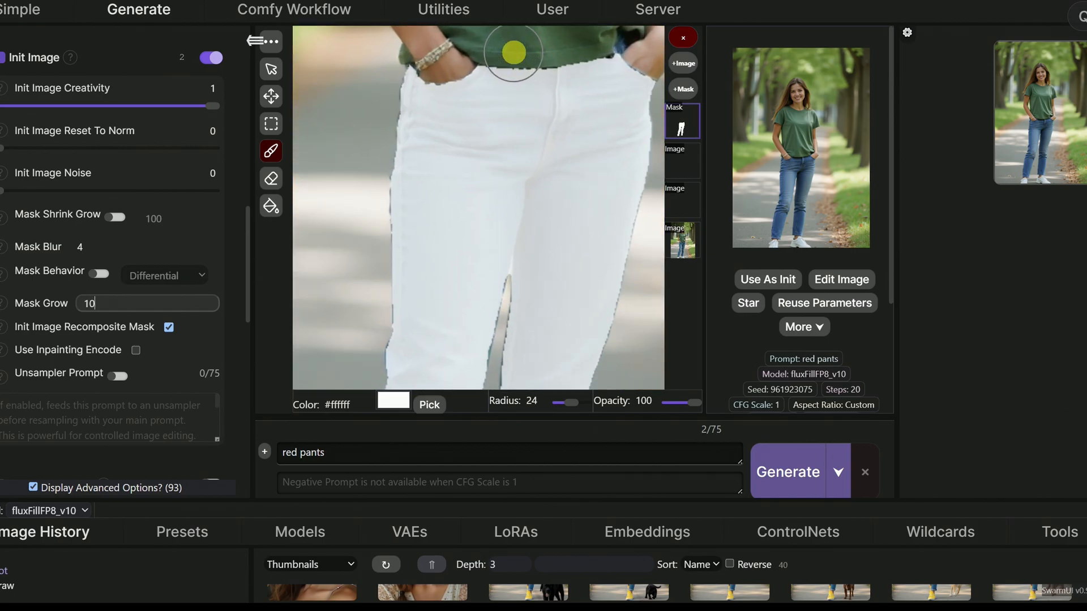
{"action": "scroll", "coordinate": [432, 177], "scroll_direction": "up", "scroll_amount": 4}
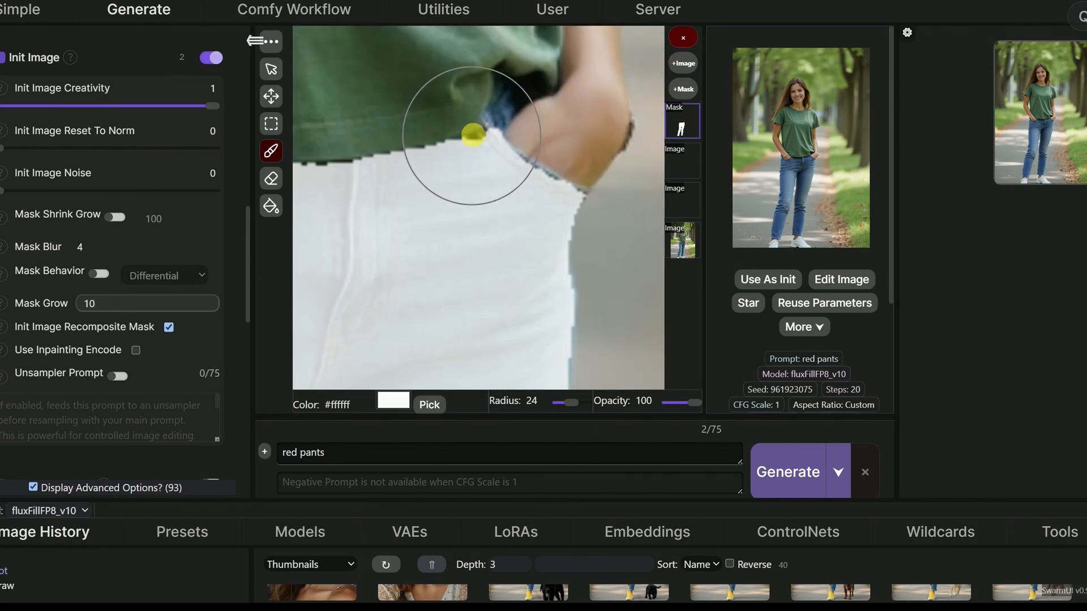
{"action": "scroll", "coordinate": [481, 125], "scroll_direction": "up", "scroll_amount": 4}
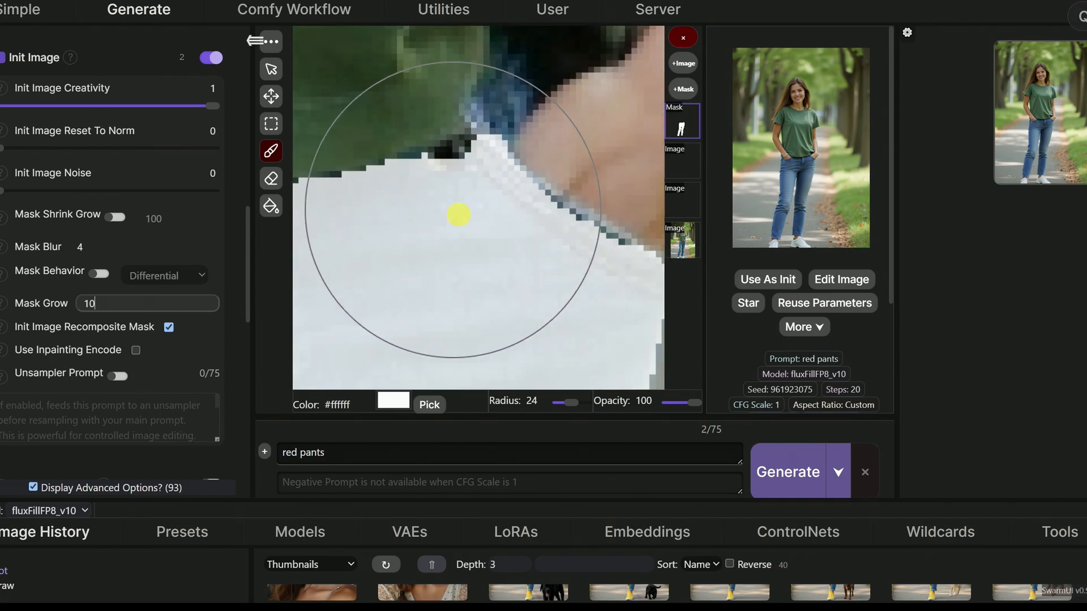
{"action": "scroll", "coordinate": [453, 218], "scroll_direction": "down", "scroll_amount": 4}
{"action": "scroll", "coordinate": [469, 236], "scroll_direction": "up", "scroll_amount": 1}
{"action": "scroll", "coordinate": [469, 236], "scroll_direction": "down", "scroll_amount": 2}
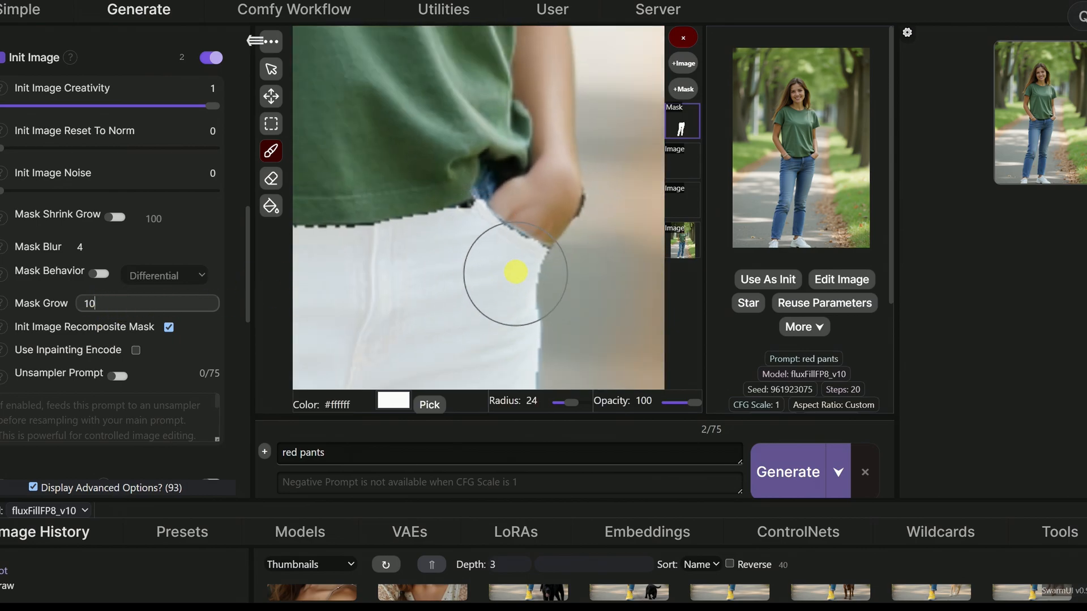
{"action": "scroll", "coordinate": [419, 246], "scroll_direction": "down", "scroll_amount": 2}
{"action": "scroll", "coordinate": [391, 289], "scroll_direction": "down", "scroll_amount": 3}
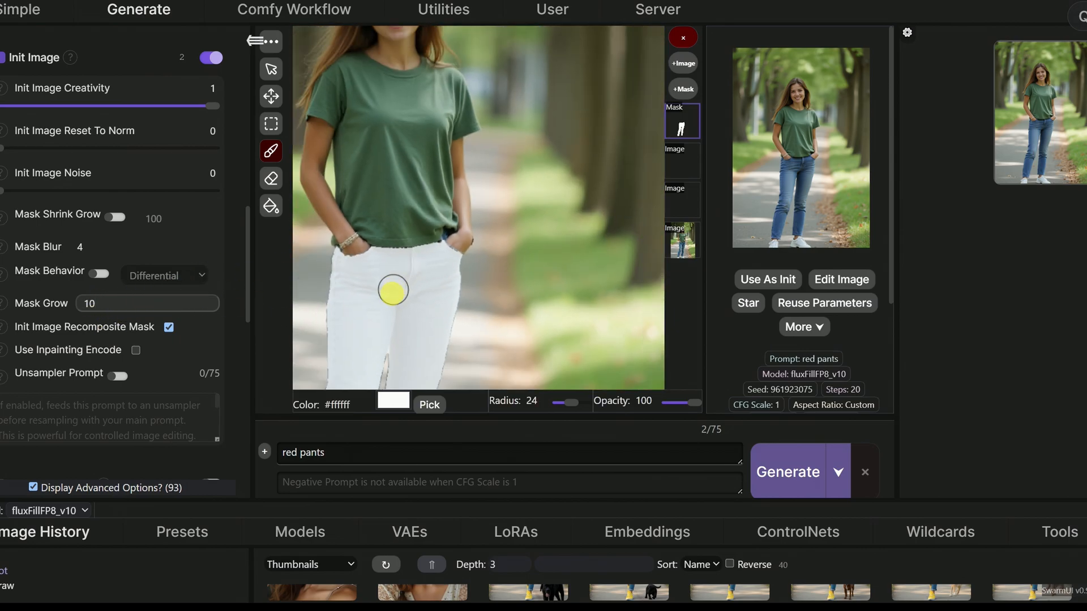
{"action": "scroll", "coordinate": [379, 379], "scroll_direction": "up", "scroll_amount": 2}
{"action": "scroll", "coordinate": [385, 385], "scroll_direction": "up", "scroll_amount": 3}
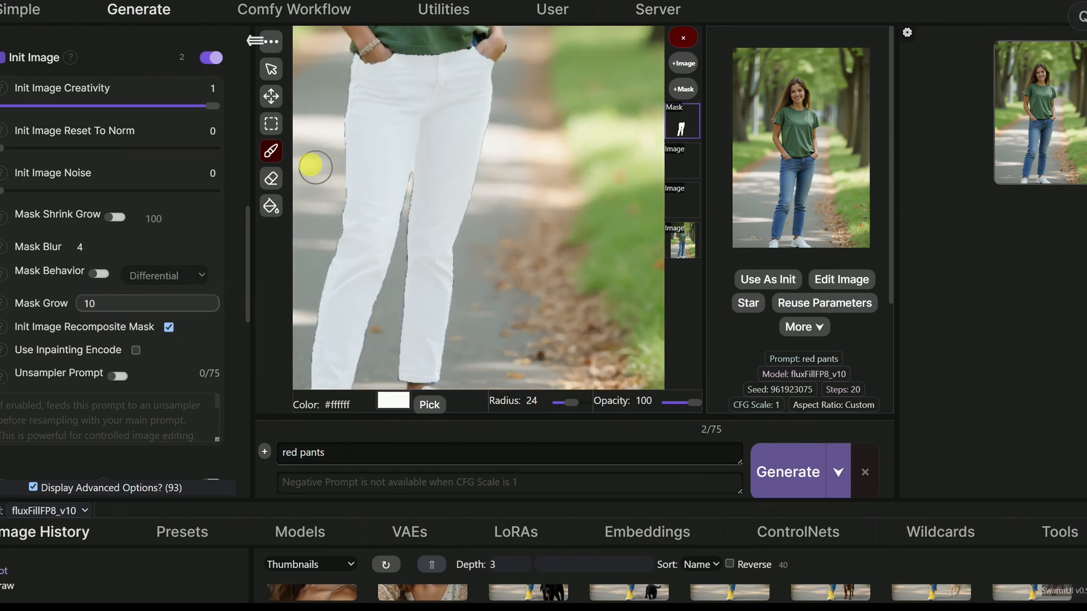
{"action": "left_click", "coordinate": [271, 69]}
{"action": "mouse_move", "coordinate": [334, 267]}
{"action": "left_mouse_down"}
{"action": "mouse_move", "coordinate": [359, 170]}
{"action": "mouse_move", "coordinate": [425, 248]}
{"action": "left_mouse_up"}
{"action": "scroll", "coordinate": [398, 222], "scroll_direction": "up", "scroll_amount": 8}
{"action": "scroll", "coordinate": [396, 227], "scroll_direction": "down", "scroll_amount": 6}
{"action": "scroll", "coordinate": [453, 249], "scroll_direction": "down", "scroll_amount": 5}
{"action": "left_click_drag", "start_coordinate": [491, 155], "coordinate": [449, 236]}
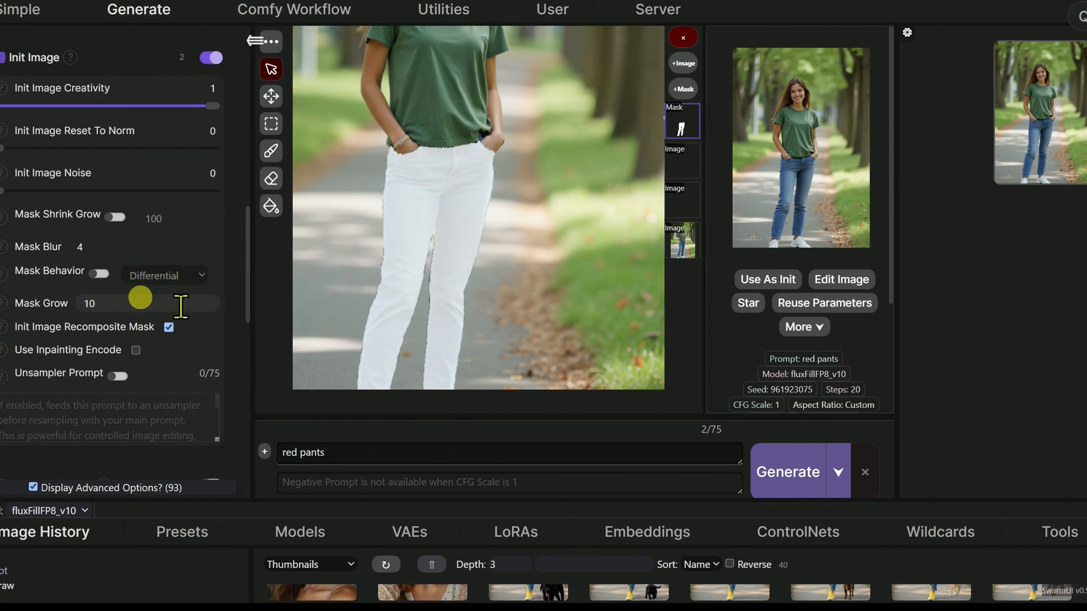
Generate the red pants image again with the grown mask and inspect its waist, hands and lower legs at full size.
{"action": "left_click", "coordinate": [804, 483]}
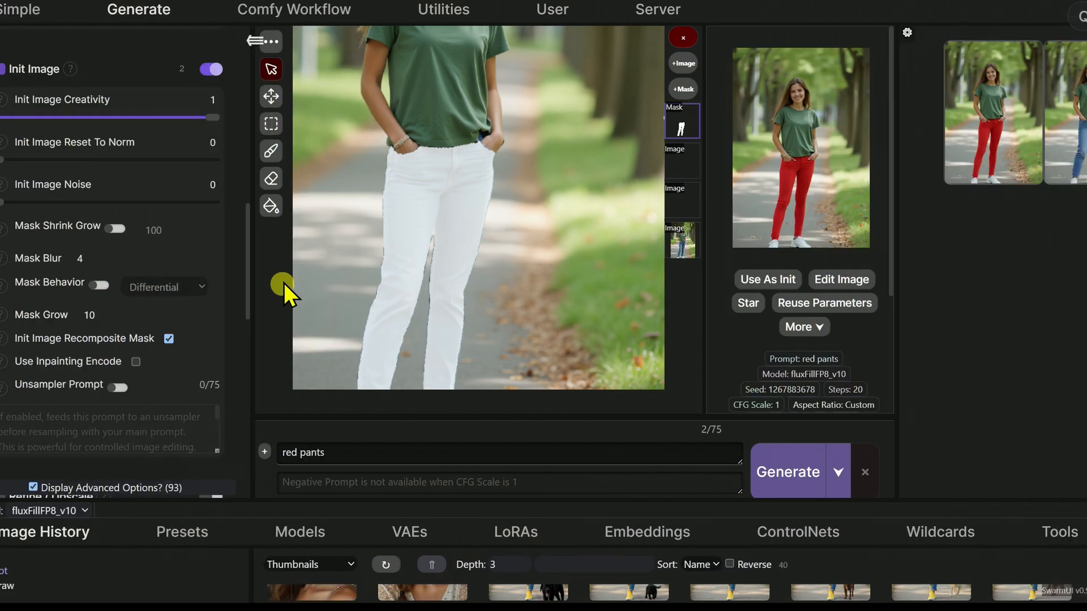
{"action": "left_click", "coordinate": [1010, 153]}
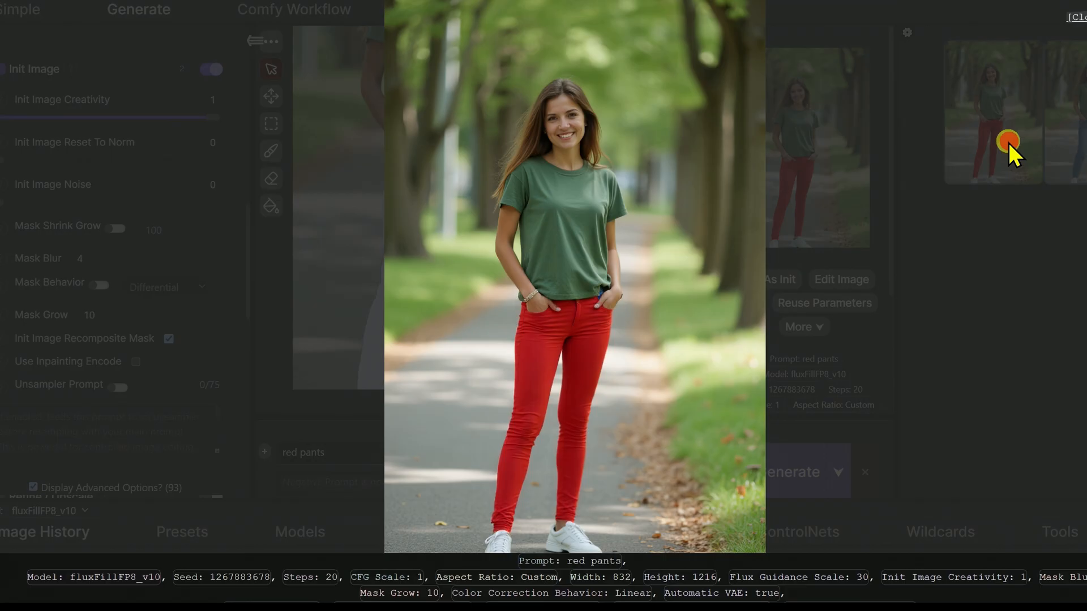
{"action": "scroll", "coordinate": [594, 340], "scroll_direction": "up", "scroll_amount": 5}
{"action": "scroll", "coordinate": [598, 252], "scroll_direction": "up", "scroll_amount": 3}
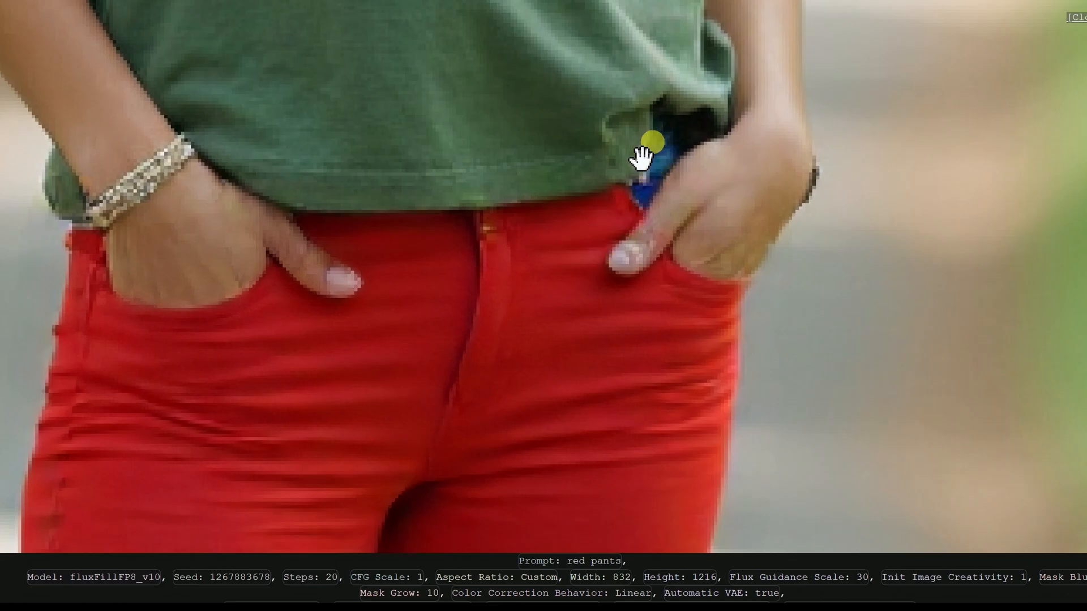
{"action": "scroll", "coordinate": [509, 300], "scroll_direction": "down", "scroll_amount": 8}
{"action": "scroll", "coordinate": [461, 466], "scroll_direction": "down", "scroll_amount": 3}
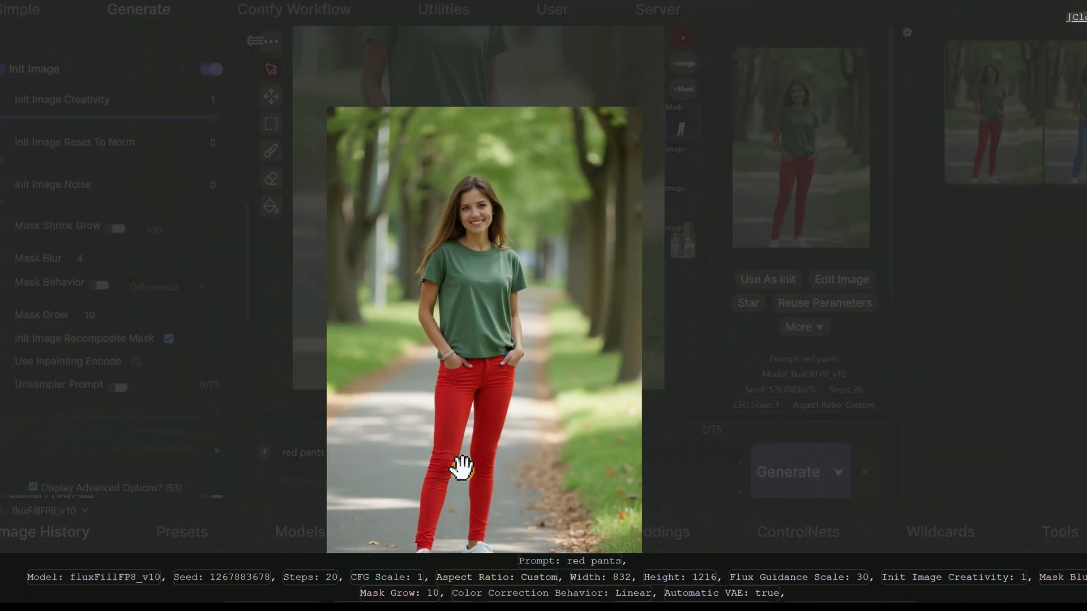
{"action": "scroll", "coordinate": [481, 526], "scroll_direction": "up", "scroll_amount": 8}
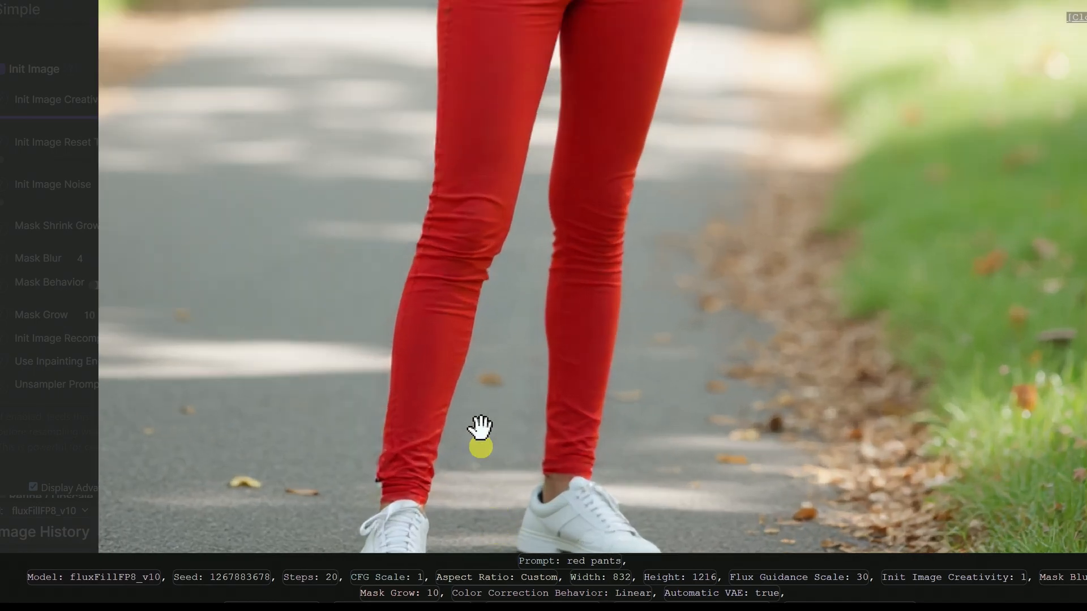
Inspect the lower legs and the whole figure of the red pants image at full size, and close the view.
{"action": "scroll", "coordinate": [450, 496], "scroll_direction": "up", "scroll_amount": 4}
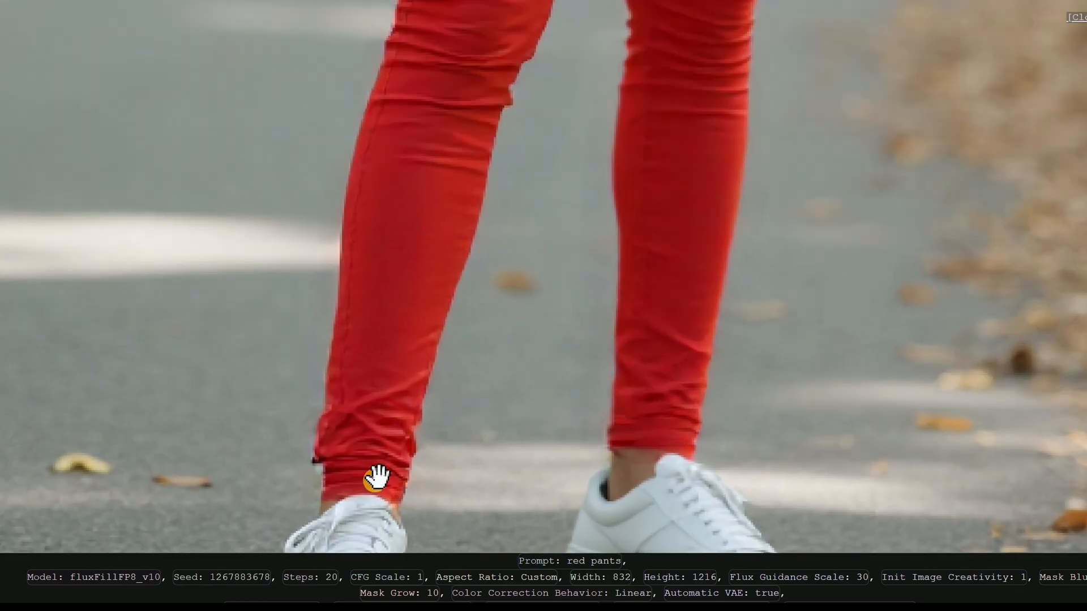
{"action": "scroll", "coordinate": [385, 480], "scroll_direction": "down", "scroll_amount": 6}
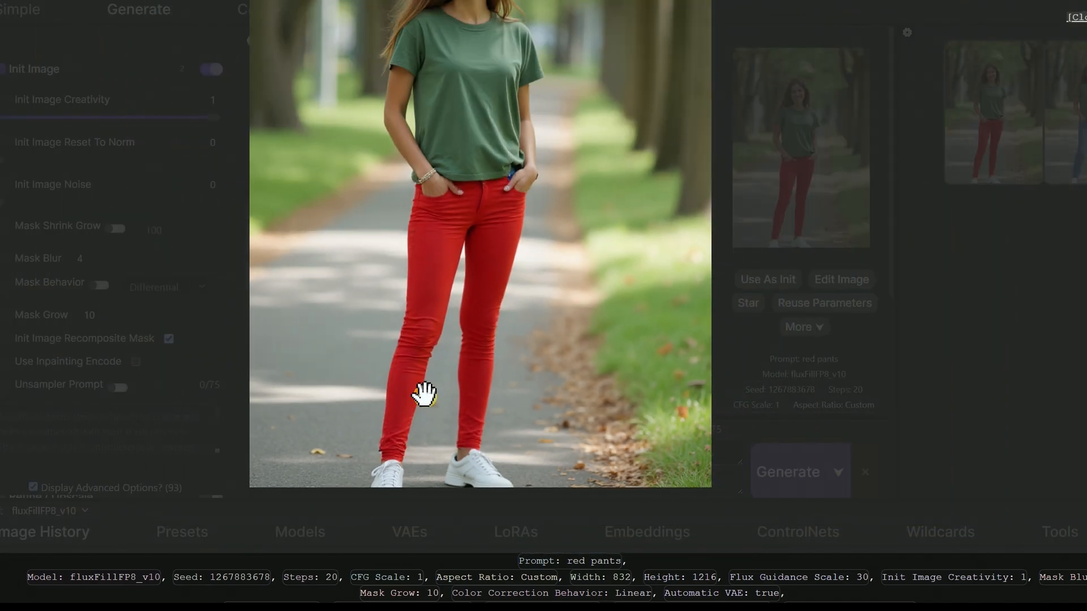
{"action": "scroll", "coordinate": [421, 344], "scroll_direction": "down", "scroll_amount": 2}
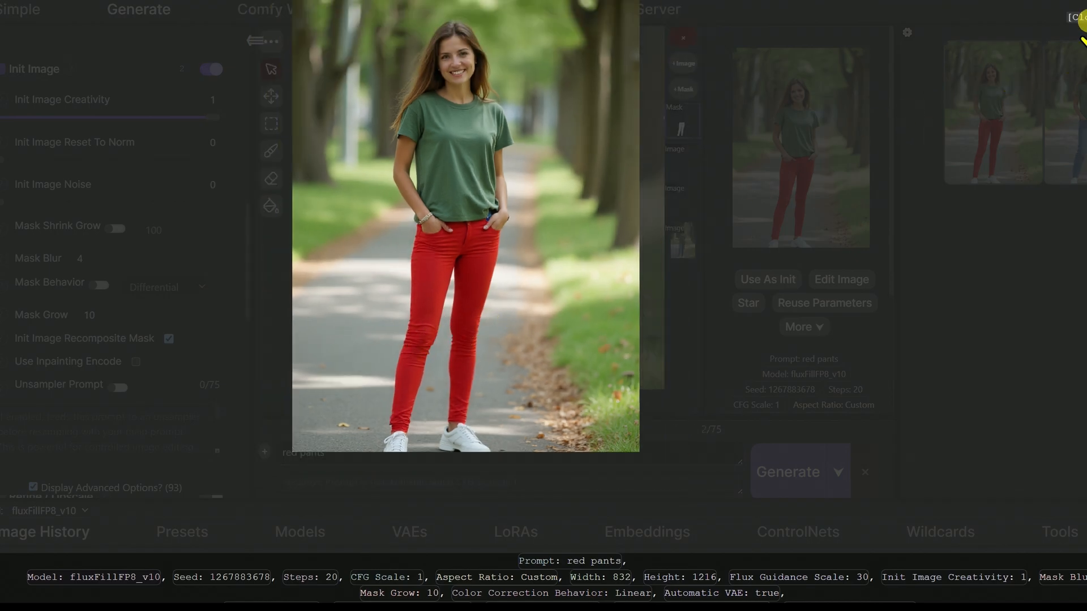
{"action": "left_click", "coordinate": [1081, 18]}
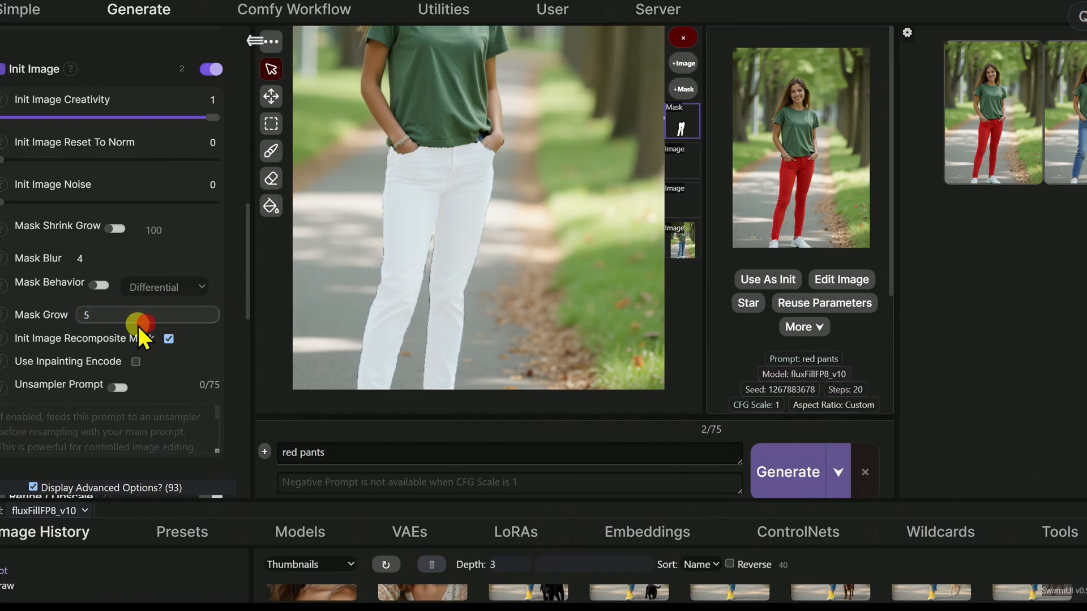
Examine the pants mask edges around the ankles and the hand in the pocket, and set Mask Grow to 0.
{"action": "scroll", "coordinate": [376, 339], "scroll_direction": "down", "scroll_amount": 3}
{"action": "scroll", "coordinate": [376, 371], "scroll_direction": "up", "scroll_amount": 5}
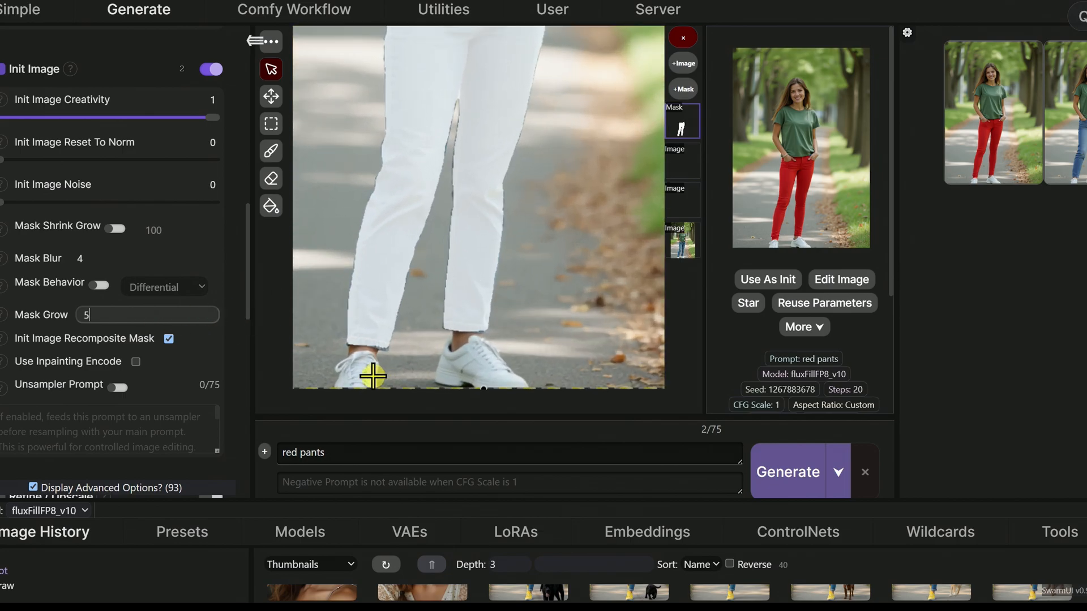
{"action": "scroll", "coordinate": [373, 376], "scroll_direction": "up", "scroll_amount": 2}
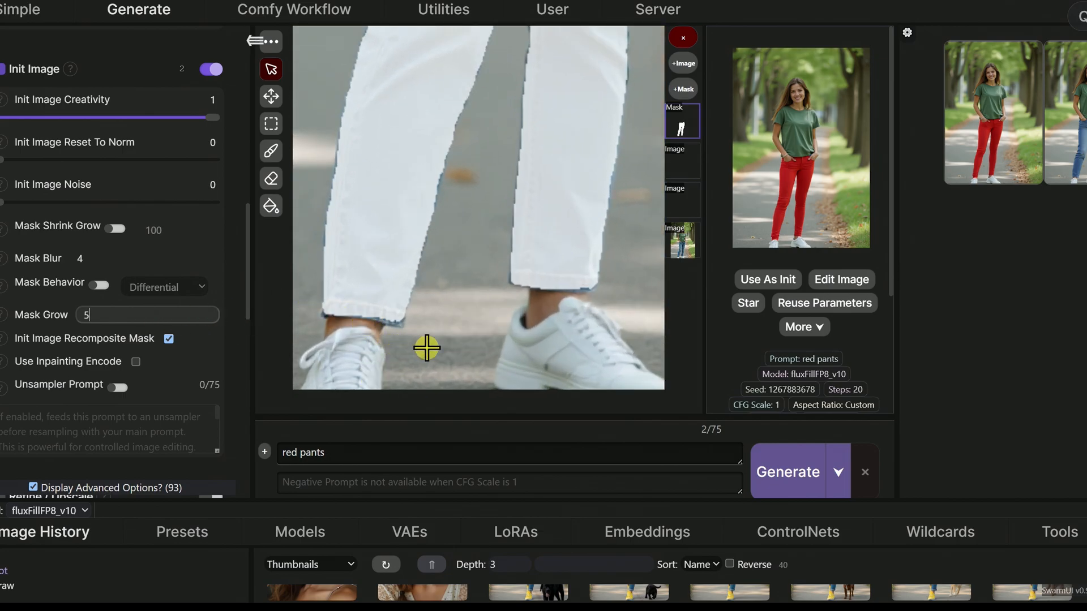
{"action": "scroll", "coordinate": [427, 348], "scroll_direction": "down", "scroll_amount": 8}
{"action": "scroll", "coordinate": [490, 138], "scroll_direction": "up", "scroll_amount": 8}
{"action": "scroll", "coordinate": [485, 139], "scroll_direction": "up", "scroll_amount": 4}
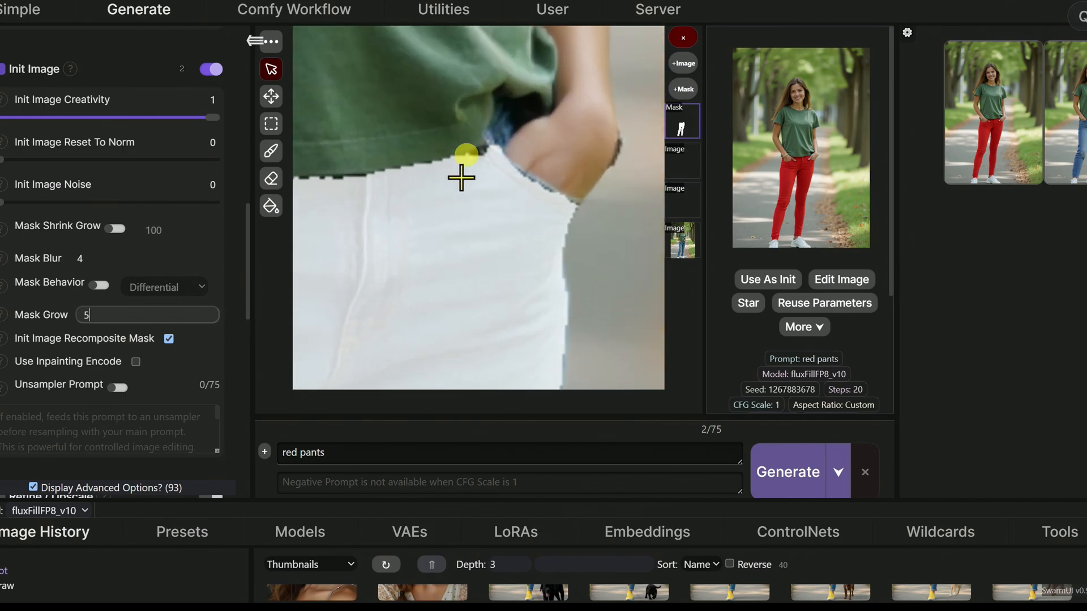
{"action": "scroll", "coordinate": [453, 219], "scroll_direction": "down", "scroll_amount": 4}
{"action": "scroll", "coordinate": [453, 219], "scroll_direction": "down", "scroll_amount": 3}
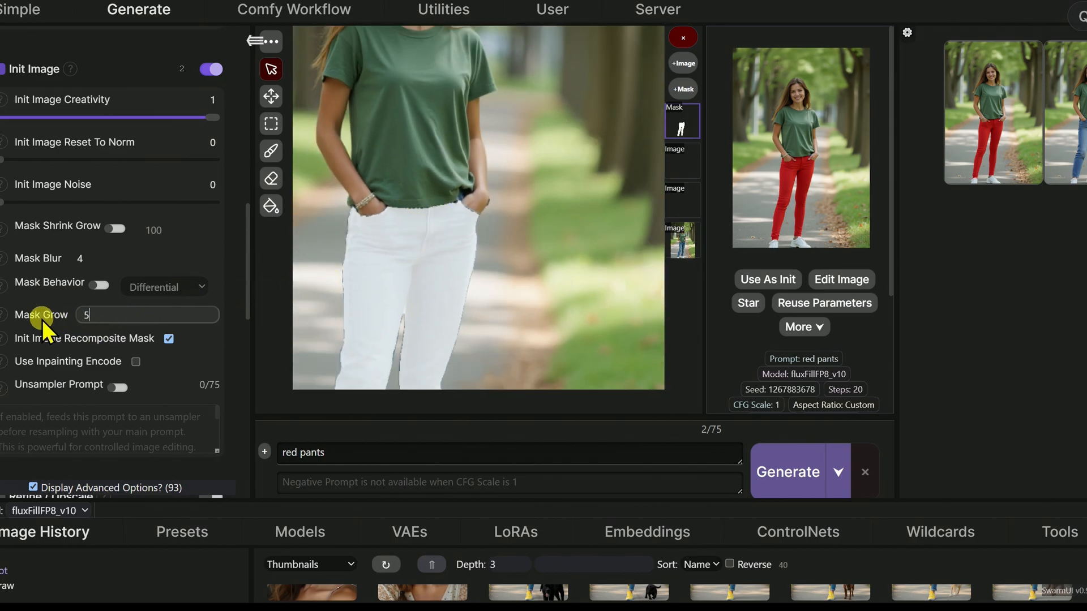
{"action": "key", "text": "BackSpace"}
{"action": "type", "text": "0"}
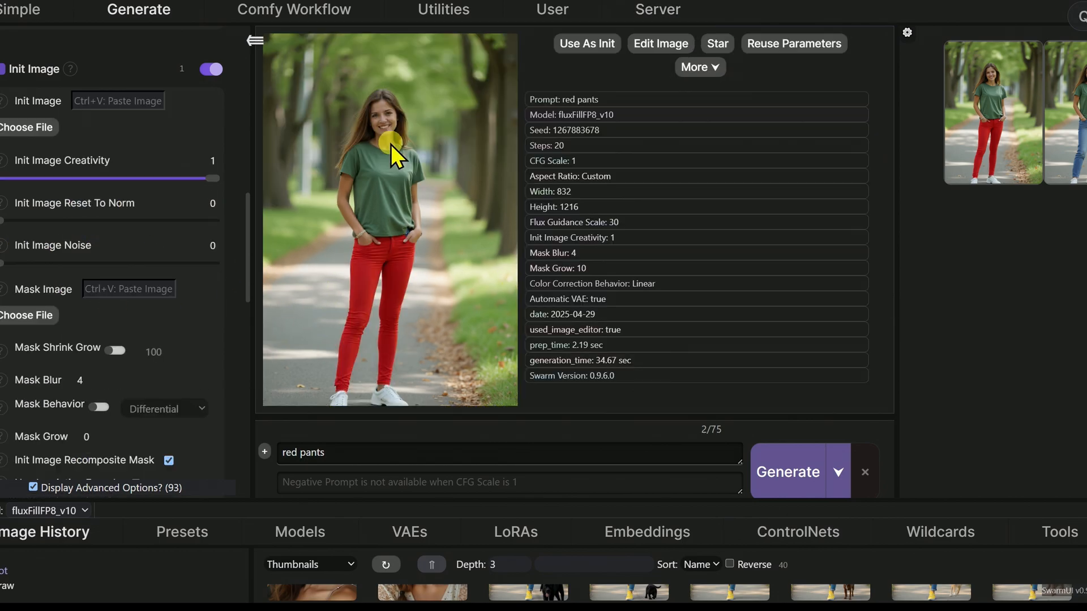
Inspect the woman's face in the red pants image at full size and close the view.
{"action": "left_click", "coordinate": [373, 121]}
{"action": "scroll", "coordinate": [563, 102], "scroll_direction": "up", "scroll_amount": 5}
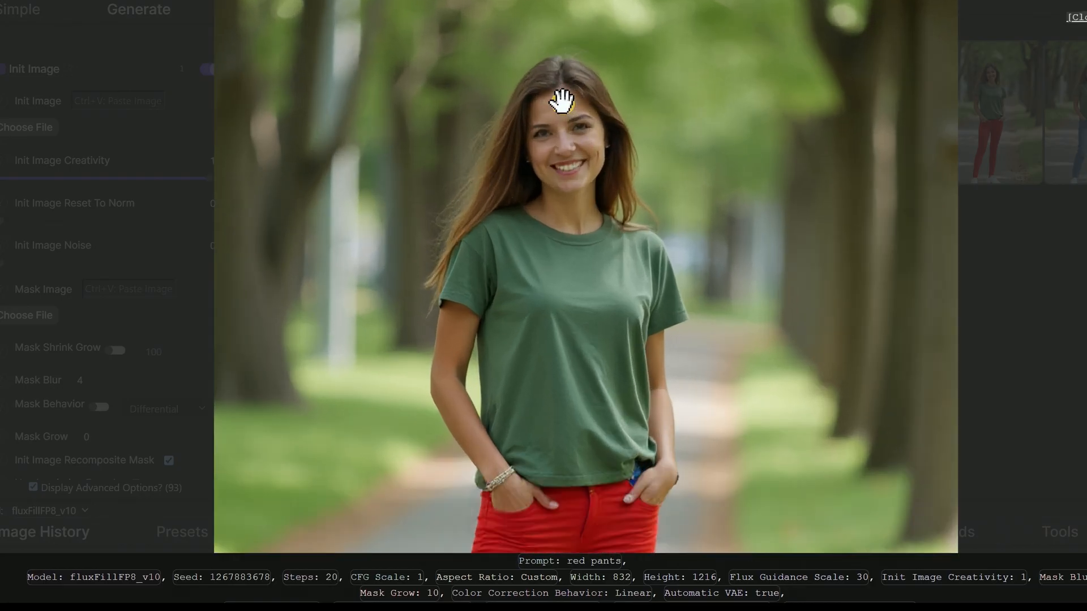
{"action": "scroll", "coordinate": [591, 175], "scroll_direction": "up", "scroll_amount": 2}
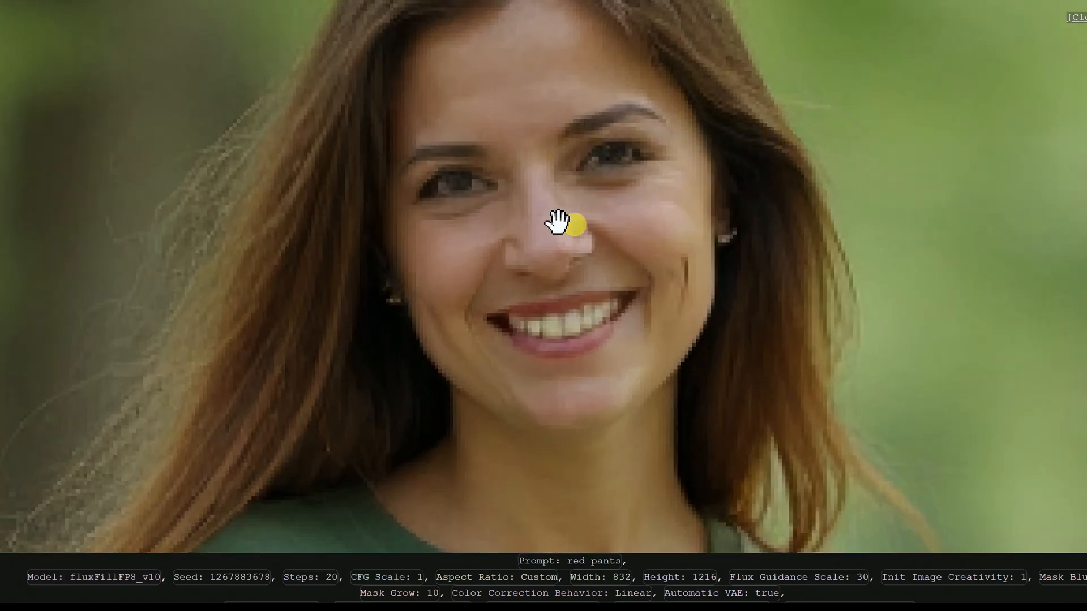
{"action": "scroll", "coordinate": [600, 235], "scroll_direction": "down", "scroll_amount": 3}
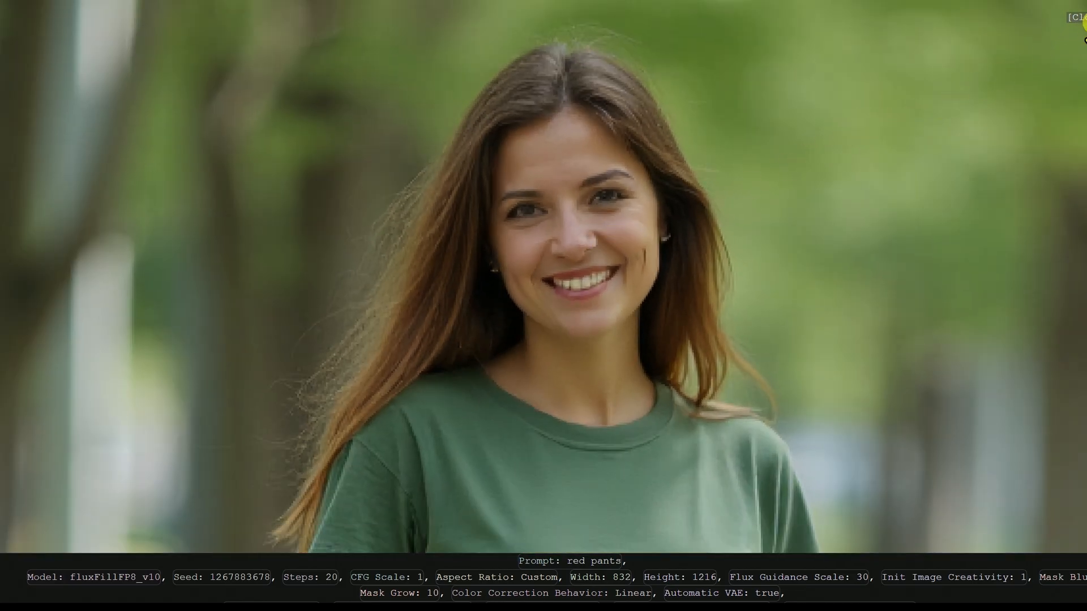
{"action": "left_click", "coordinate": [1082, 18]}
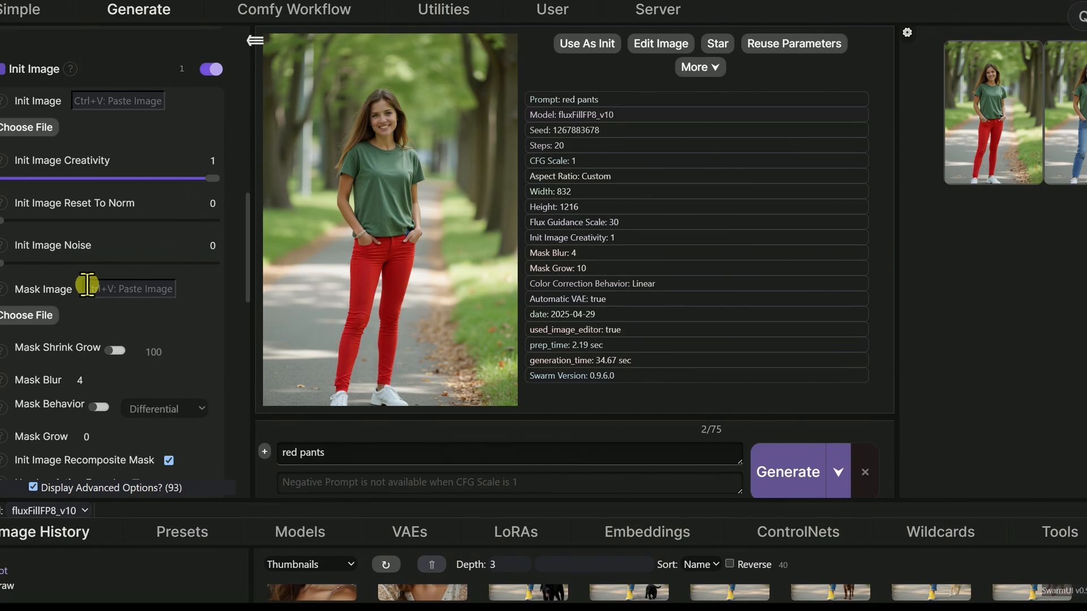
Enable Mask Shrink Grow and paint a mask over the woman's face in the image editor with the Paintbrush.
{"action": "left_click", "coordinate": [115, 351]}
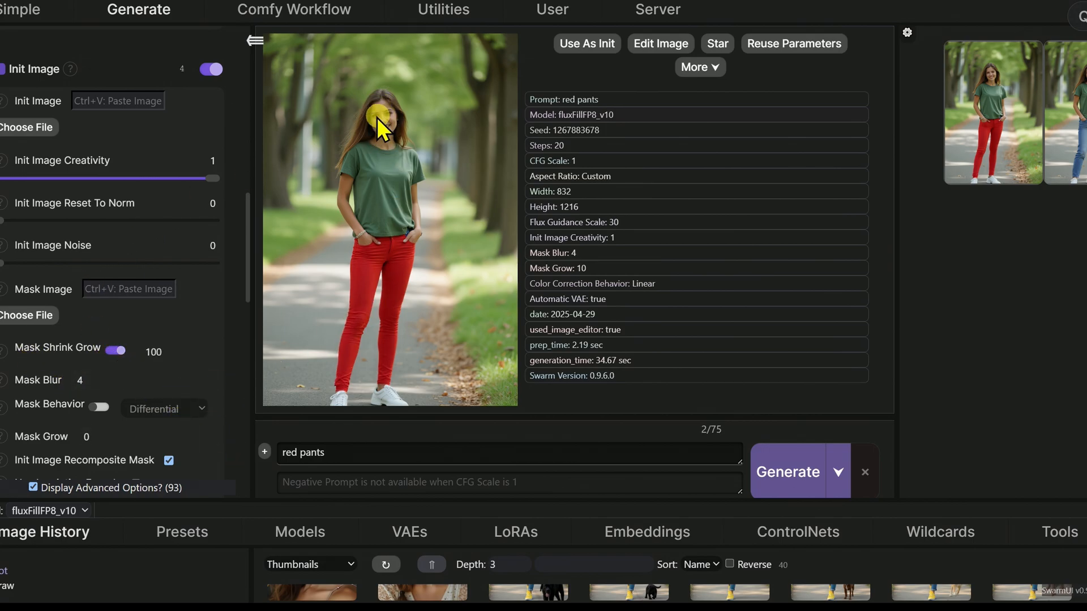
{"action": "left_click", "coordinate": [663, 46]}
{"action": "scroll", "coordinate": [427, 161], "scroll_direction": "up", "scroll_amount": 3}
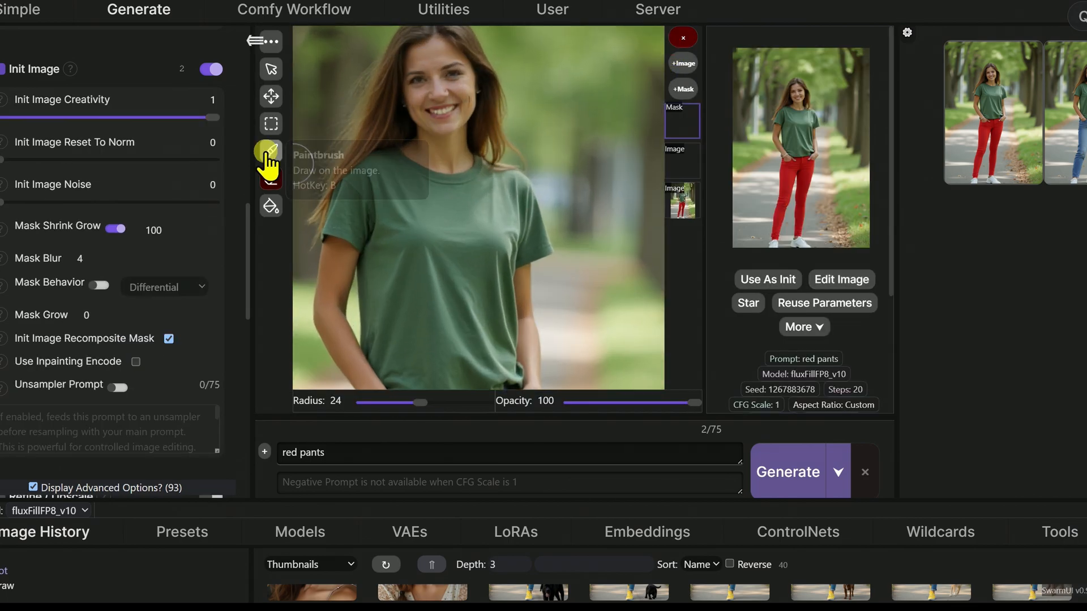
{"action": "left_click", "coordinate": [271, 151]}
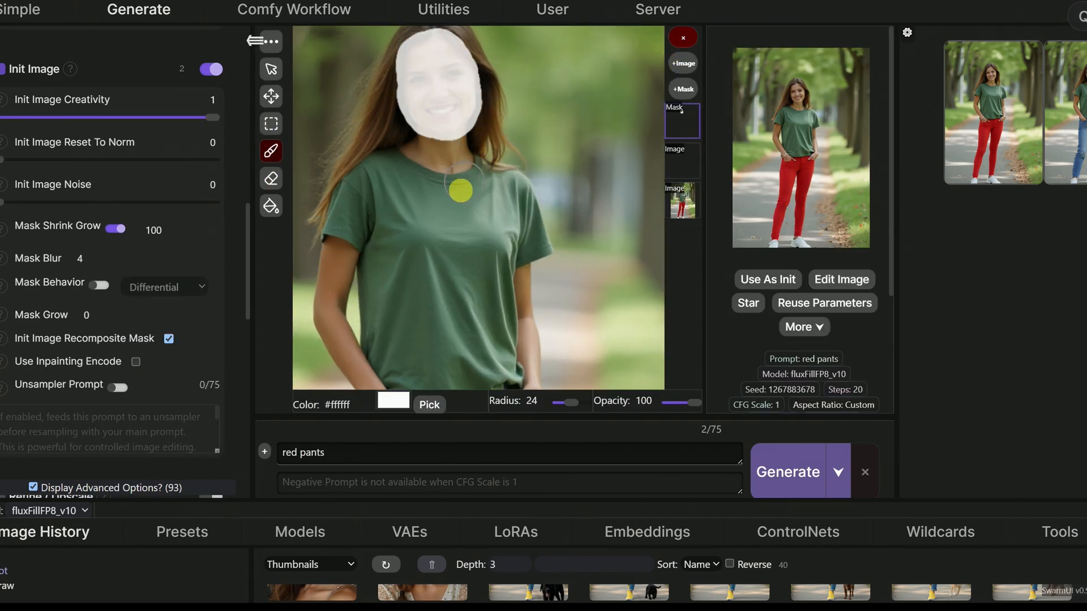
Replace the prompt with "woman's face", correcting its spelling.
{"action": "left_click_drag", "start_coordinate": [358, 461], "coordinate": [327, 406]}
{"action": "type", "text": "womans face"}
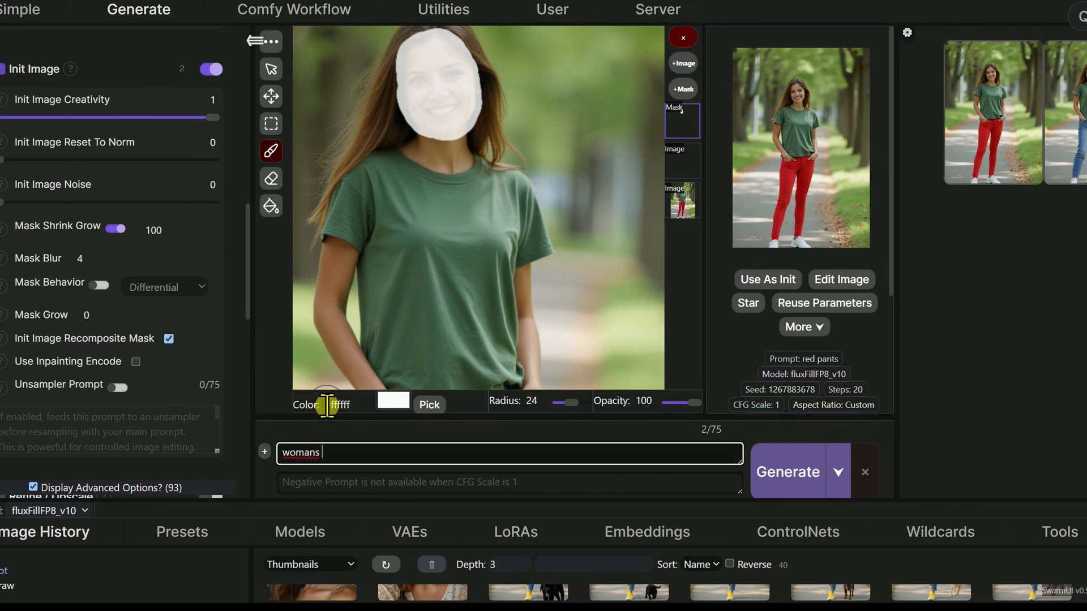
{"action": "right_click", "coordinate": [295, 453]}
{"action": "left_click", "coordinate": [320, 244]}
Keep Mask Shrink Grow enabled and set its value to 10.
{"action": "left_click", "coordinate": [111, 230]}
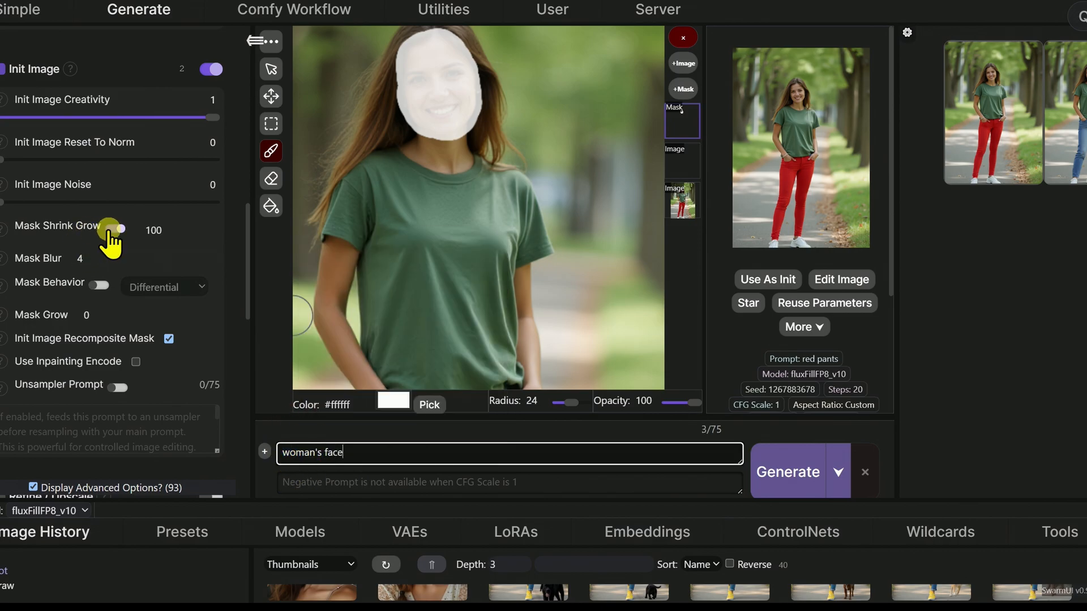
{"action": "left_click", "coordinate": [109, 229]}
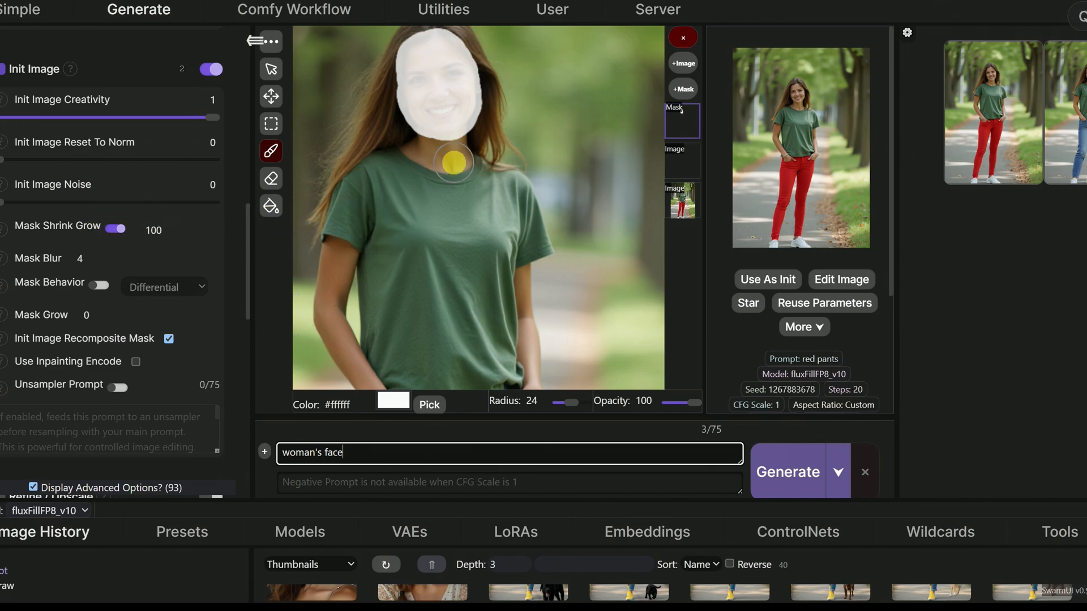
{"action": "scroll", "coordinate": [452, 164], "scroll_direction": "down", "scroll_amount": 2}
{"action": "scroll", "coordinate": [453, 68], "scroll_direction": "up", "scroll_amount": 3}
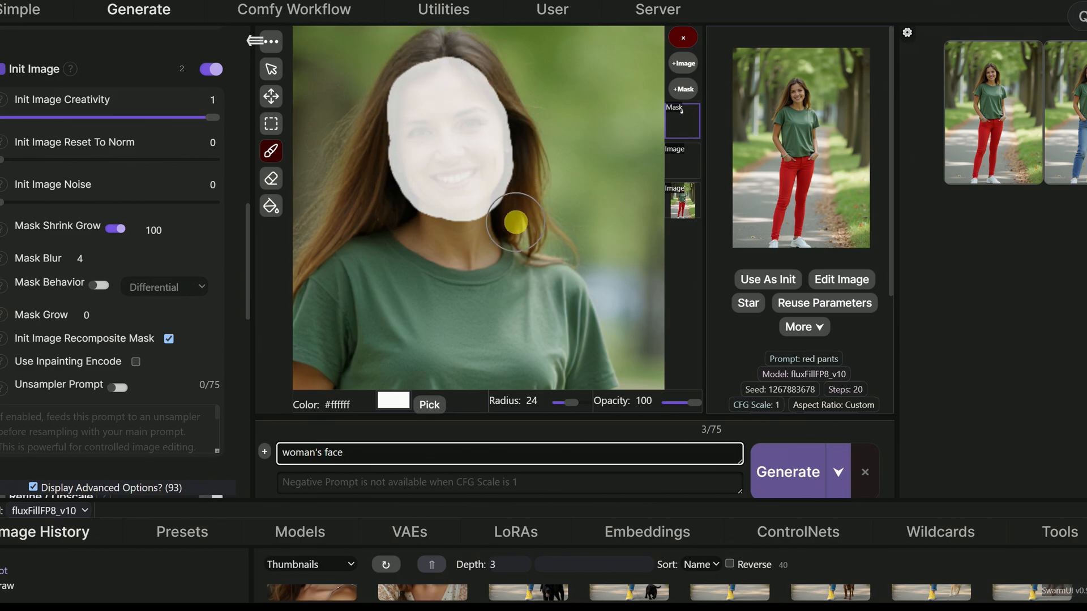
{"action": "left_click", "coordinate": [176, 232]}
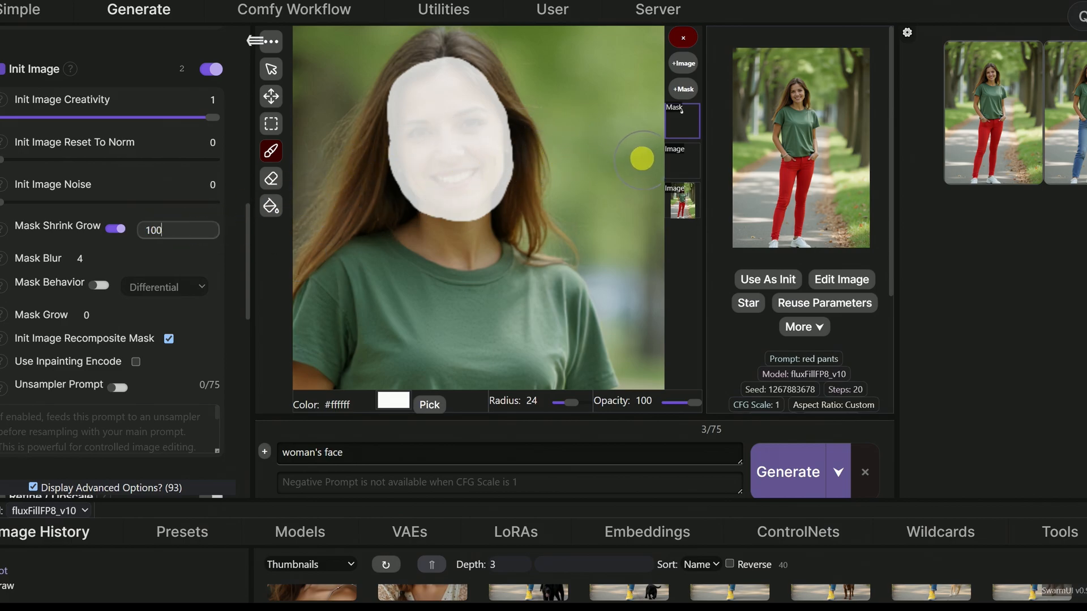
{"action": "left_click_drag", "start_coordinate": [155, 233], "coordinate": [194, 231]}
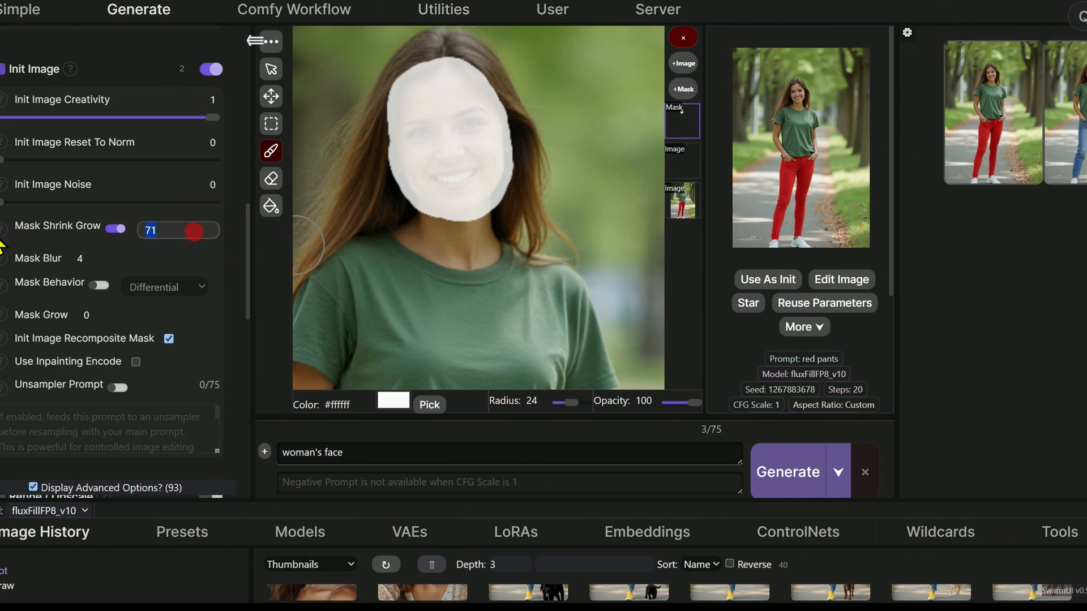
{"action": "type", "text": "10"}
{"action": "left_click", "coordinate": [196, 240]}
{"action": "left_click", "coordinate": [188, 210]}
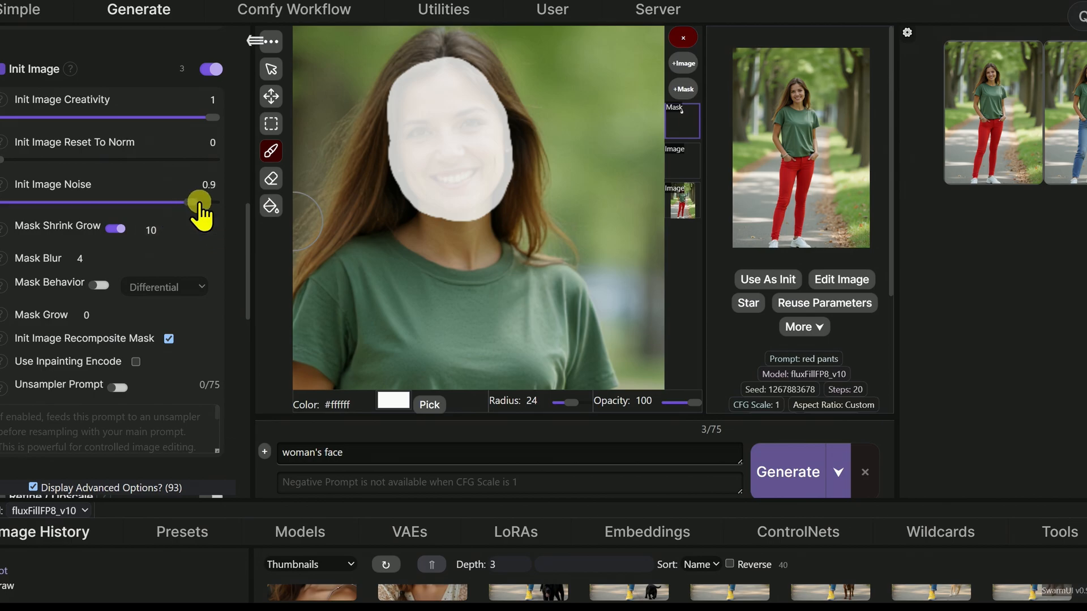
{"action": "left_click_drag", "start_coordinate": [195, 201], "coordinate": [0, 202]}
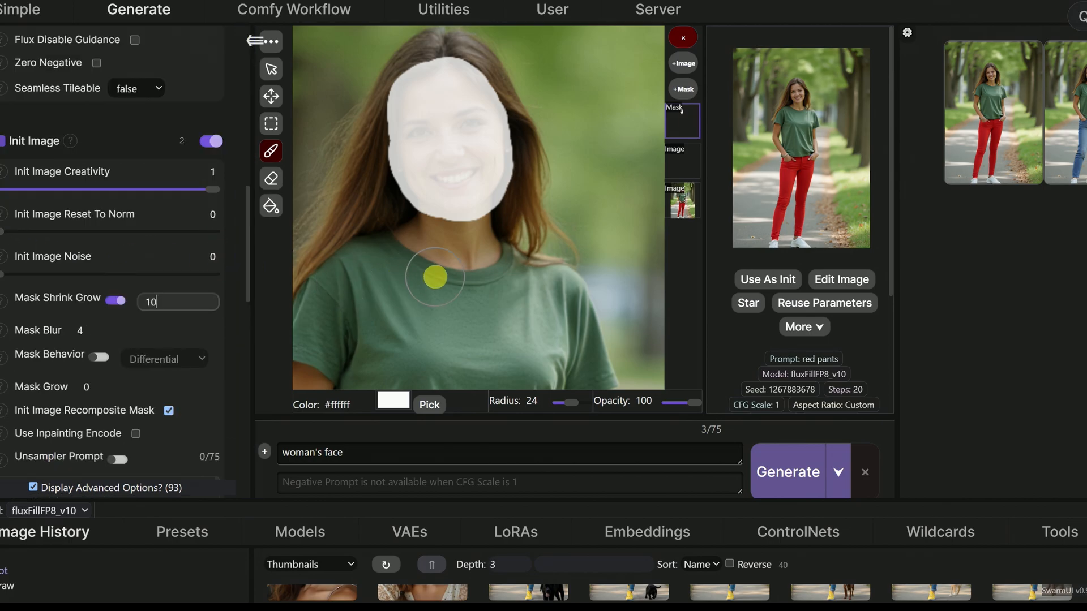
Generate the image from the painted face mask and view its in-progress preview at full size.
{"action": "scroll", "coordinate": [435, 276], "scroll_direction": "down", "scroll_amount": 2}
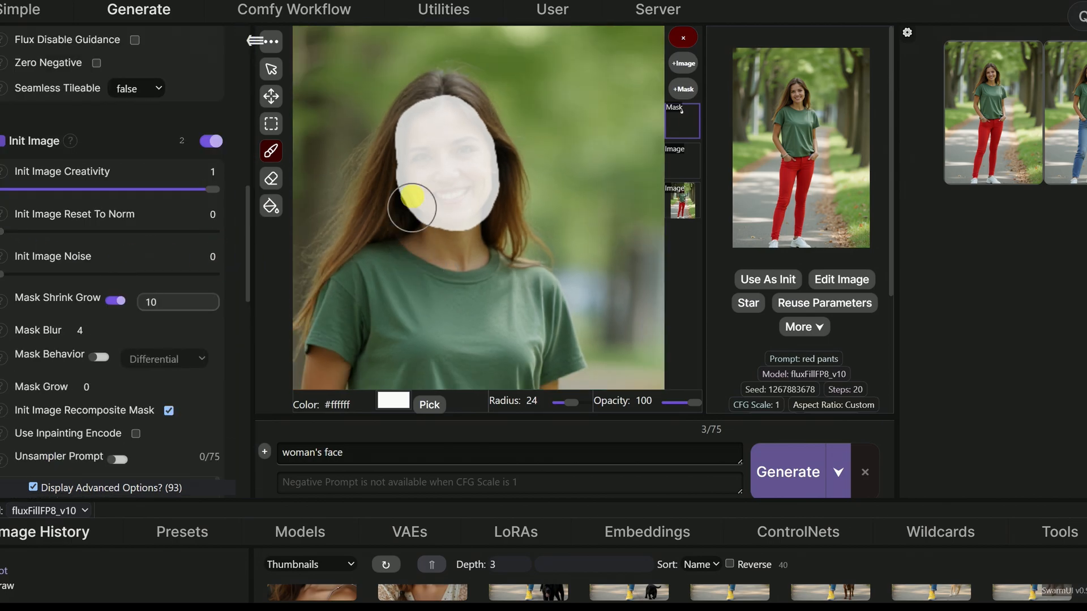
{"action": "scroll", "coordinate": [412, 181], "scroll_direction": "down", "scroll_amount": 2}
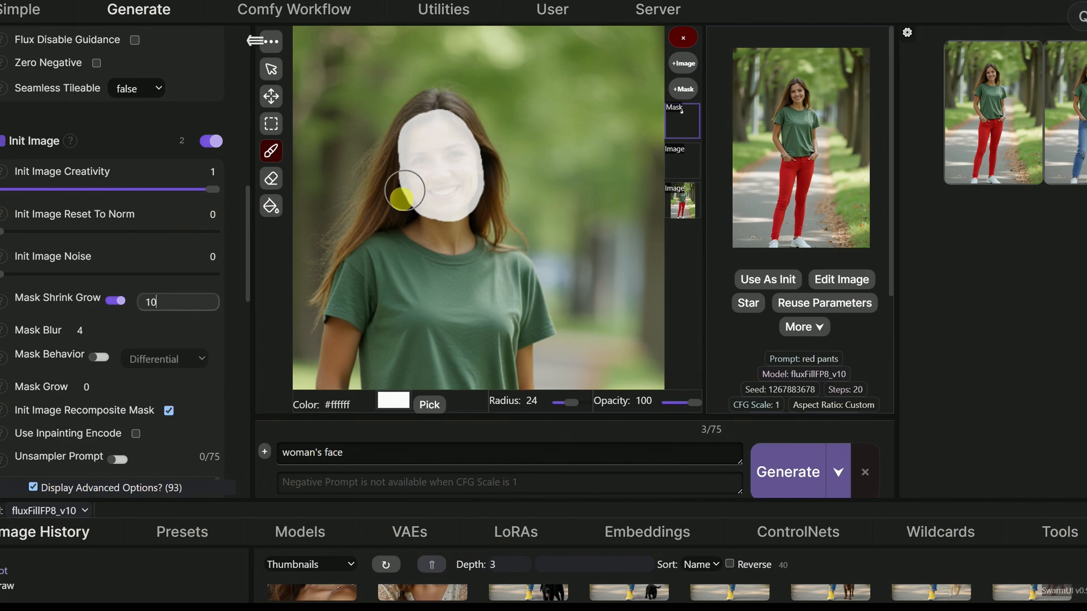
{"action": "left_click", "coordinate": [787, 478]}
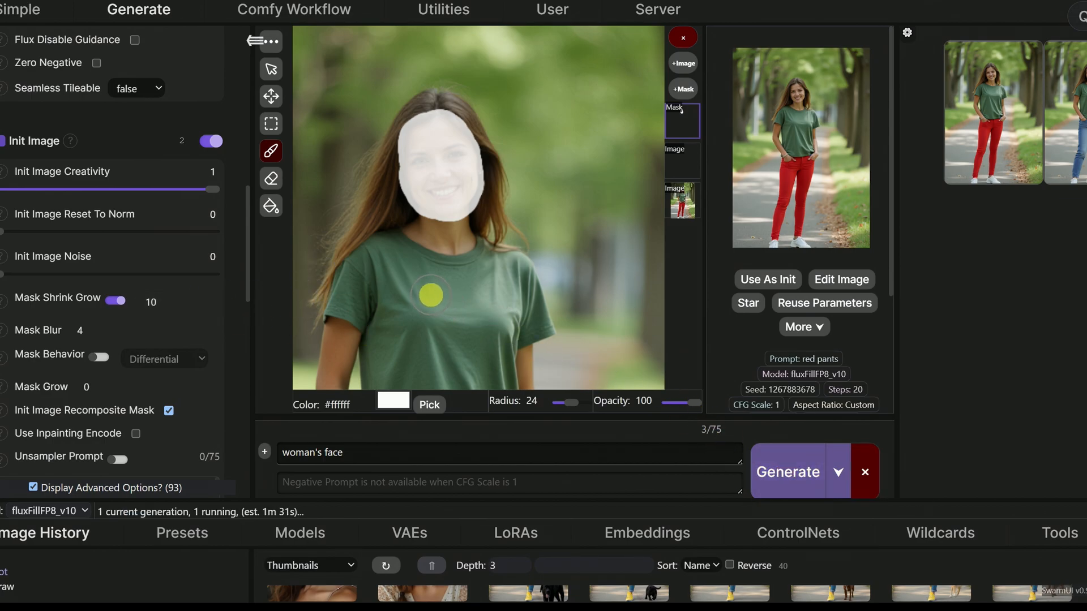
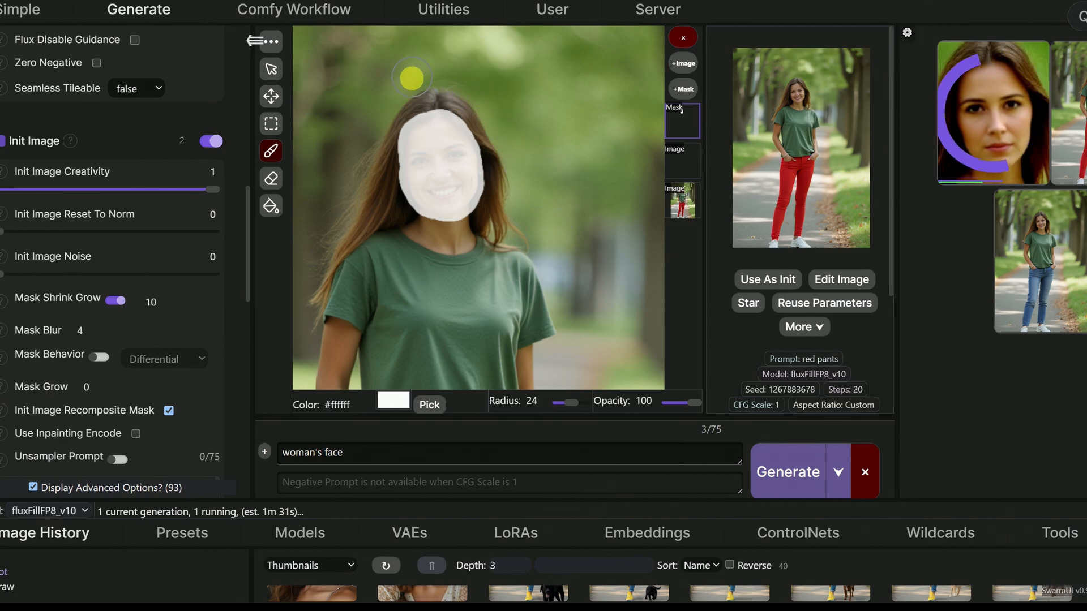
{"action": "left_click", "coordinate": [1016, 136]}
{"action": "left_click", "coordinate": [1015, 136]}
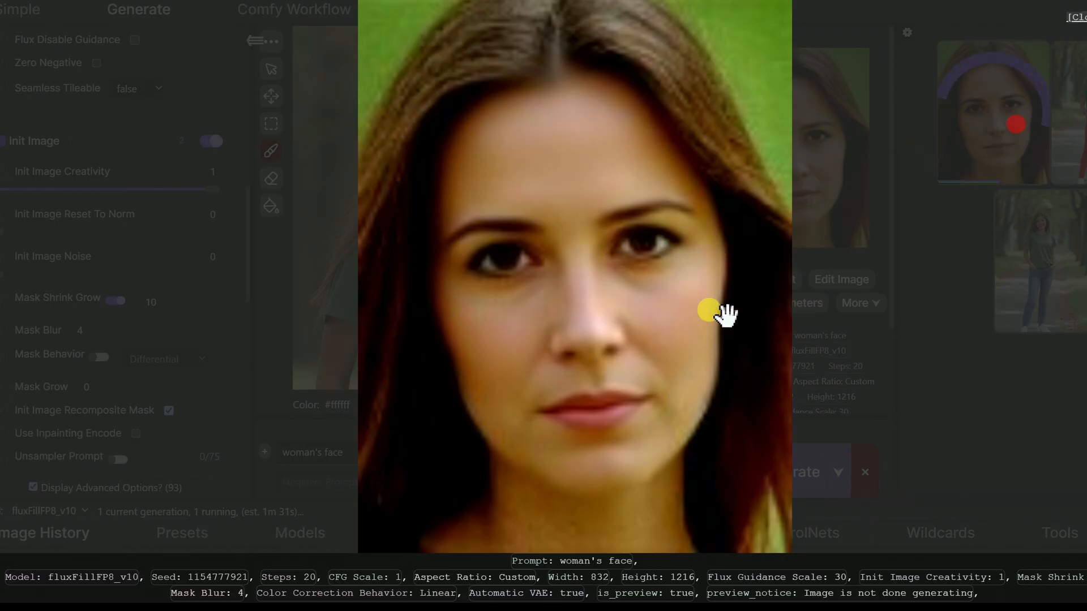
{"action": "left_click", "coordinate": [1084, 36]}
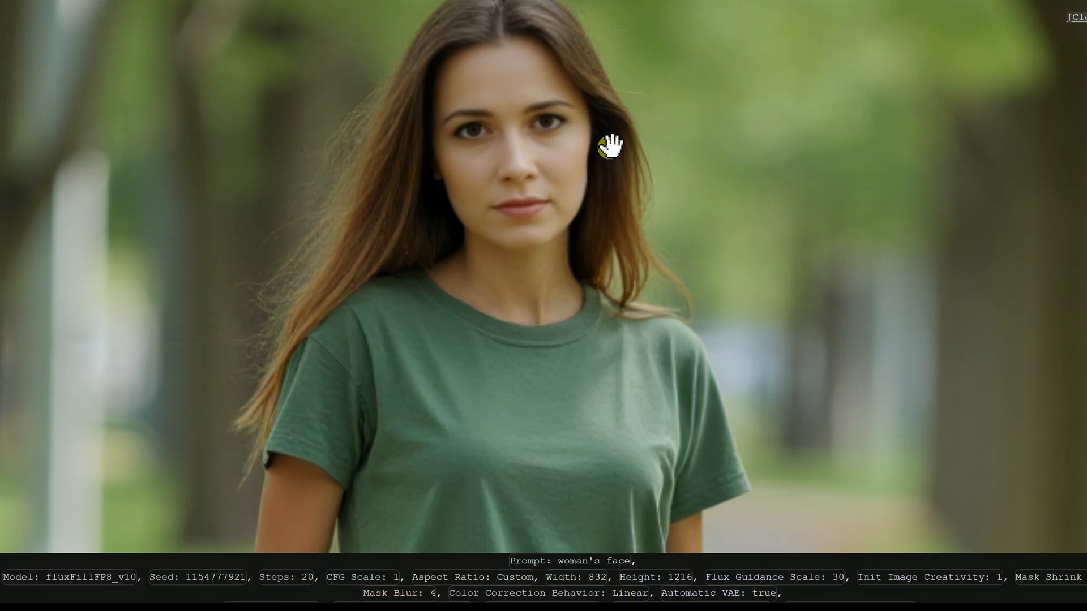
Examine the newly generated face and its blend with the hair and neck at full size, and return to the editor.
{"action": "scroll", "coordinate": [611, 146], "scroll_direction": "up", "scroll_amount": 3}
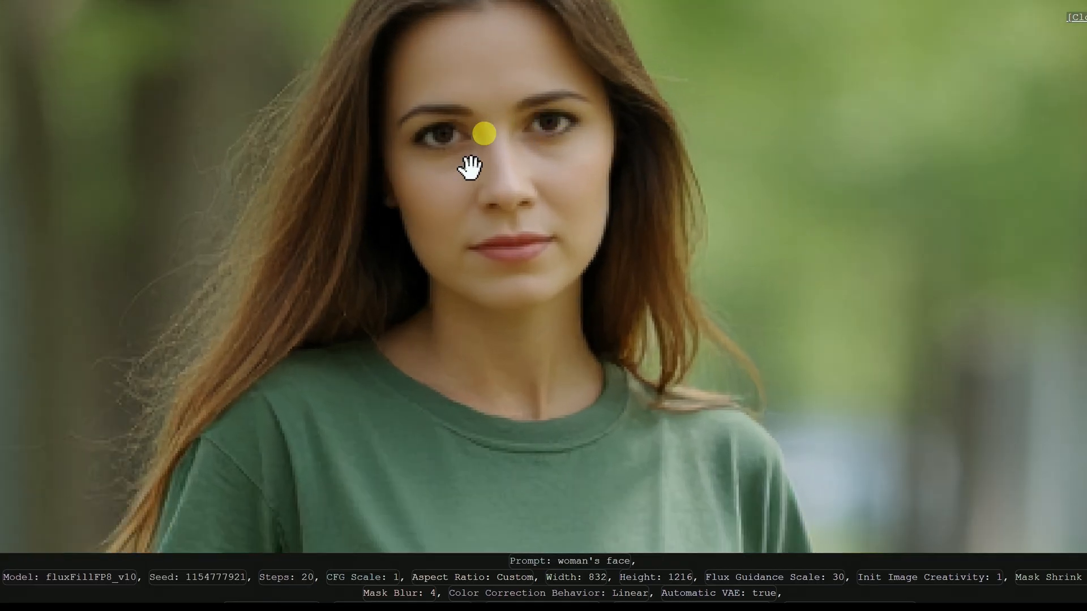
{"action": "scroll", "coordinate": [519, 277], "scroll_direction": "down", "scroll_amount": 2}
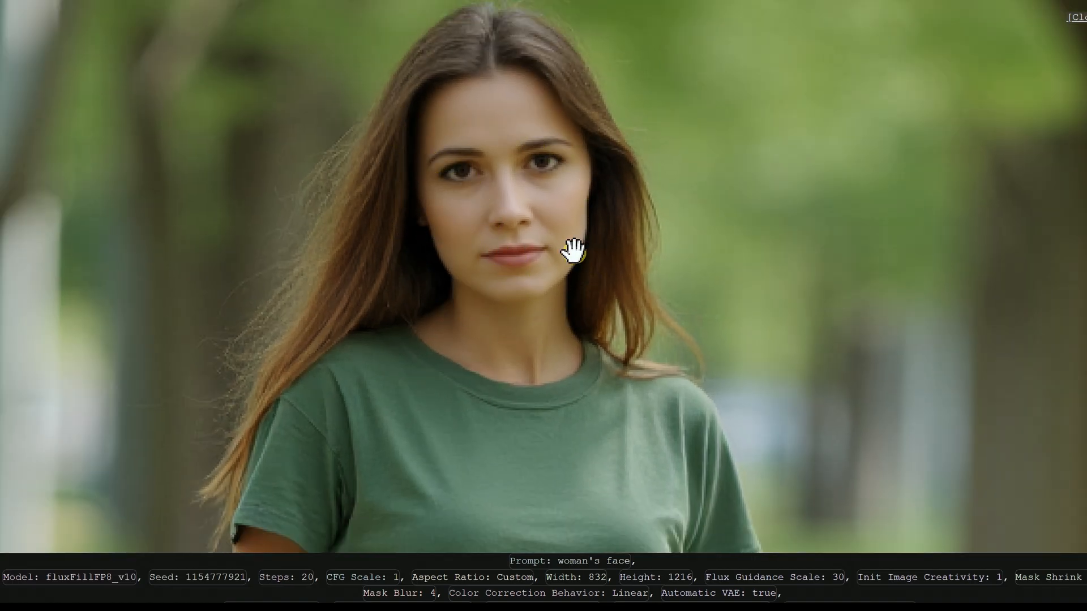
{"action": "scroll", "coordinate": [576, 250], "scroll_direction": "down", "scroll_amount": 2}
{"action": "scroll", "coordinate": [612, 216], "scroll_direction": "up", "scroll_amount": 3}
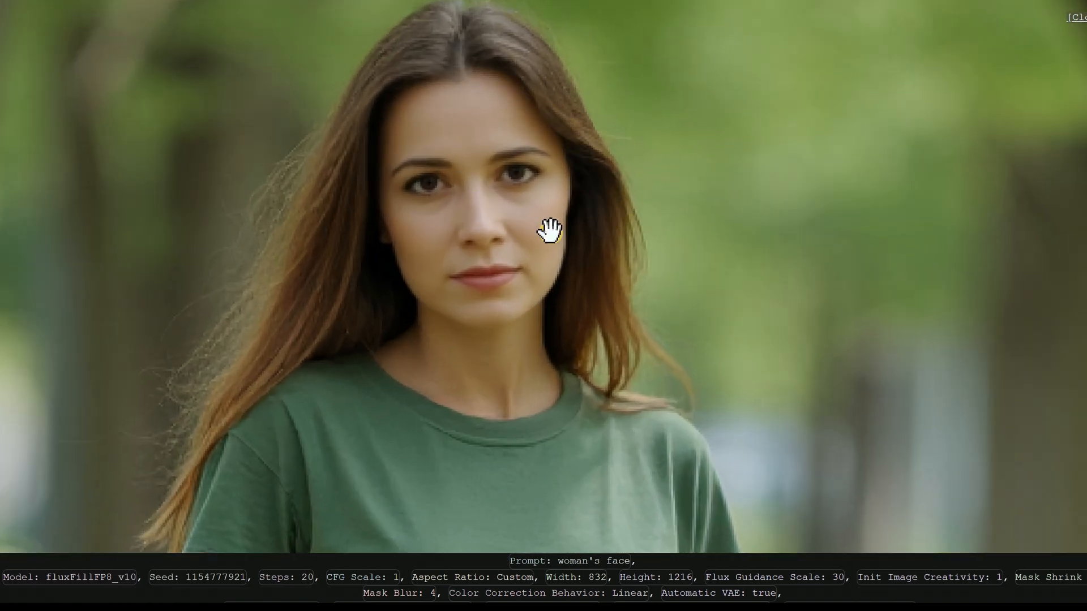
{"action": "scroll", "coordinate": [547, 230], "scroll_direction": "down", "scroll_amount": 5}
{"action": "left_click", "coordinate": [622, 264]}
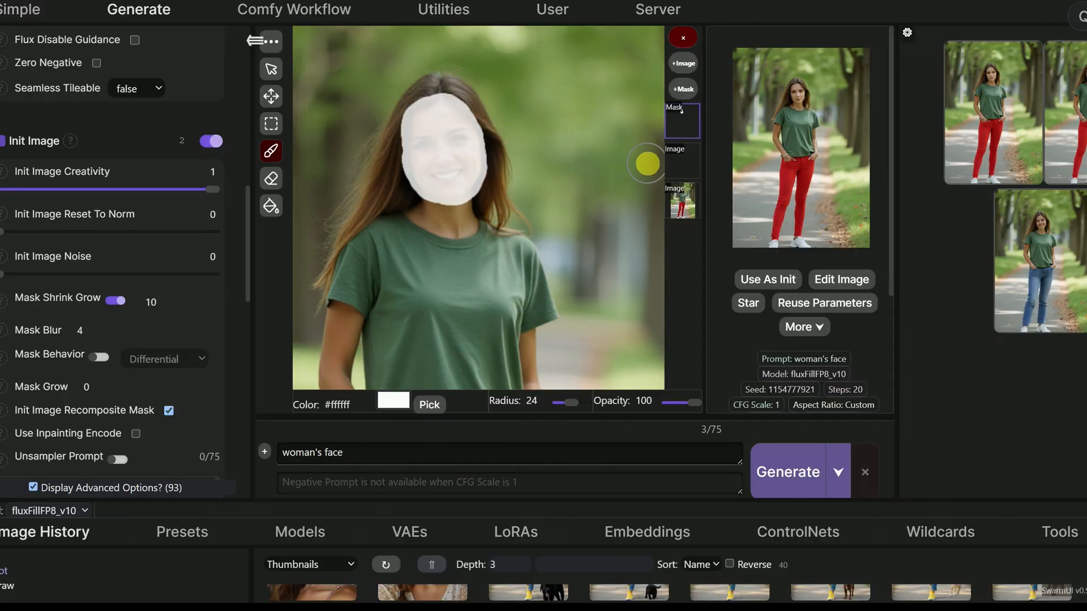
{"action": "scroll", "coordinate": [487, 198], "scroll_direction": "down", "scroll_amount": 2}
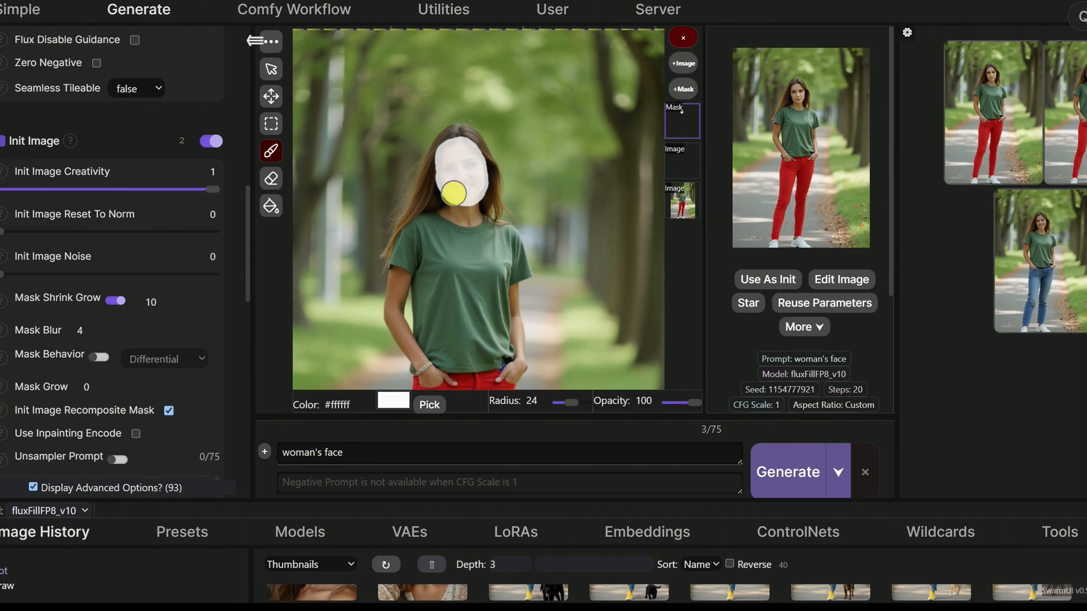
Close the image editor and load the close-up portrait of the woman from the image history.
{"action": "scroll", "coordinate": [454, 189], "scroll_direction": "up", "scroll_amount": 3}
{"action": "scroll", "coordinate": [464, 193], "scroll_direction": "down", "scroll_amount": 1}
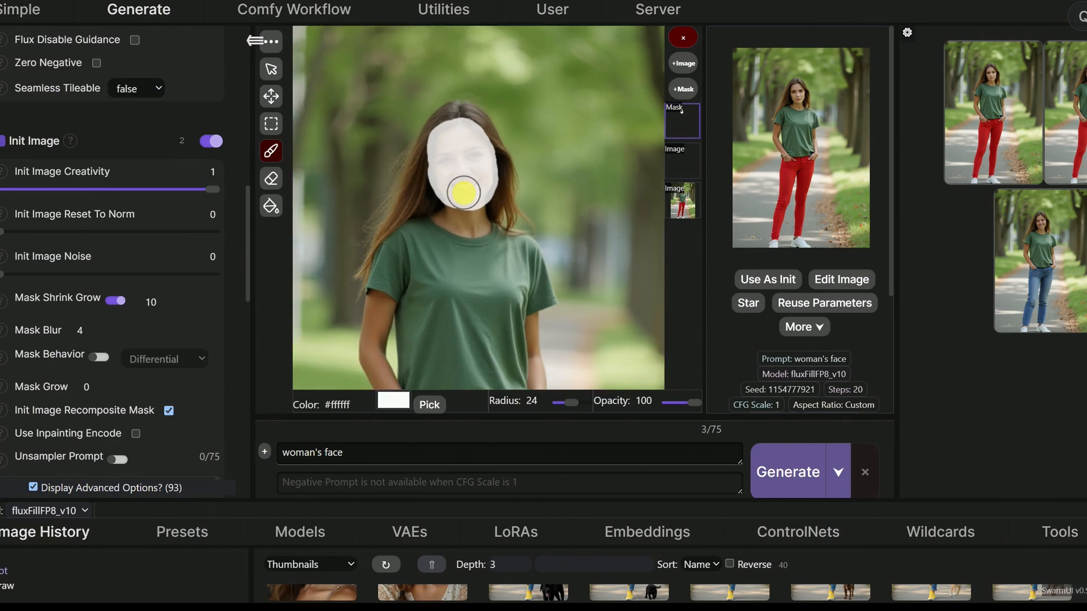
{"action": "scroll", "coordinate": [463, 192], "scroll_direction": "down", "scroll_amount": 6}
{"action": "scroll", "coordinate": [462, 306], "scroll_direction": "up", "scroll_amount": 3}
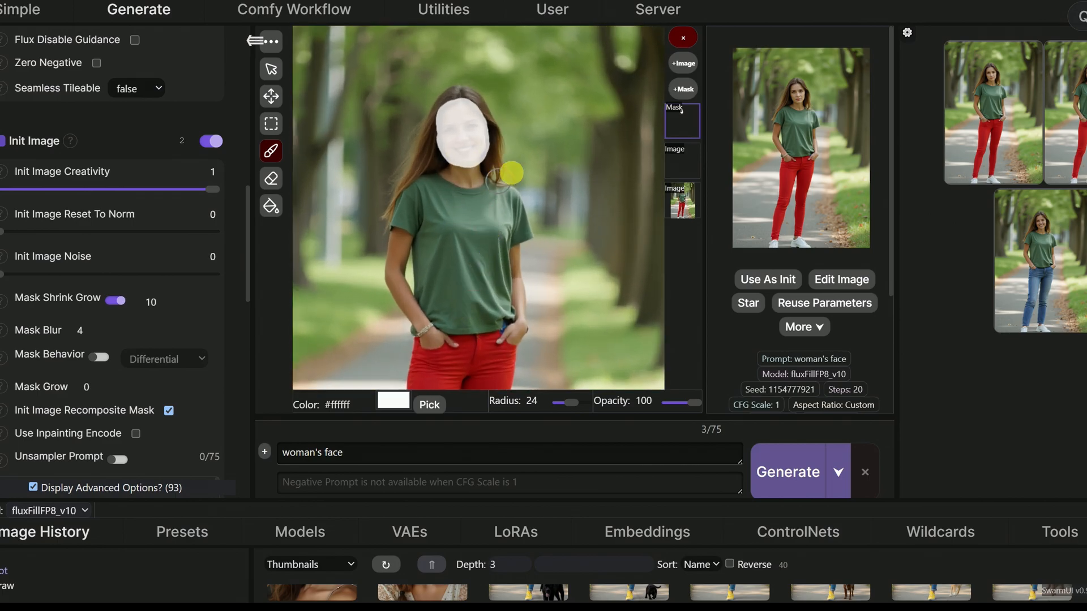
{"action": "left_click", "coordinate": [683, 37]}
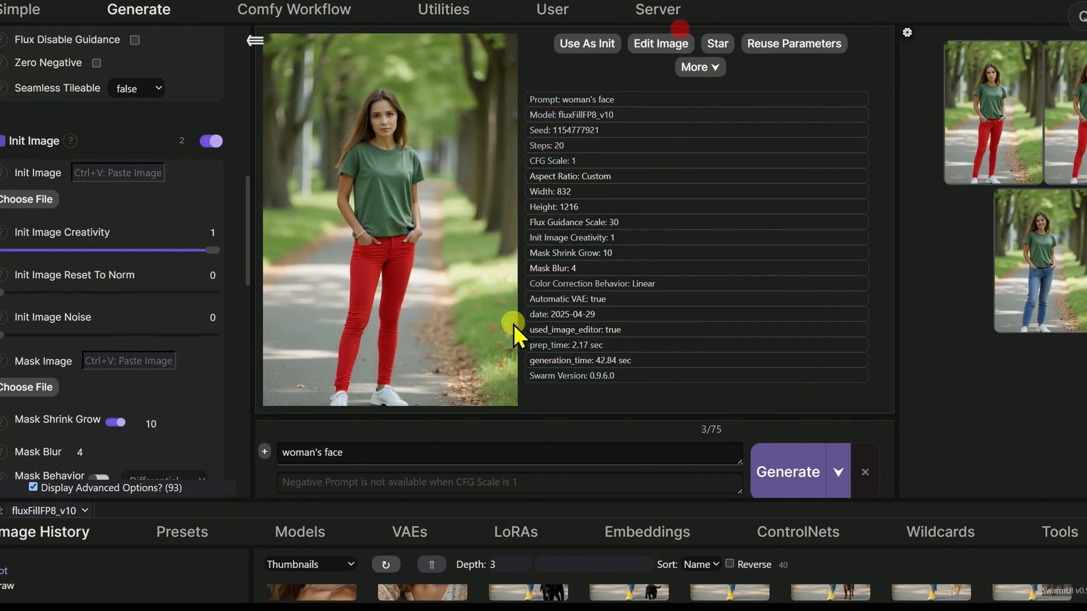
{"action": "left_click_drag", "start_coordinate": [658, 498], "coordinate": [657, 256]}
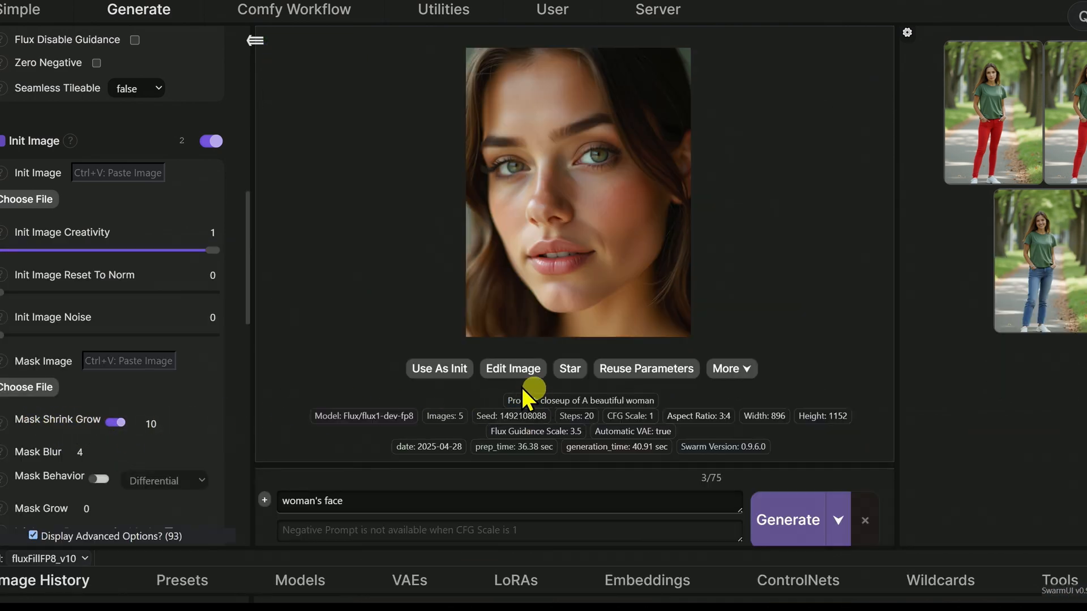
Clear the prompt and open the close-up portrait in the image editor.
{"action": "left_click_drag", "start_coordinate": [436, 507], "coordinate": [256, 489]}
{"action": "key", "text": "BackSpace"}
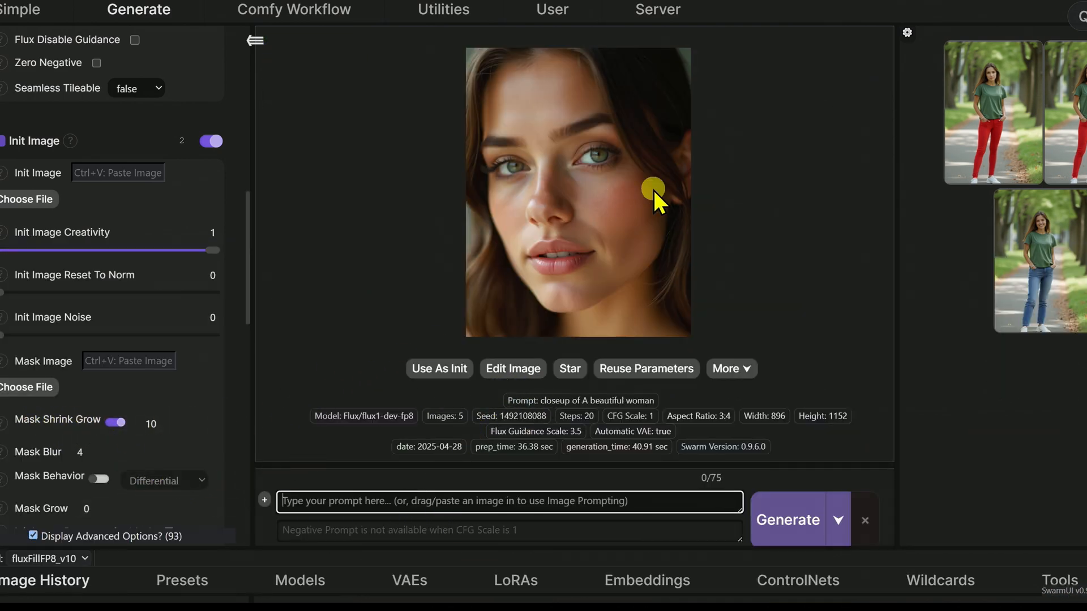
{"action": "left_click", "coordinate": [529, 368]}
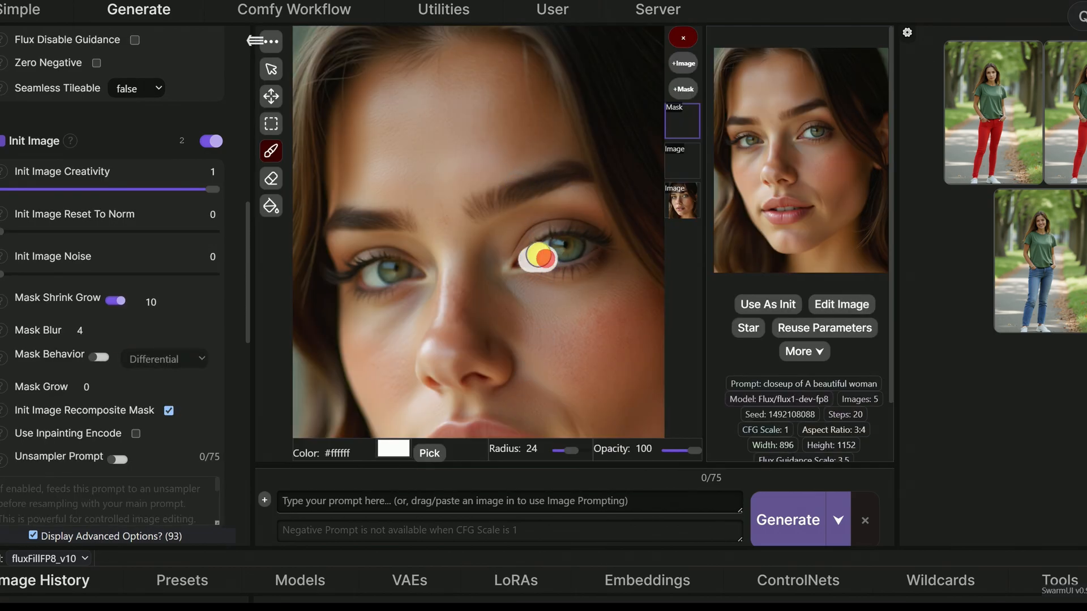
Paint a mask over the eye on the picture's right side with brush radius 24 and enter the prompt "brown eye".
{"action": "mouse_move", "coordinate": [538, 256]}
{"action": "left_mouse_down"}
{"action": "mouse_move", "coordinate": [592, 246]}
{"action": "mouse_move", "coordinate": [544, 260]}
{"action": "left_mouse_up"}
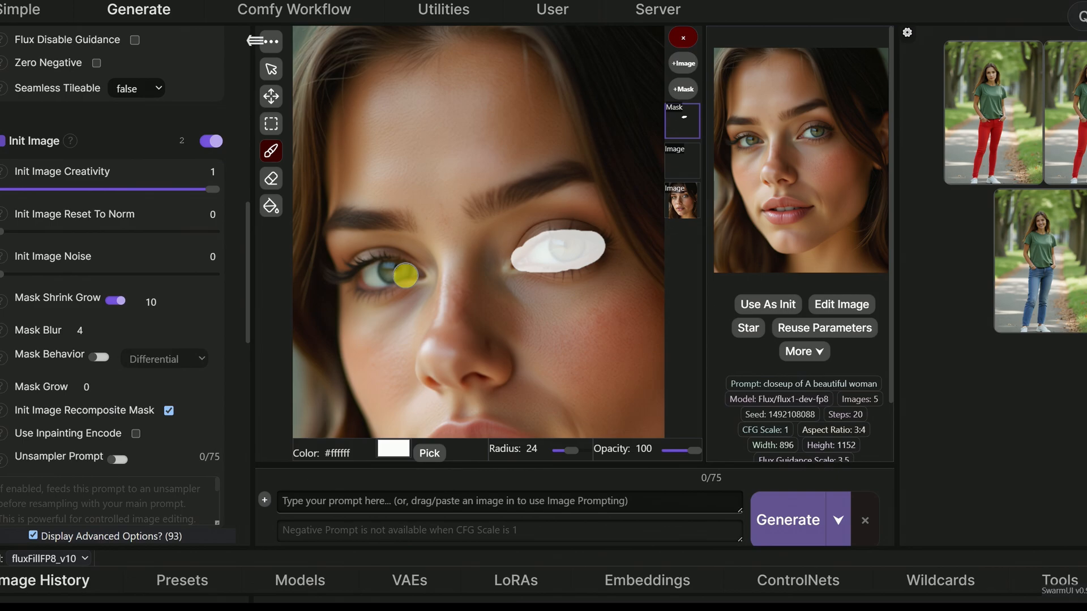
{"action": "scroll", "coordinate": [430, 279], "scroll_direction": "up", "scroll_amount": 1}
{"action": "scroll", "coordinate": [498, 280], "scroll_direction": "down", "scroll_amount": 4}
{"action": "scroll", "coordinate": [624, 296], "scroll_direction": "up", "scroll_amount": 3}
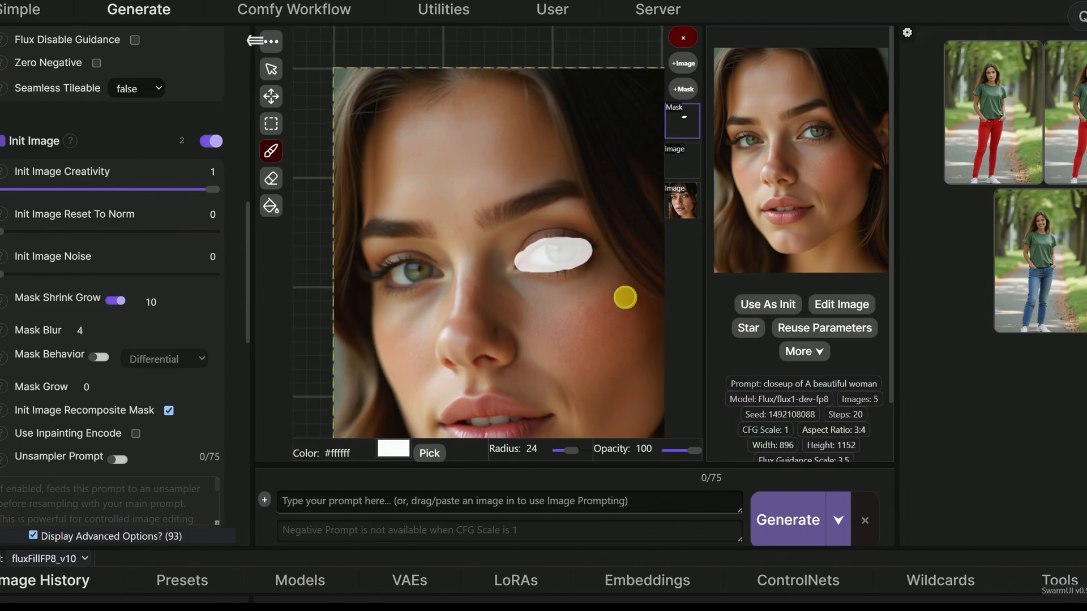
{"action": "scroll", "coordinate": [630, 295], "scroll_direction": "down", "scroll_amount": 1}
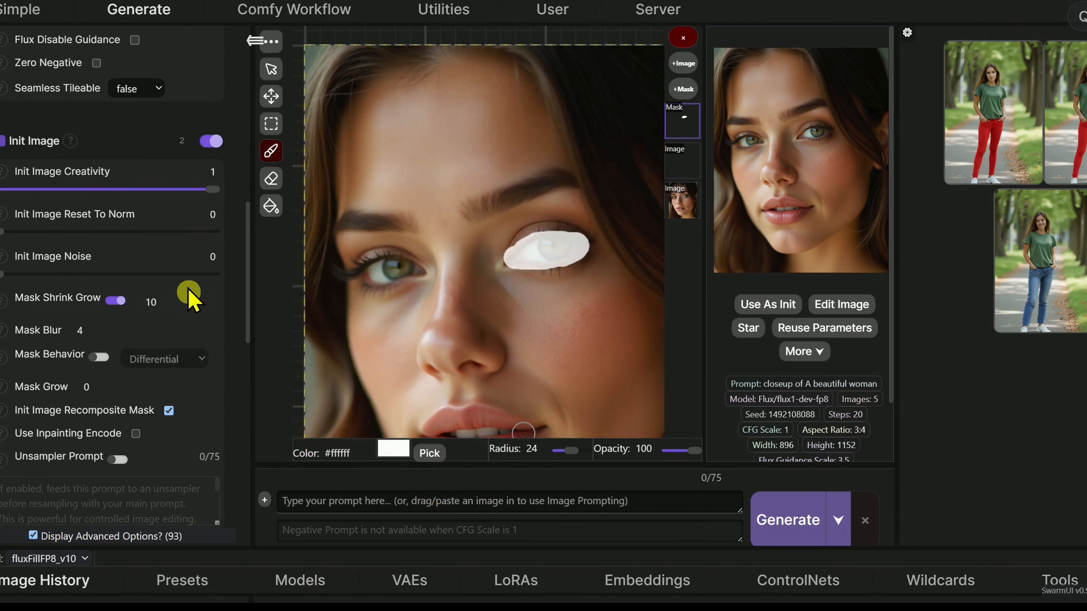
{"action": "left_click", "coordinate": [412, 502]}
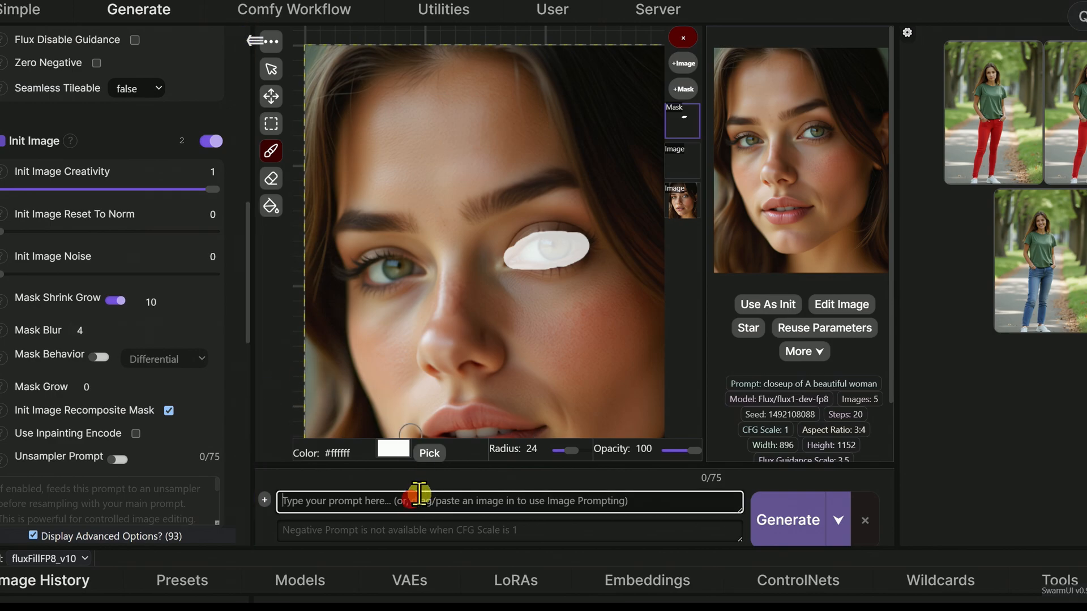
{"action": "type", "text": "brown eye"}
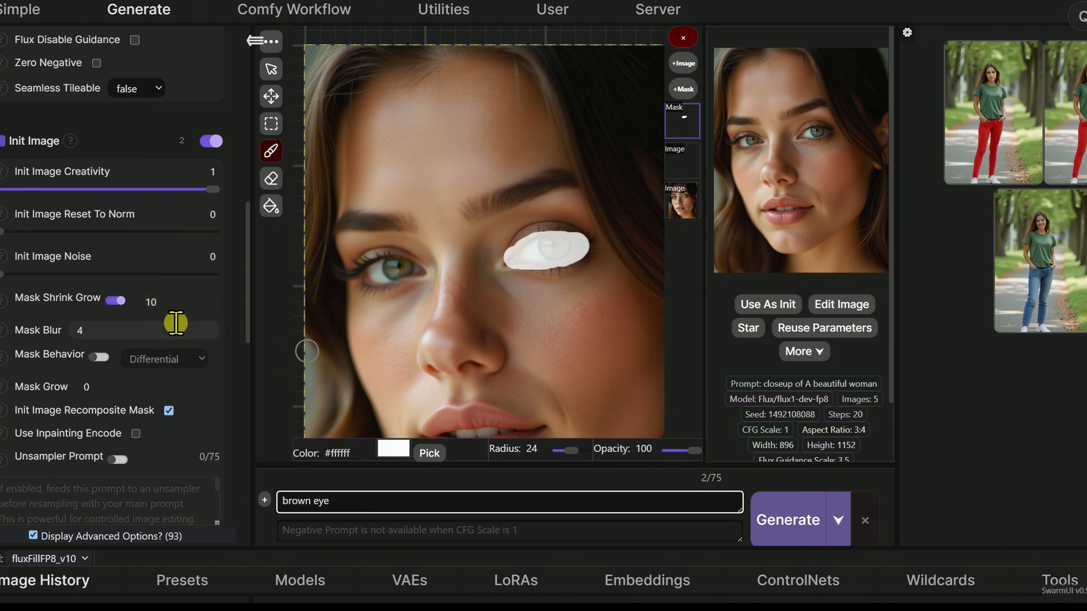
Generate the image with Mask Shrink Grow at 10 and view the new eye at full size.
{"action": "left_click", "coordinate": [792, 518]}
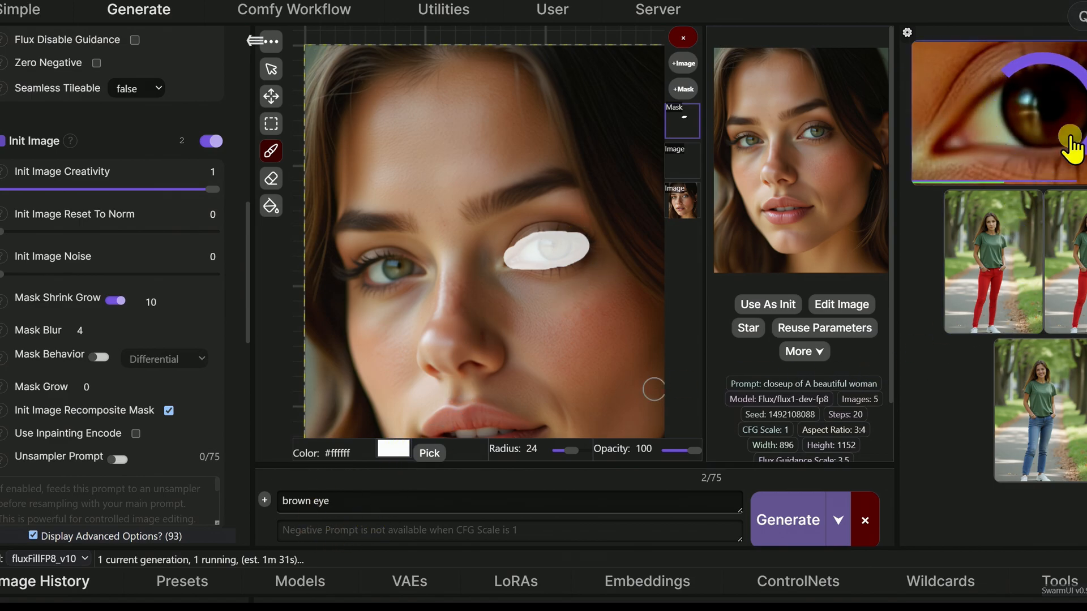
{"action": "scroll", "coordinate": [455, 251], "scroll_direction": "down", "scroll_amount": 2}
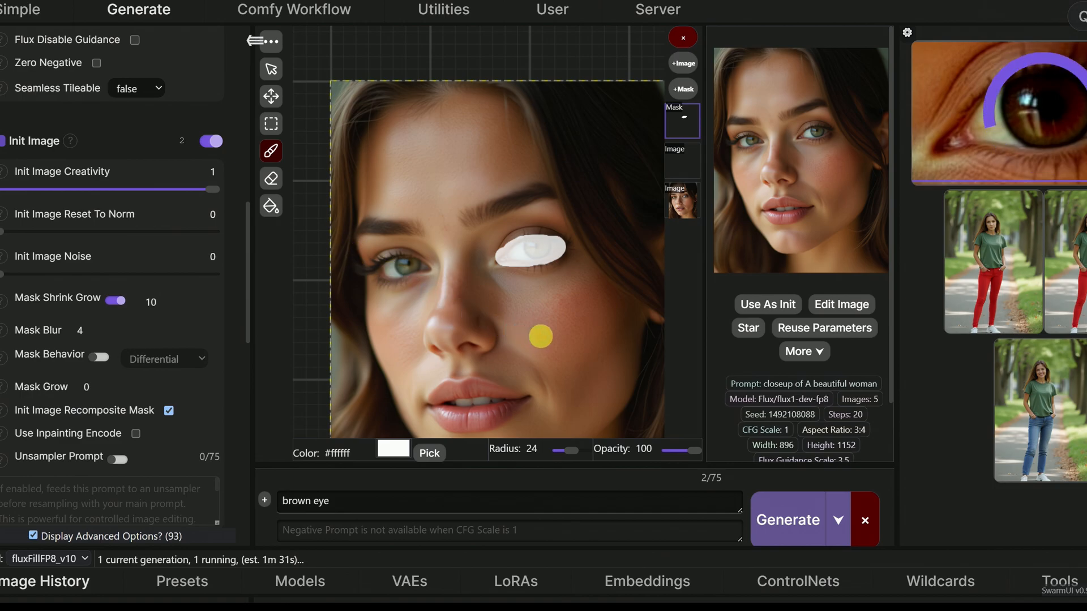
{"action": "left_click", "coordinate": [1021, 95]}
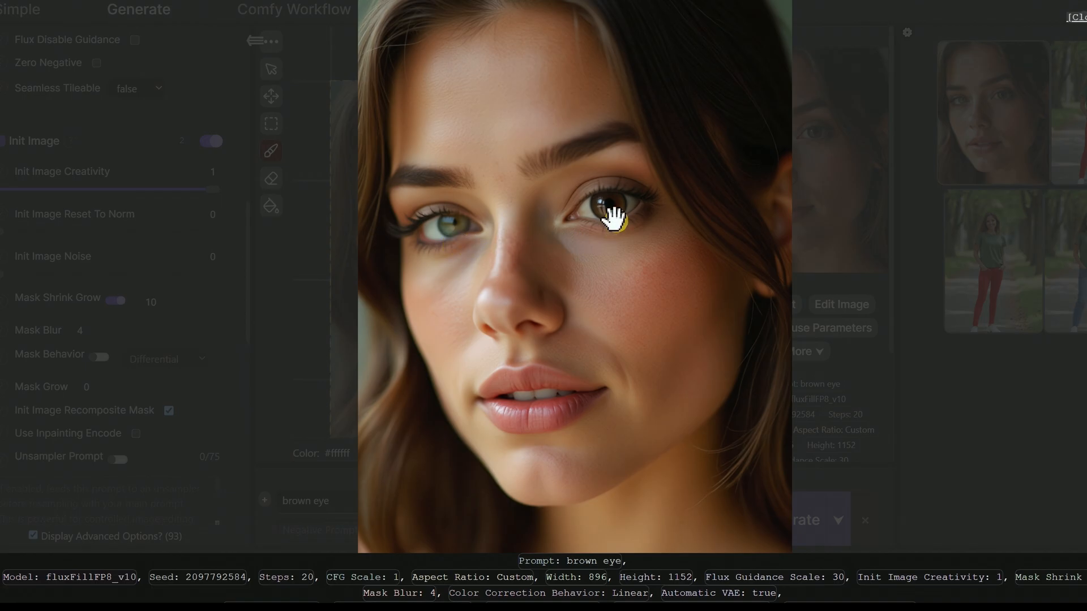
{"action": "left_click", "coordinate": [668, 275]}
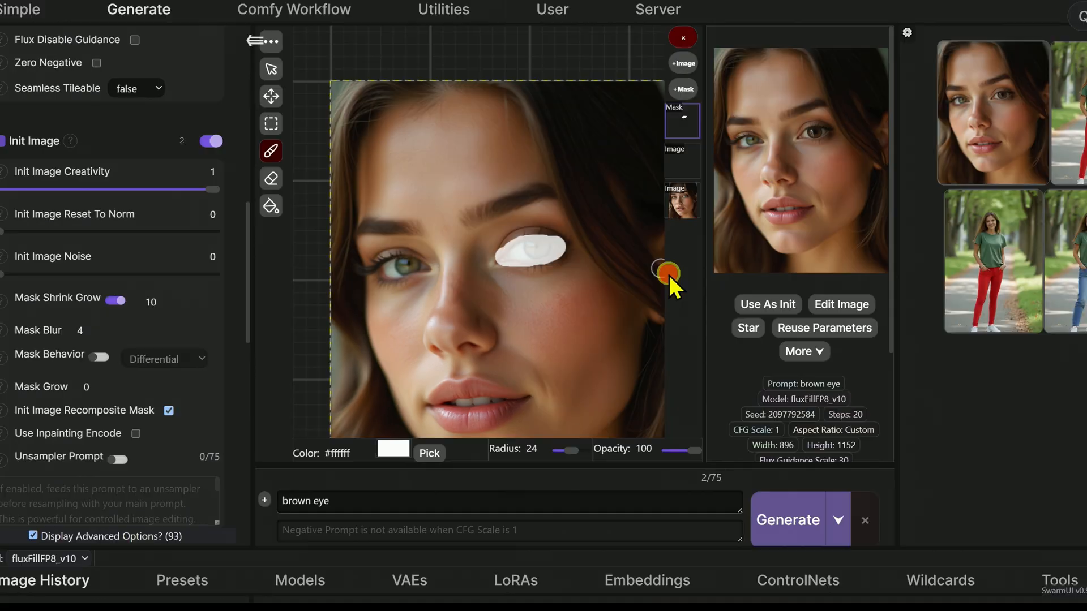
Lower the mask layer's opacity to zero to inspect the original eye, and restore it to full.
{"action": "right_click", "coordinate": [690, 127]}
{"action": "left_click_drag", "start_coordinate": [887, 203], "coordinate": [727, 233]}
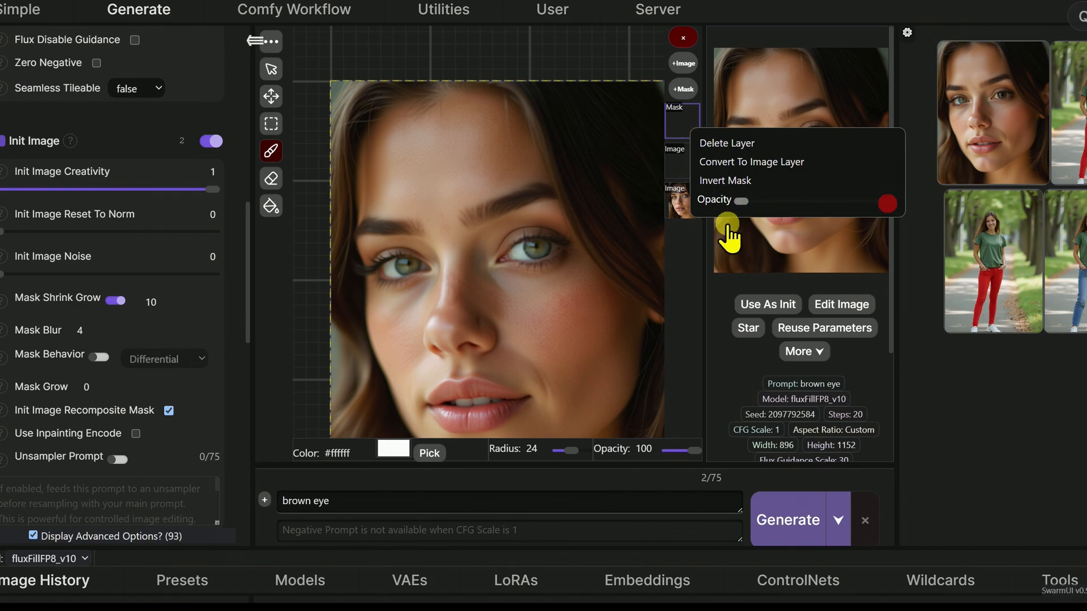
{"action": "left_click", "coordinate": [726, 351]}
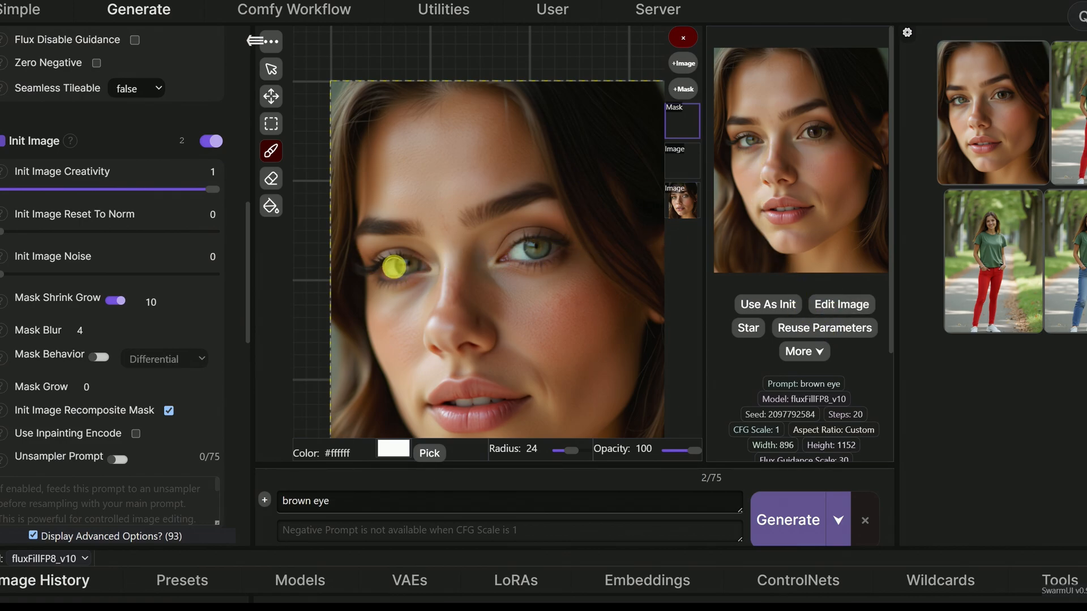
{"action": "right_click", "coordinate": [684, 121]}
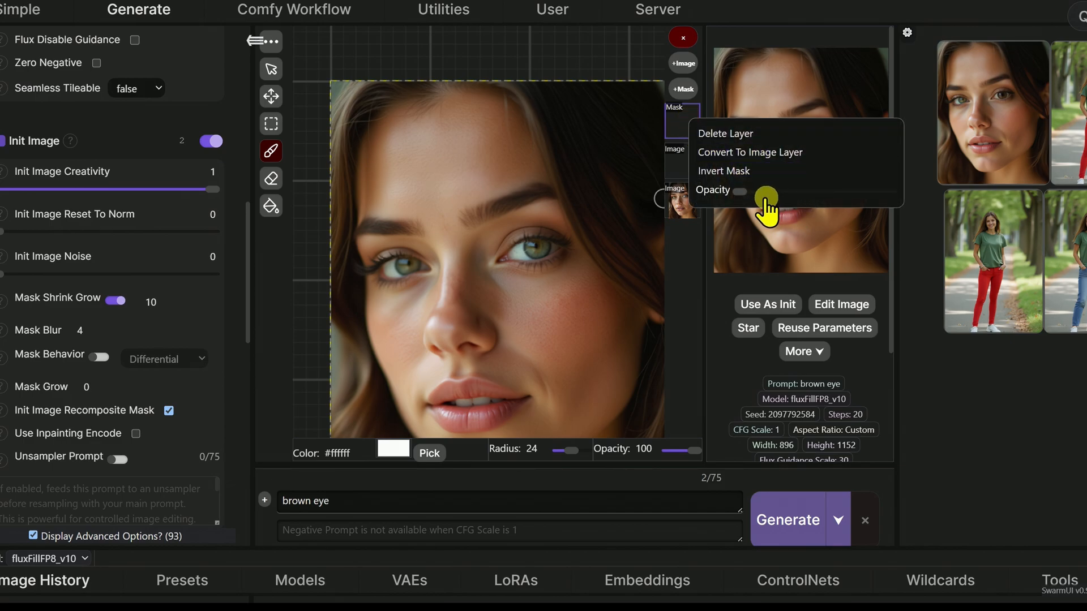
{"action": "left_click_drag", "start_coordinate": [746, 192], "coordinate": [914, 202]}
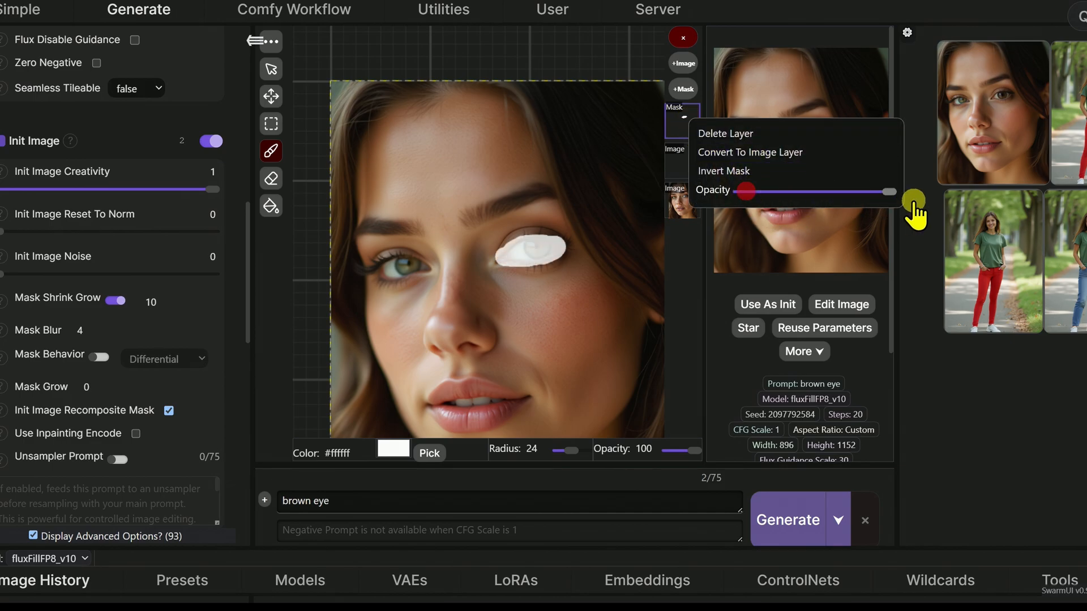
{"action": "left_click", "coordinate": [727, 352]}
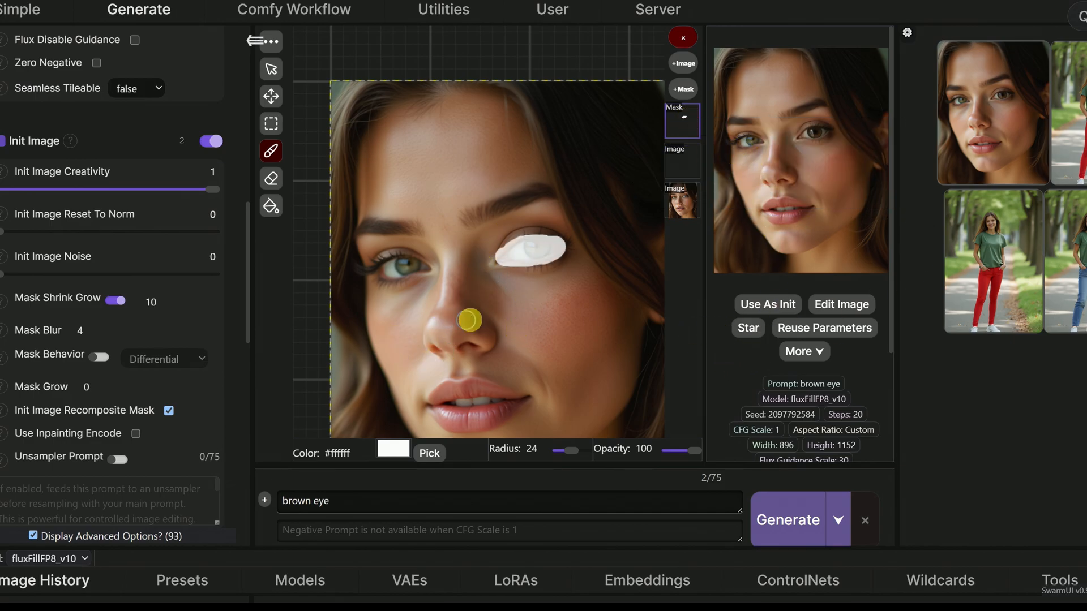
Disable Mask Shrink Grow and generate the image again from the same eye mask and prompt.
{"action": "left_click", "coordinate": [120, 302]}
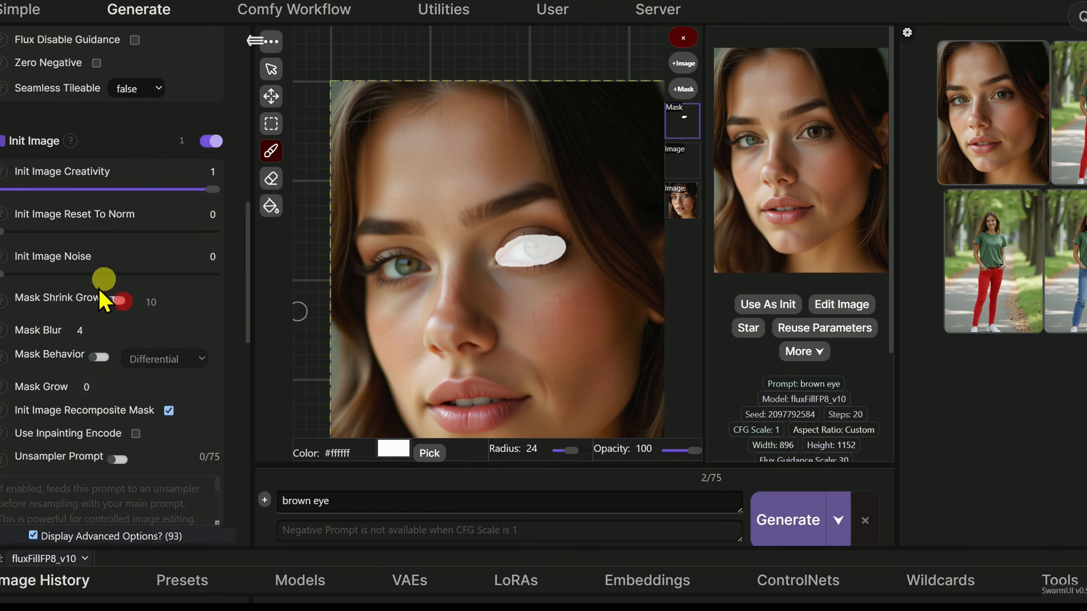
{"action": "left_click", "coordinate": [792, 529]}
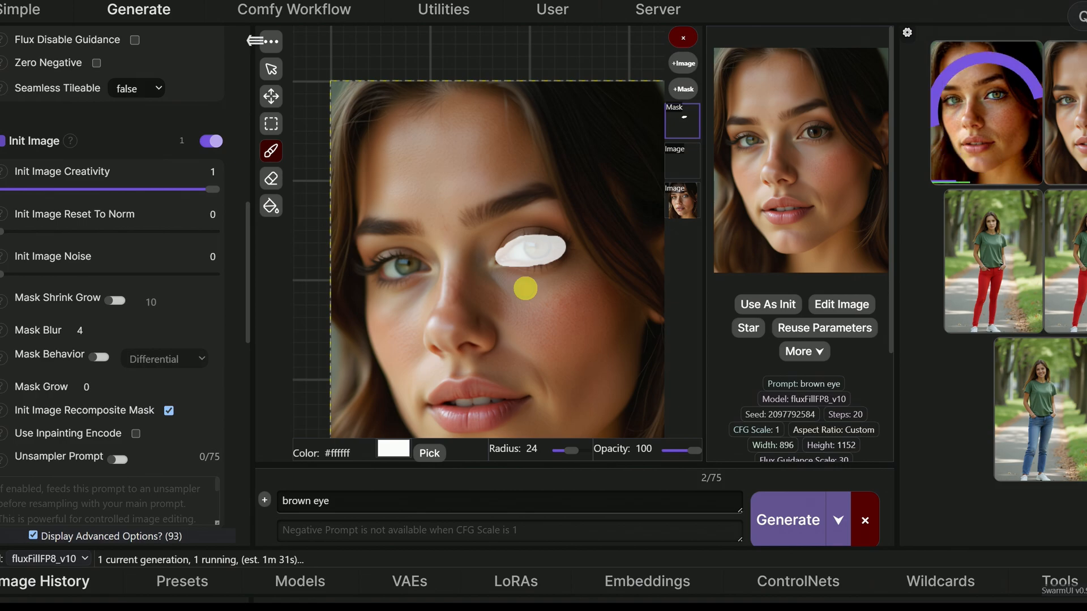
{"action": "left_click", "coordinate": [380, 498]}
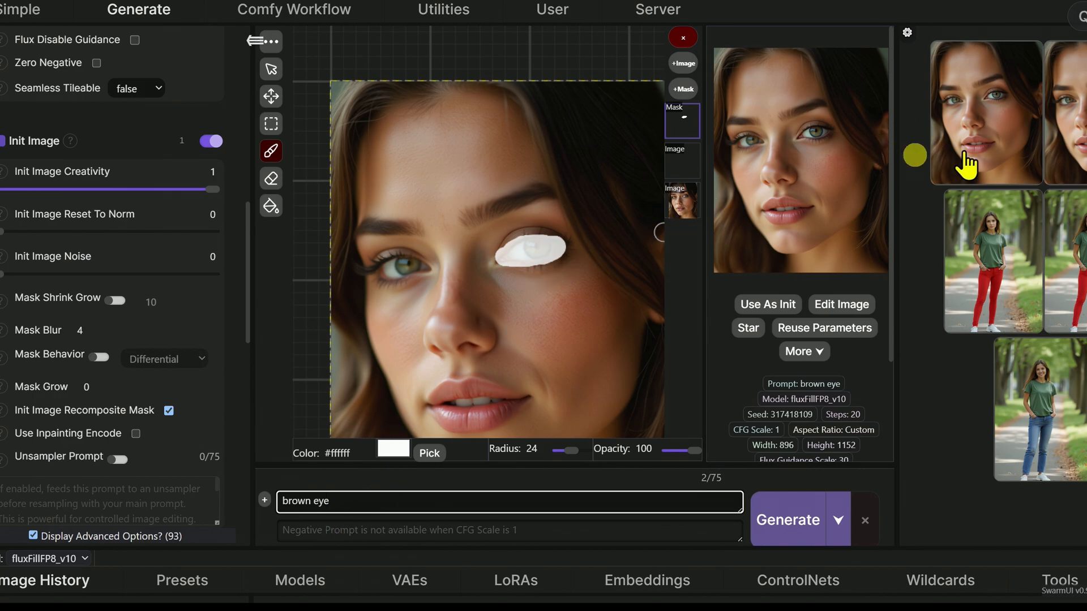
Compare the eyes generated with and without Mask Shrink Grow at full size, and return to the editor.
{"action": "left_click", "coordinate": [776, 117]}
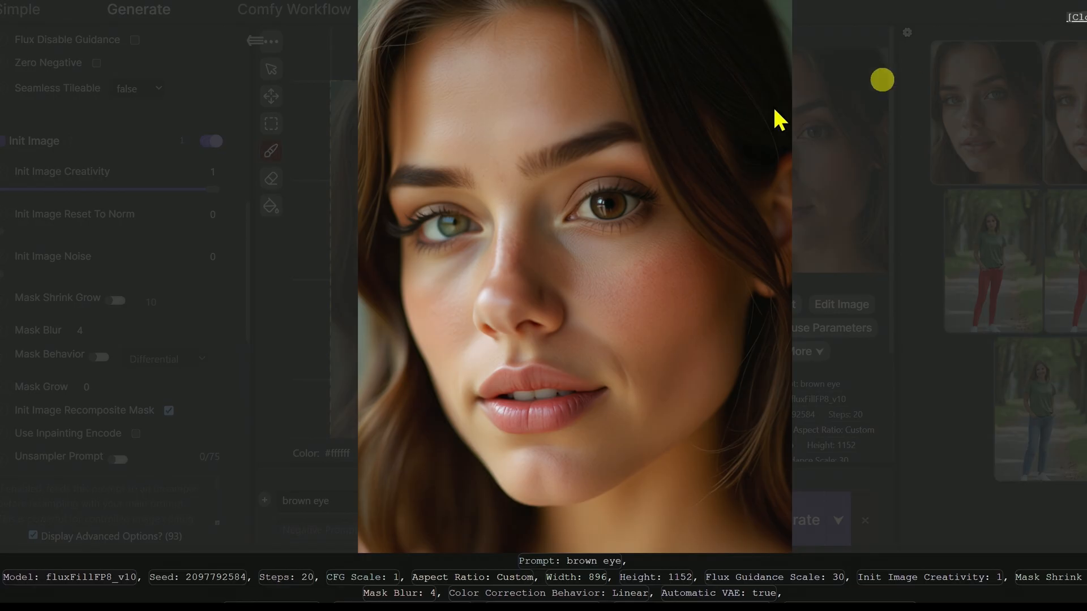
{"action": "left_click", "coordinate": [1077, 18]}
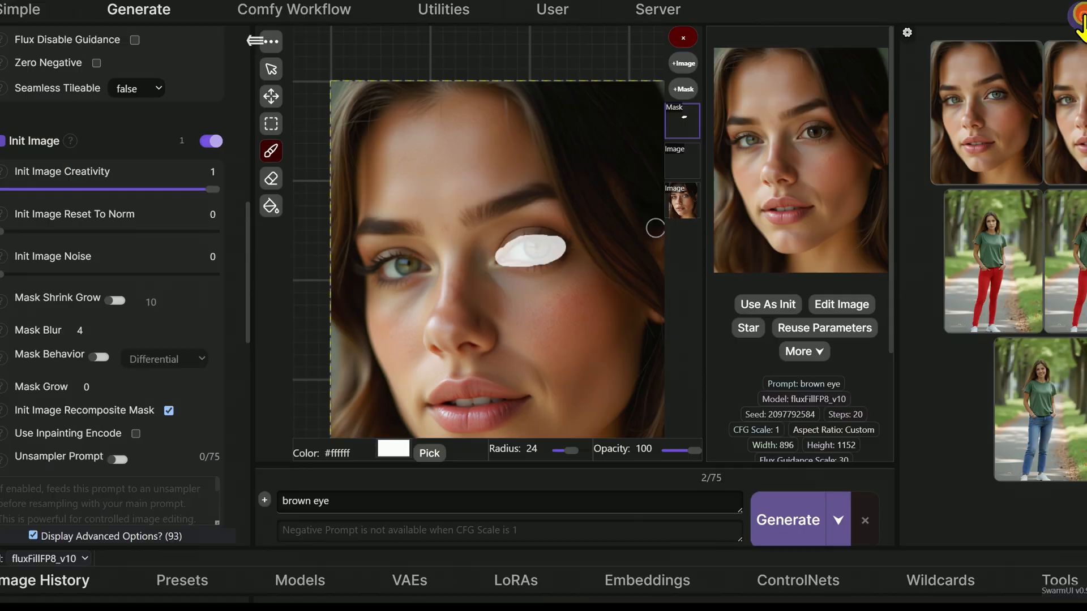
{"action": "left_click", "coordinate": [1008, 137]}
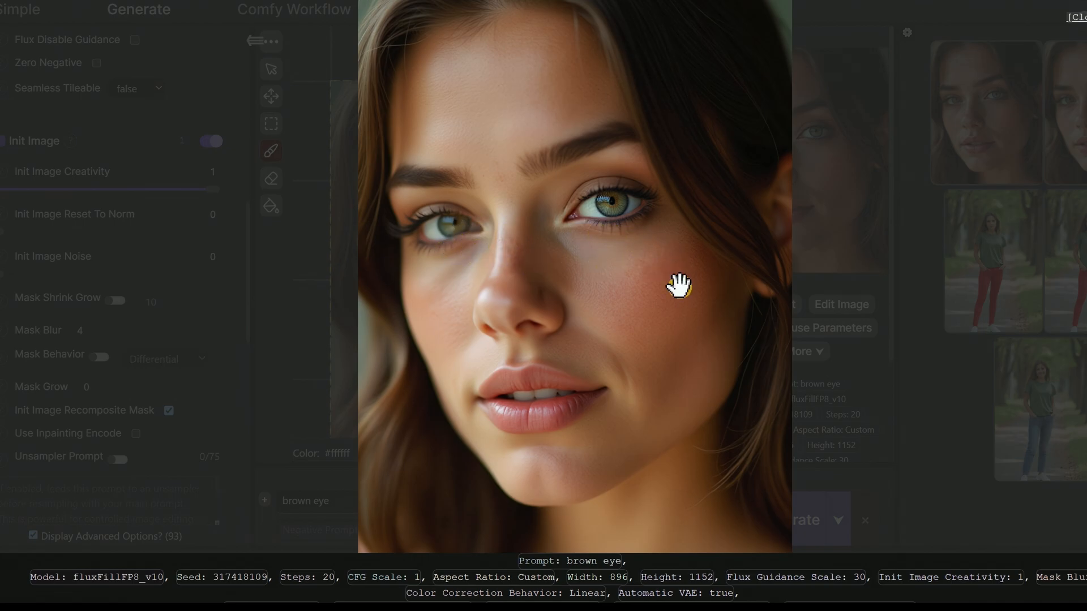
{"action": "left_click", "coordinate": [883, 242]}
{"action": "left_click", "coordinate": [339, 503]}
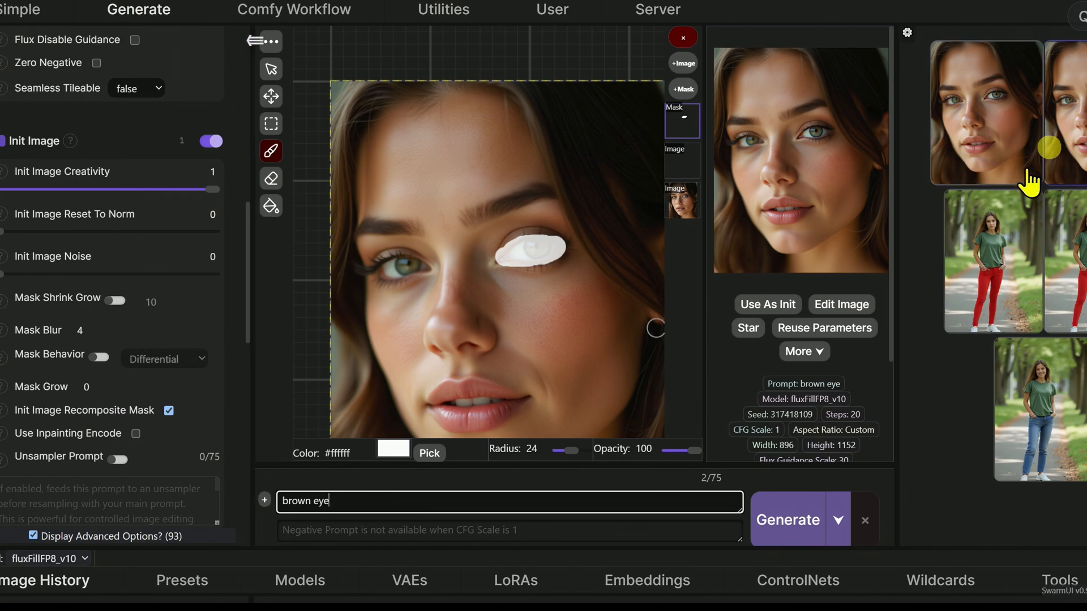
Enable Mask Shrink Grow with a value of 200 and generate the masked eye again.
{"action": "scroll", "coordinate": [430, 385], "scroll_direction": "down", "scroll_amount": 5}
{"action": "scroll", "coordinate": [418, 421], "scroll_direction": "up", "scroll_amount": 4}
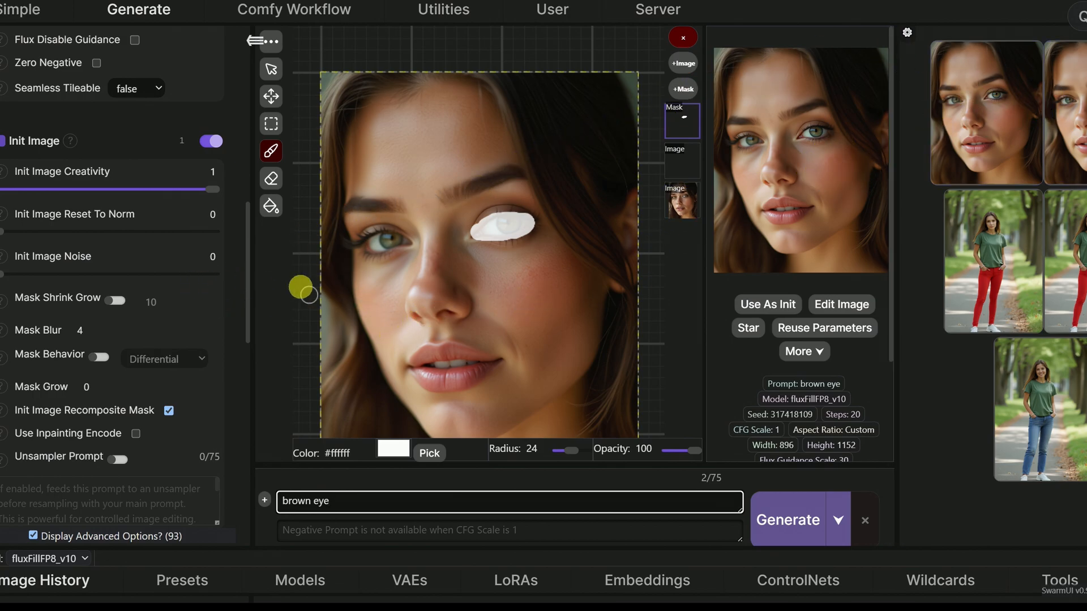
{"action": "left_click", "coordinate": [113, 301]}
{"action": "left_click_drag", "start_coordinate": [163, 303], "coordinate": [1085, 340]}
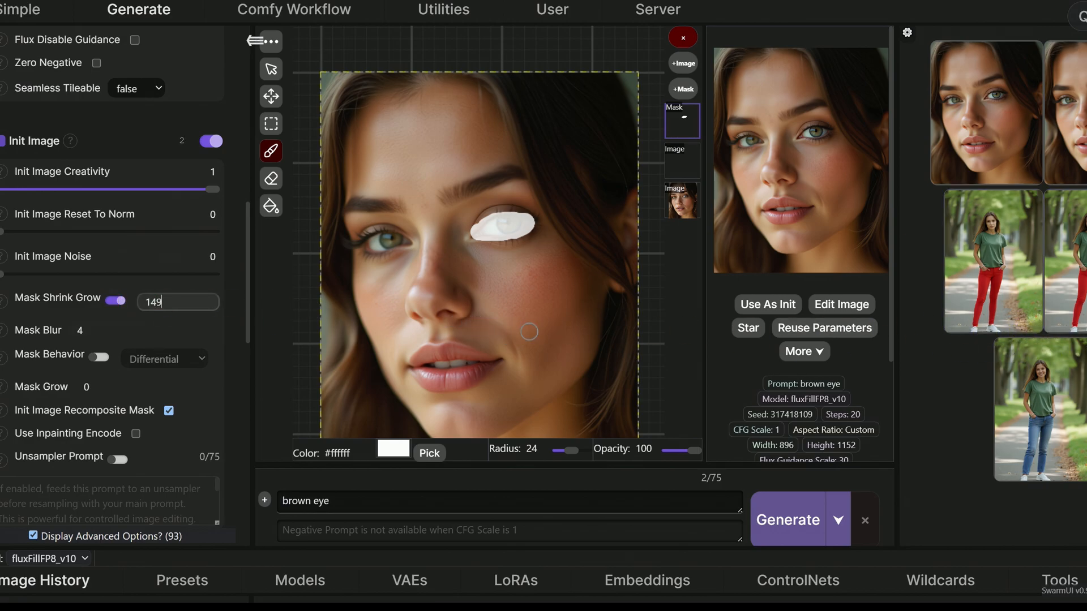
{"action": "left_click_drag", "start_coordinate": [157, 298], "coordinate": [168, 297]}
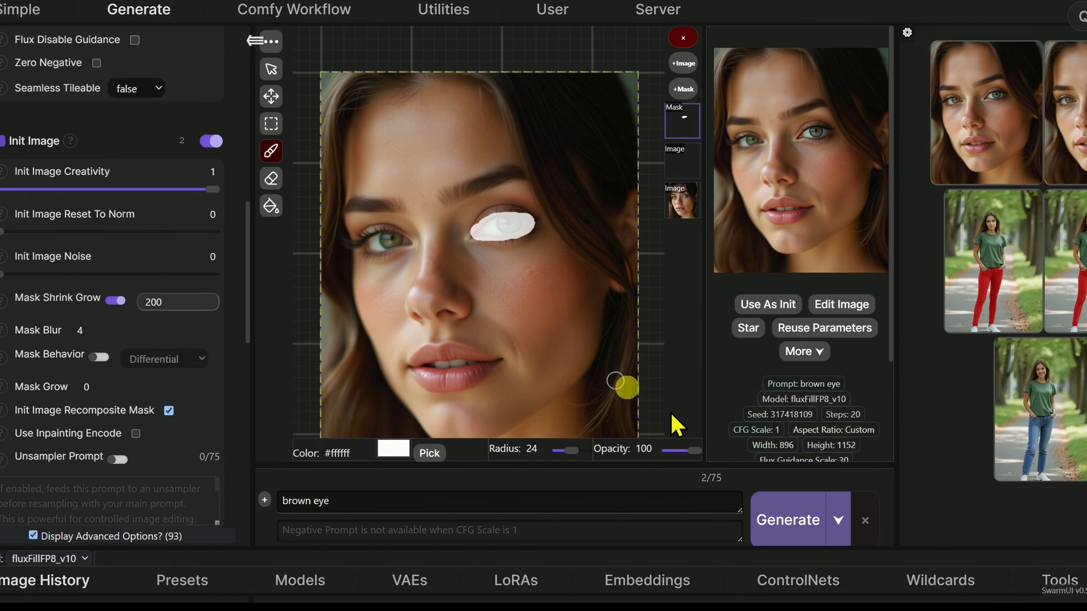
{"action": "left_click", "coordinate": [796, 516]}
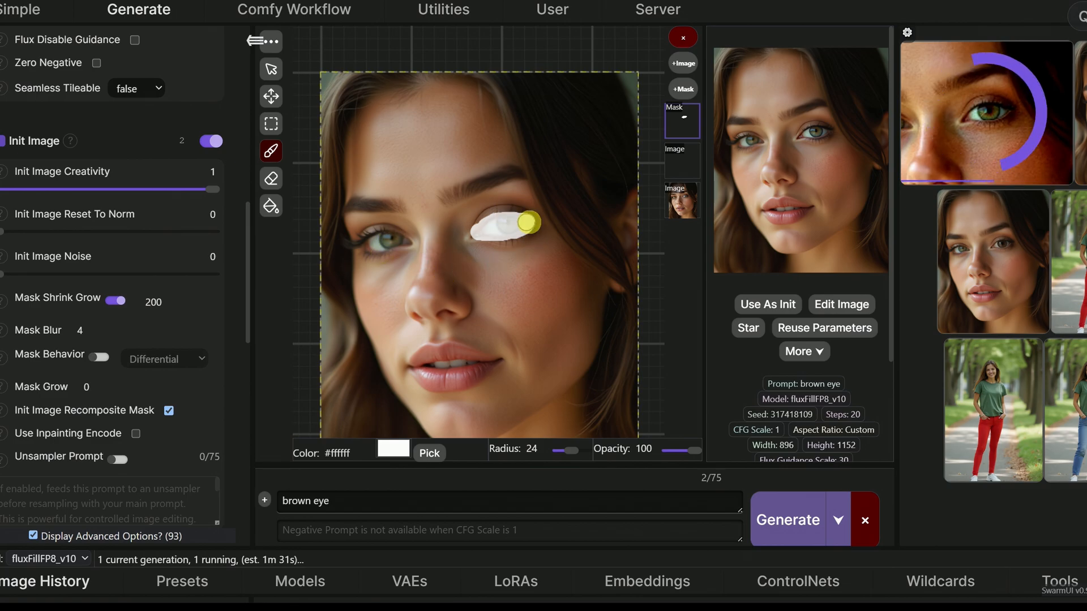
Examine the eye generated with Mask Shrink Grow 200 up close, and return to the editor.
{"action": "left_click", "coordinate": [1015, 121]}
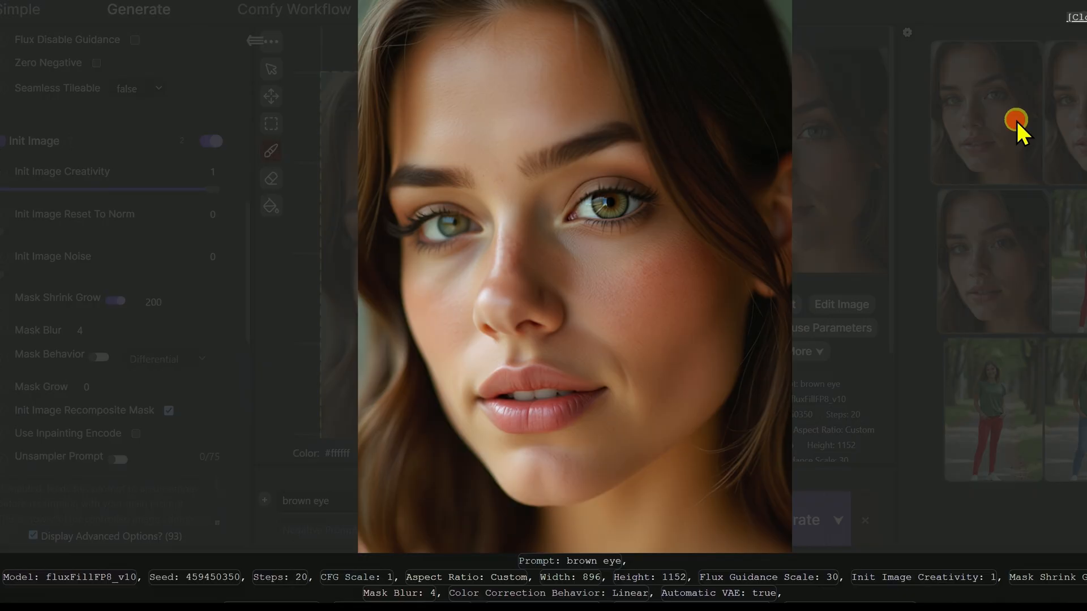
{"action": "scroll", "coordinate": [646, 203], "scroll_direction": "up", "scroll_amount": 3}
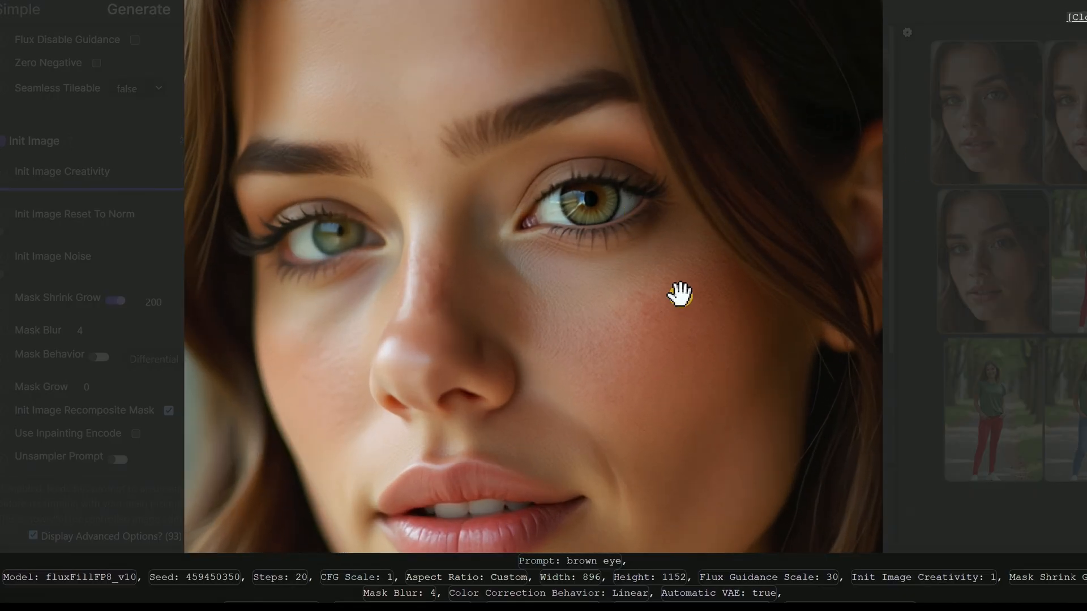
{"action": "left_click", "coordinate": [1075, 18]}
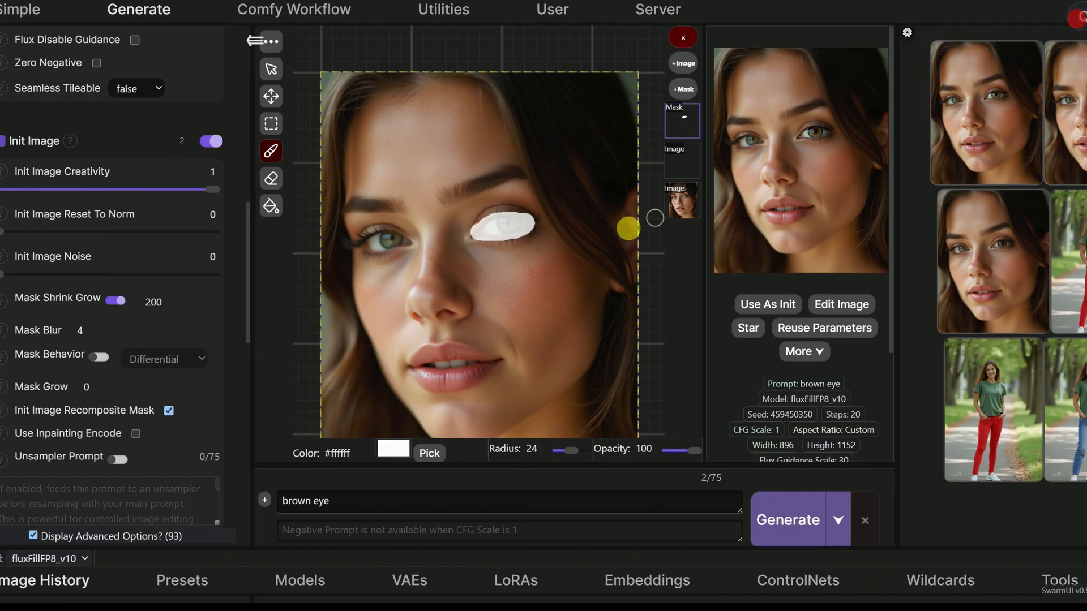
Lower Mask Shrink Grow to 195 and generate the masked brown eye again.
{"action": "left_click_drag", "start_coordinate": [188, 306], "coordinate": [167, 326]}
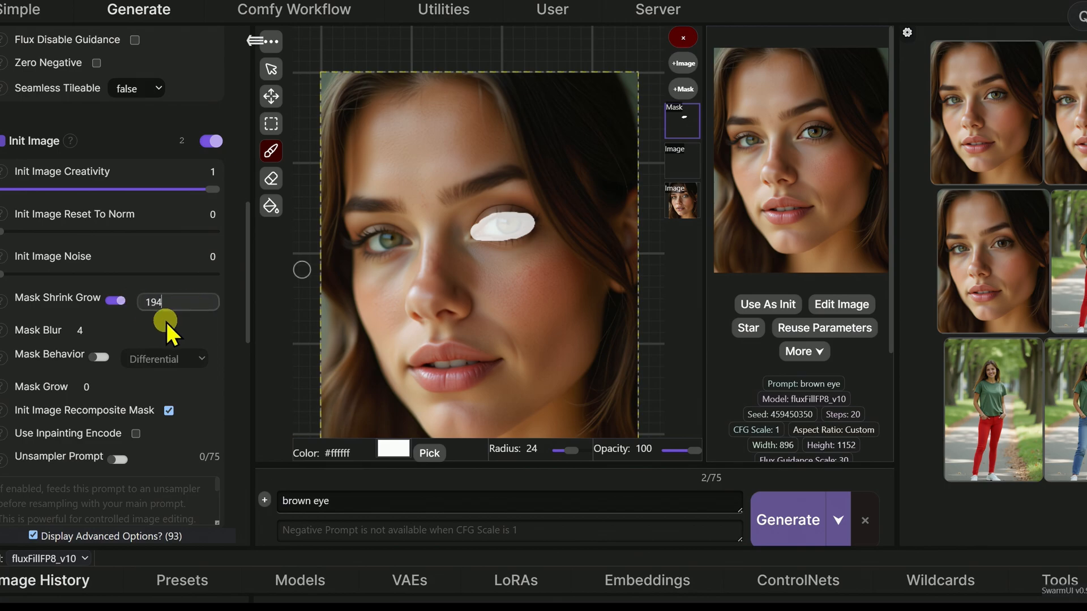
{"action": "left_click", "coordinate": [792, 518]}
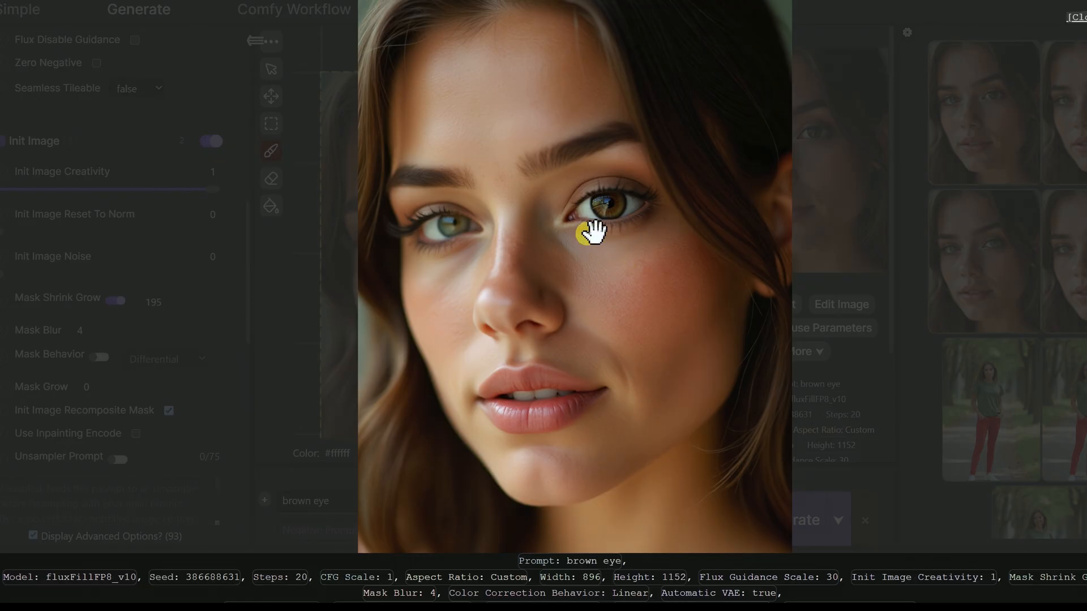
Examine both eyes up close in the image generated with Mask Shrink Grow 195, and return to the editor.
{"action": "scroll", "coordinate": [592, 232], "scroll_direction": "up", "scroll_amount": 5}
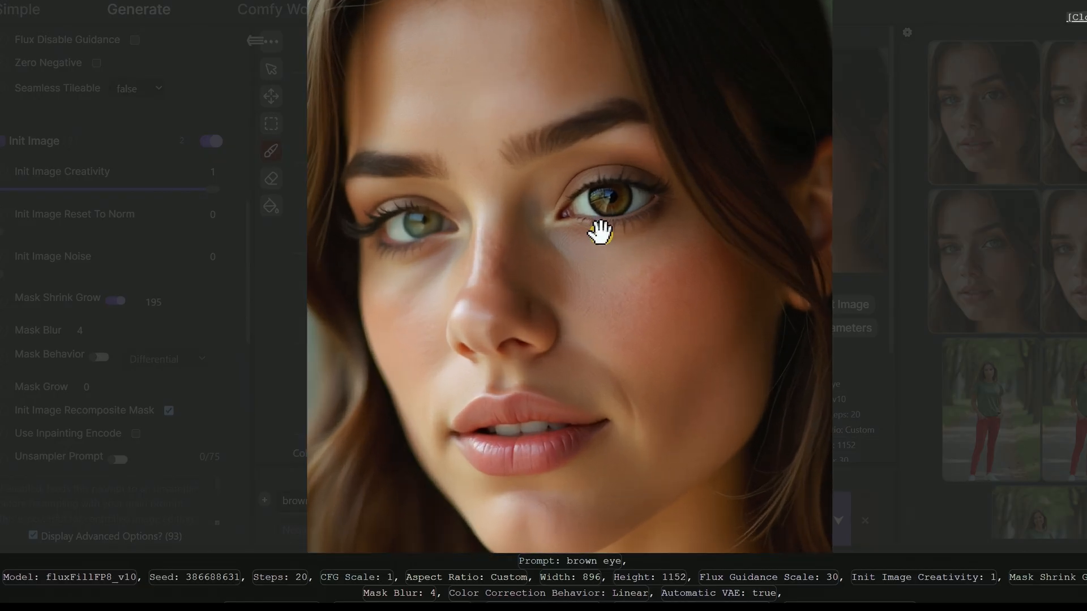
{"action": "scroll", "coordinate": [600, 233], "scroll_direction": "up", "scroll_amount": 2}
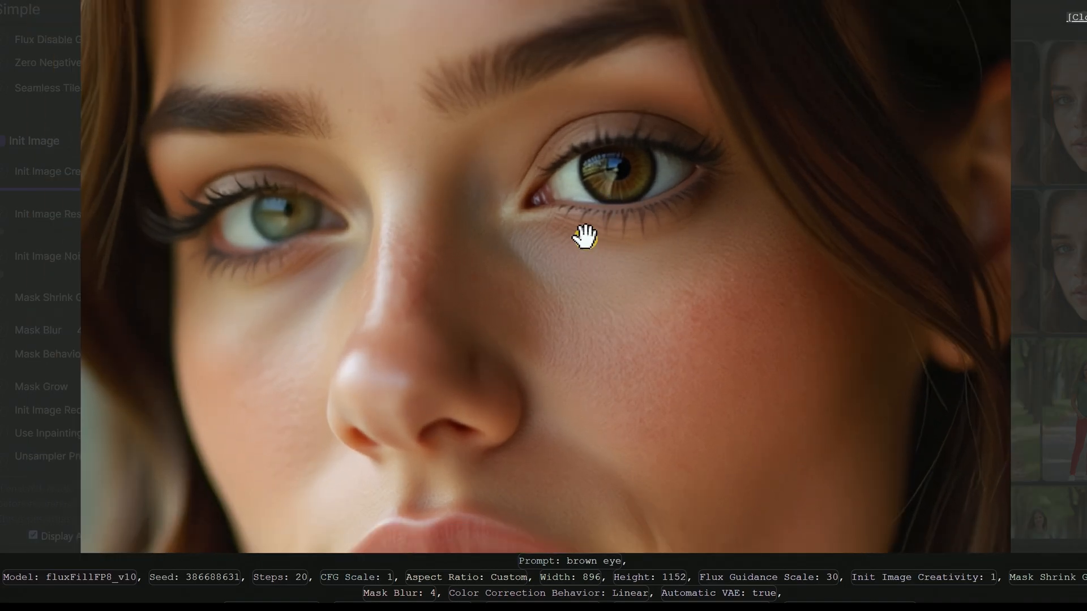
{"action": "scroll", "coordinate": [586, 245], "scroll_direction": "down", "scroll_amount": 5}
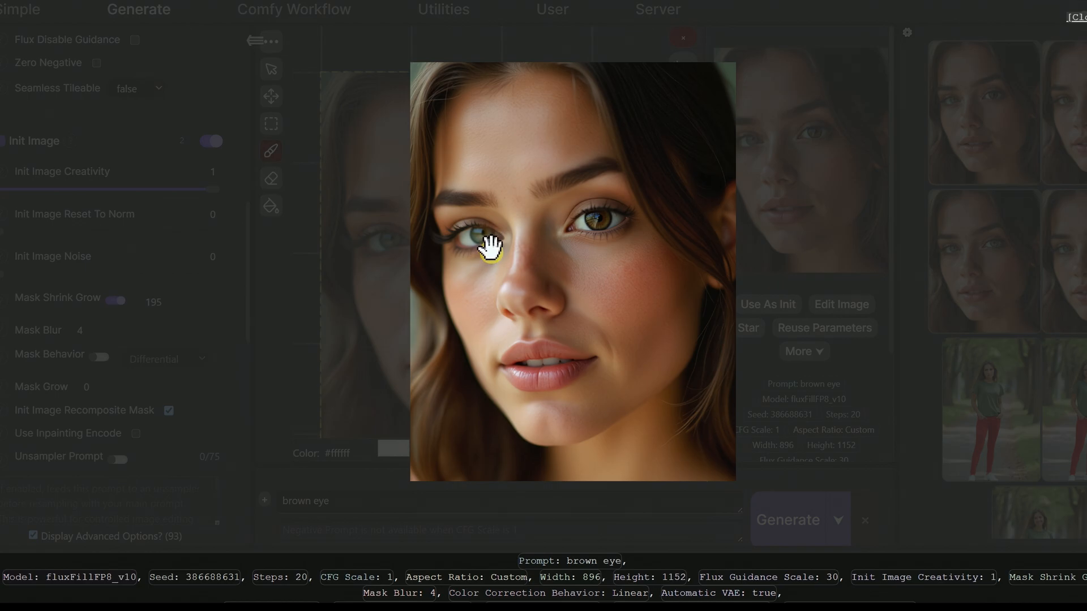
{"action": "scroll", "coordinate": [490, 245], "scroll_direction": "up", "scroll_amount": 5}
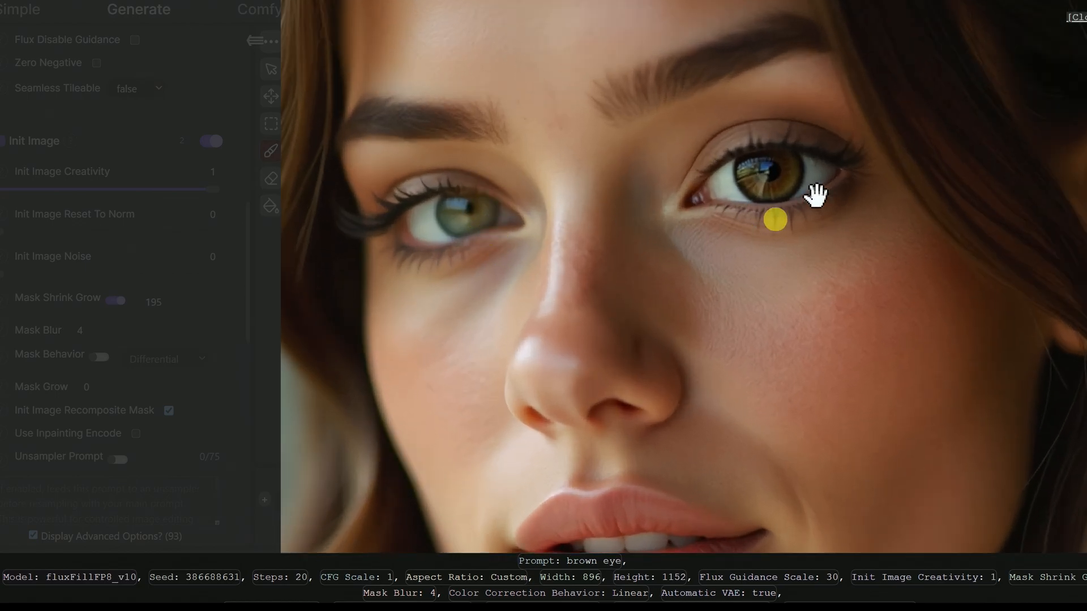
{"action": "scroll", "coordinate": [815, 195], "scroll_direction": "down", "scroll_amount": 5}
{"action": "left_click", "coordinate": [1076, 17]}
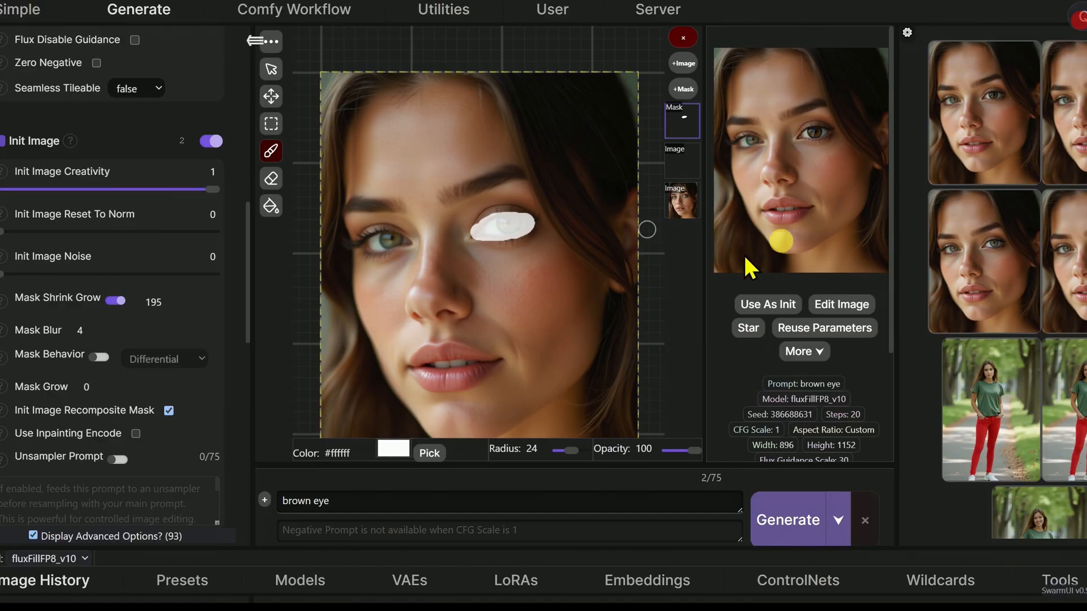